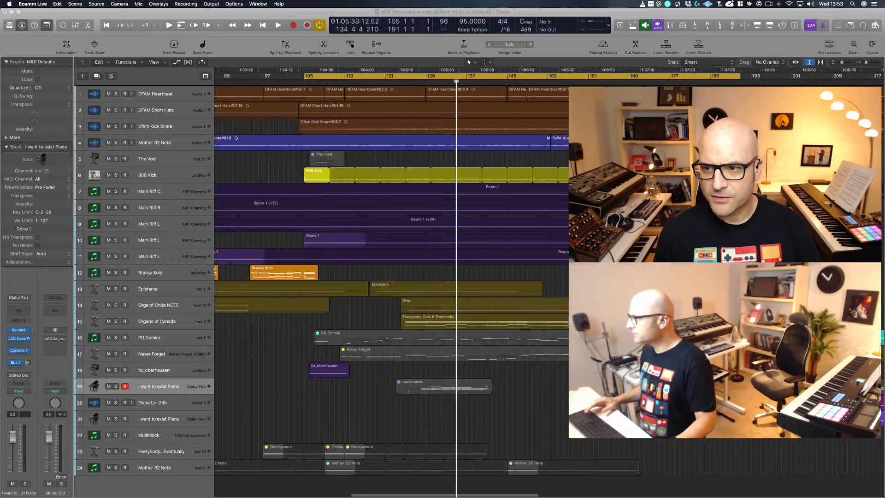
click(821, 62)
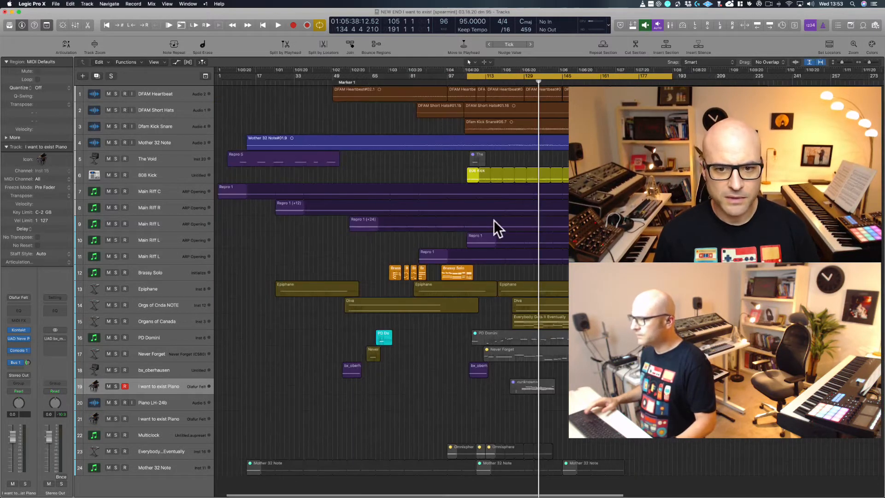
scroll(500, 222, right, 10)
scroll(500, 223, right, 2)
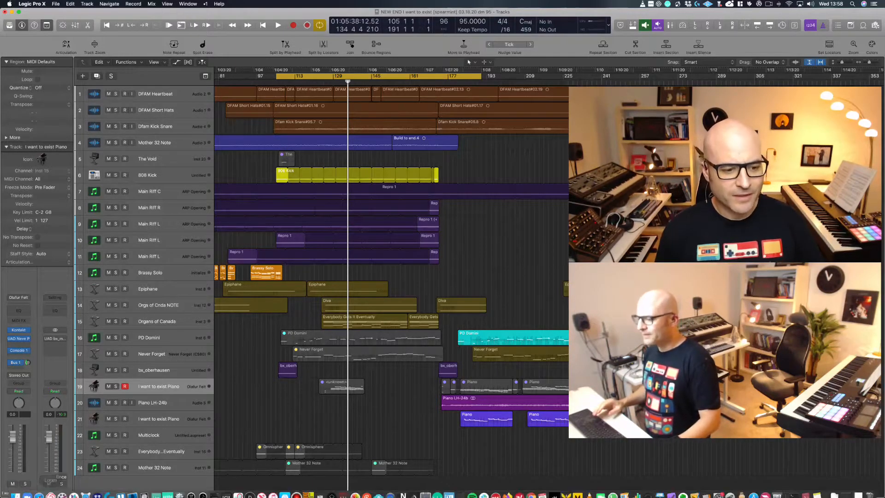
click(134, 490)
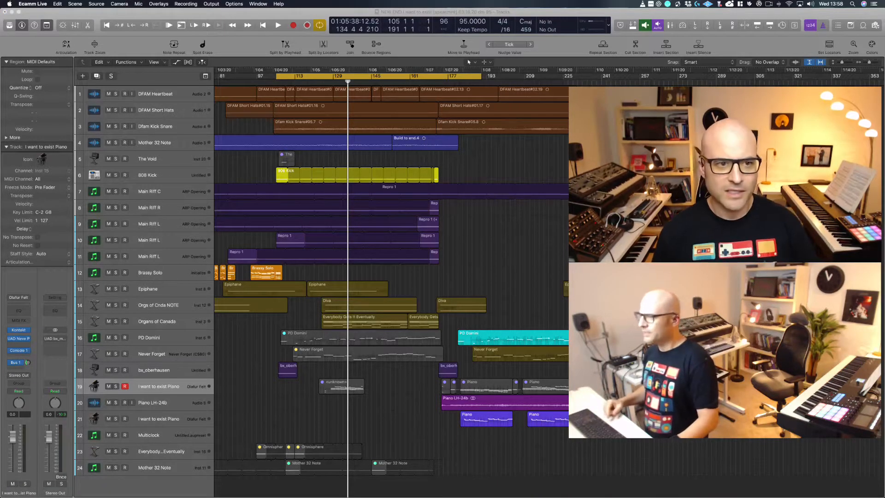
click(211, 3)
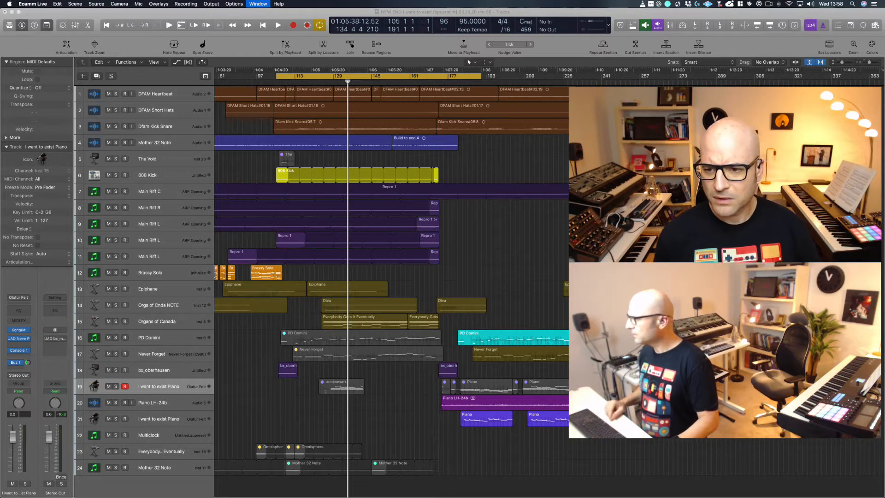
key(Escape)
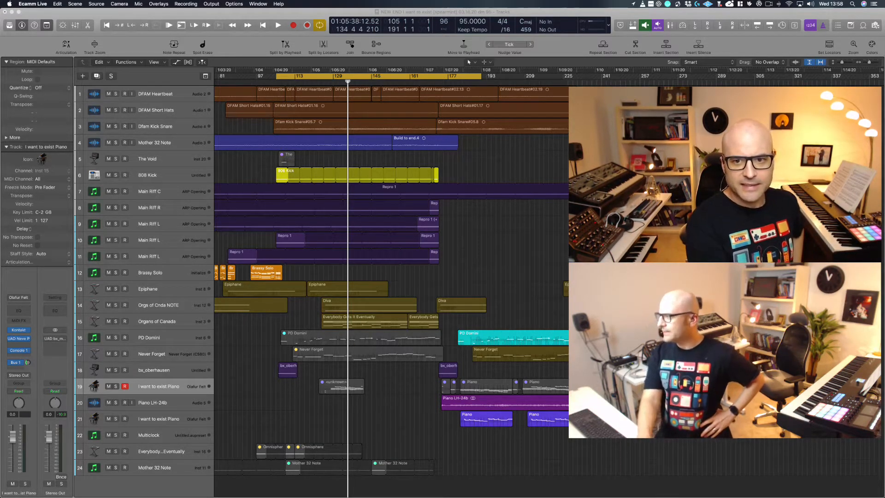
click(265, 387)
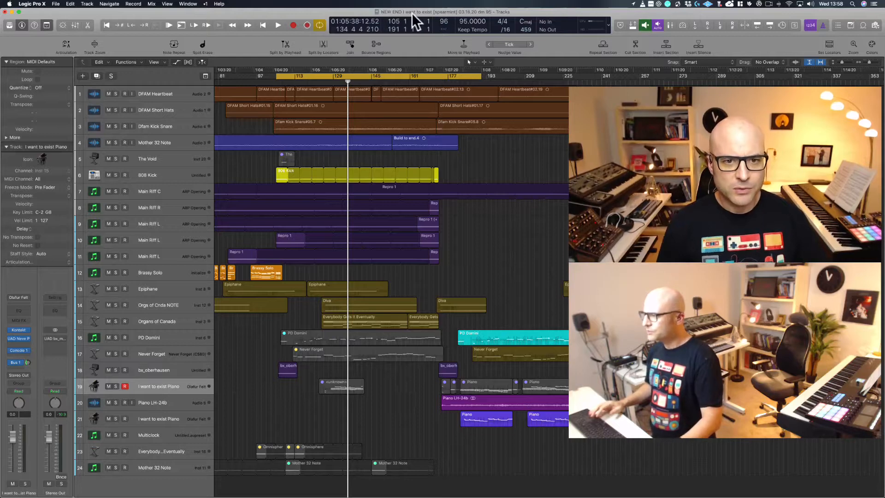
scroll(495, 244, left, 5)
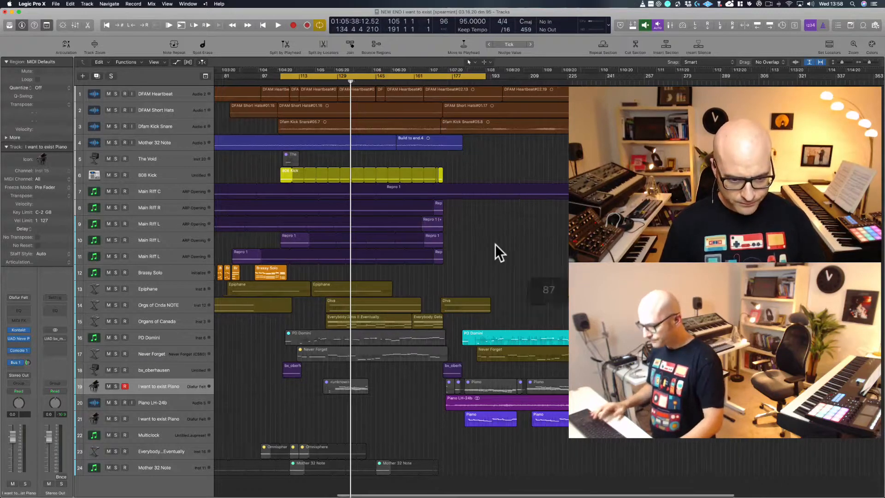
key(super+Left)
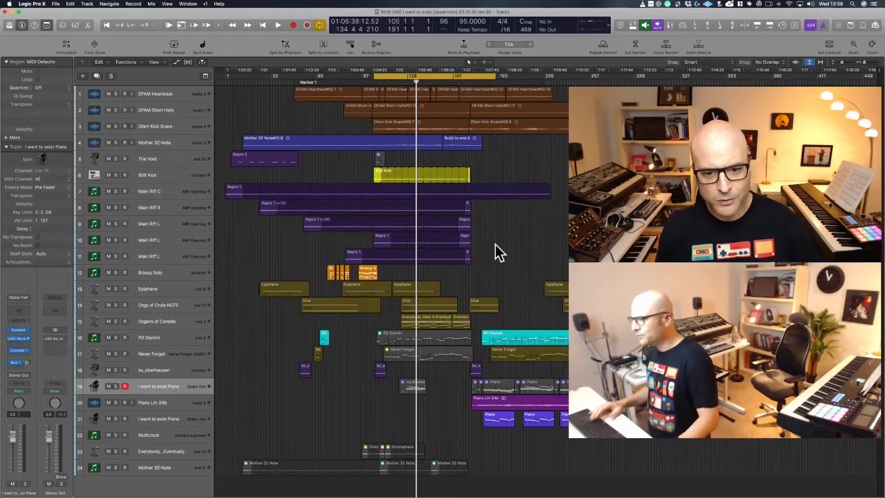
Step: Switch to Trello and look through the song lists on the Automatic MMMusic Machine board, from Ideas to Released
mouse_move(87, 494)
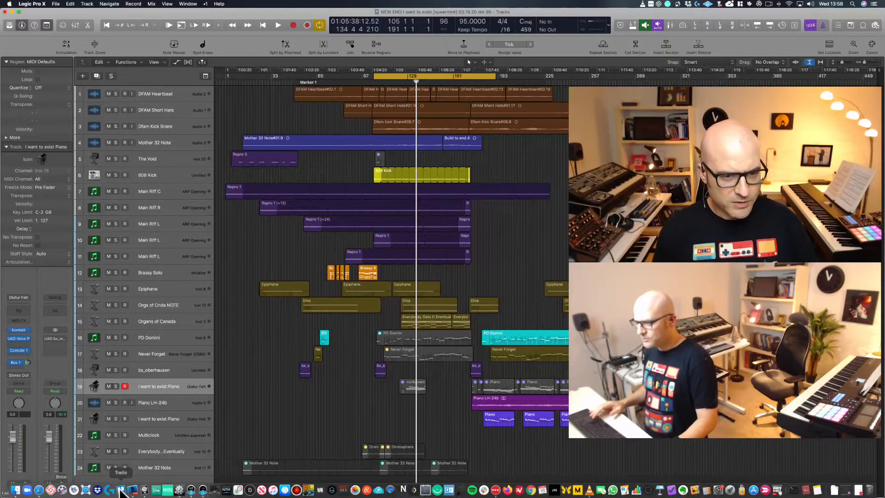
click(124, 491)
scroll(127, 248, left, 8)
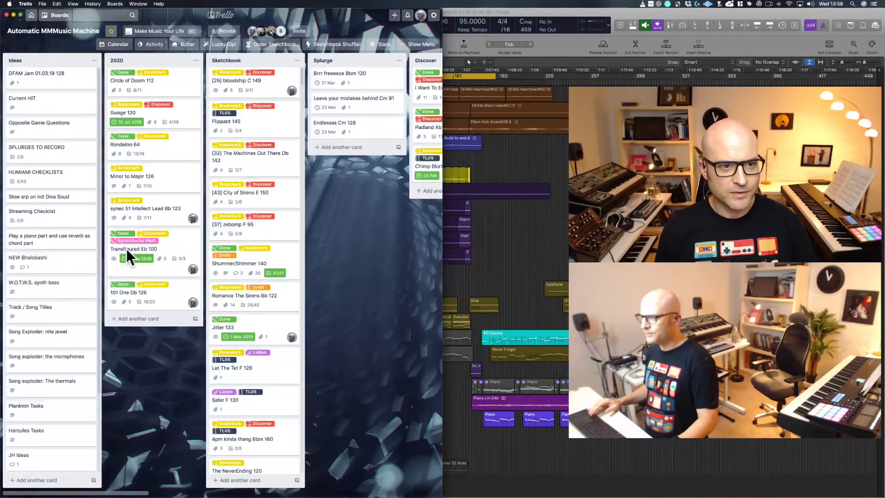
scroll(127, 248, right, 9)
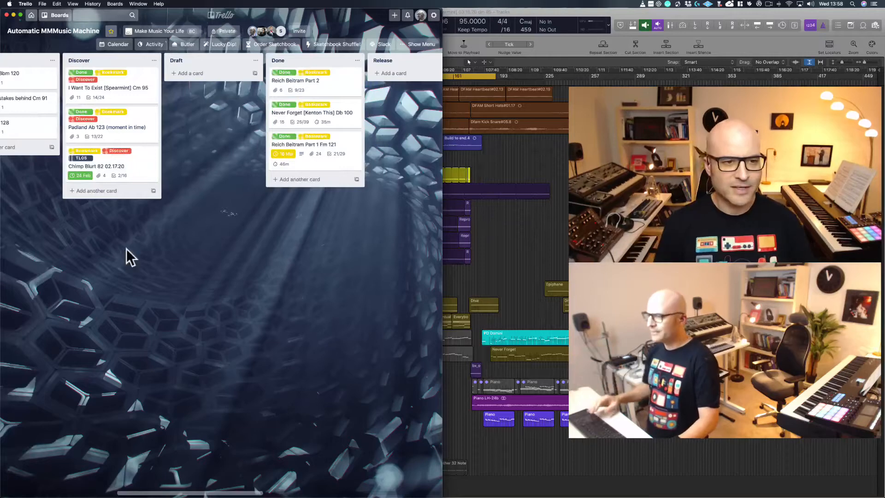
scroll(126, 249, left, 3)
scroll(126, 248, right, 3)
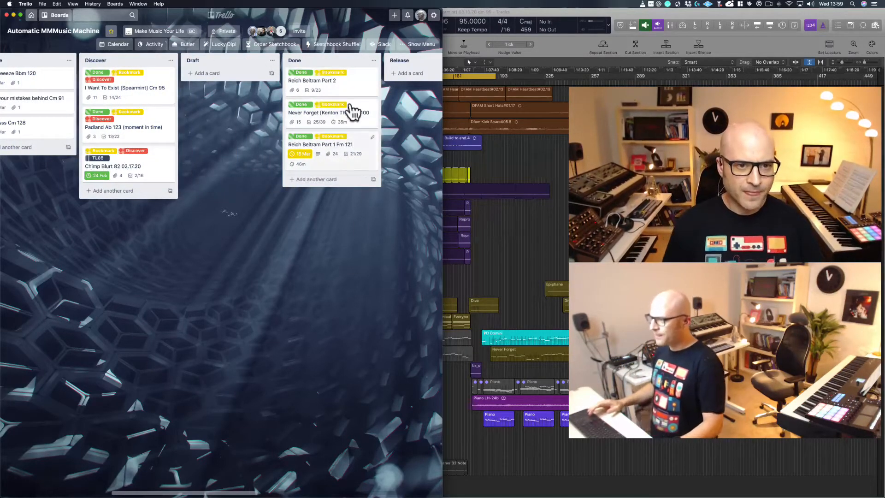
scroll(341, 177, right, 3)
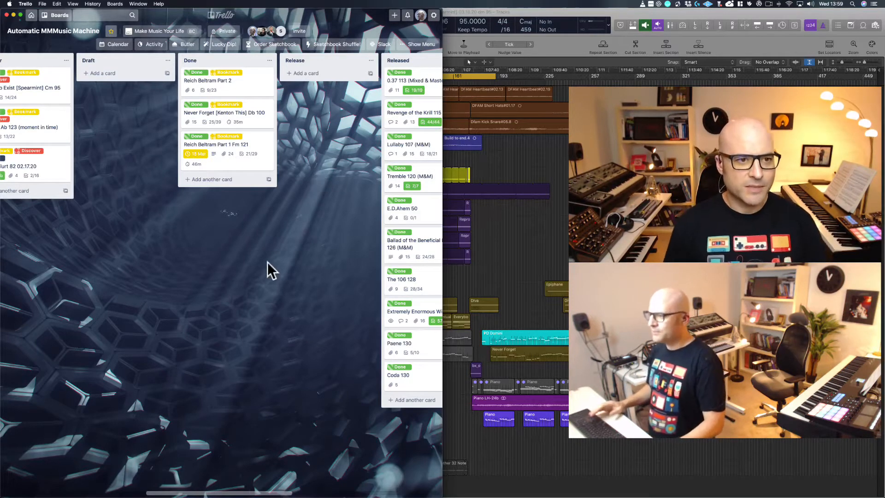
scroll(268, 261, left, 3)
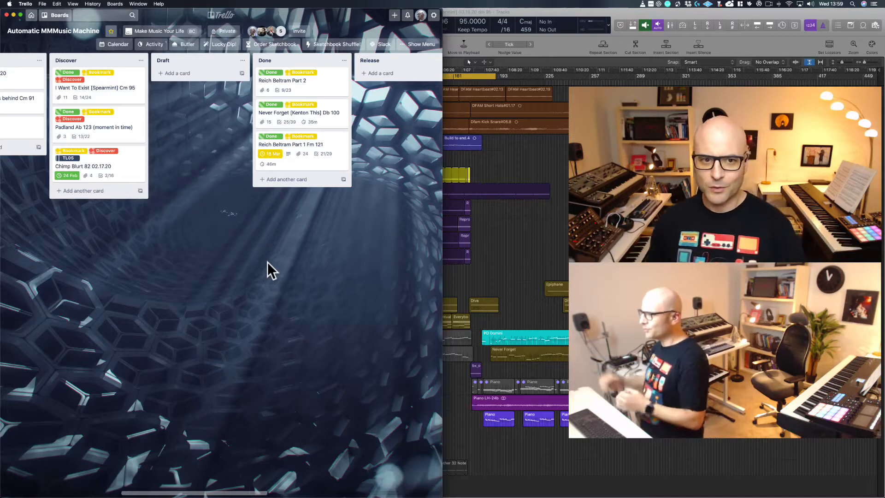
Step: Switch back to Logic Pro X and set the cycle range to the Brassy Solo regions
click(515, 303)
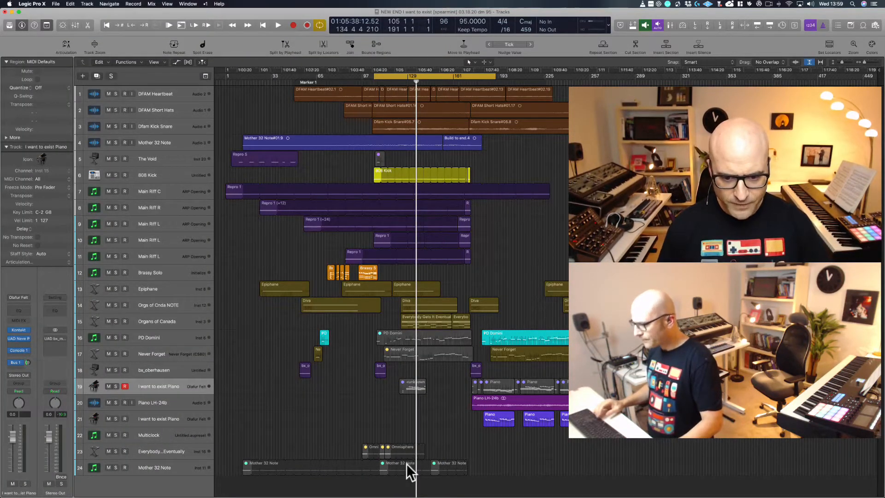
drag(452, 436, 574, 413)
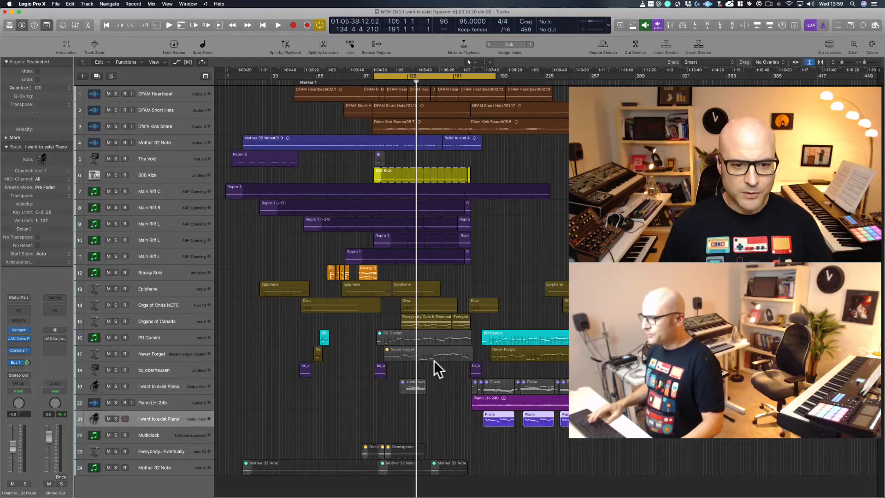
drag(399, 262, 297, 270)
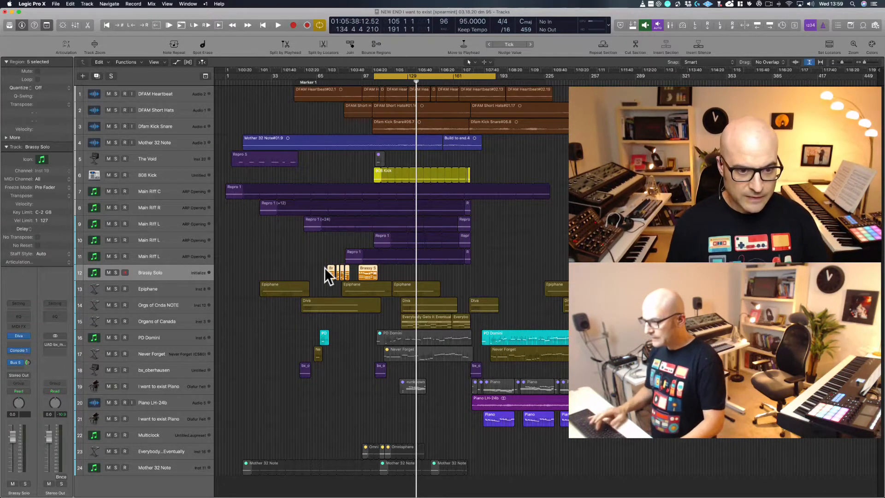
key(u)
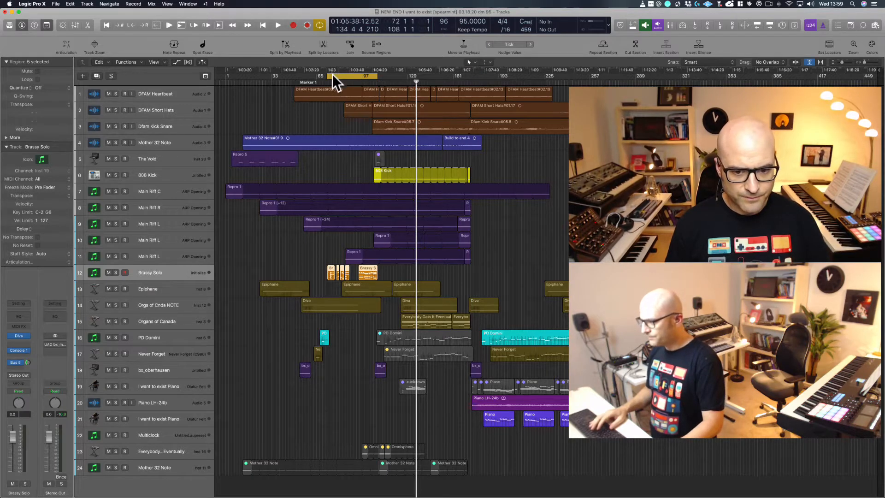
Step: Set the cycle range to the Piano LH-24b region and start playback
click(475, 402)
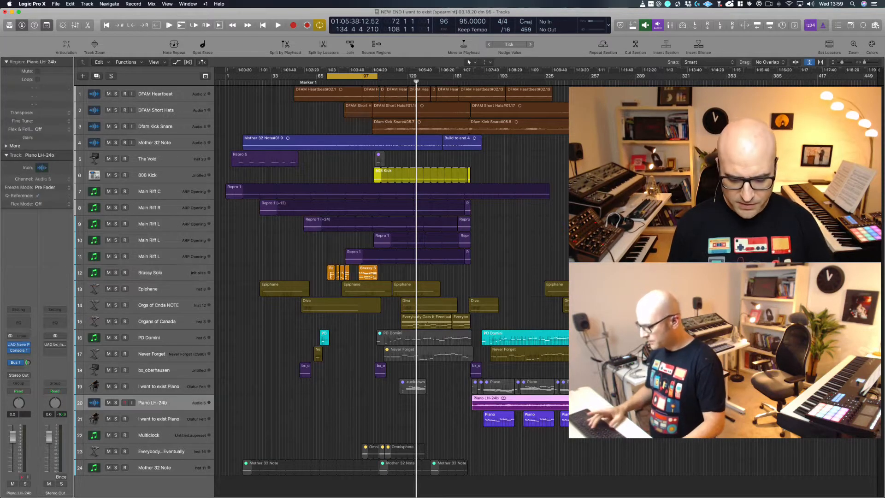
key(u)
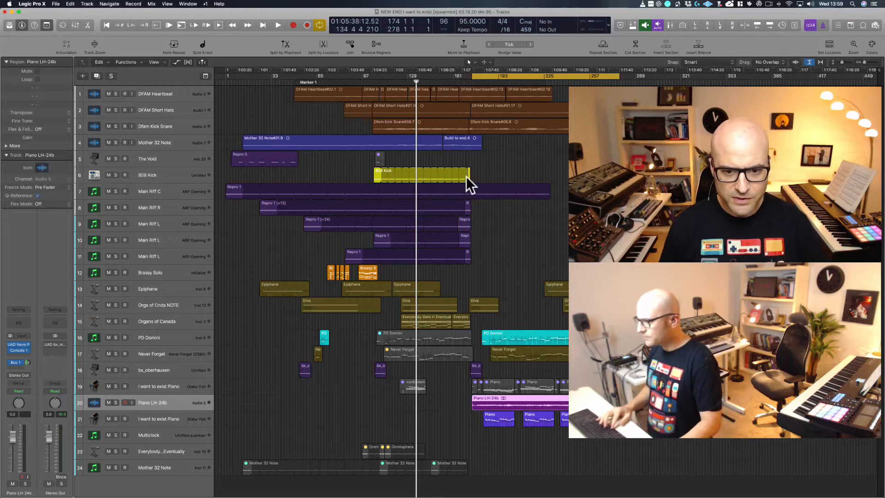
key(space)
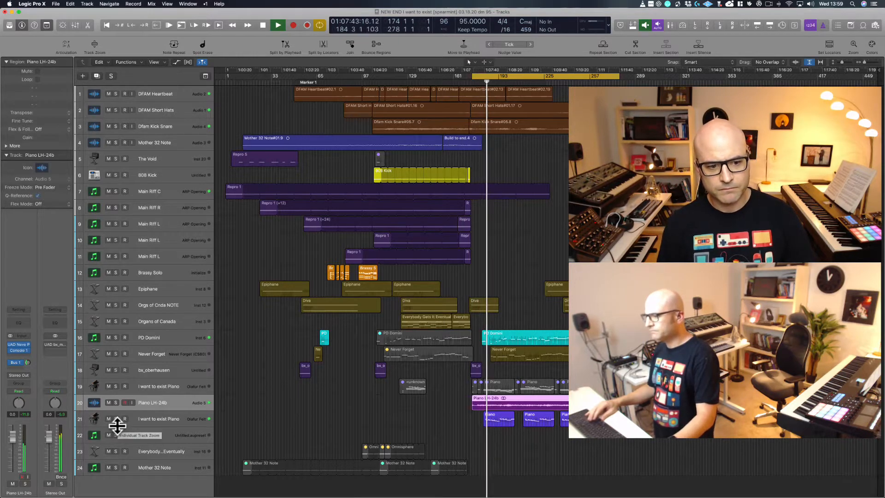
Step: Select the lower I want to exist Piano track, hide the Console 1 window, and stop playback after listening
click(157, 421)
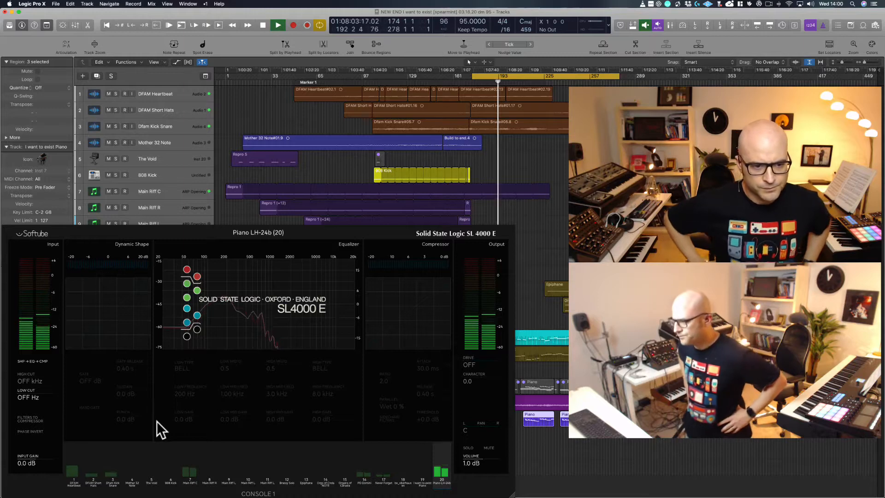
key(super+w)
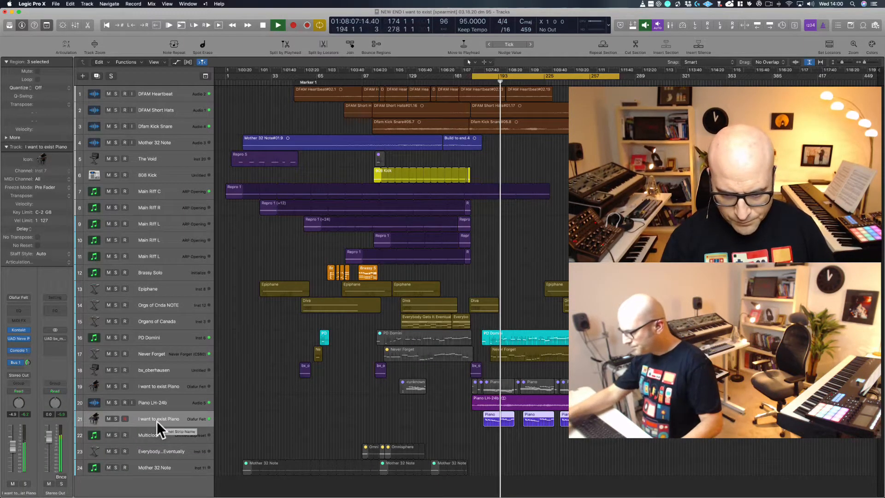
key(v)
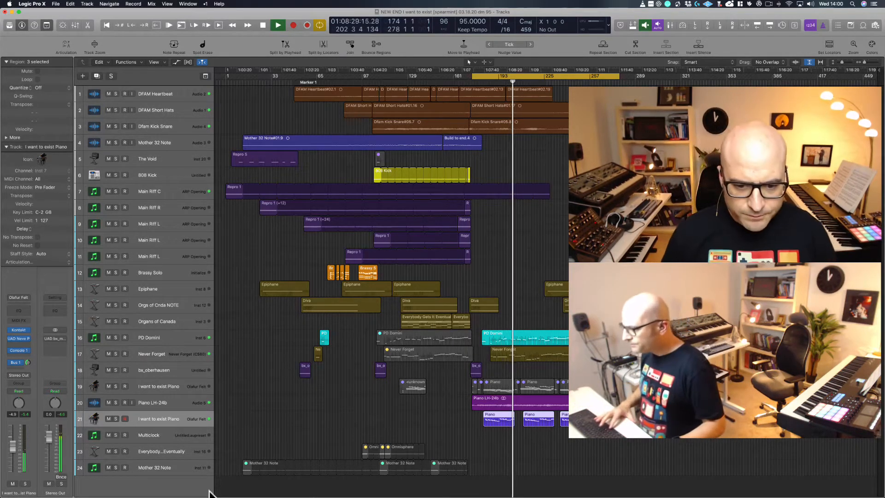
click(335, 380)
key(space)
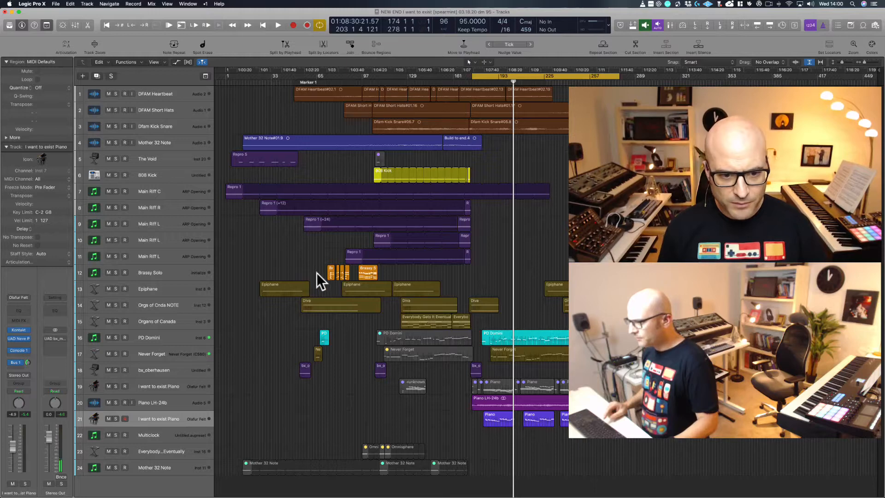
Step: Set the cycle range around the Brassy Solo regions, running from bar 56 to bar 110
drag(317, 273, 430, 273)
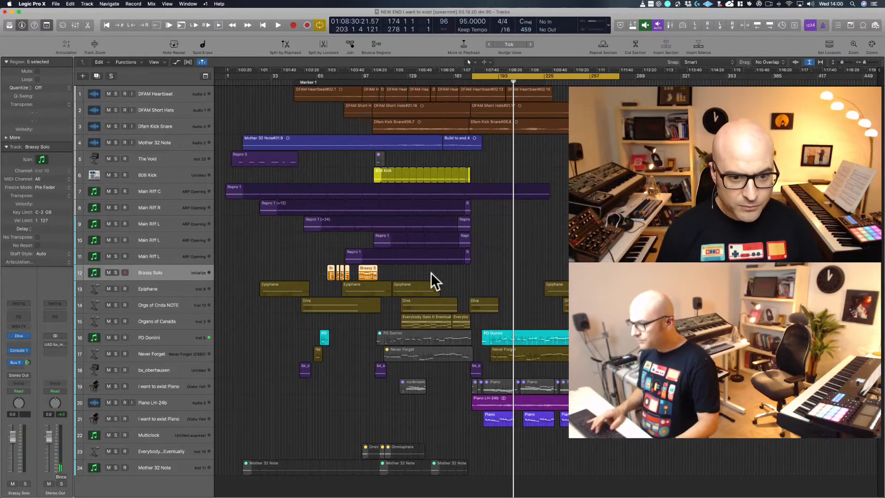
key(super+u)
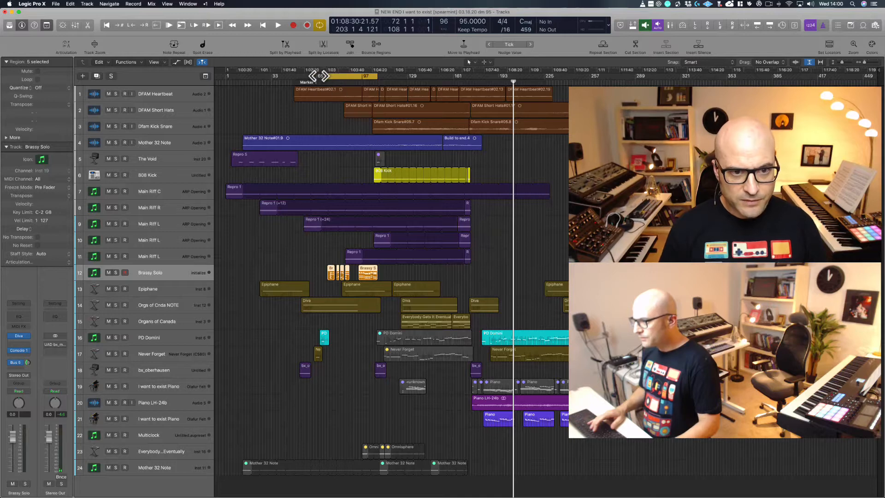
mouse_move(319, 81)
mouse_down()
mouse_move(389, 79)
mouse_move(323, 75)
mouse_up()
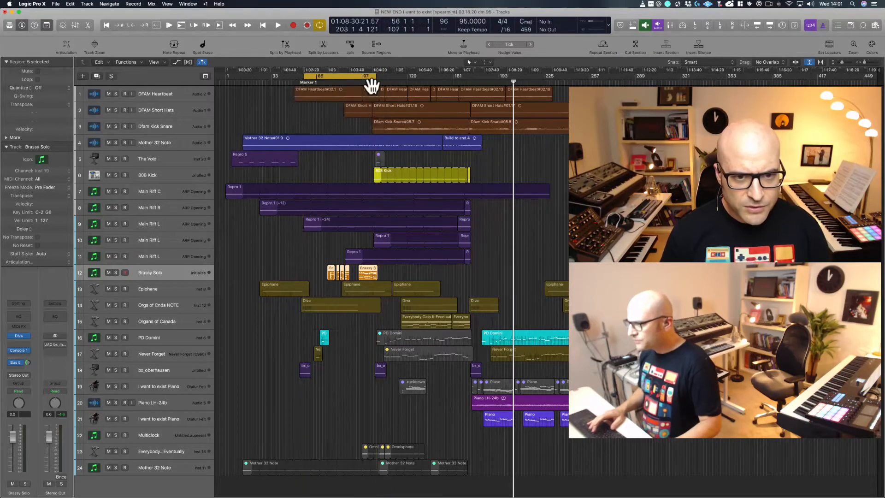
drag(376, 77, 381, 78)
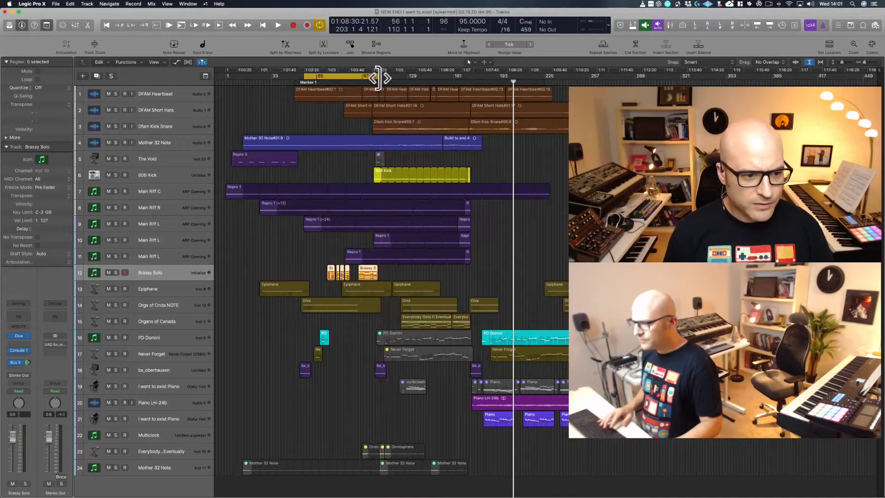
Step: View the Diva synth on the Brassy Solo track, close it, and play the cycled section
click(18, 336)
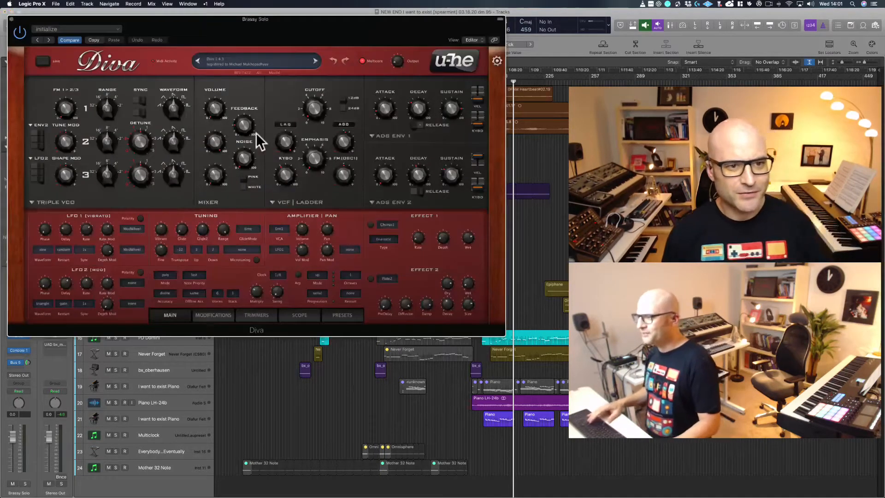
click(11, 19)
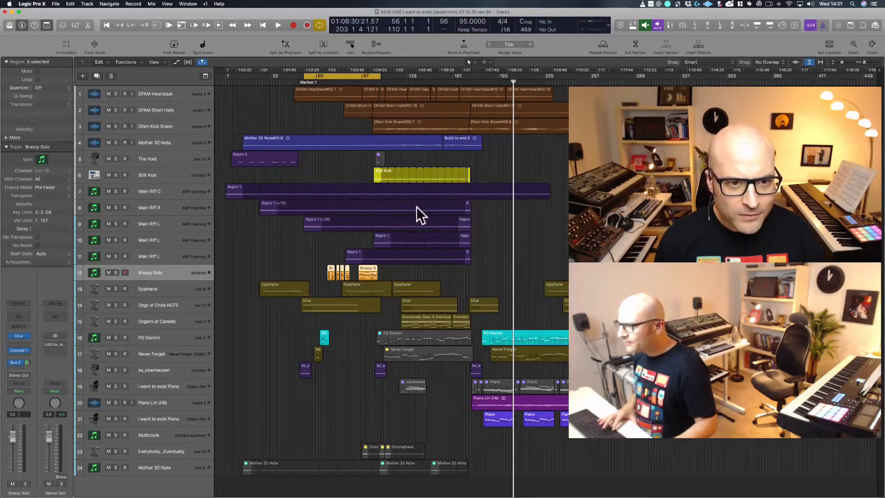
key(space)
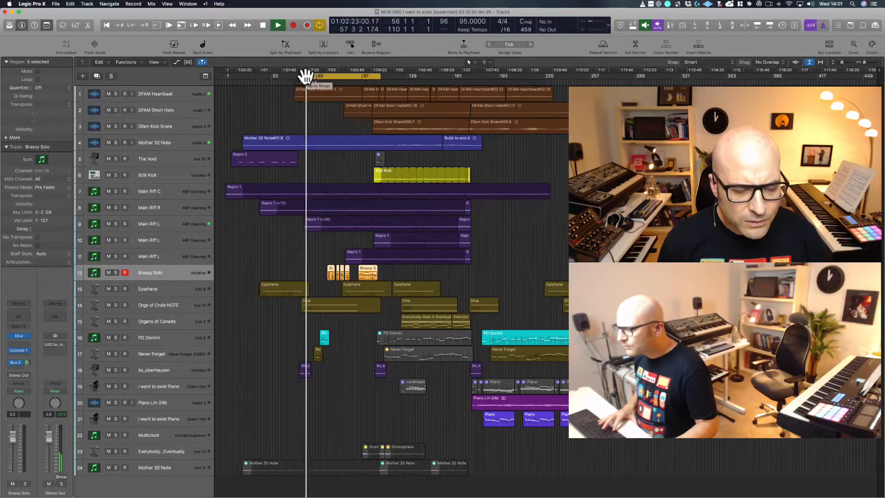
Step: Move the cycle range to bars 49 to 103 and play it back with the Brassy Solo regions selected
drag(306, 75, 295, 76)
key(space)
key(space)
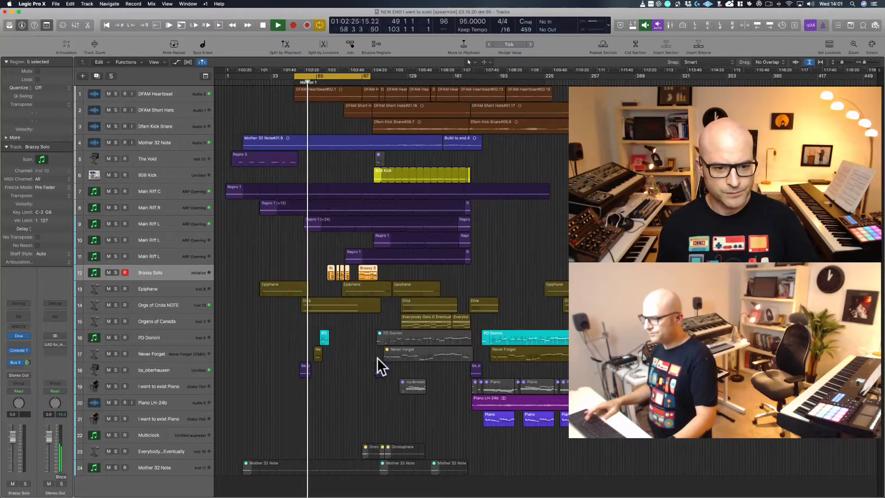
click(344, 359)
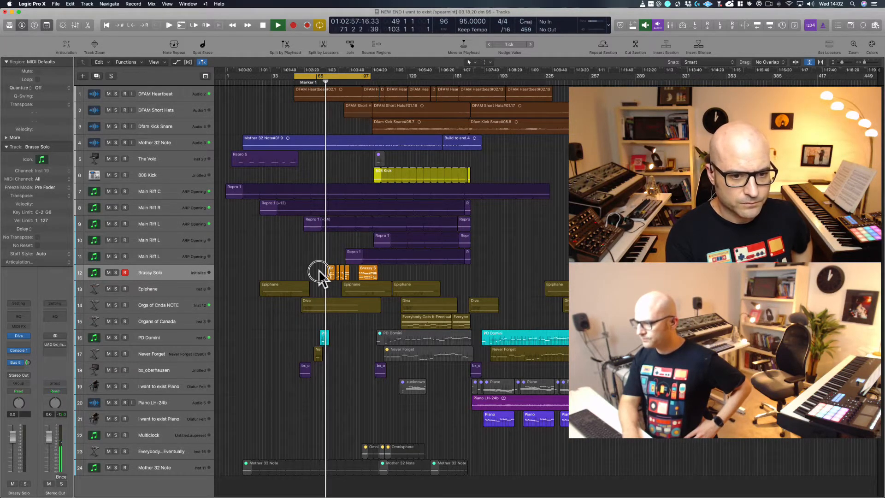
drag(320, 271, 381, 275)
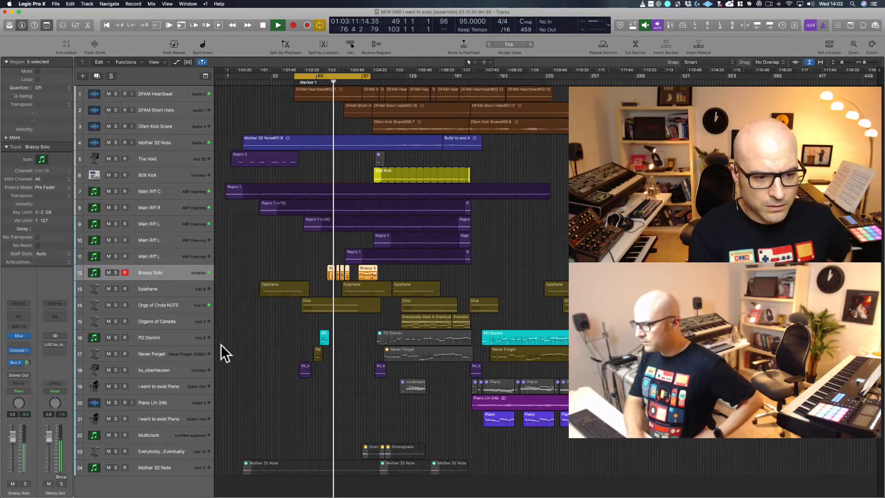
Step: Stop playback, select the five Brassy Solo regions, and switch to the upper I want to exist Piano track
click(165, 384)
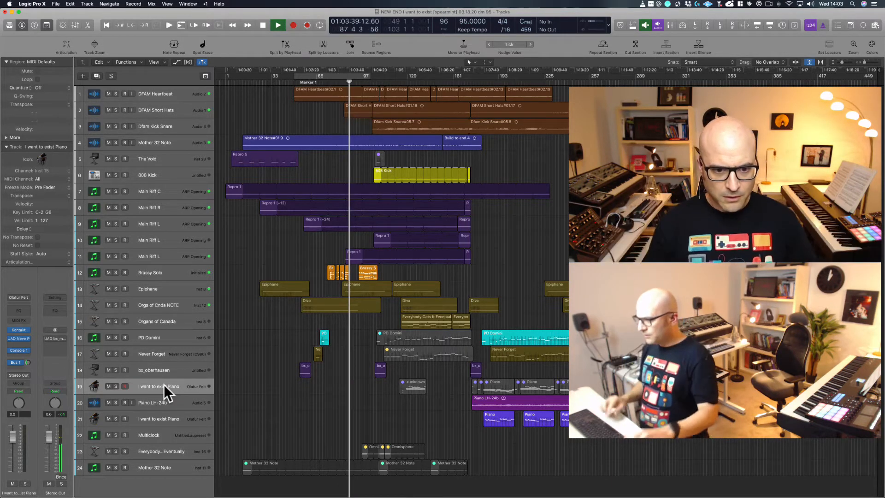
key(space)
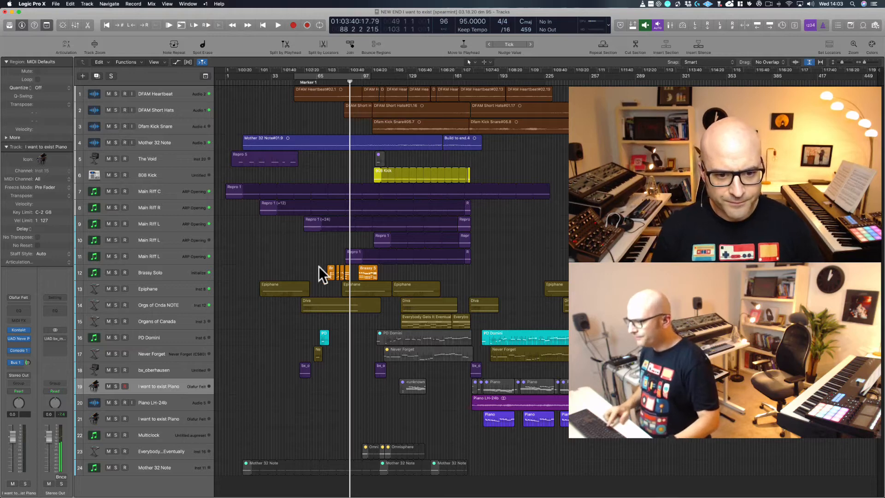
drag(319, 266, 385, 270)
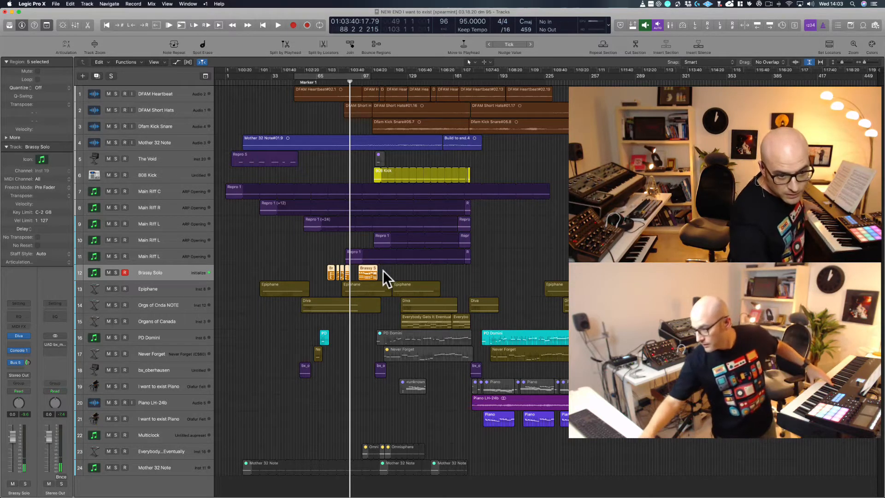
click(156, 386)
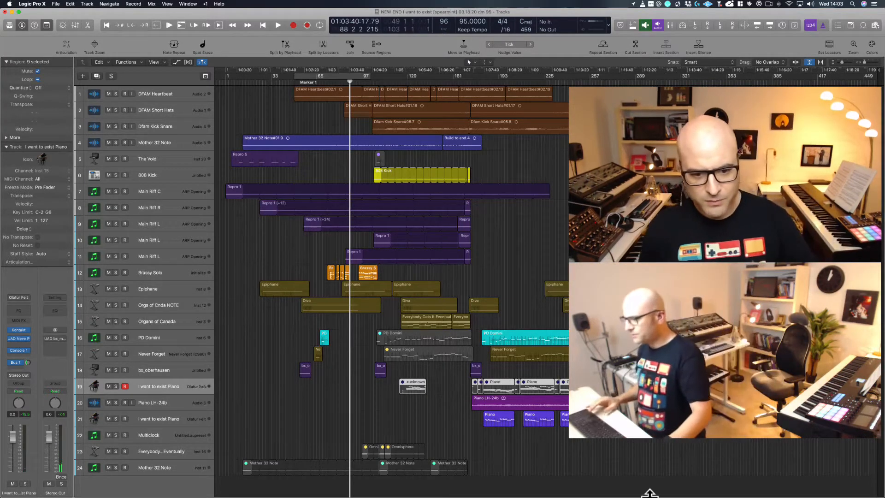
Step: Select the muted PD Domini and Never Forget regions and set the cycle range to bars 85 to 175
drag(364, 336, 446, 361)
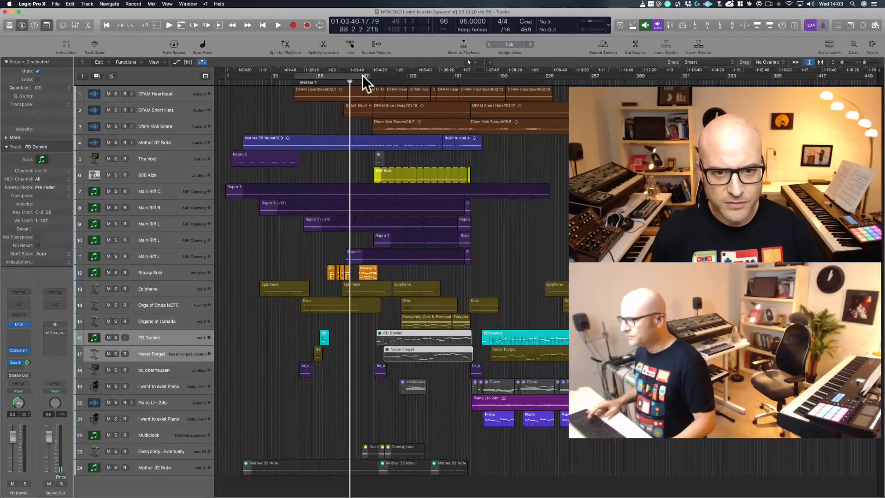
drag(362, 75, 490, 92)
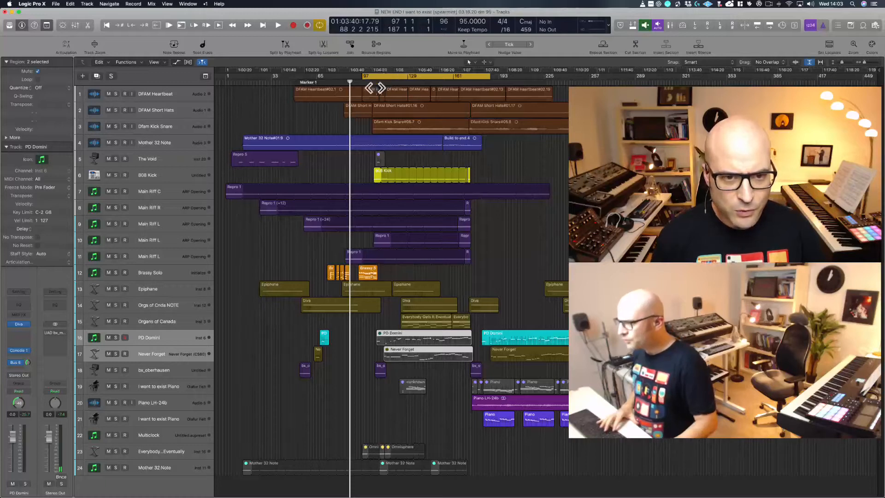
drag(378, 75, 359, 76)
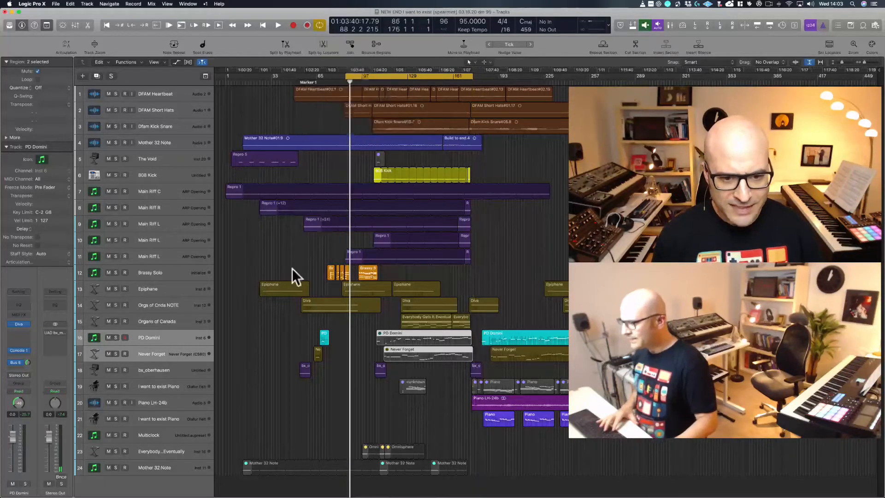
Step: Point out in turn the Brassy Solo regions, the cyan PD Domini region, and the Piano LH-24b and lower Piano regions
drag(293, 270, 390, 272)
click(518, 339)
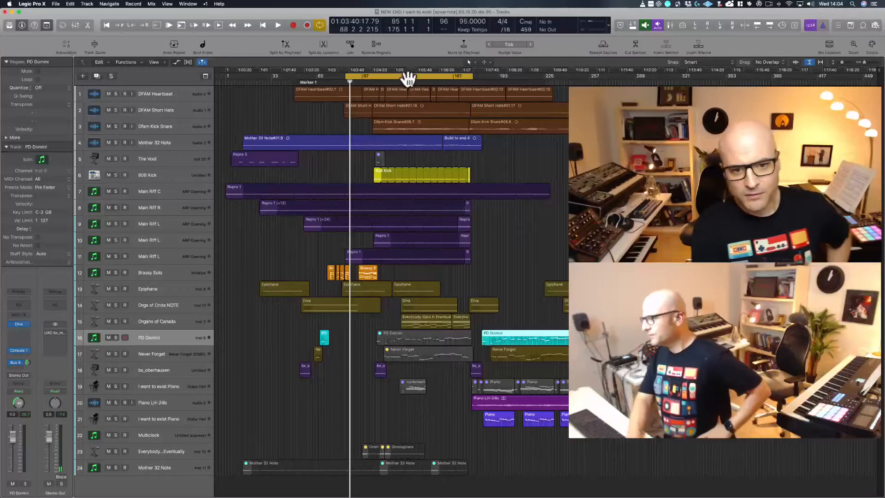
drag(306, 277, 401, 283)
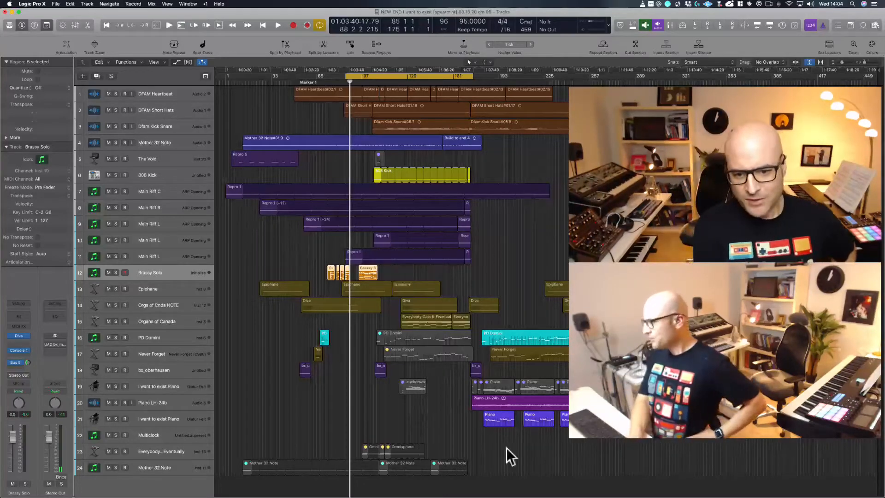
click(540, 403)
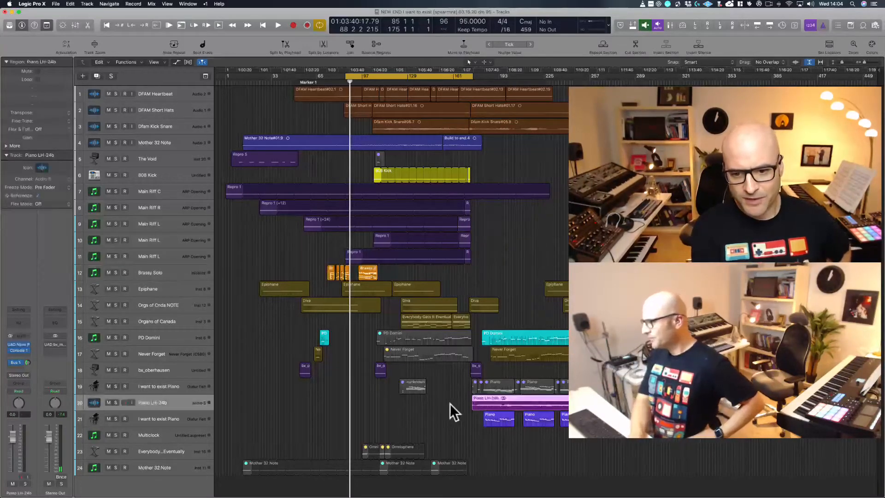
drag(450, 403, 565, 421)
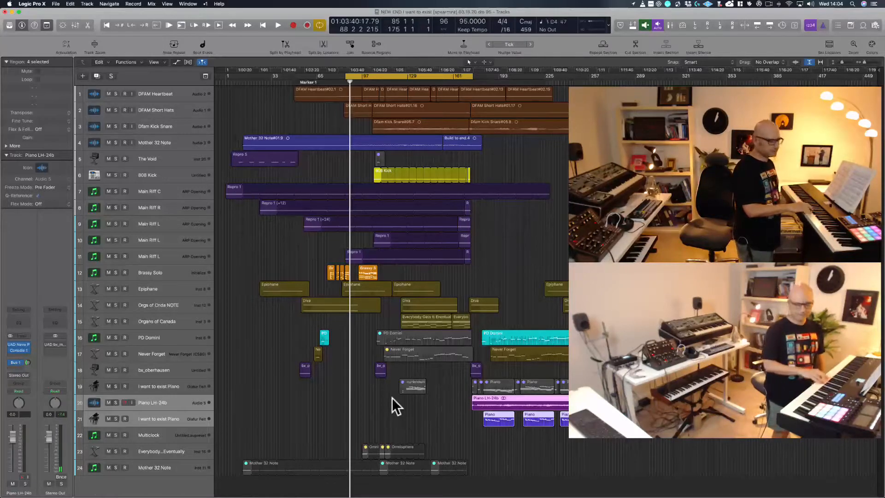
Step: Select the upper I want to exist Piano track and only its muted <unknown> region
click(139, 384)
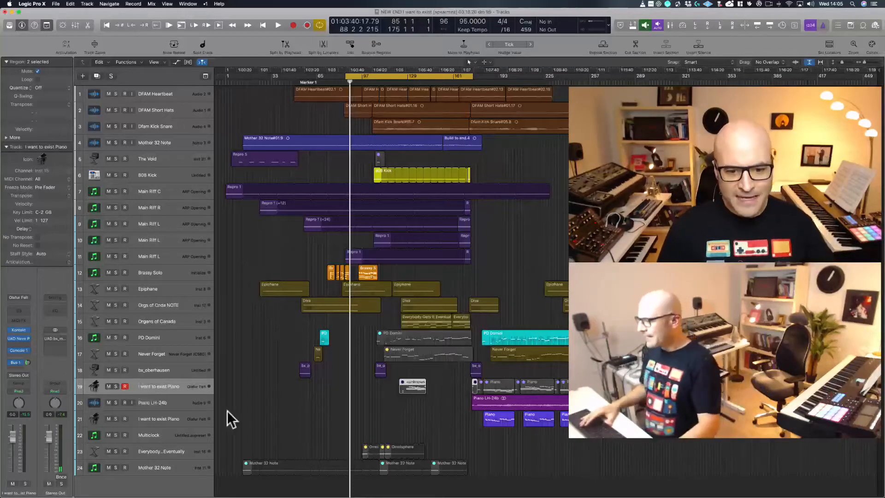
click(441, 414)
click(416, 382)
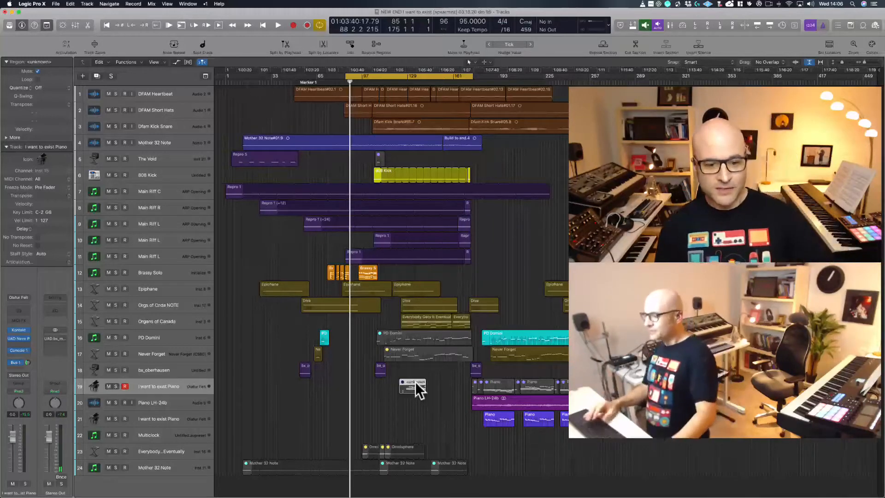
click(417, 390)
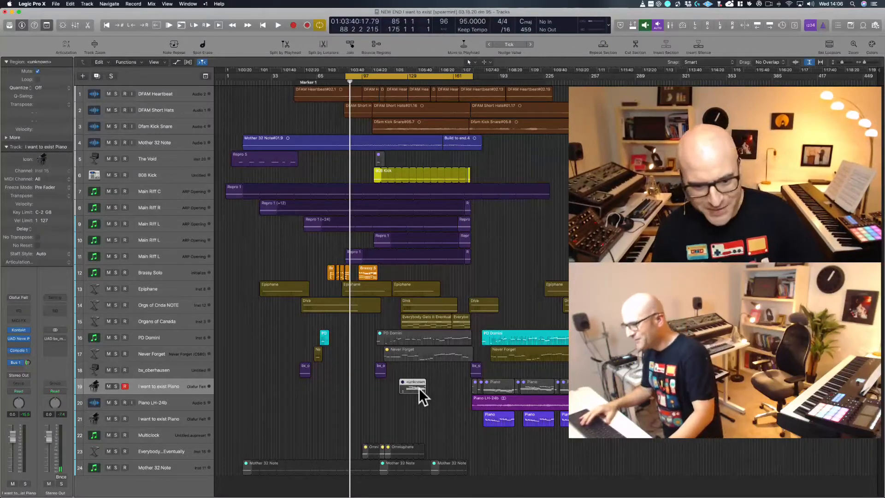
Step: Switch to Trello and look over the Drafting Sessions checklist on the I Want To Exist [Spearmint] Cm 95 card
mouse_move(190, 493)
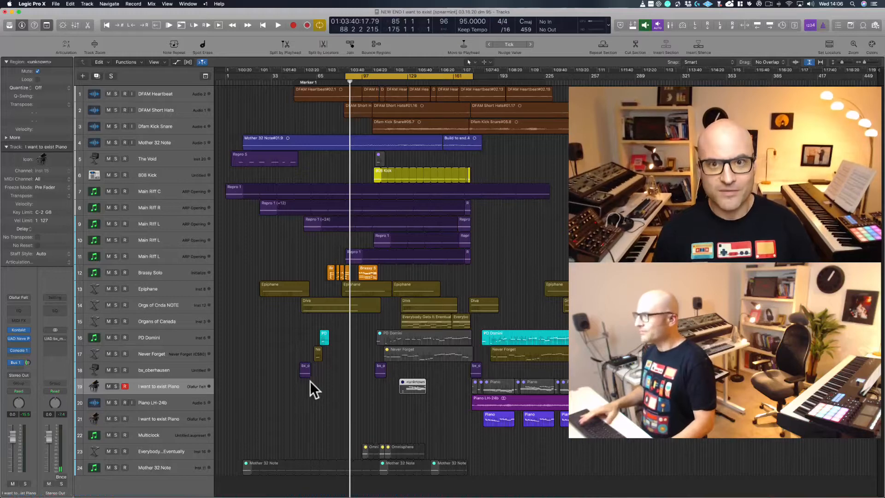
mouse_move(87, 494)
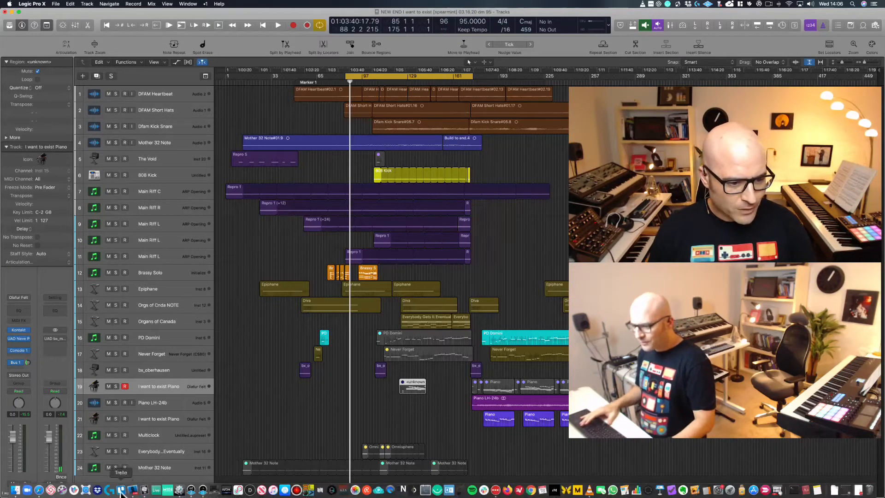
click(120, 492)
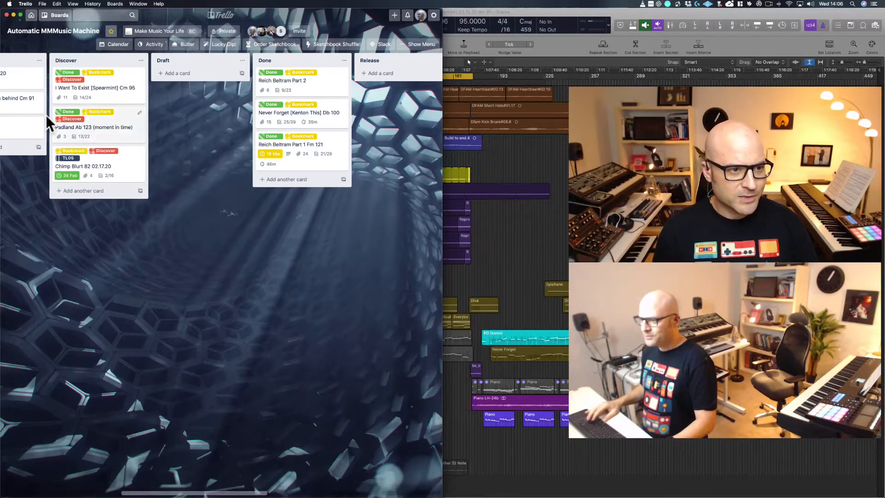
click(111, 86)
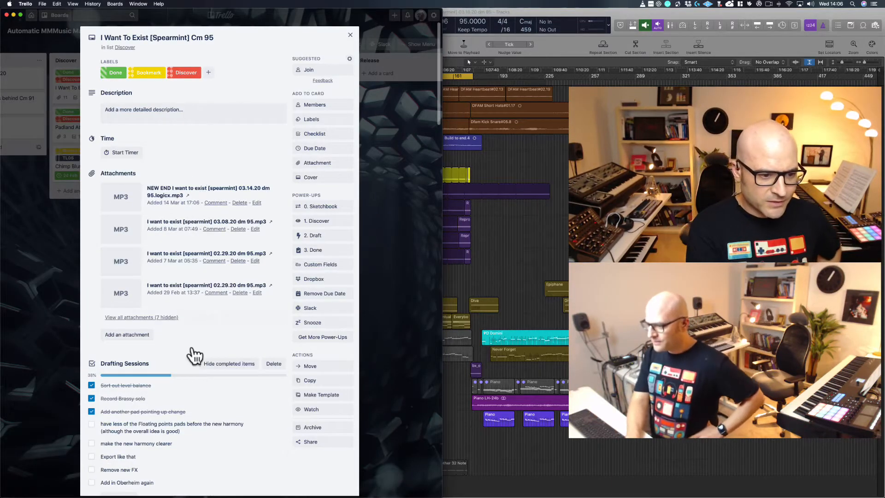
scroll(194, 355, down, 5)
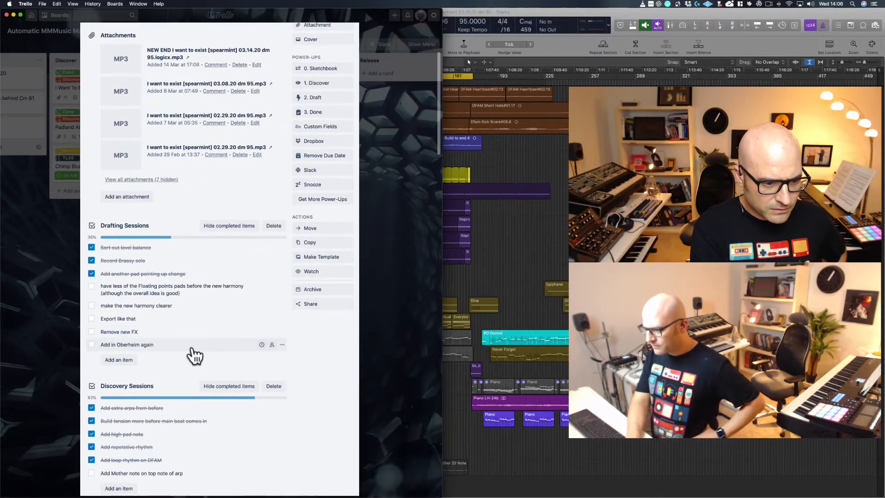
scroll(192, 351, down, 5)
click(40, 328)
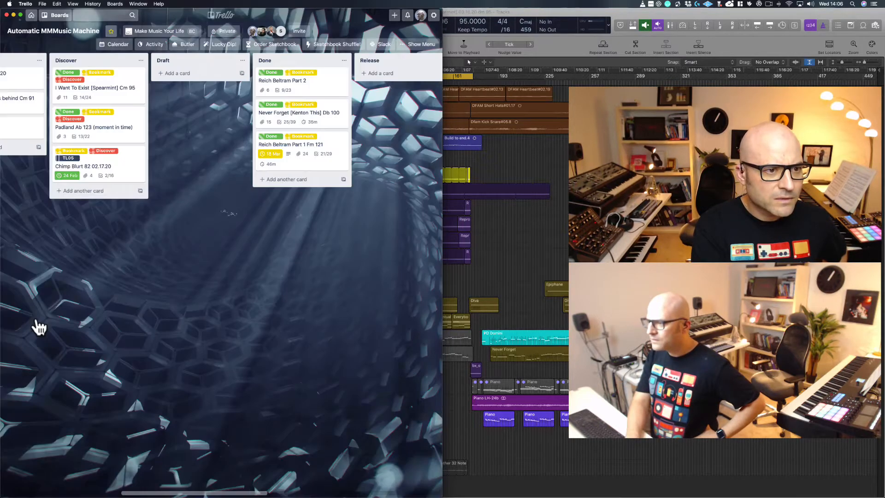
Step: Reopen the I Want To Exist card, read through all its checklists down to Discovery Focus, and close it
click(124, 90)
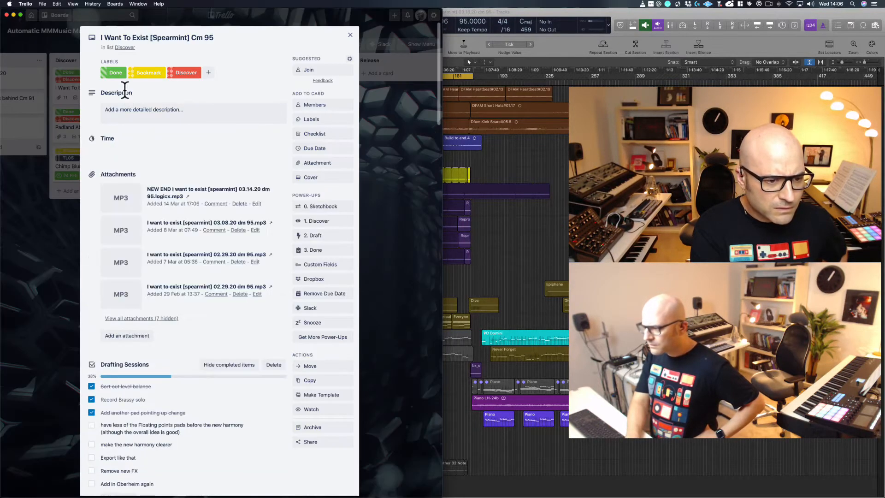
scroll(146, 259, down, 15)
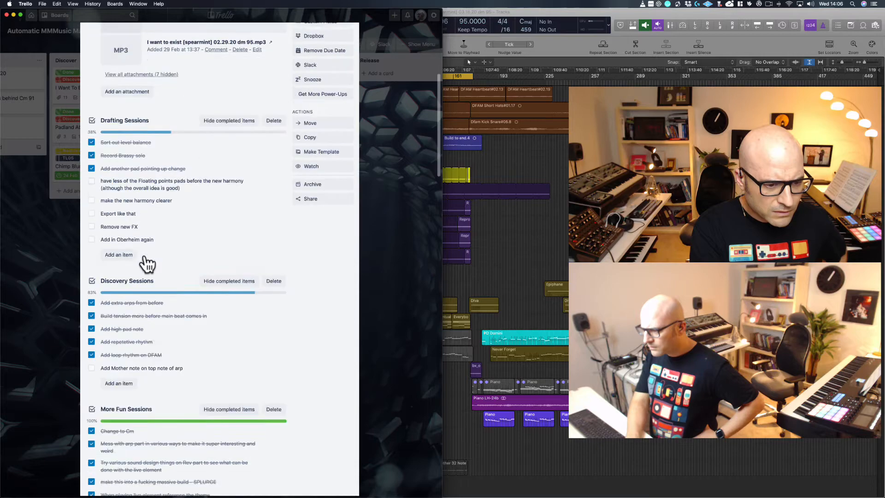
scroll(145, 256, down, 10)
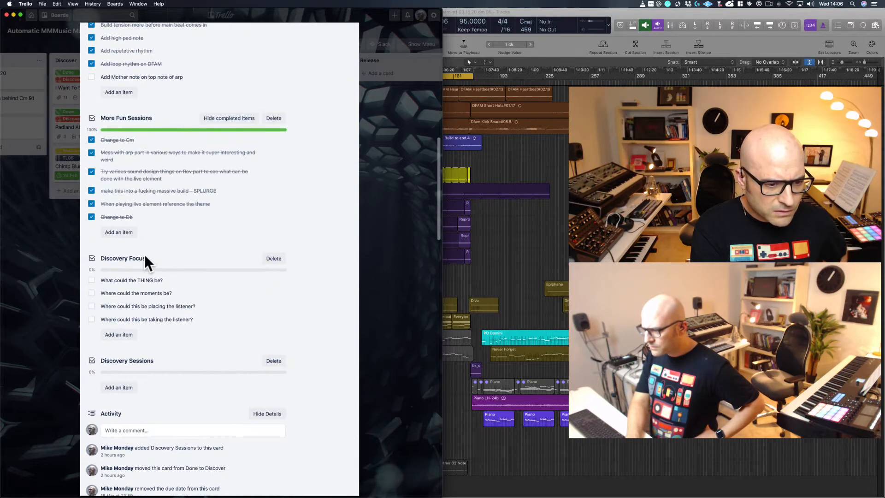
scroll(146, 262, up, 20)
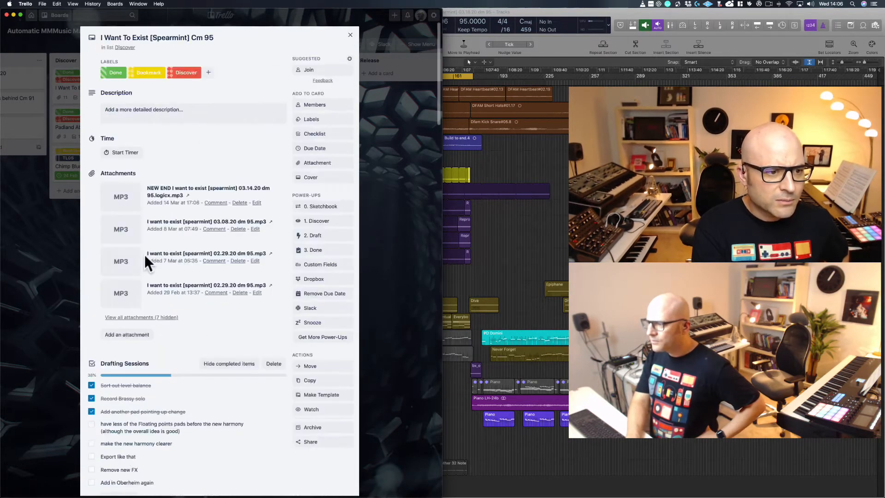
click(28, 259)
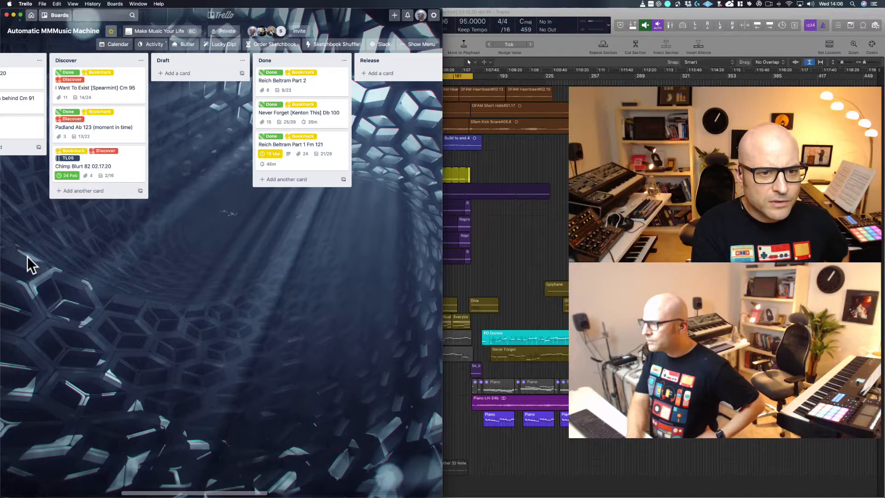
Step: Examine the Discovery Sessions checklist on the Reich Beltram Part 2 card and close the card
click(312, 90)
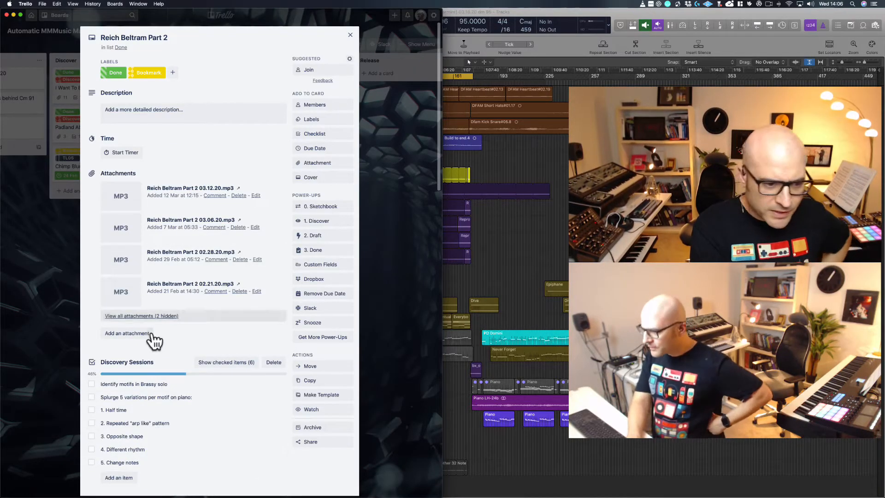
scroll(149, 381, down, 5)
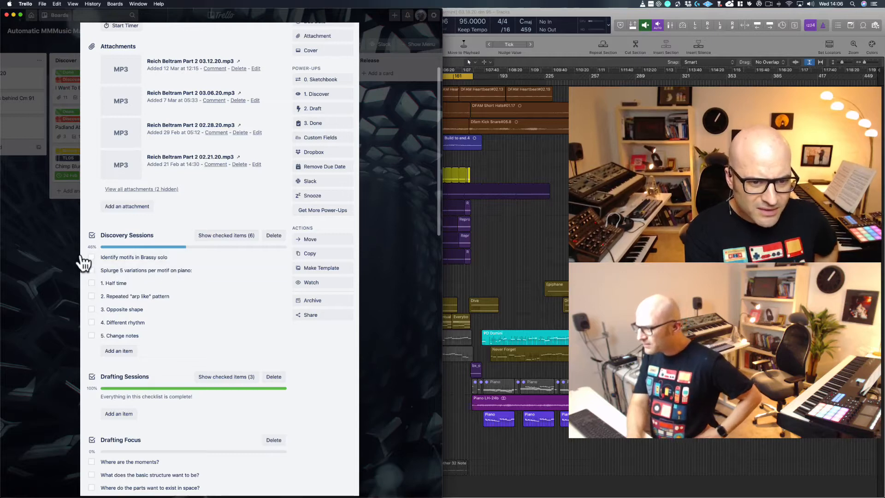
click(54, 256)
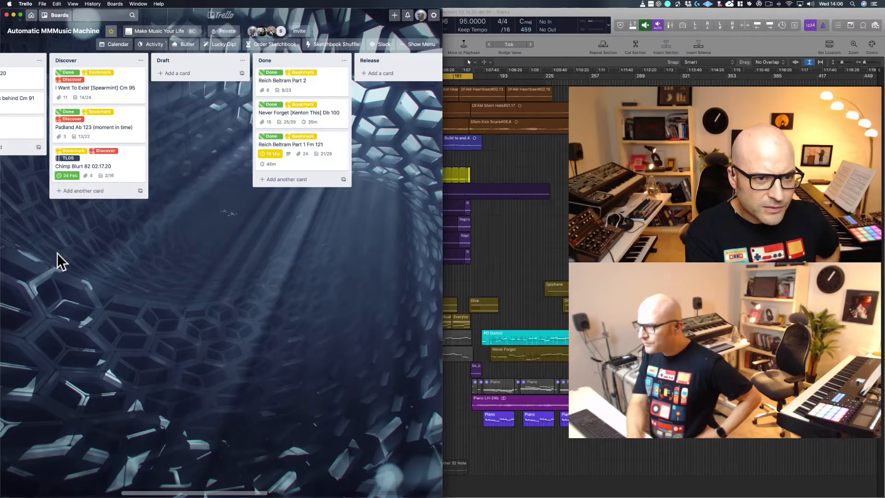
click(122, 90)
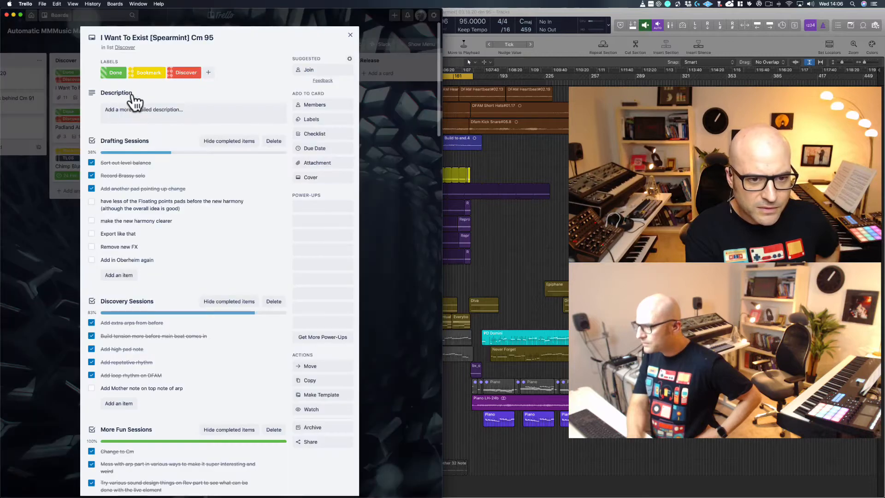
click(326, 139)
click(336, 191)
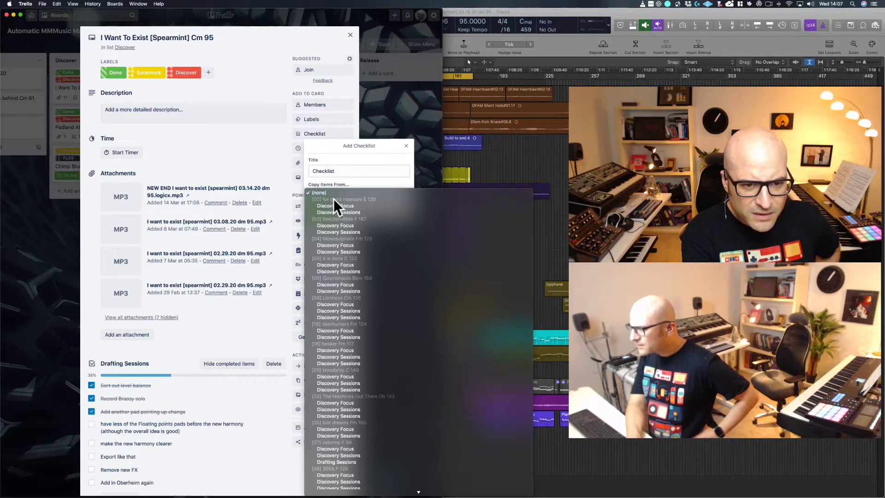
click(414, 106)
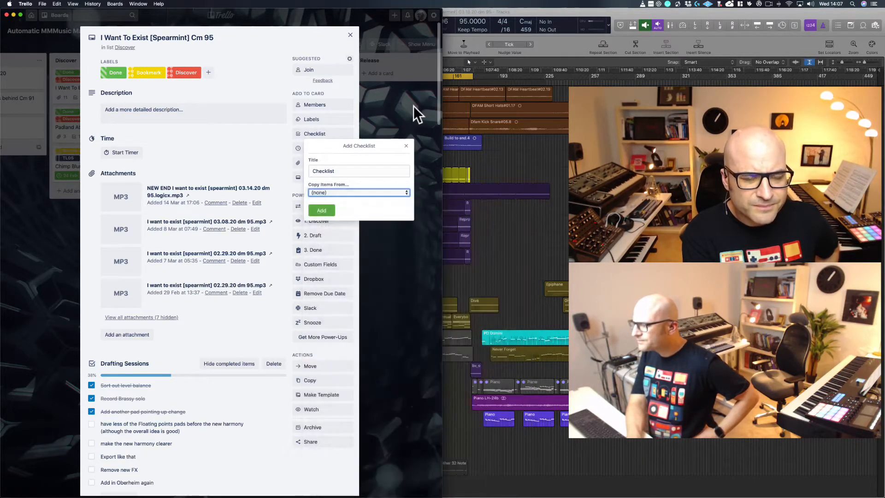
click(413, 106)
click(414, 106)
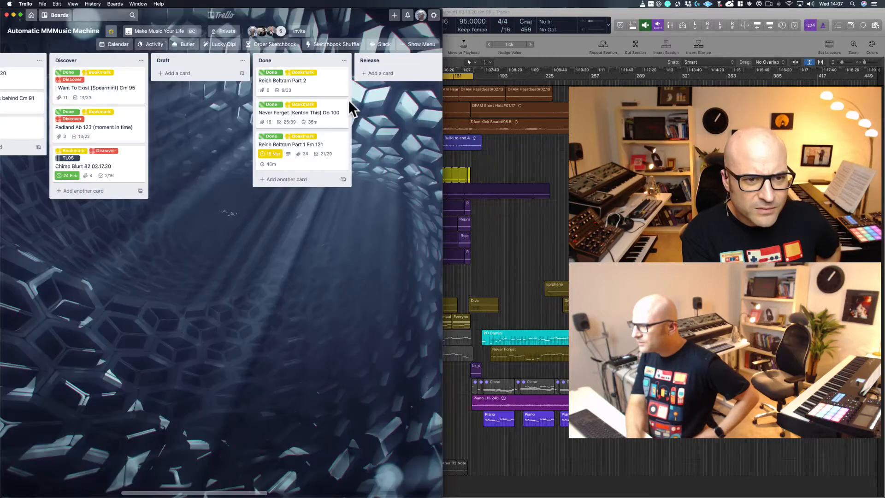
click(120, 88)
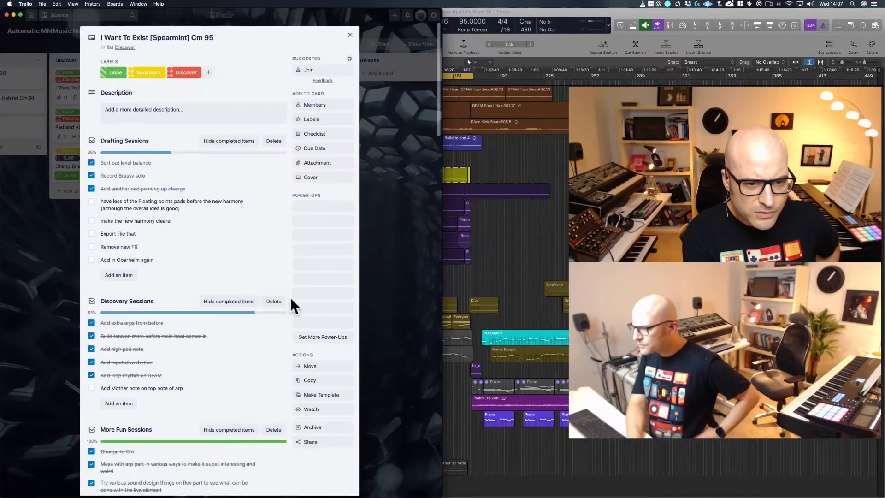
click(322, 134)
click(335, 192)
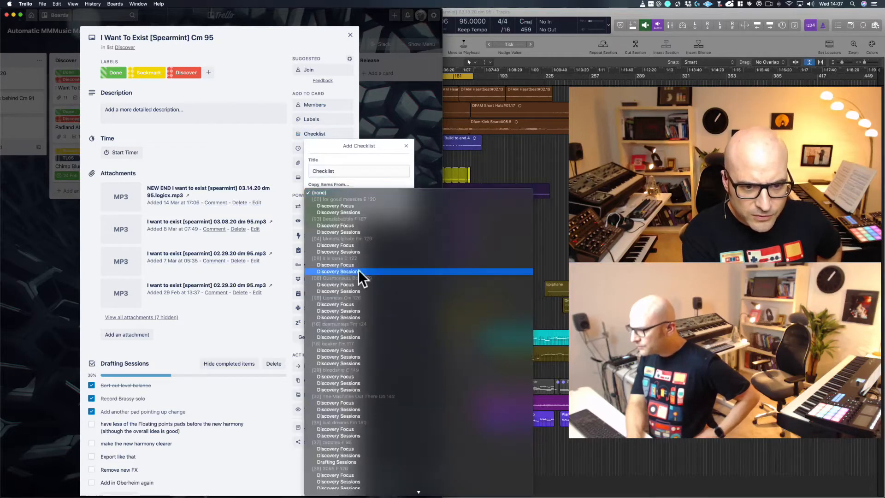
key(r)
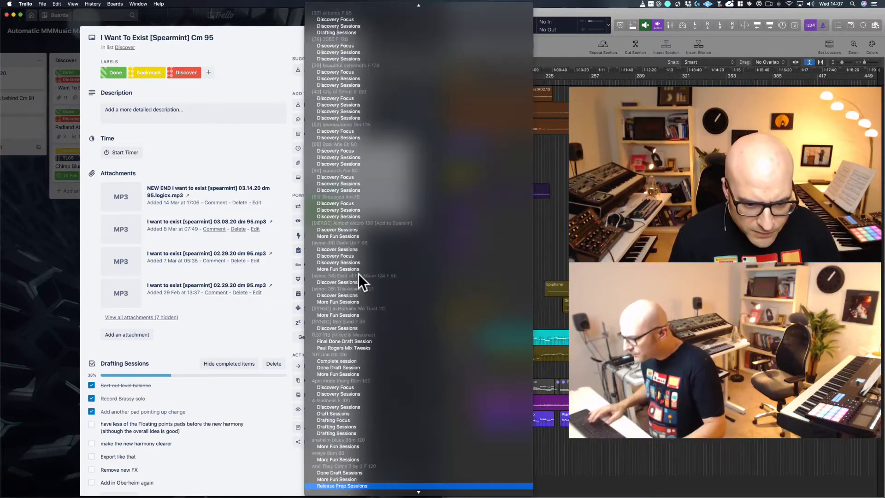
scroll(359, 273, down, 15)
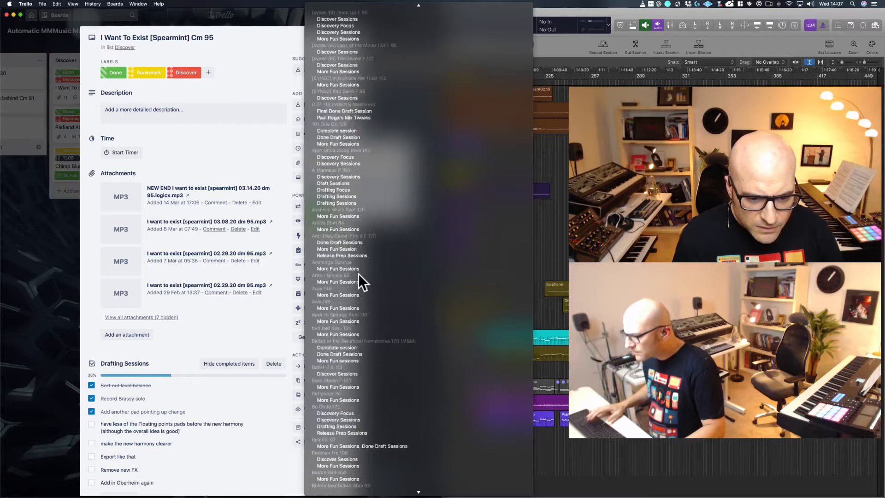
scroll(358, 273, down, 20)
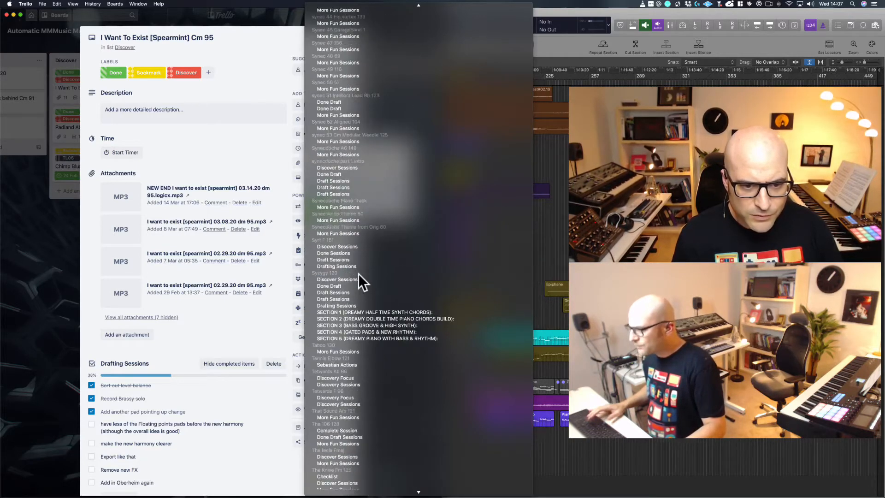
scroll(358, 273, up, 10)
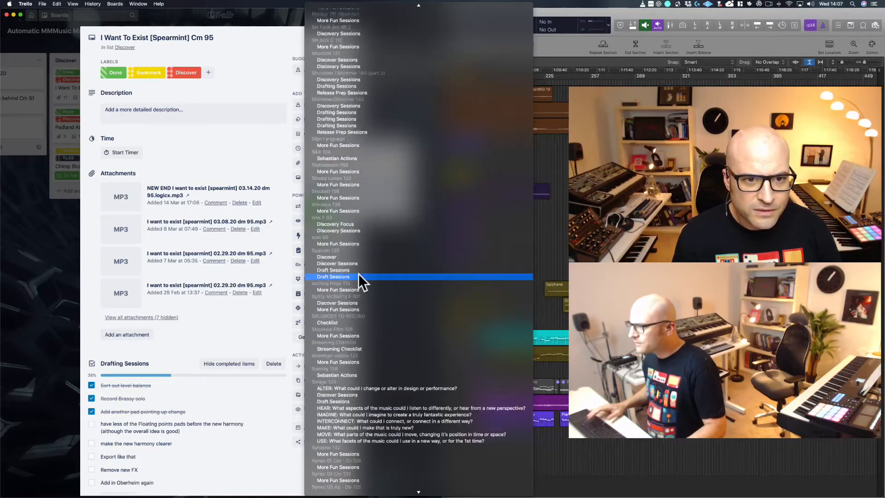
scroll(359, 273, up, 10)
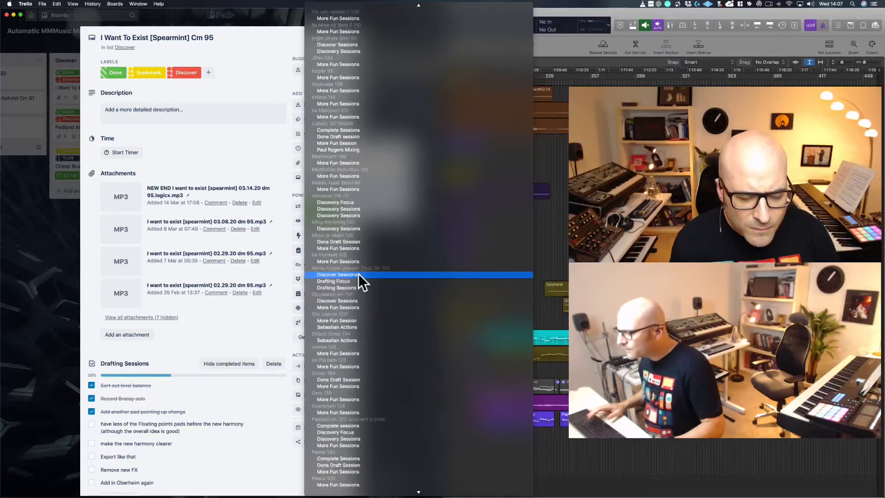
scroll(370, 350, down, 15)
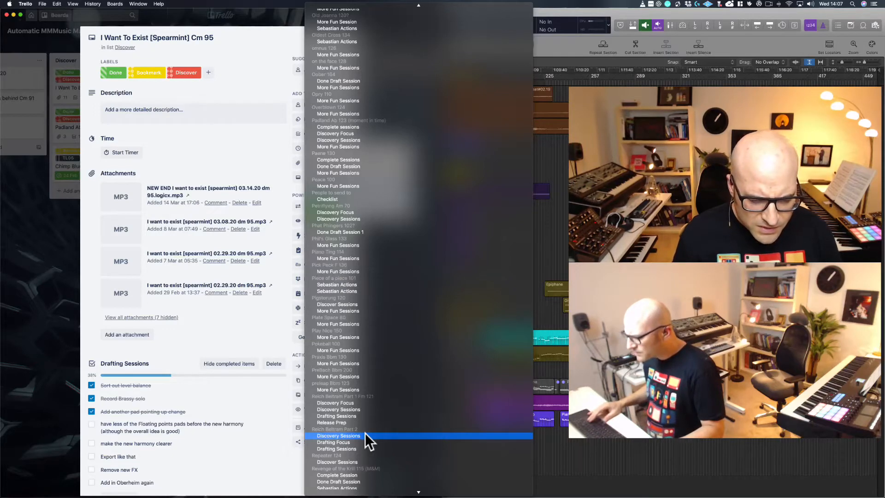
click(365, 436)
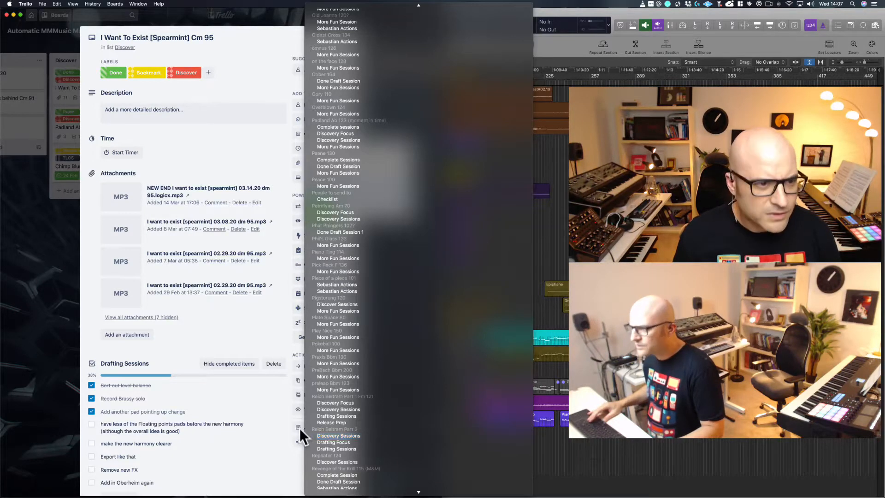
click(27, 325)
click(29, 325)
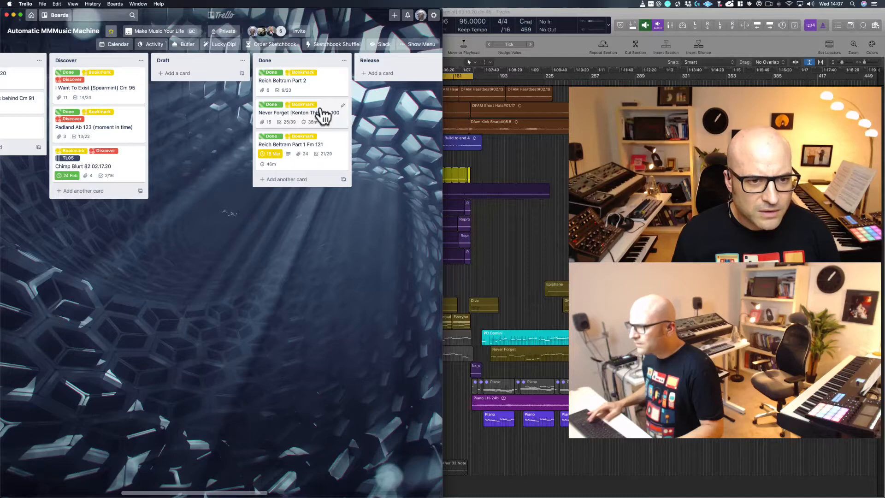
click(307, 90)
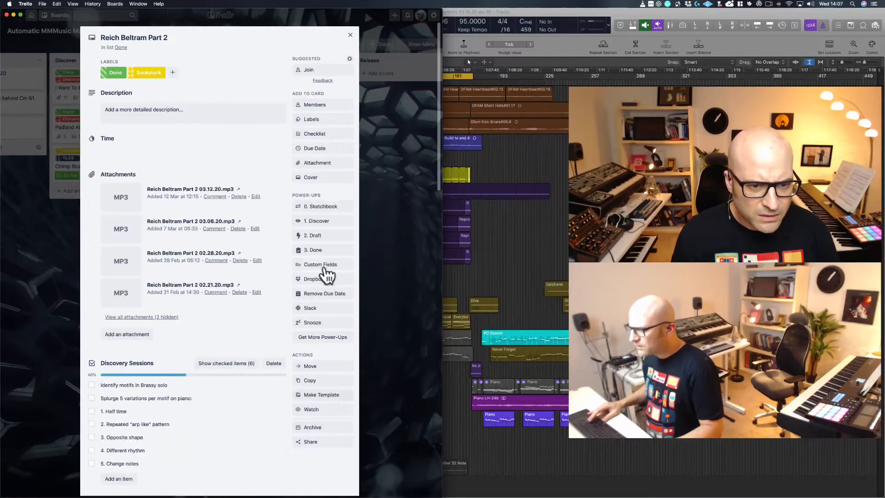
click(320, 134)
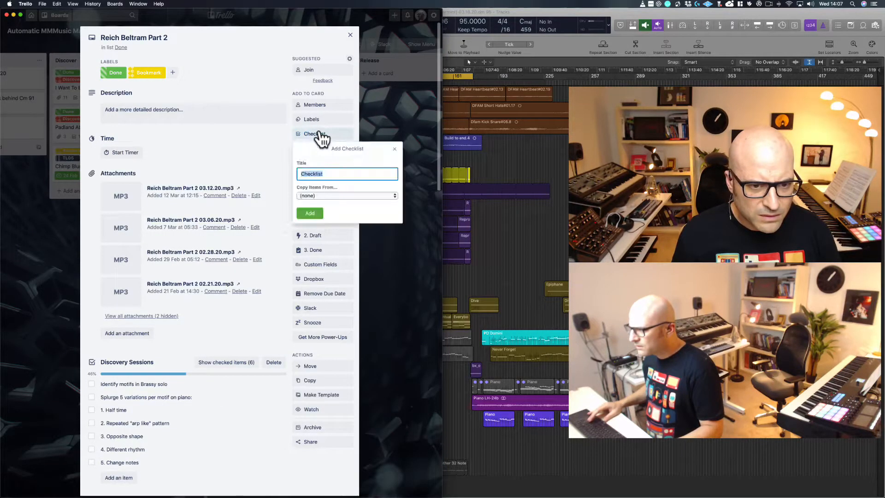
click(398, 132)
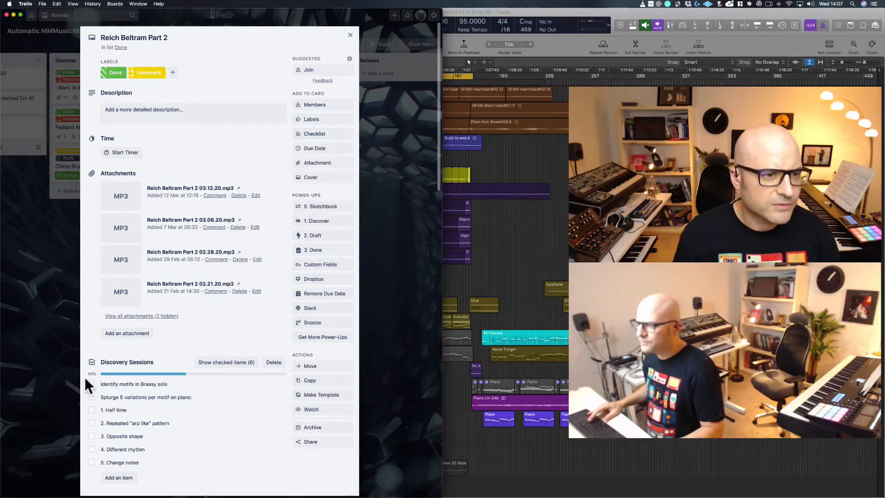
click(31, 282)
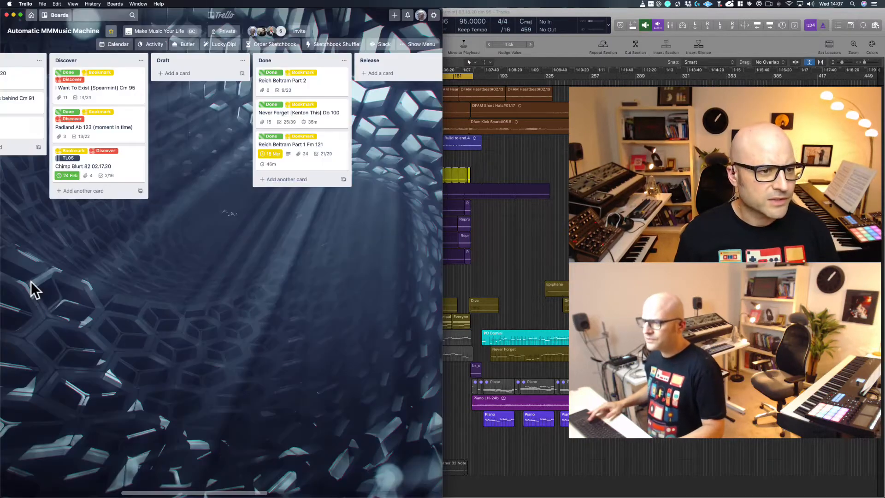
Step: Add a Discovery Sessions checklist to the I Want To Exist [Spearmint] Cm 95 card, copying items from Reich Beltram Part 2's Discovery Sessions
click(99, 91)
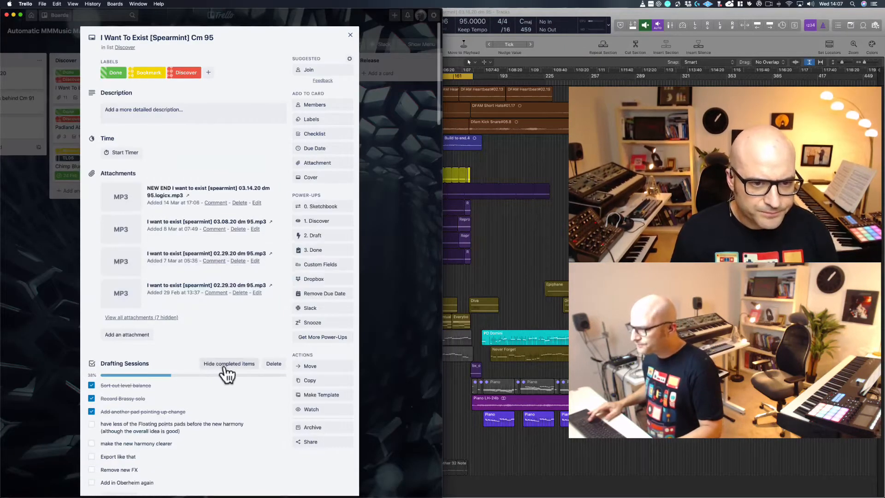
click(322, 136)
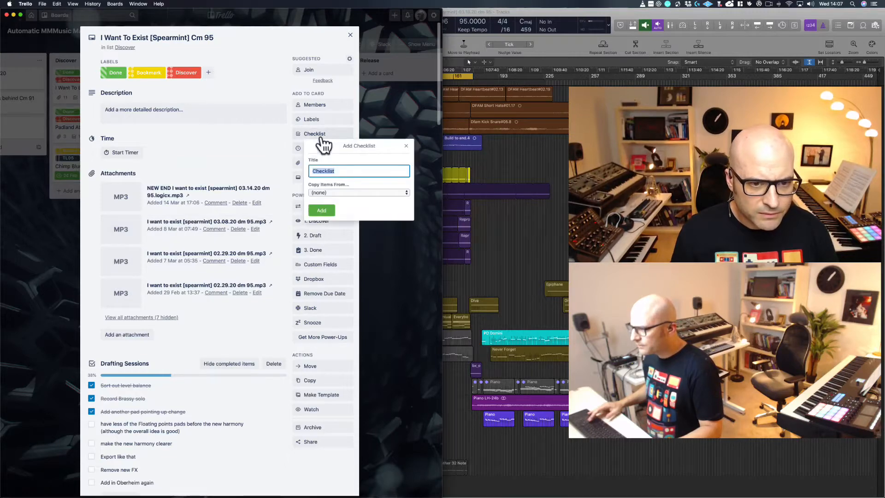
click(345, 193)
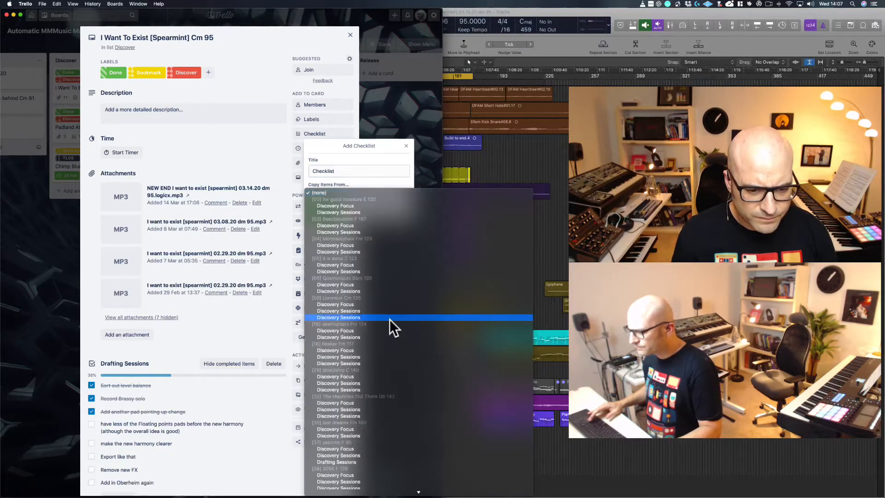
scroll(389, 319, down, 20)
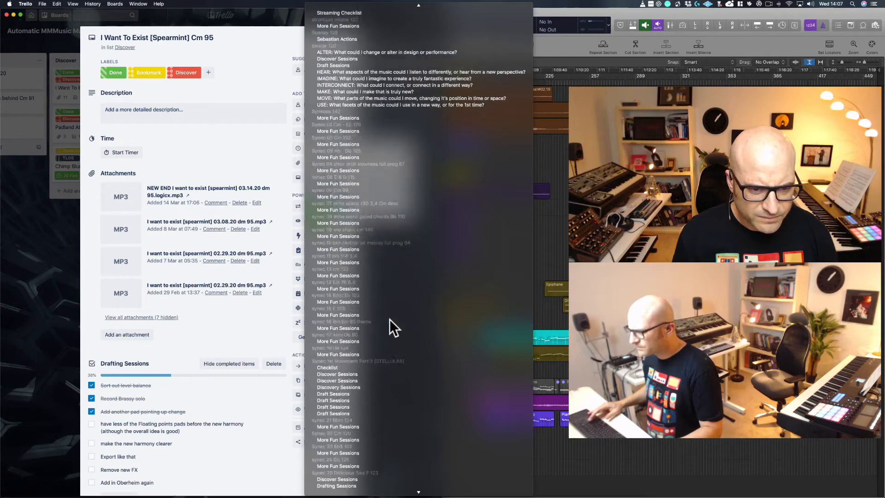
scroll(389, 319, up, 15)
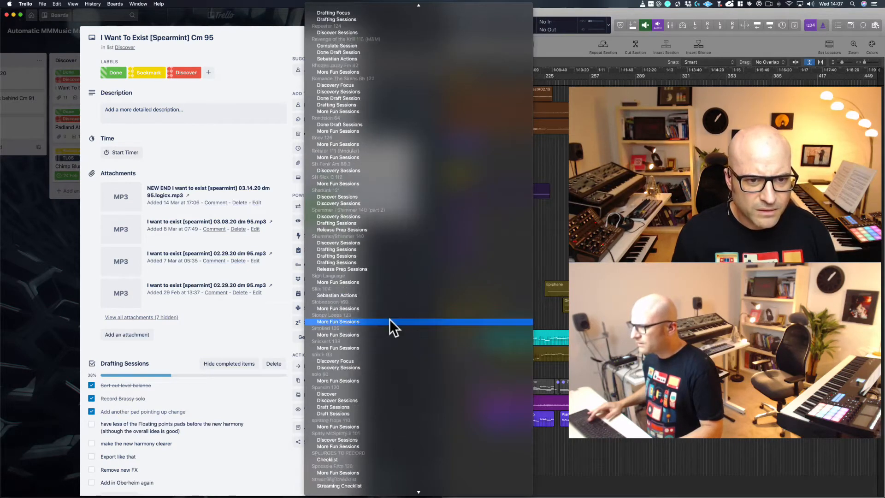
scroll(389, 319, up, 5)
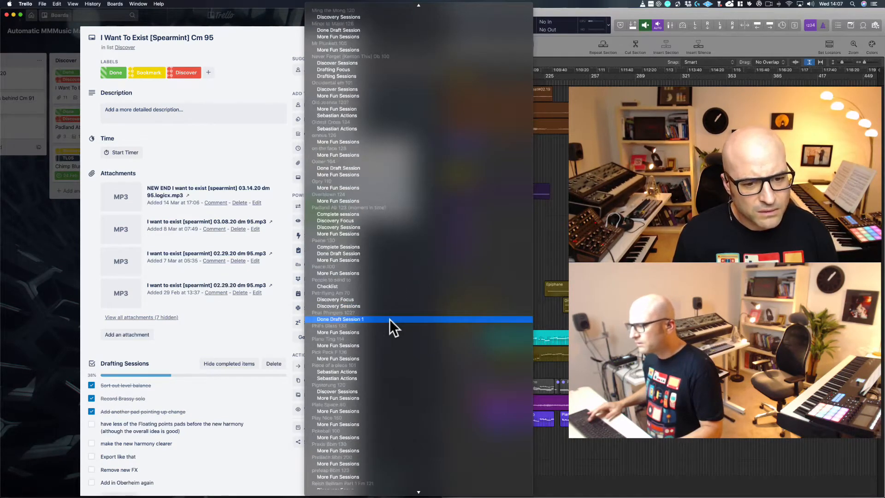
scroll(390, 319, down, 10)
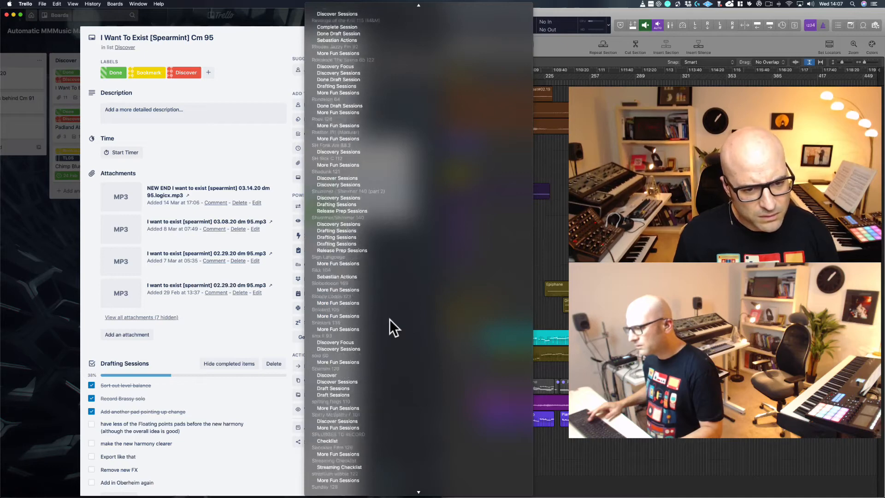
scroll(376, 135, up, 2)
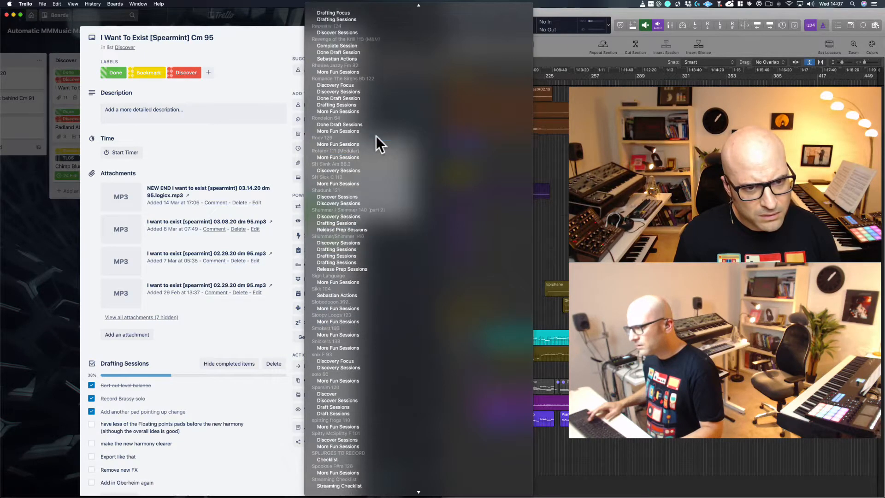
scroll(375, 136, up, 4)
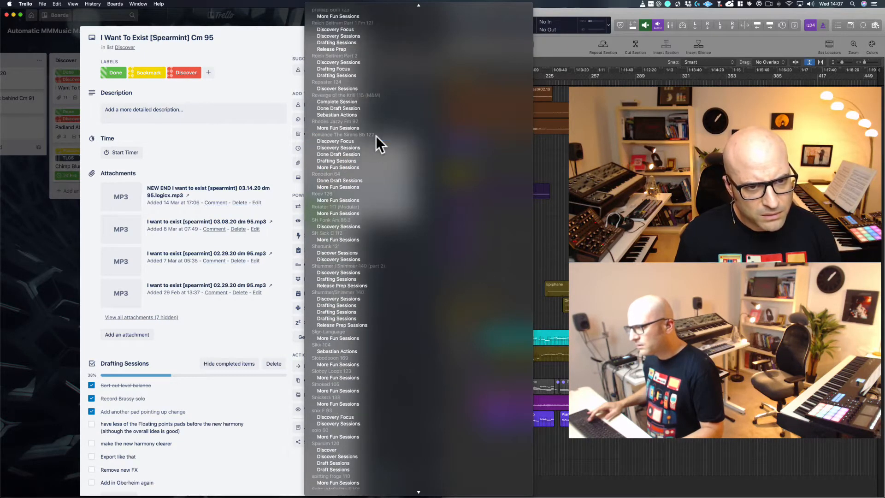
scroll(376, 136, up, 1)
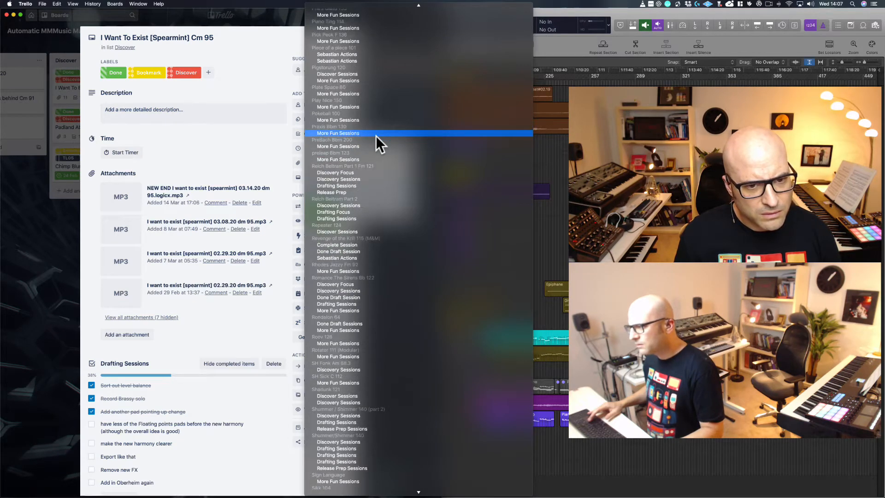
click(370, 204)
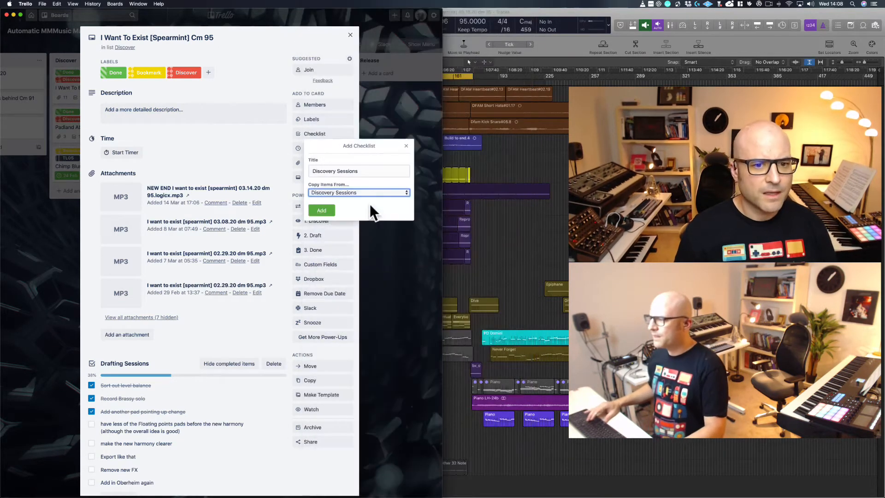
click(317, 211)
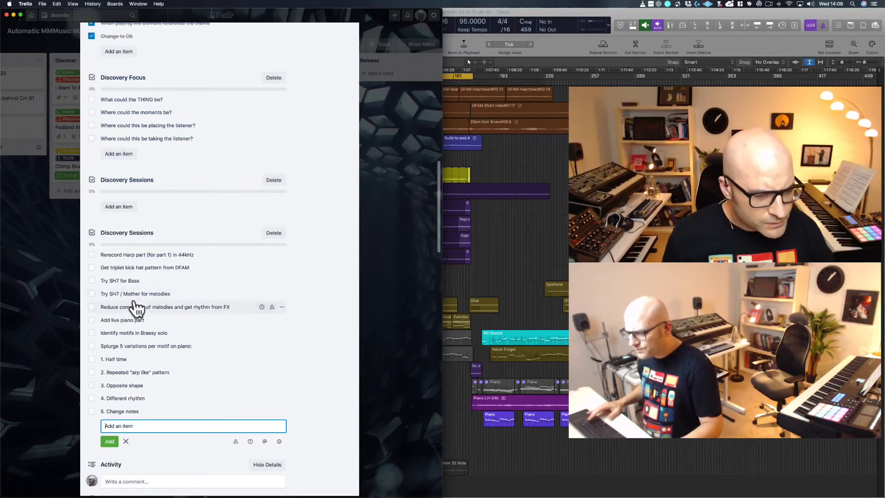
Step: Mark the copied checklist's first six items complete, from the harp re-recording through Add live piano part, and hide its completed items
click(92, 254)
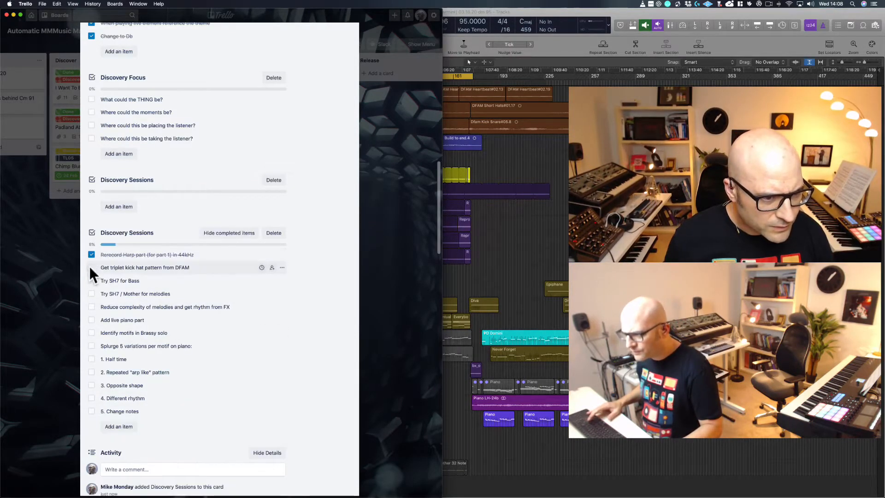
click(91, 268)
click(91, 280)
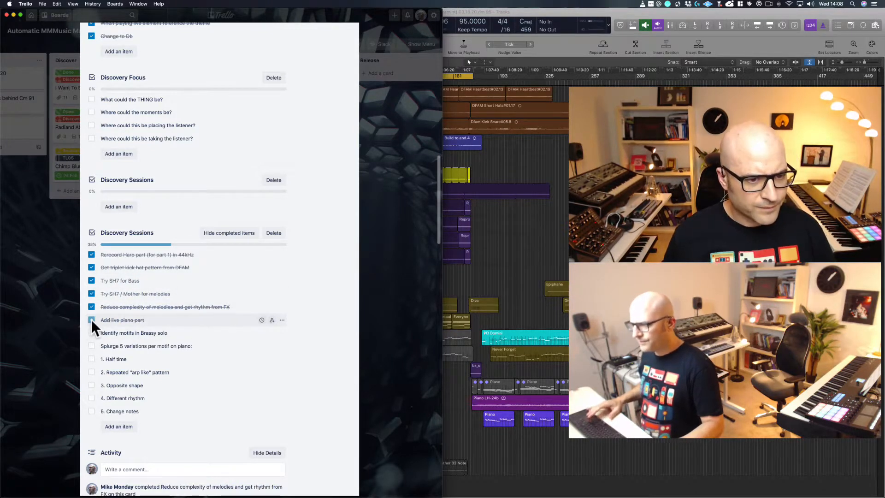
click(228, 235)
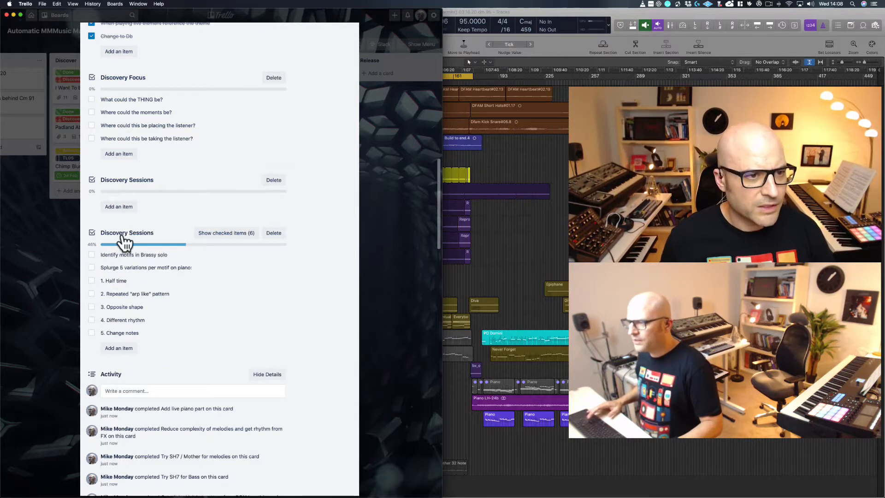
Step: Move the copied Discovery Sessions checklist above Drafting Sessions so it is the card's first checklist
drag(123, 240, 212, 231)
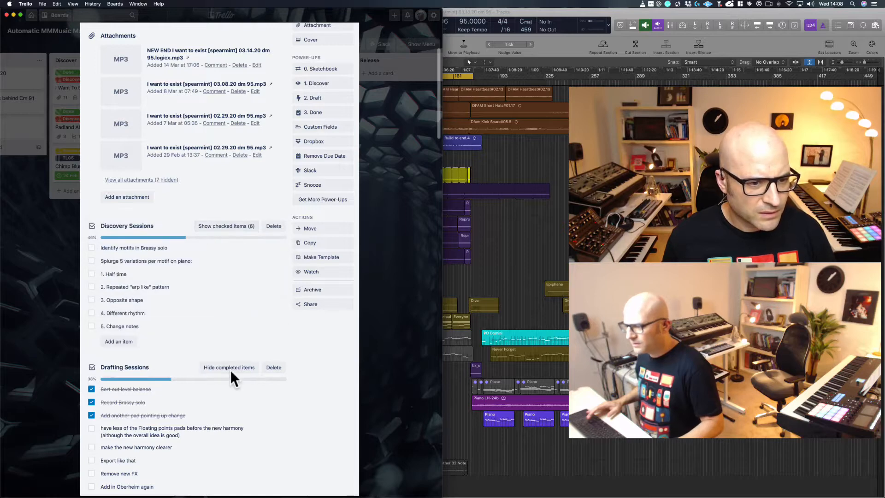
scroll(189, 344, up, 5)
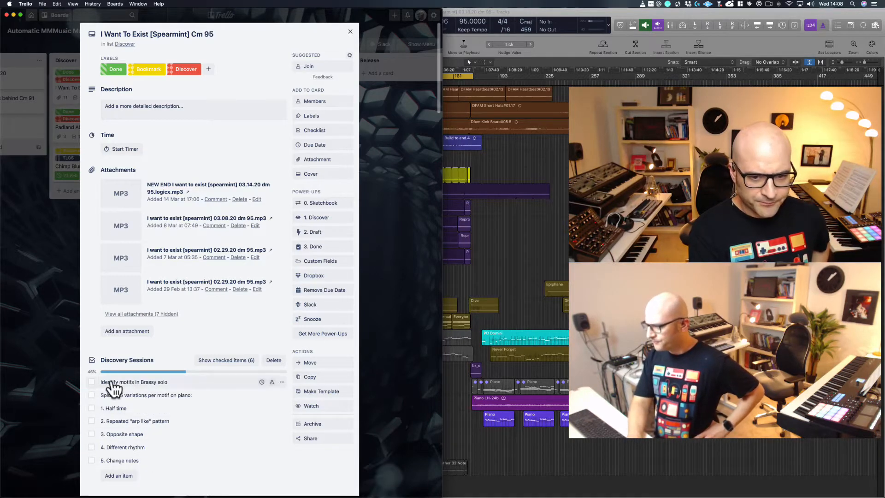
Step: Switch to Logic Pro X, select all five Brassy Solo regions and solo the Brassy Solo track
click(491, 269)
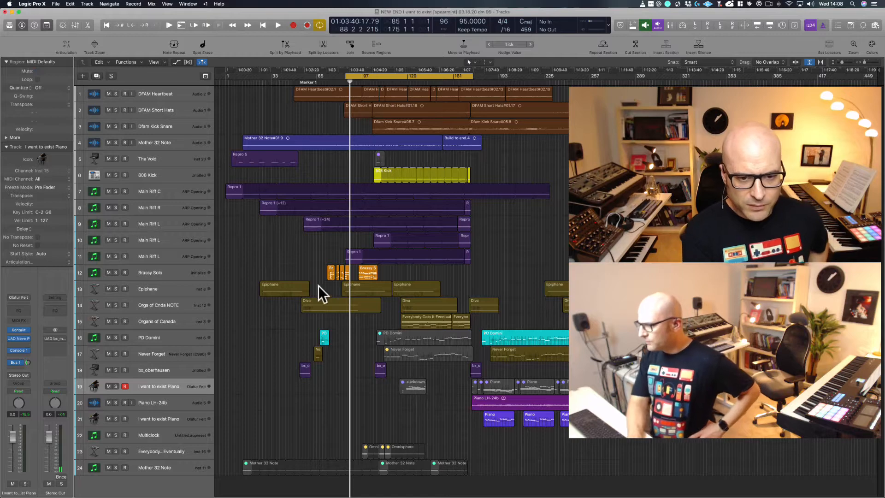
drag(430, 273, 281, 274)
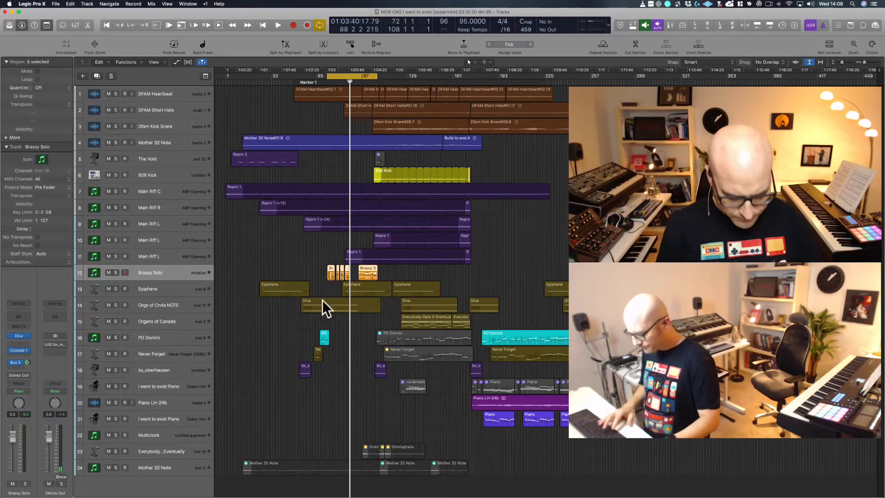
key(z)
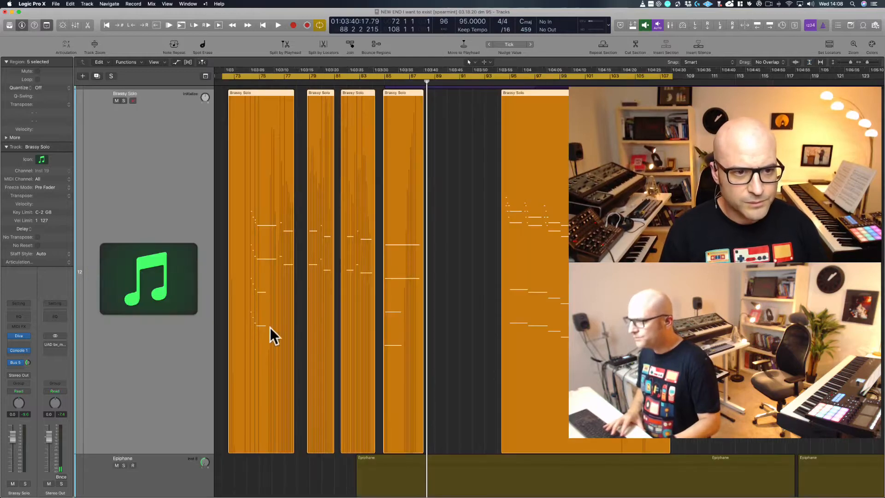
click(123, 101)
click(253, 76)
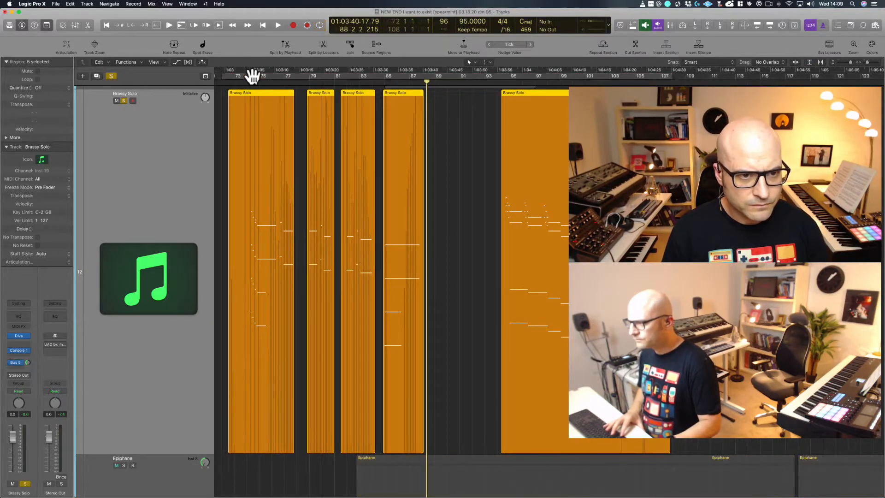
Step: Loop bars 74 to 78 and audition the opening of the first Brassy Solo region
drag(247, 78, 302, 80)
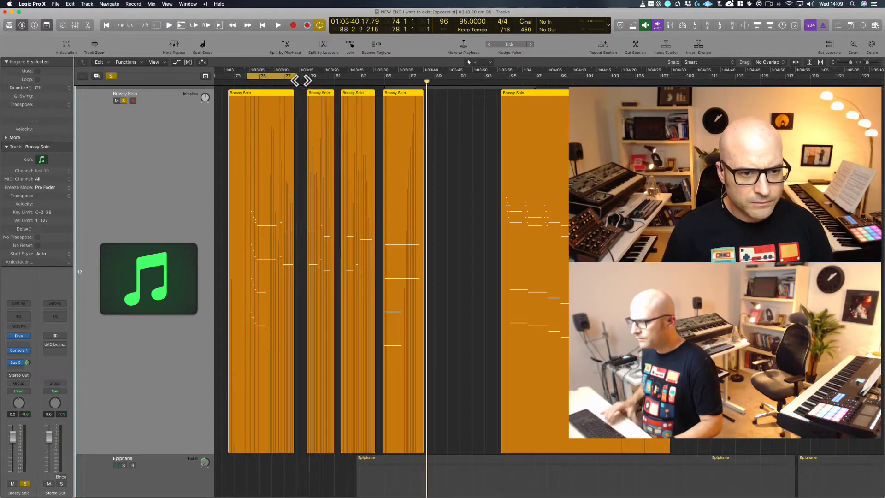
key(space)
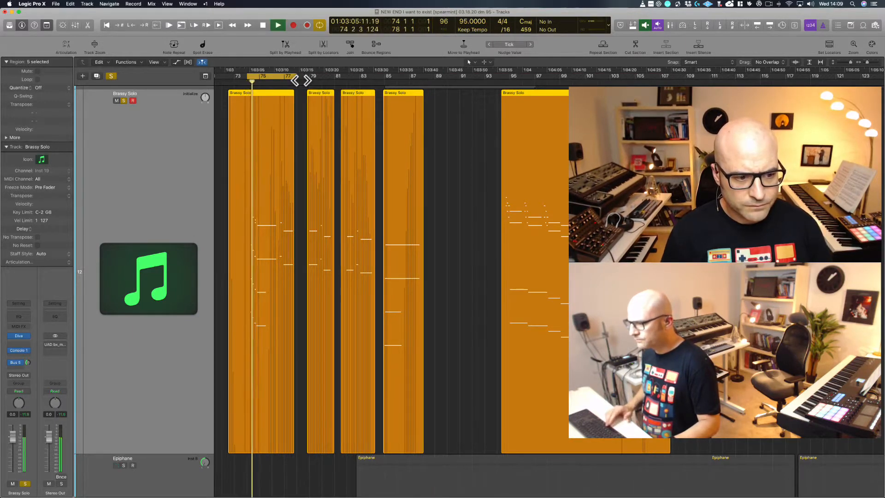
key(space)
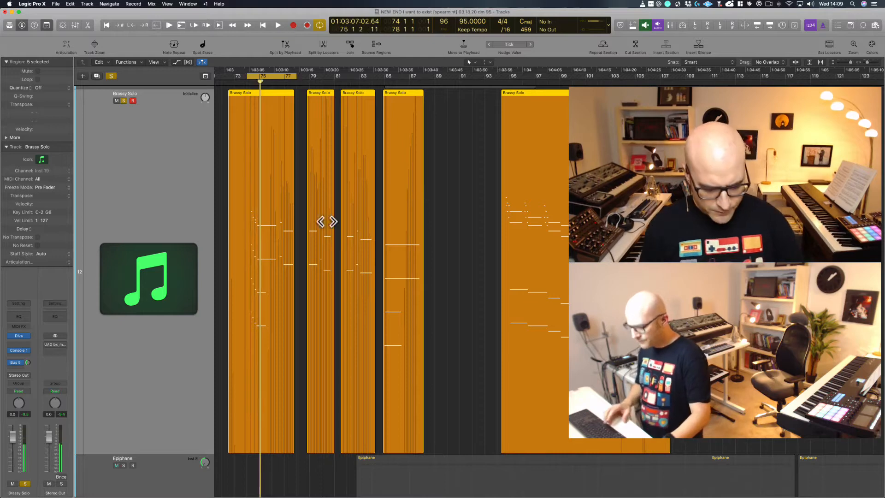
Step: Select the first I want to exist Piano track (track 19) and solo it alongside Brassy Solo
ctrl+alt+click(286, 480)
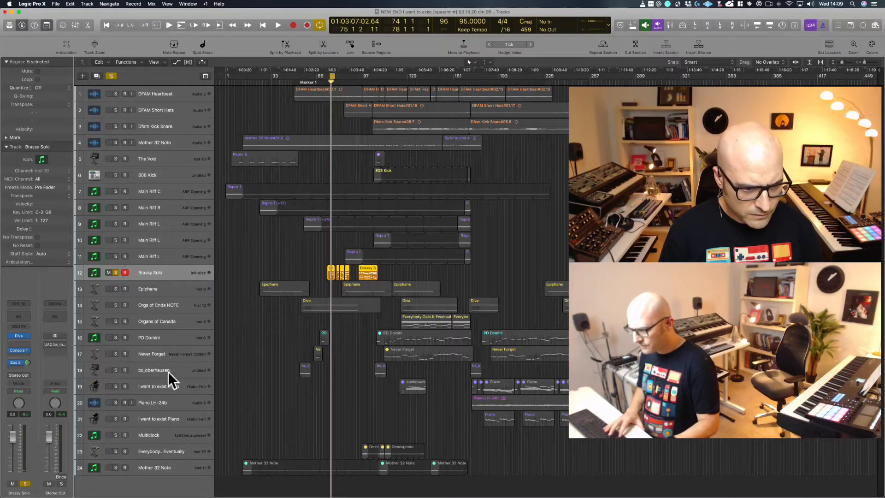
click(170, 387)
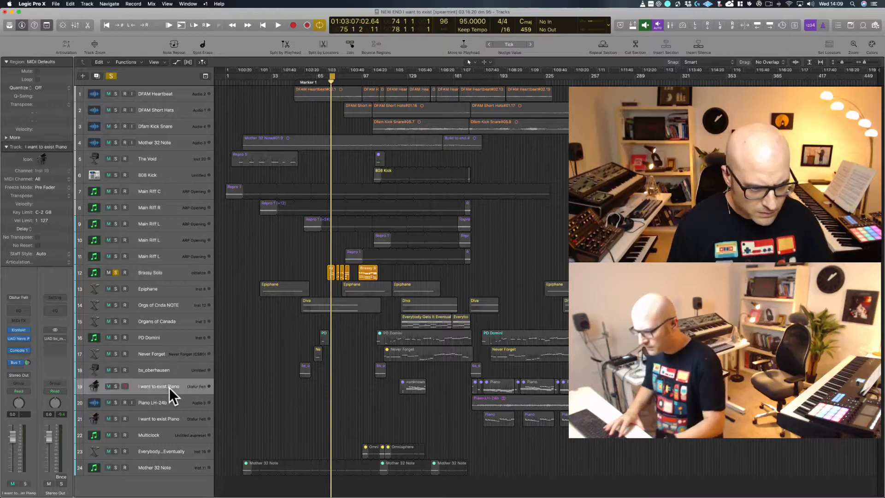
click(115, 386)
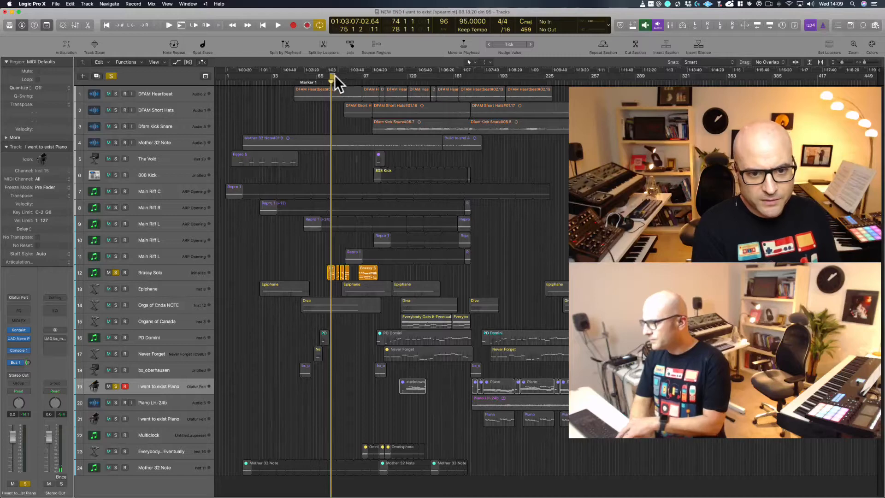
Step: Zoom in on the Brassy Solo regions, reset the cycle range to bars 74–78 and play back the first phrase
drag(334, 75, 343, 77)
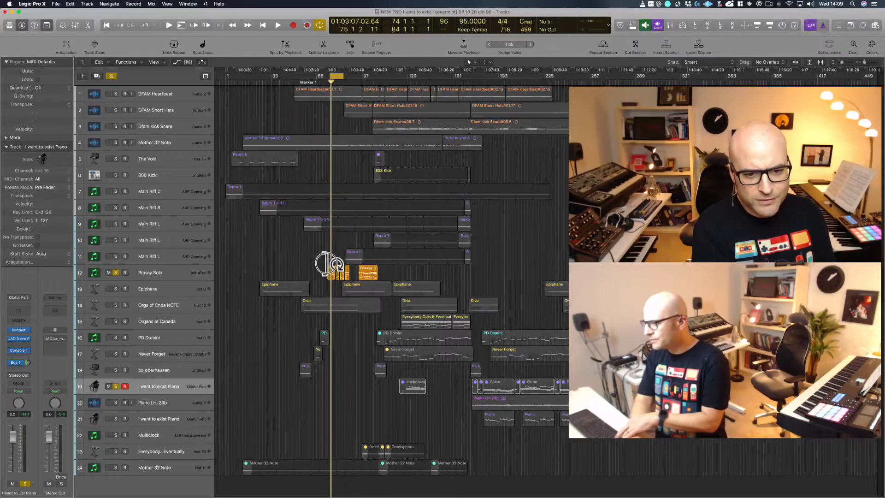
drag(327, 264, 369, 288)
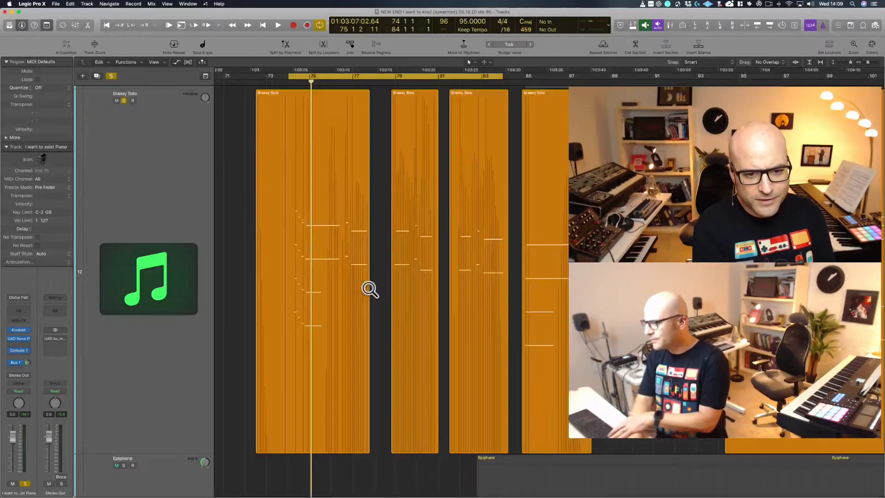
click(329, 77)
drag(339, 77, 389, 79)
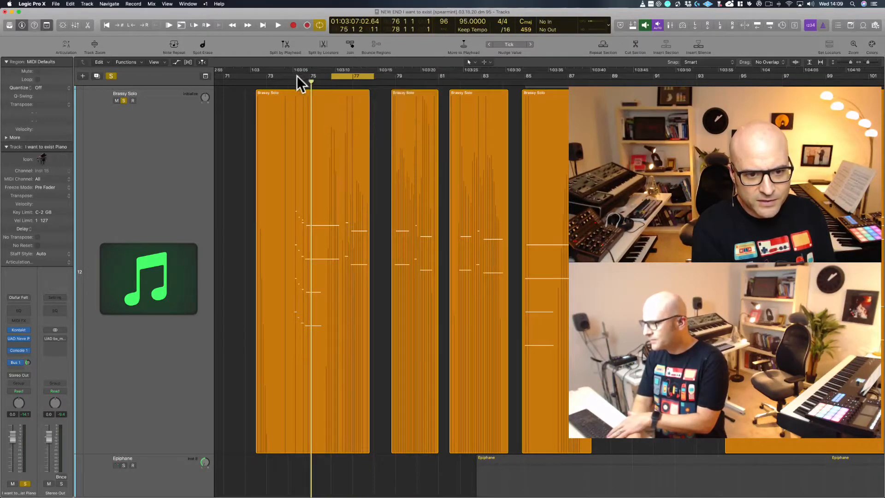
drag(298, 77, 379, 76)
key(space)
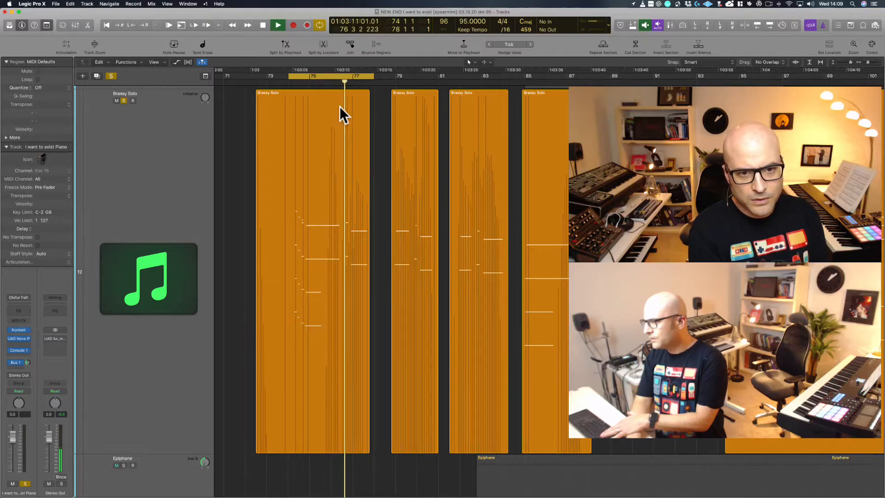
key(space)
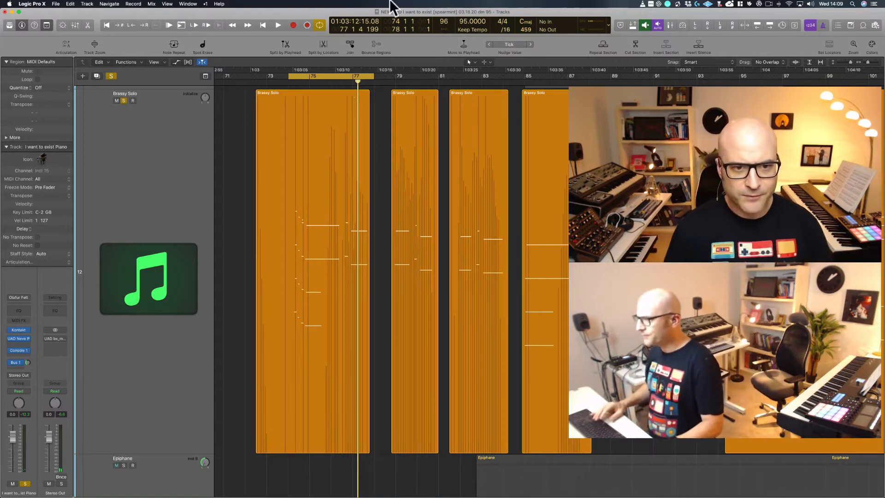
Step: Set the cycle range from bar 78 beat 4 to bar 84 and play the second and third Brassy Solo regions
drag(322, 77, 508, 83)
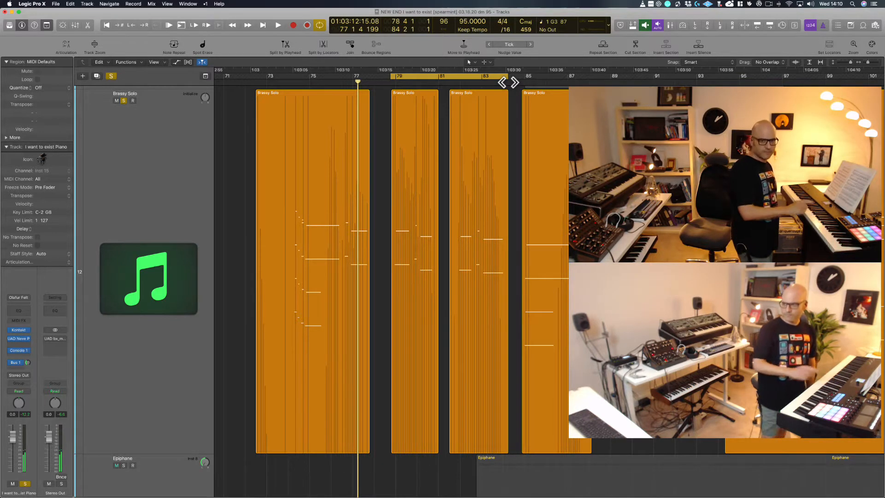
key(space)
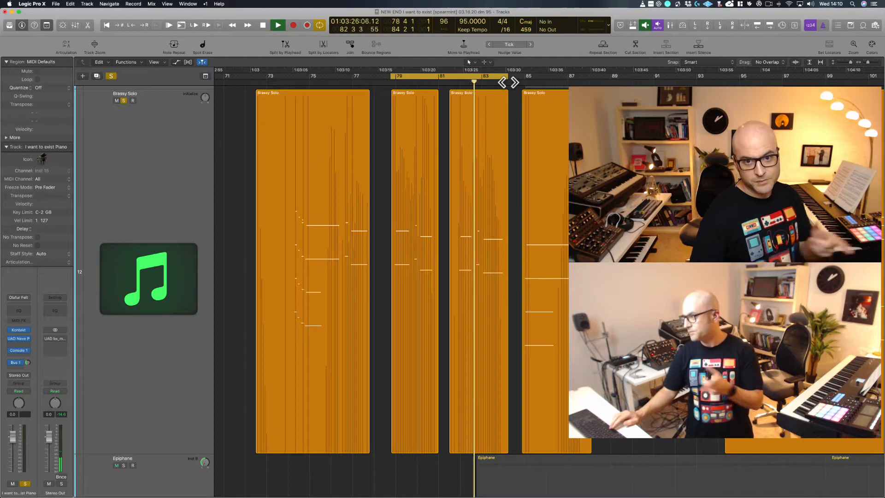
key(space)
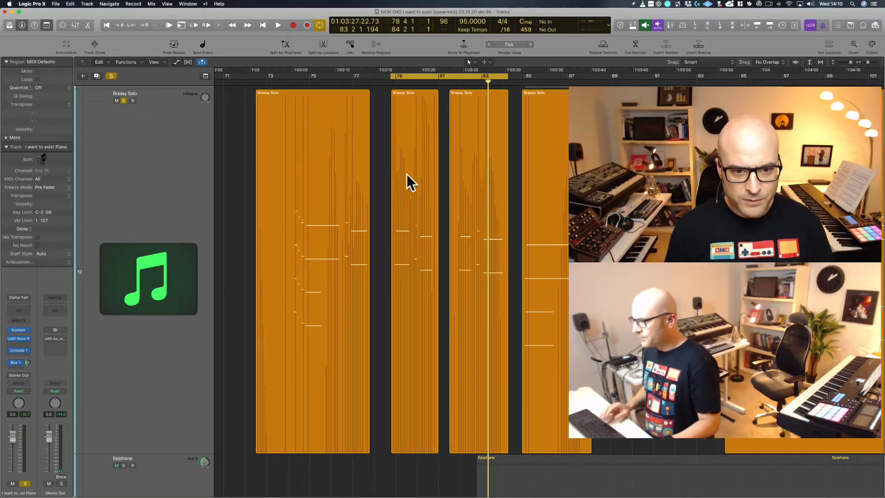
Step: Switch to Trello and add Discovery Sessions checklist items for "MOTIF 1: descending 4 notes" and a second motif with a descending tone
scroll(406, 173, right, 10)
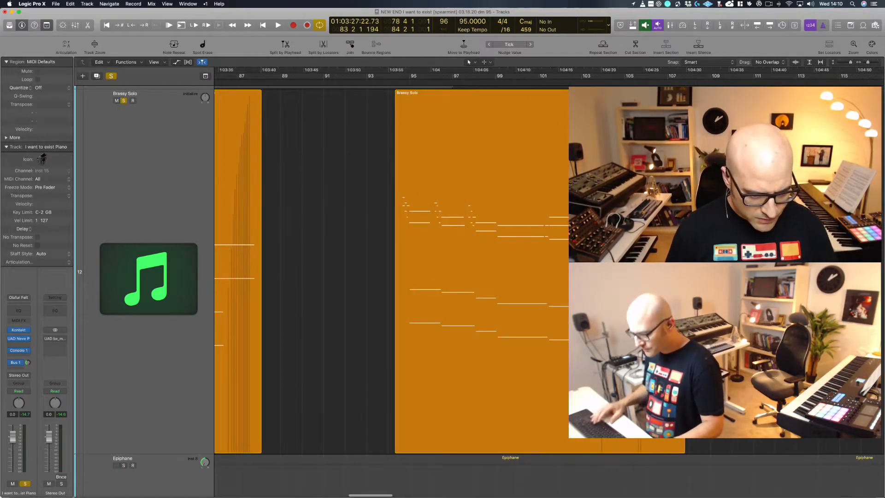
mouse_move(63, 495)
click(121, 490)
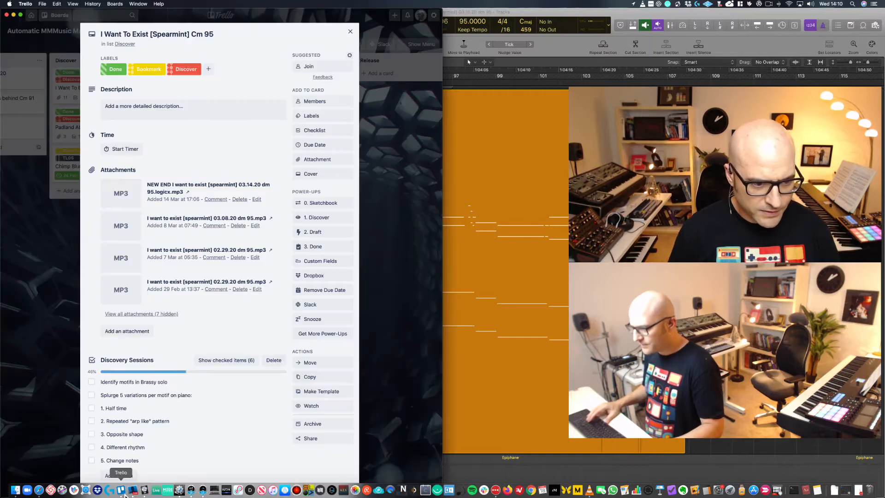
scroll(117, 358, down, 5)
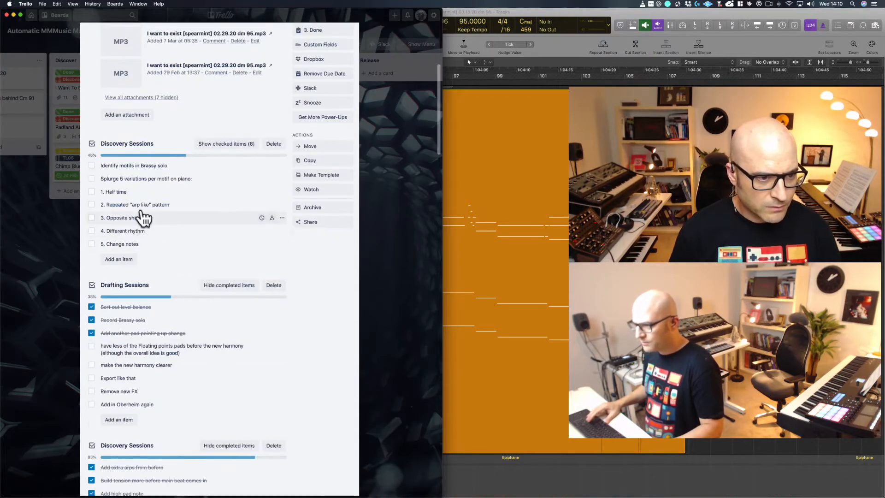
click(127, 261)
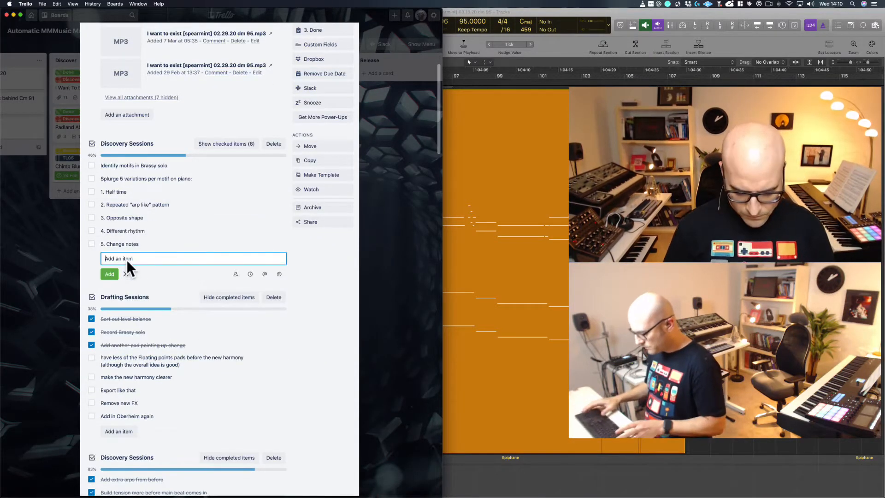
text(MOTIF 1: descending 4 notes)
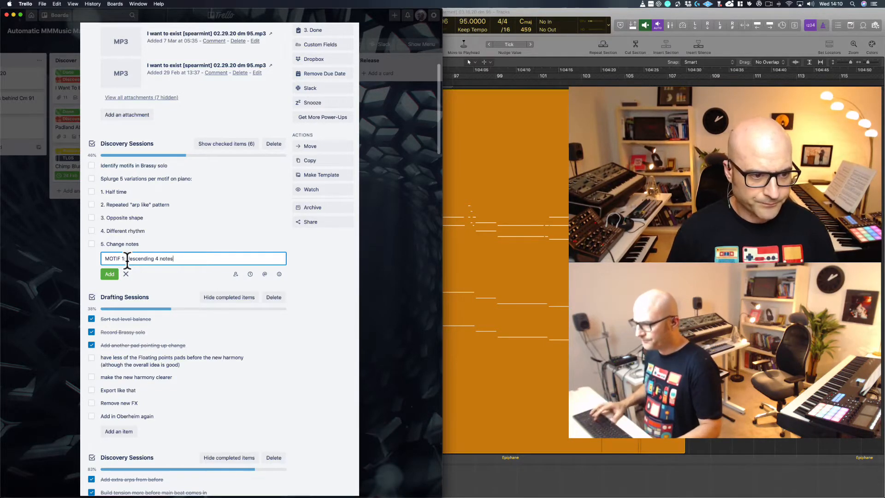
key(Return)
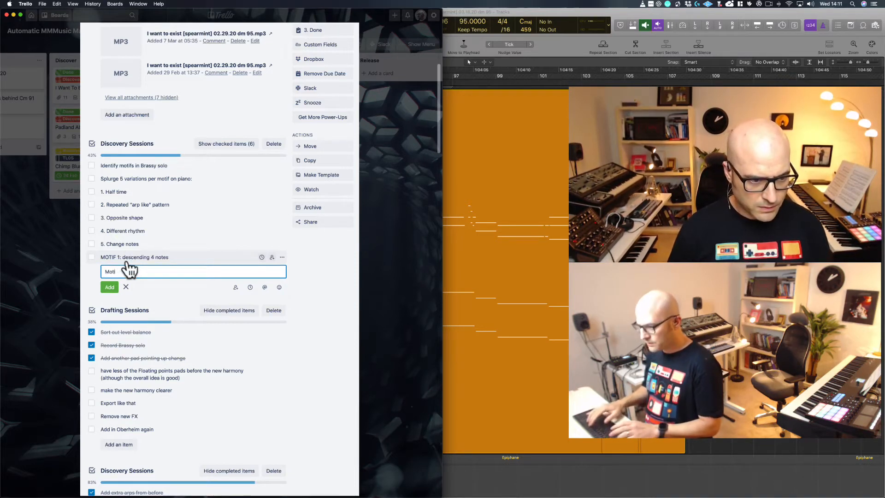
text(MOTIF te descending tone)
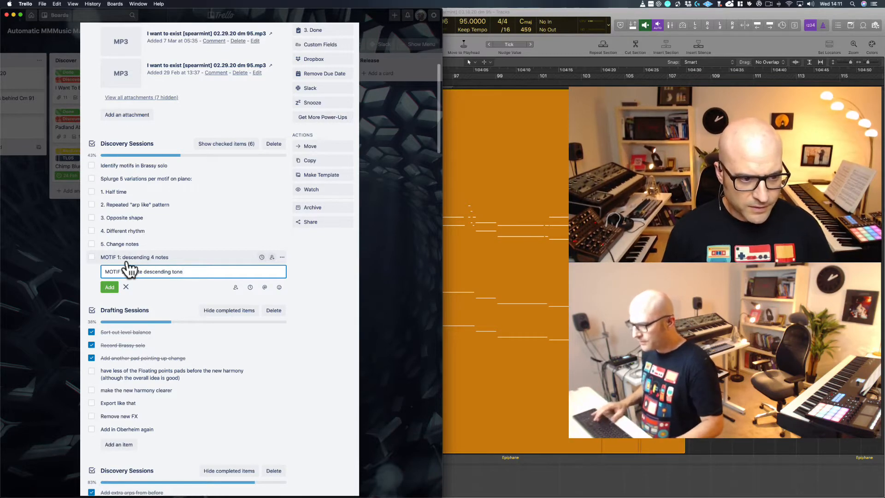
key(Return)
Step: Switch to Logic Pro X, loop bars 94 to 102 and play the beginning of the last Brassy Solo region
click(454, 281)
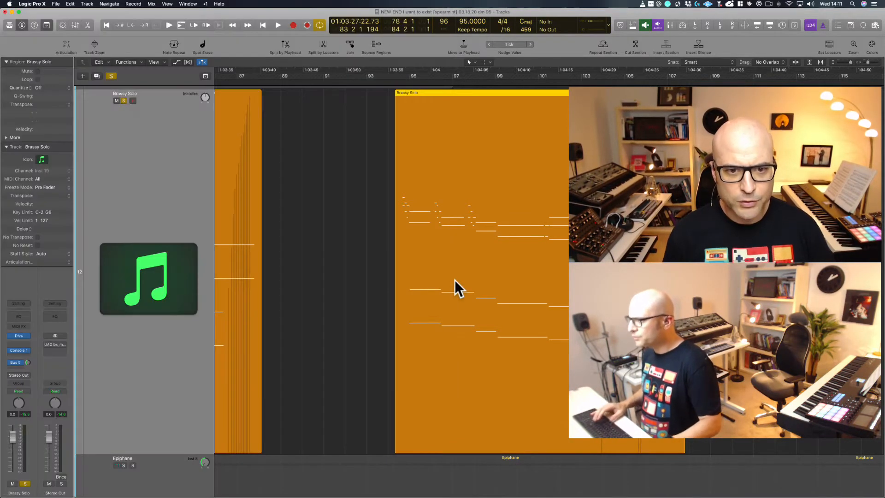
scroll(391, 234, right, 5)
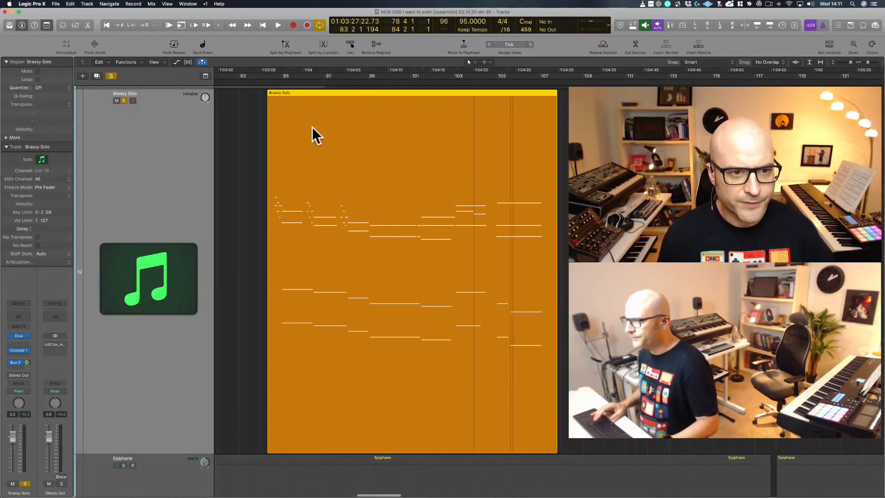
drag(267, 76, 428, 85)
key(space)
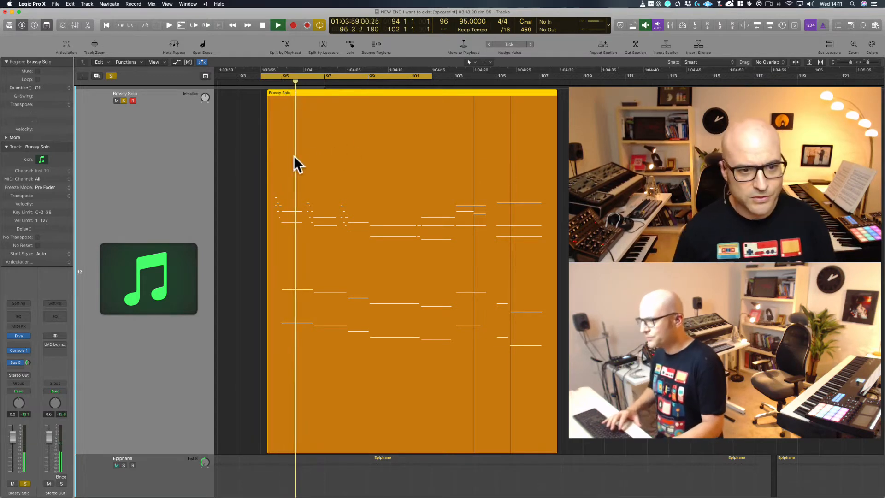
key(space)
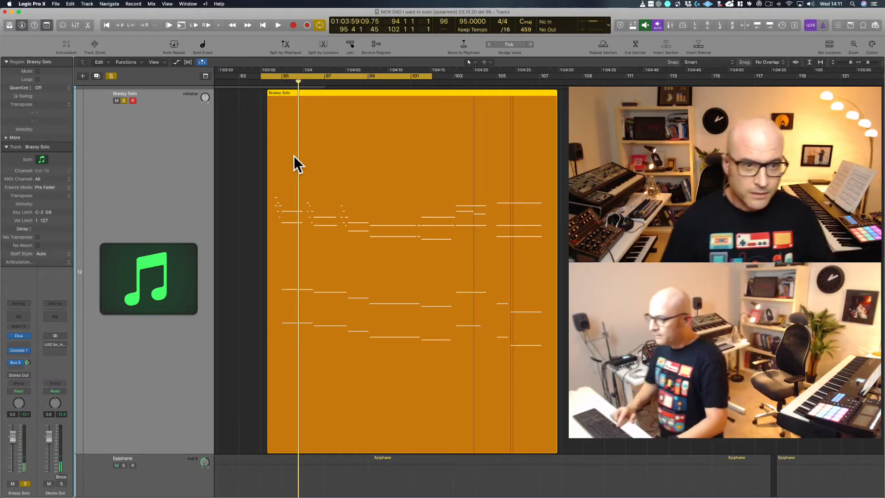
key(space)
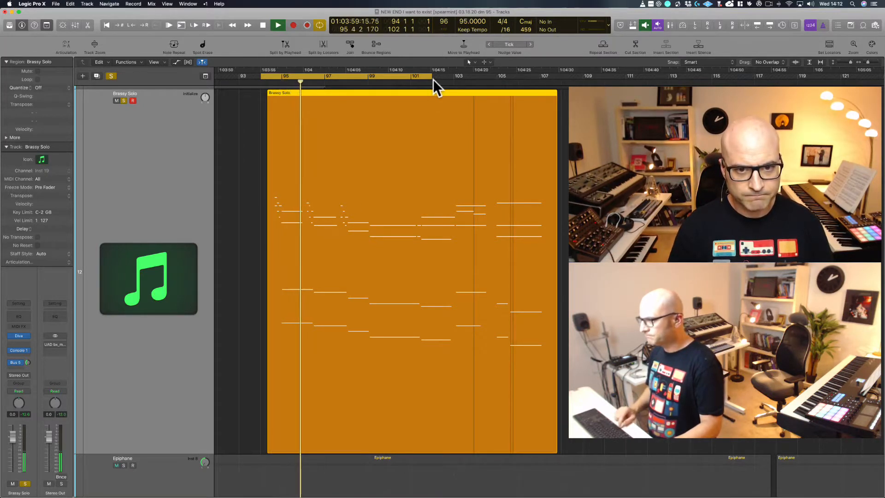
Step: Extend the cycle range to the end of the last Brassy Solo region in bar 107 and listen for further motifs
drag(432, 77, 559, 80)
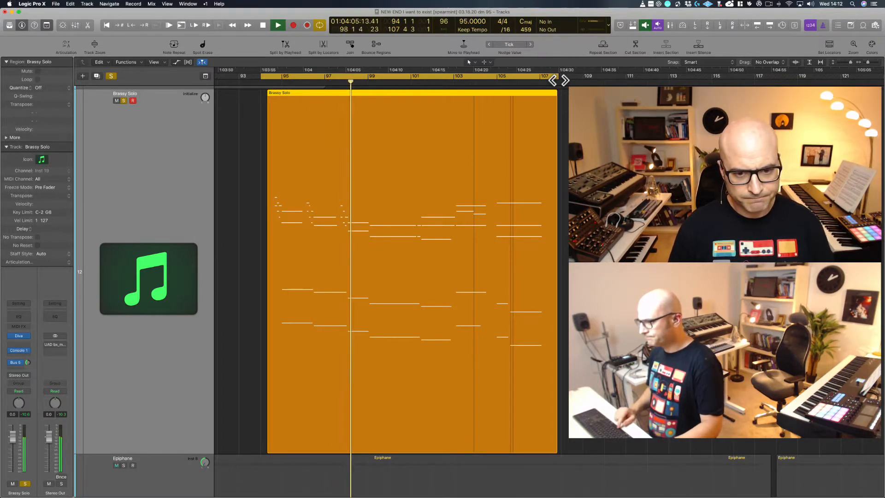
scroll(495, 185, right, 3)
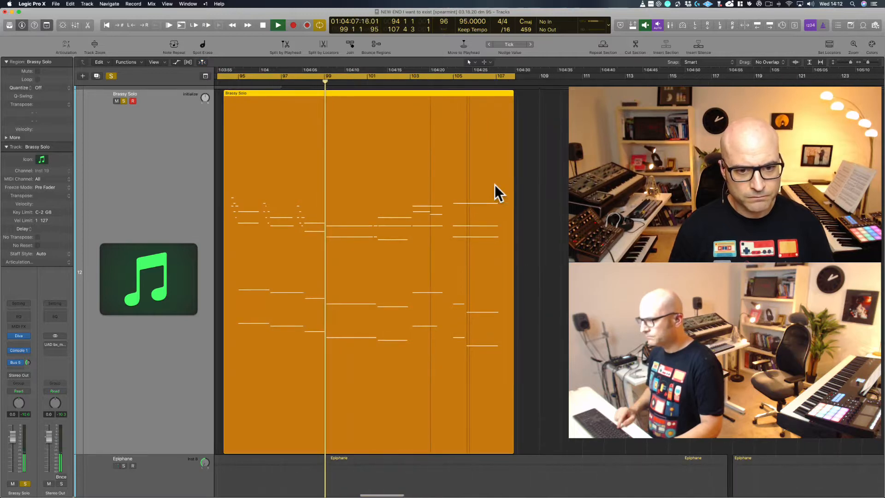
scroll(494, 185, right, 2)
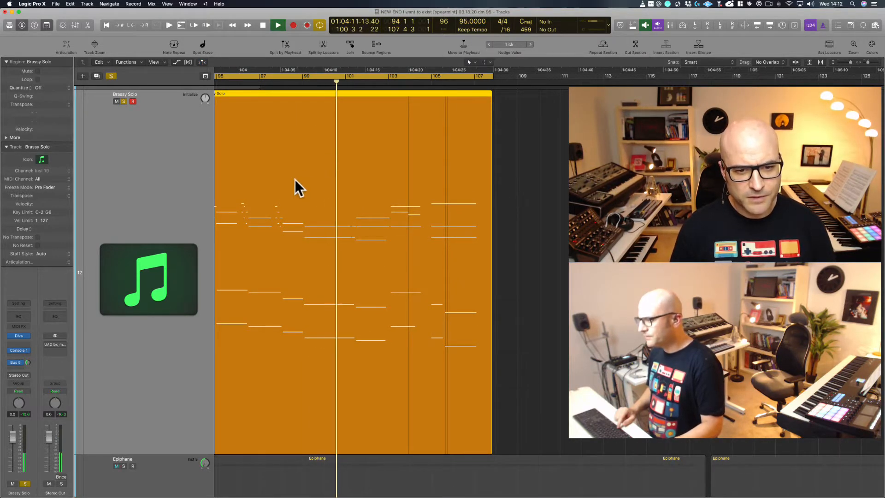
click(505, 197)
drag(504, 197, 314, 361)
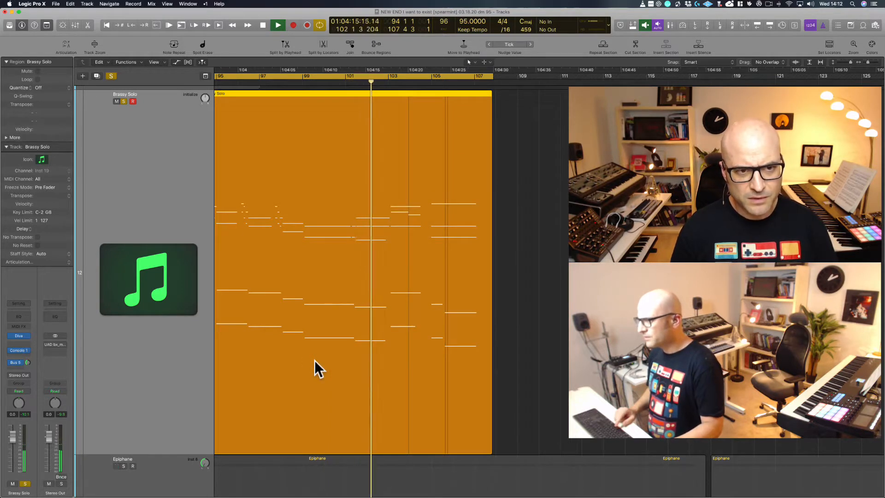
key(space)
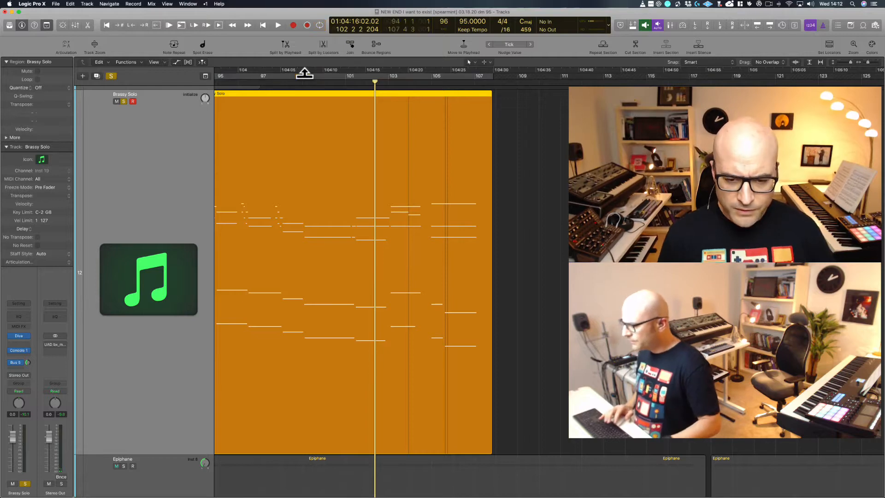
Step: Return to the full arrangement view and unsolo the Brassy Solo and I want to exist Piano tracks
ctrl+alt+click(496, 330)
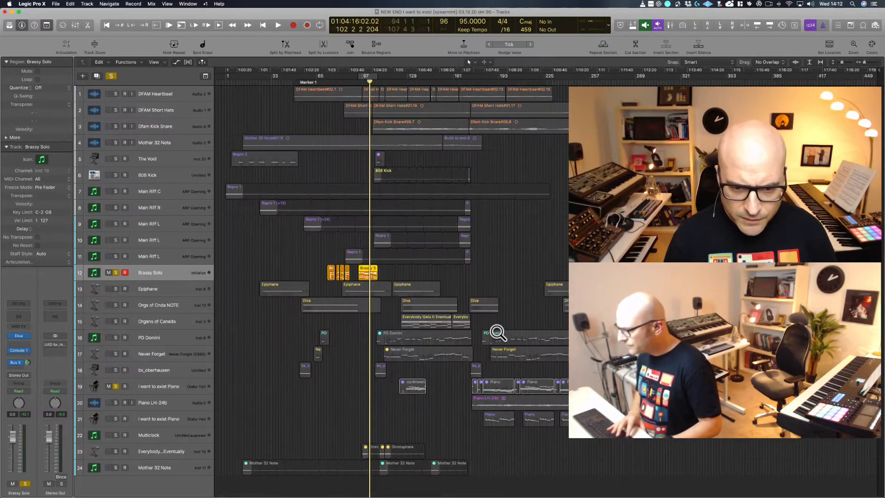
scroll(497, 334, down, 1)
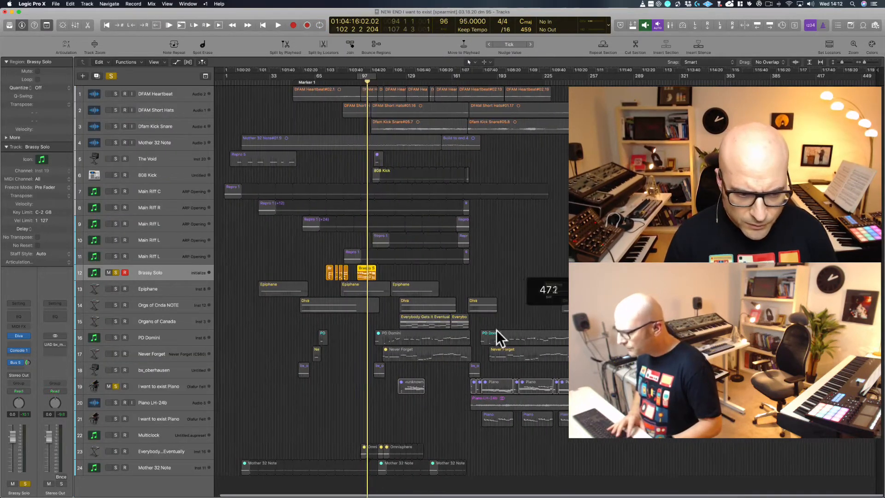
click(115, 273)
click(115, 387)
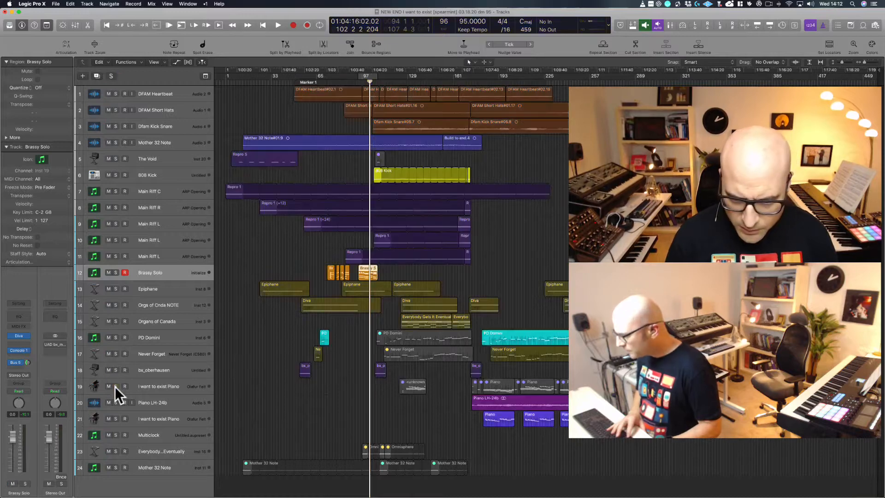
Step: Loop bars 193 to 260, play the PD Domini and Never Forget section, stop playback and select the I want to exist Piano track
drag(582, 326, 556, 356)
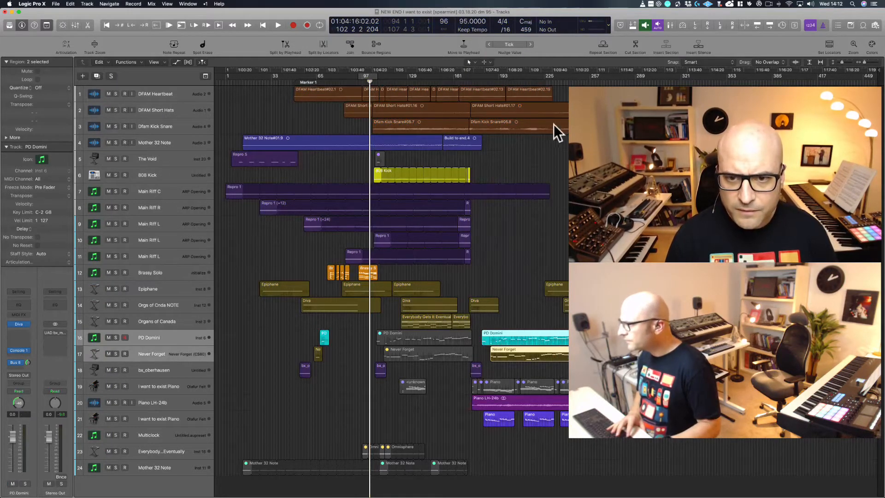
drag(533, 75, 627, 77)
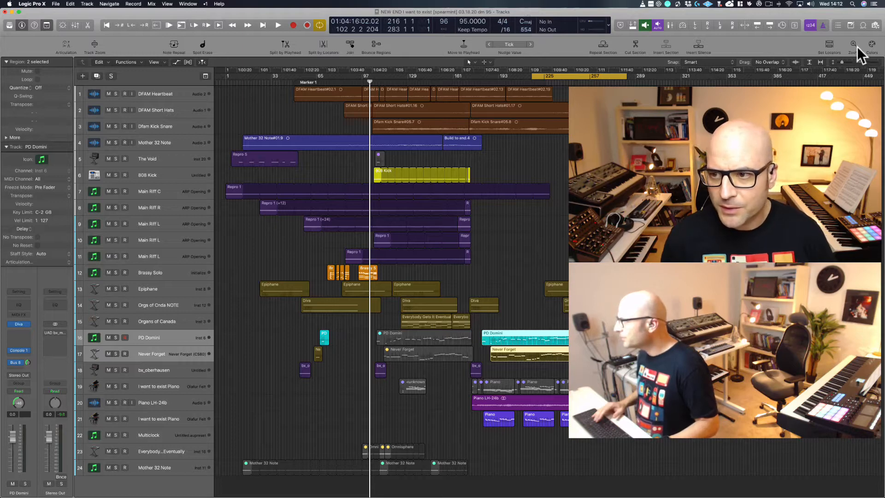
drag(866, 63, 775, 63)
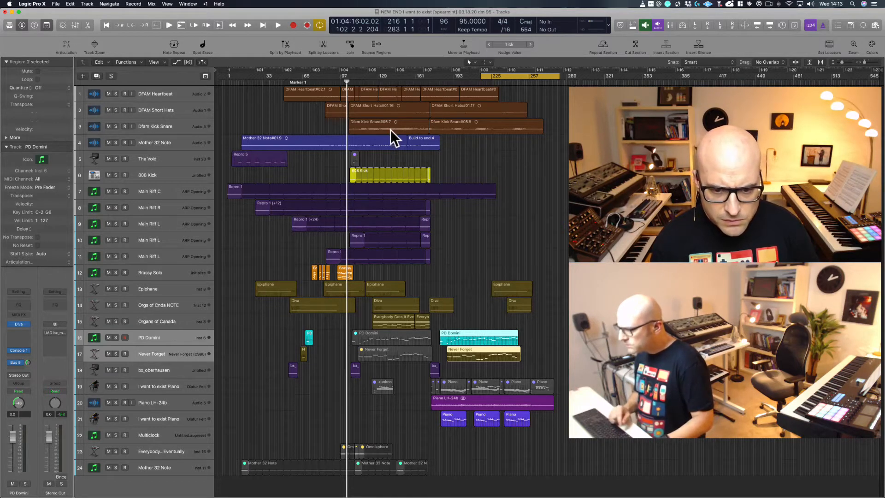
mouse_move(490, 76)
mouse_down()
mouse_move(476, 76)
mouse_move(516, 76)
mouse_move(506, 76)
mouse_up()
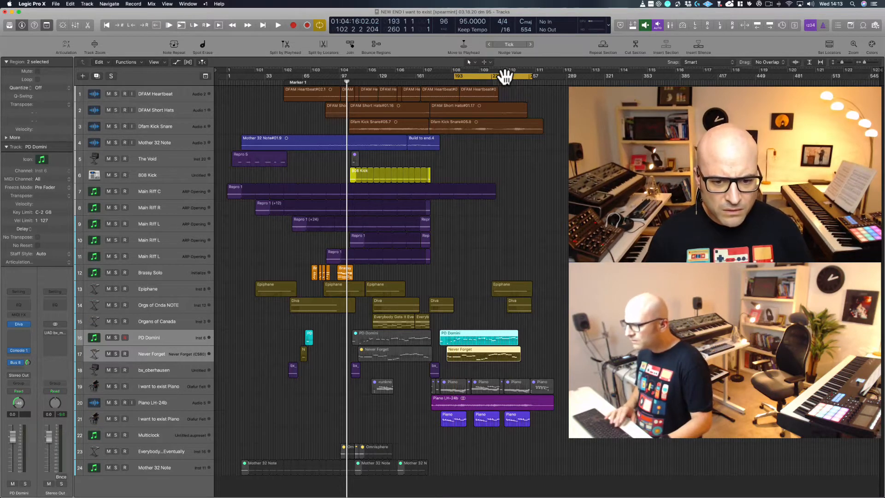
key(space)
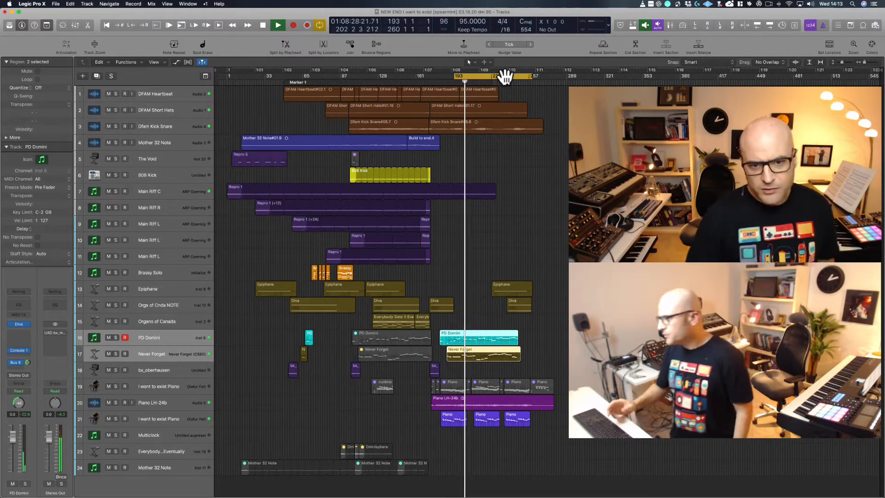
key(space)
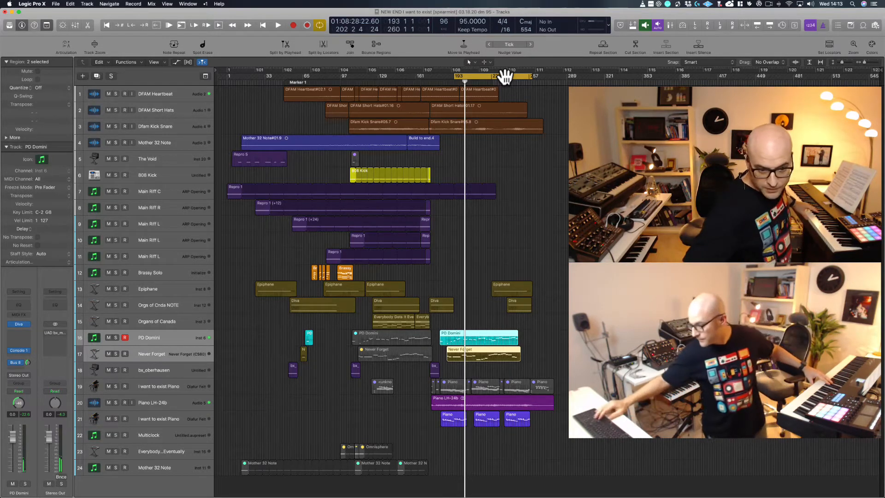
key(Down)
key(Down)
key(Down)
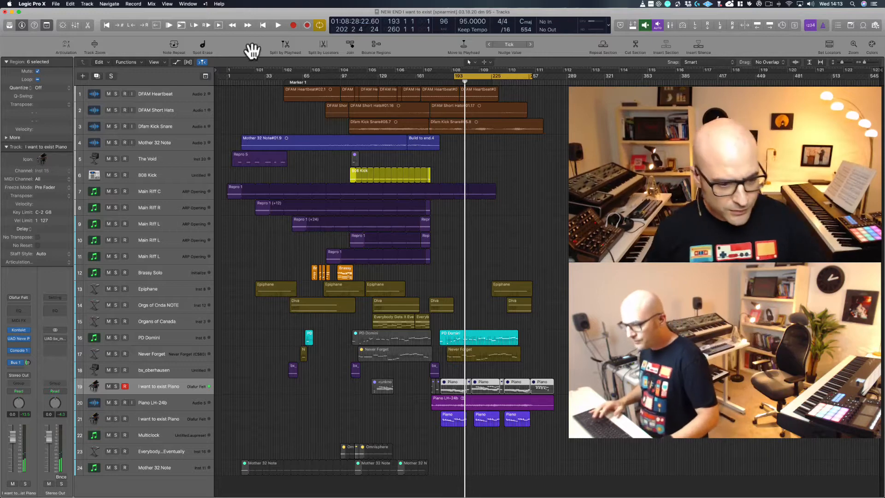
Step: Switch to Trello and add the Discovery Sessions checklist item "MOTIF 3: 3 note cadence"
mouse_move(94, 493)
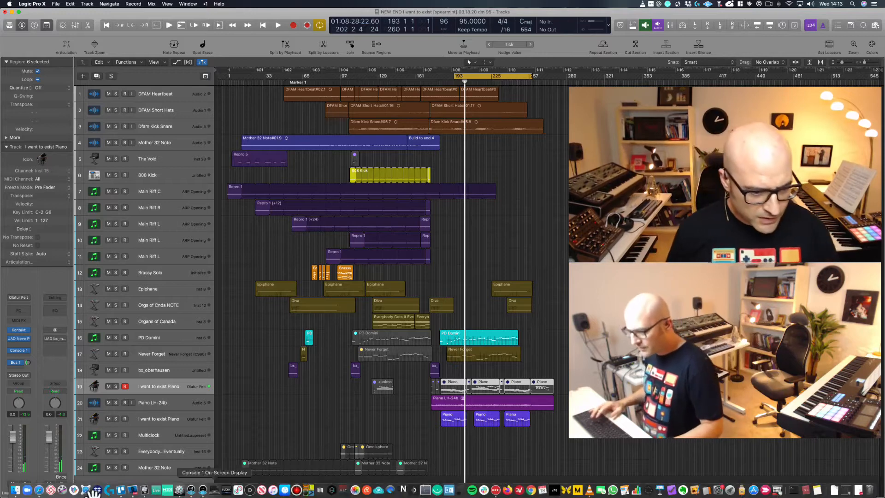
click(120, 490)
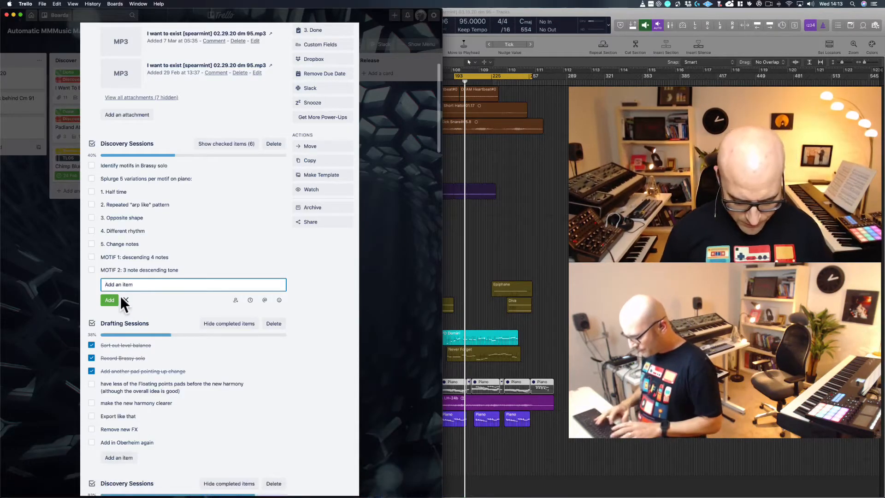
text(MOTIF )
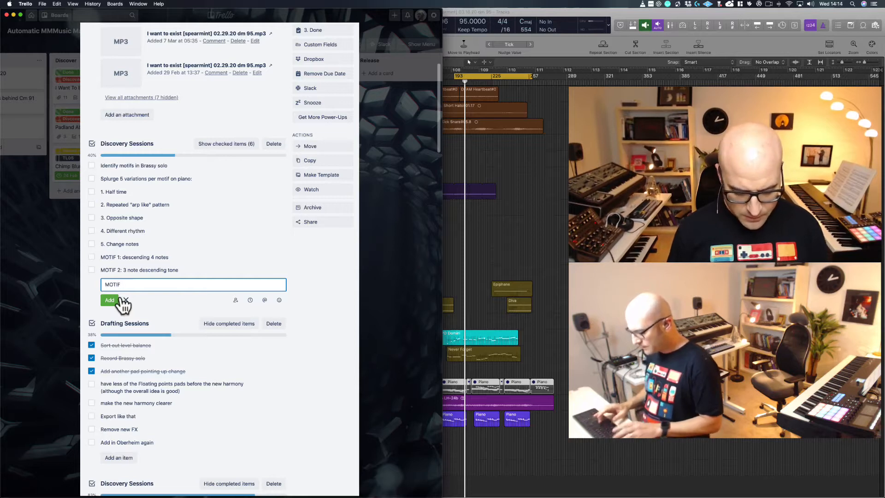
text(3: 3 note cadence)
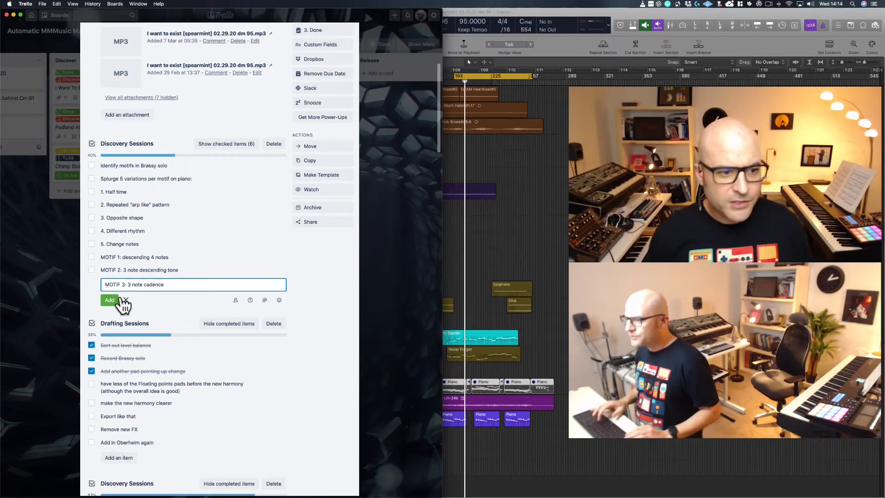
click(111, 300)
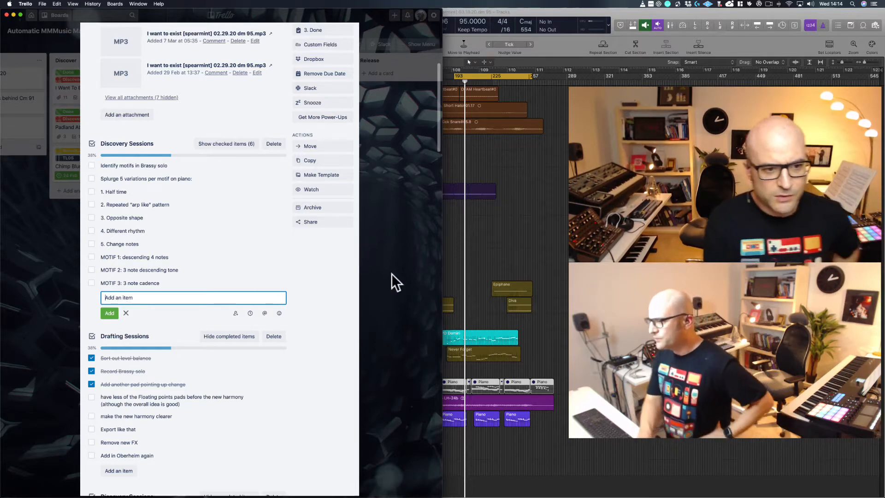
key(Escape)
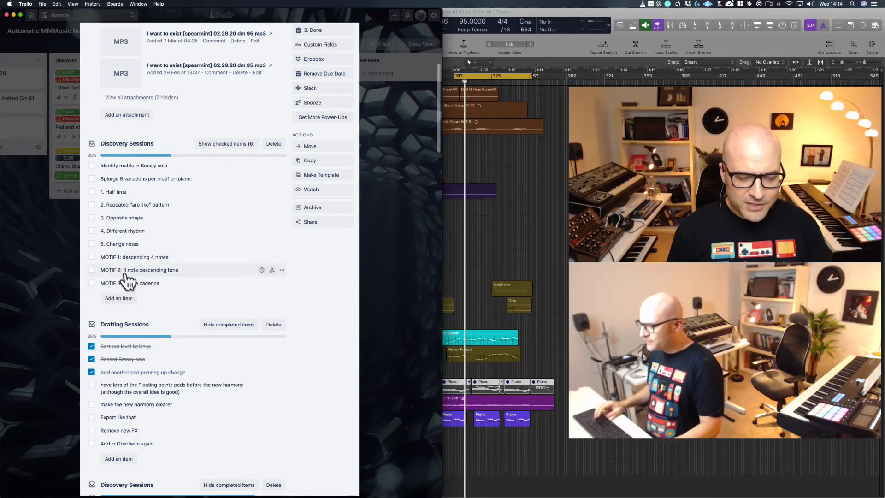
Step: Switch to Logic Pro X, move the cycle range to bars 107 to 174 and select the five Brassy Solo regions
click(479, 273)
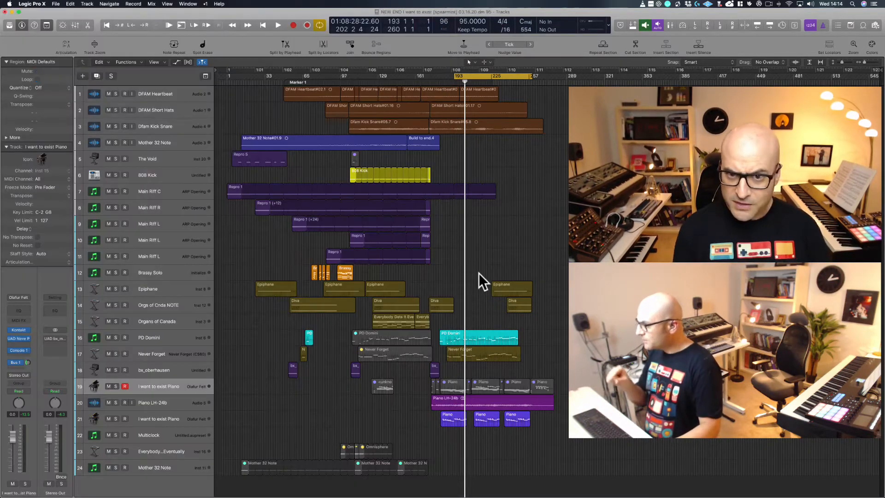
drag(299, 267, 356, 270)
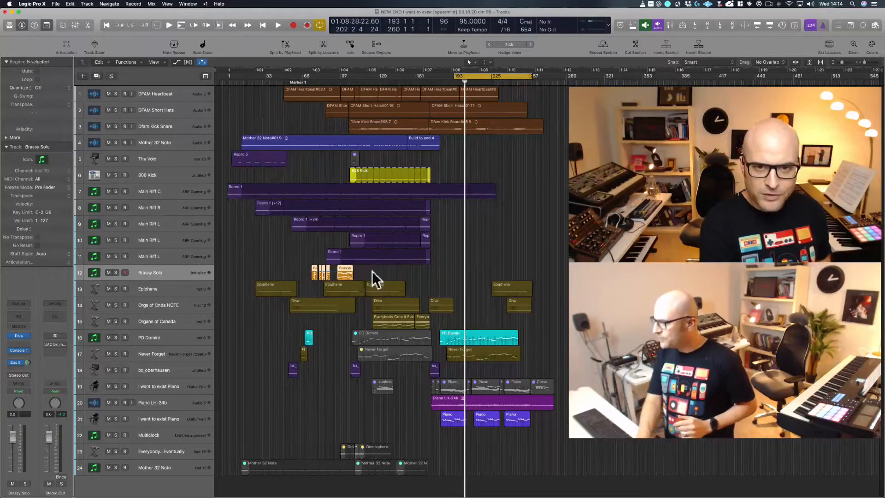
click(372, 271)
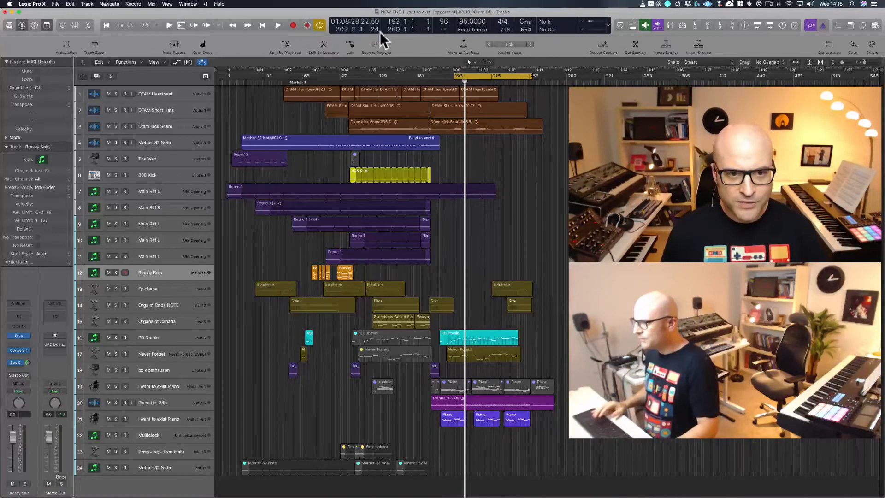
drag(492, 75, 431, 79)
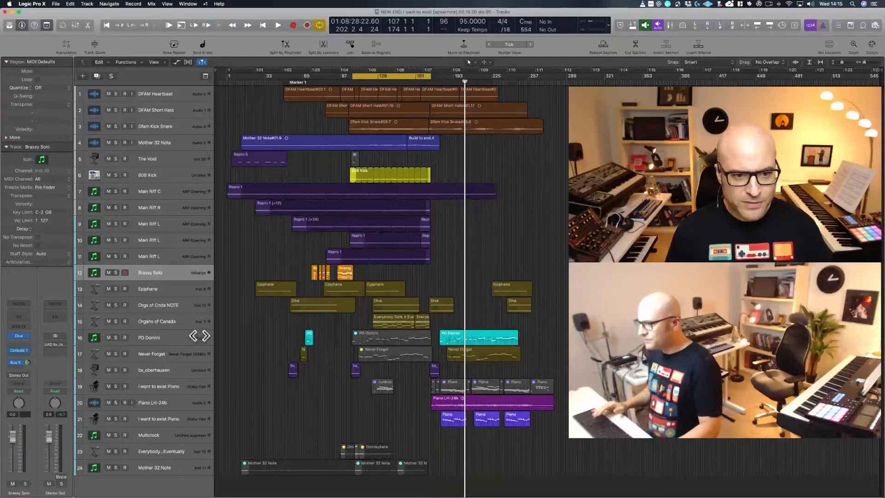
drag(281, 277, 372, 274)
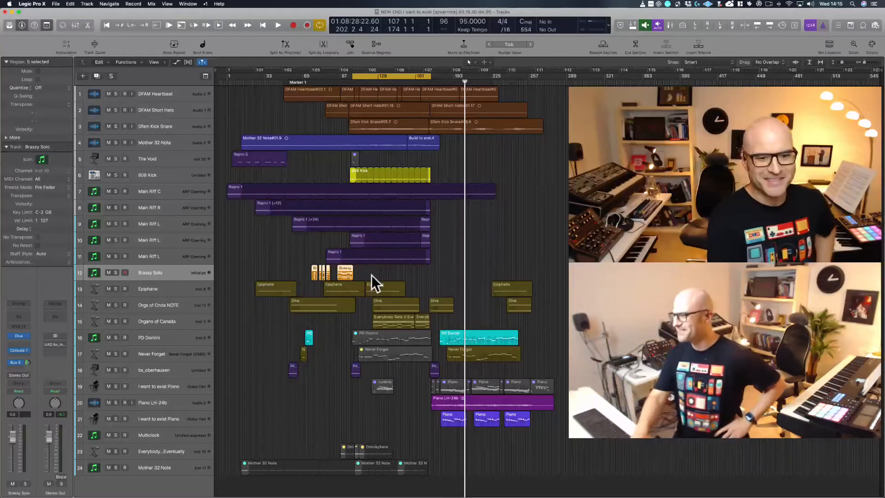
click(305, 271)
drag(305, 271, 372, 266)
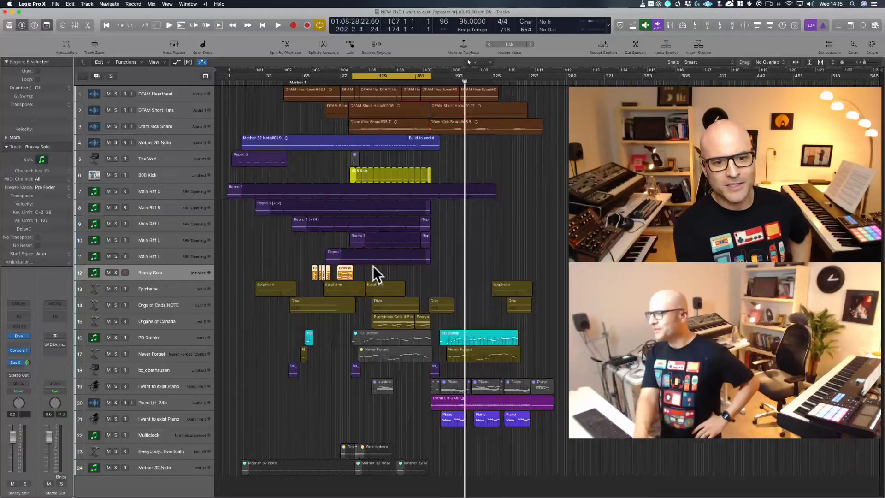
drag(302, 272, 367, 272)
drag(294, 273, 383, 279)
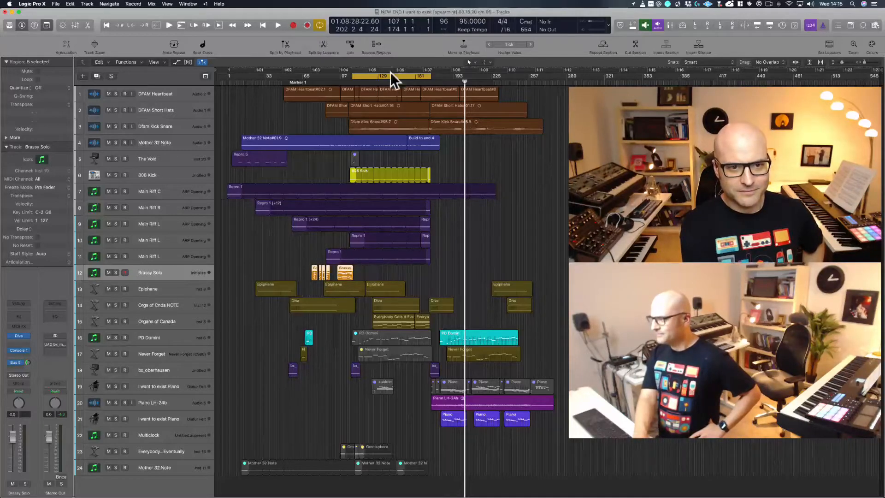
Step: Move the cycle range to bars 181 to 248 and examine the late piano regions on tracks 19 to 21
drag(391, 72, 477, 70)
drag(426, 385, 560, 432)
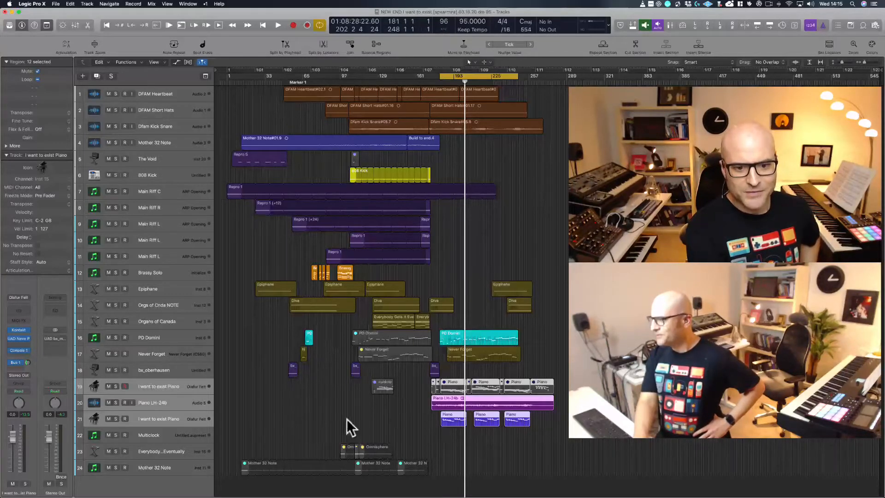
click(322, 338)
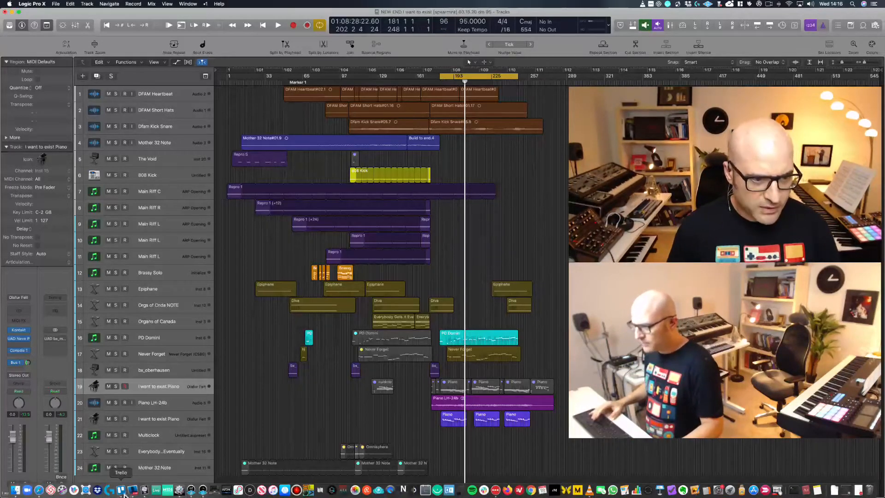
Step: Switch to Trello and check off "Identify motifs in Brassy solo" in the Discovery Sessions checklist
click(122, 491)
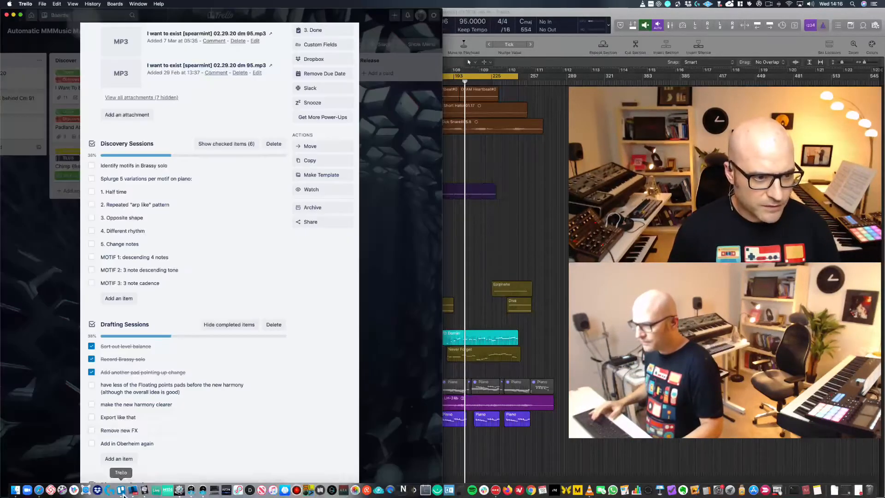
click(92, 166)
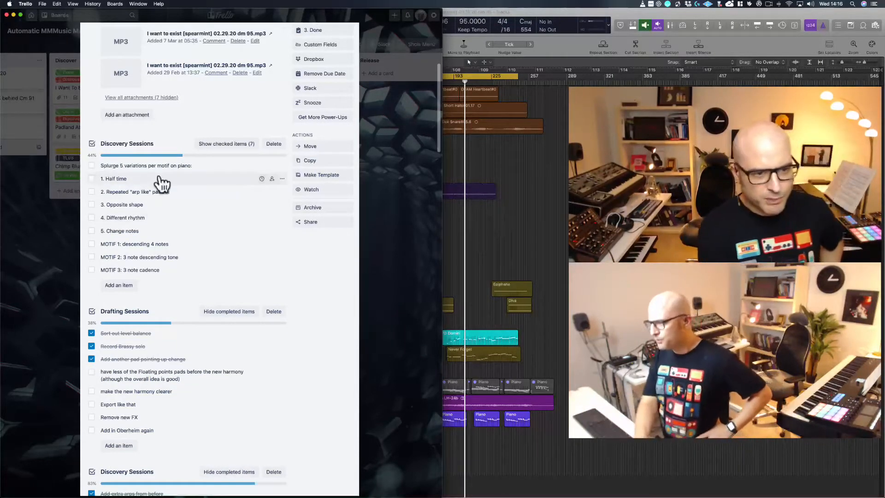
Step: Switch to Logic Pro X and remove the isolated muted region before the Piano regions on the I want to exist Piano track
click(450, 269)
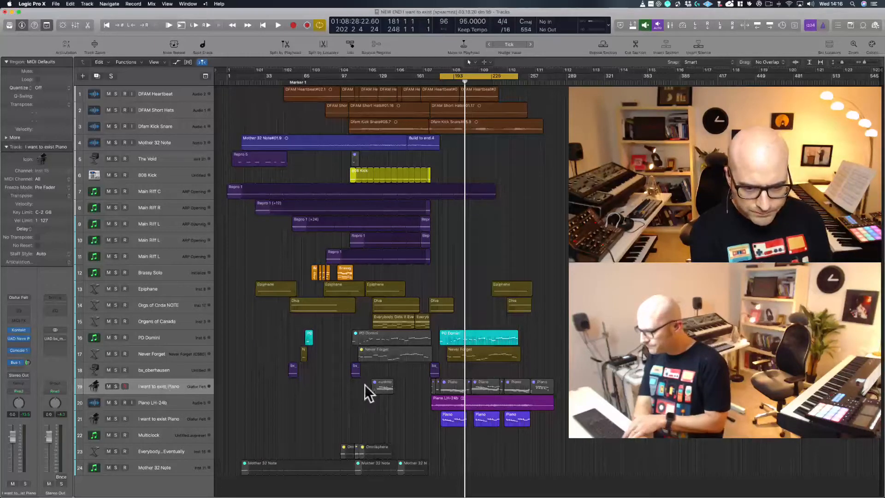
click(381, 388)
key(ctrl+m)
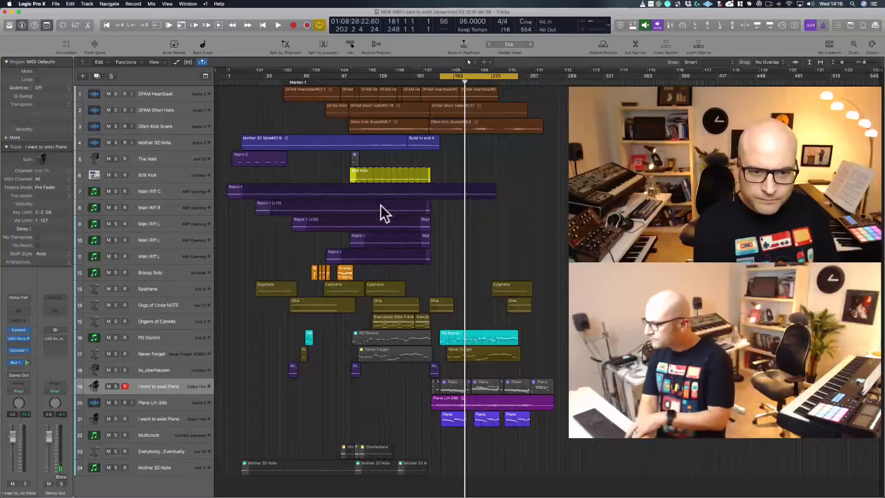
Step: Set the cycle range from the Organs of Canada regions, extend it to bars 97 to 173 and start playback
drag(337, 174, 489, 176)
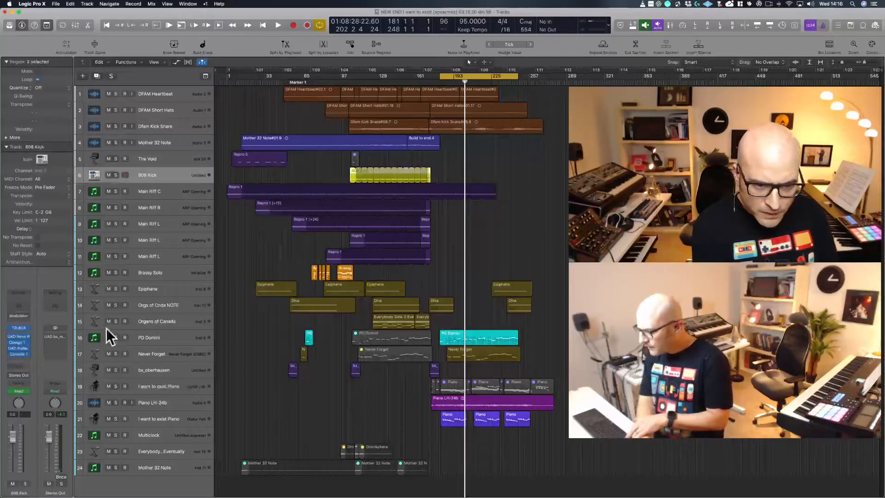
drag(355, 318, 450, 320)
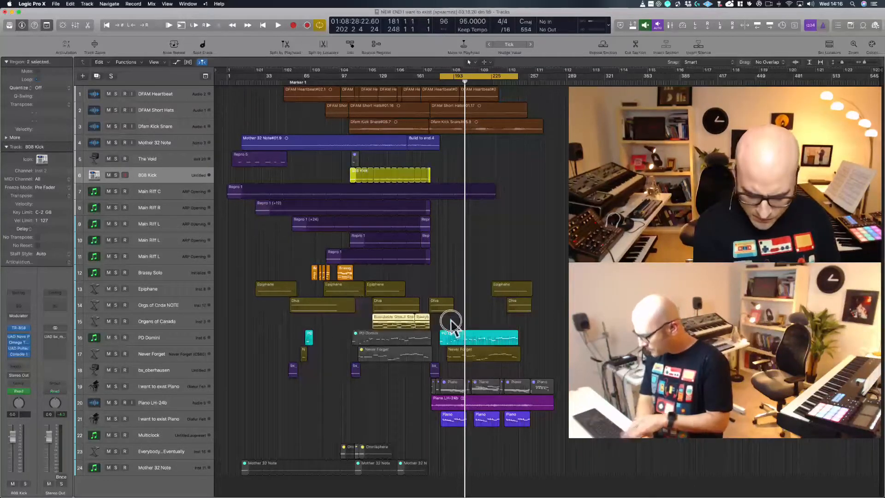
key(super+u)
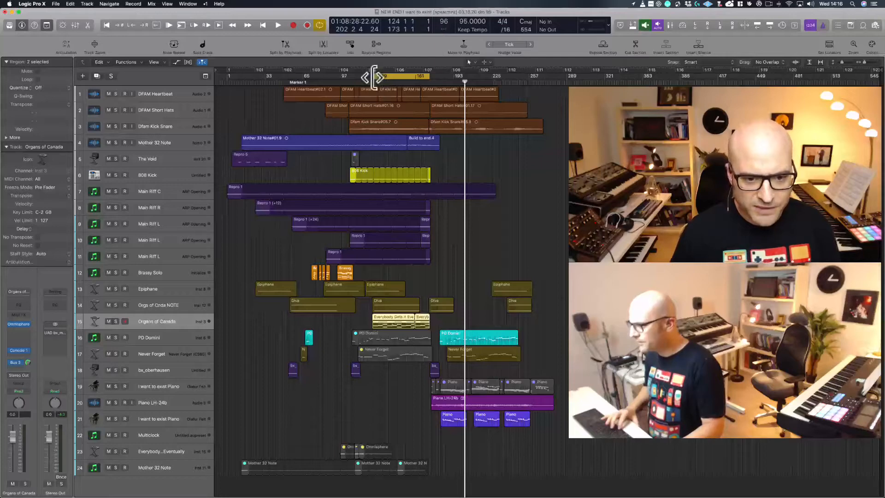
drag(373, 75, 340, 79)
key(space)
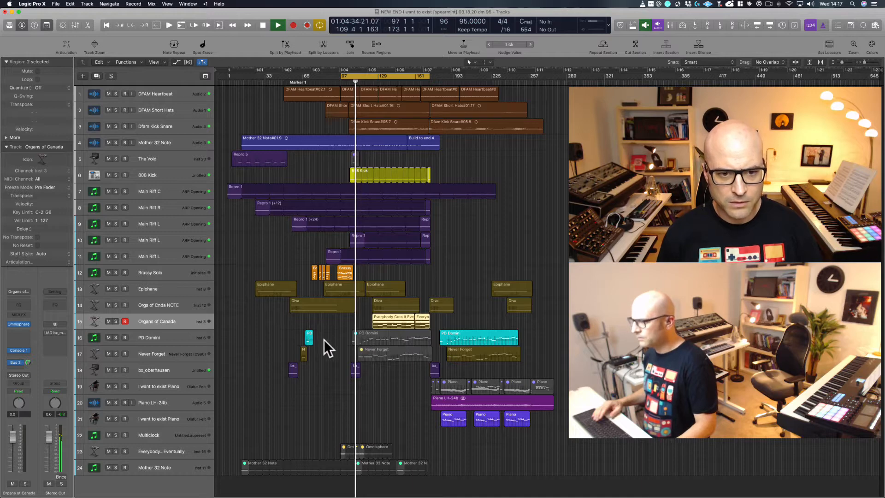
Step: Select both Organs of Canada regions, listen to the looped section, and then deselect them and stop playback
click(338, 340)
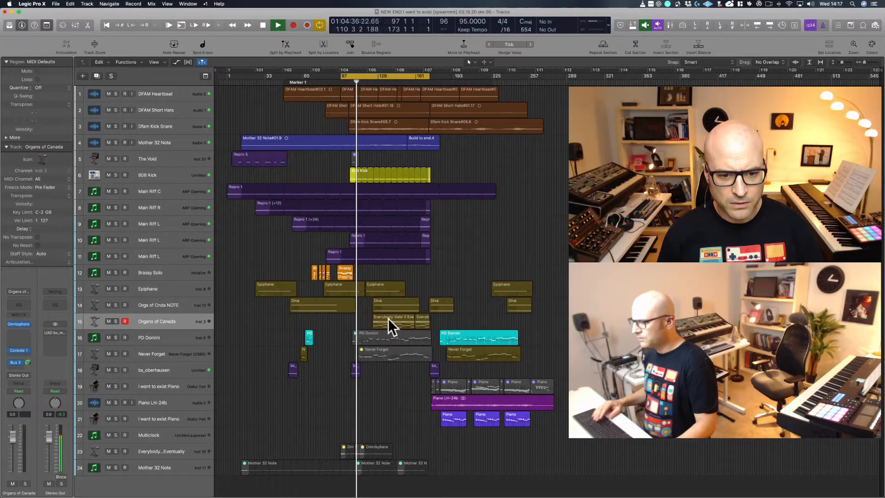
drag(388, 318, 388, 319)
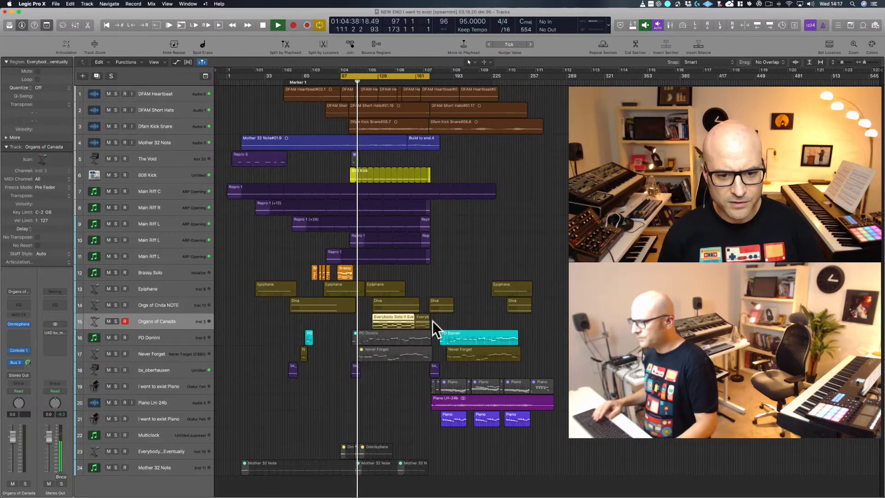
shift+click(422, 320)
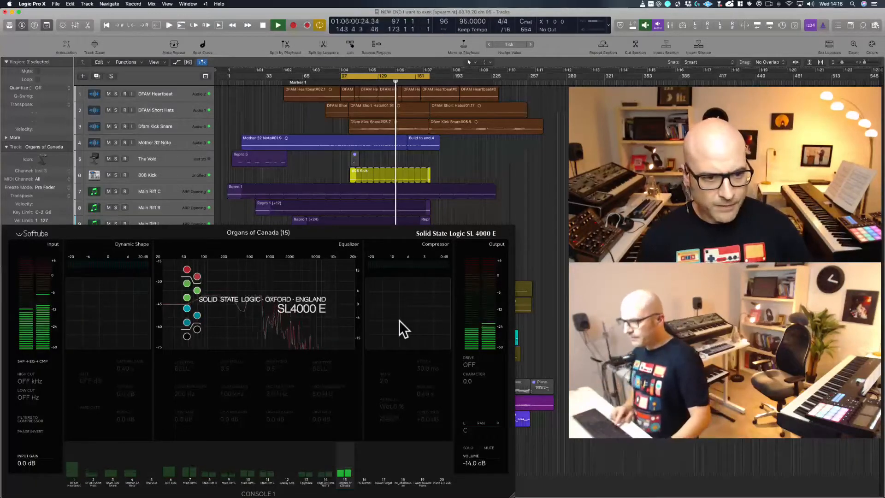
click(317, 171)
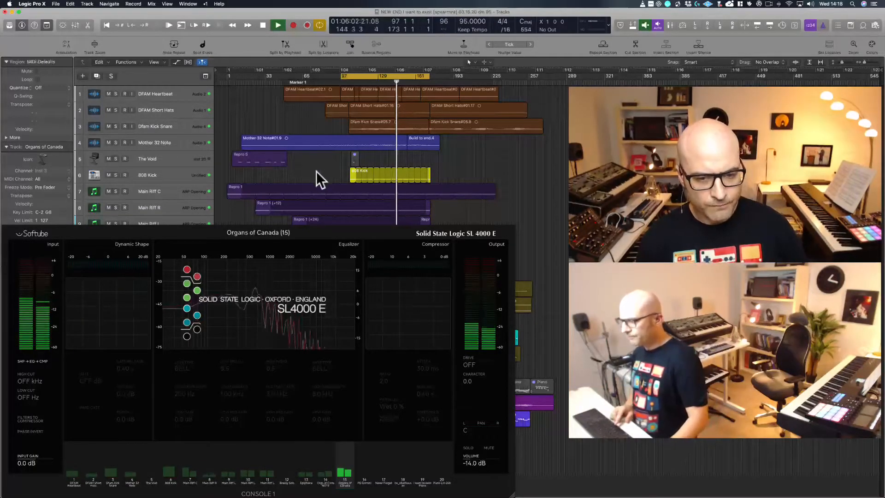
key(space)
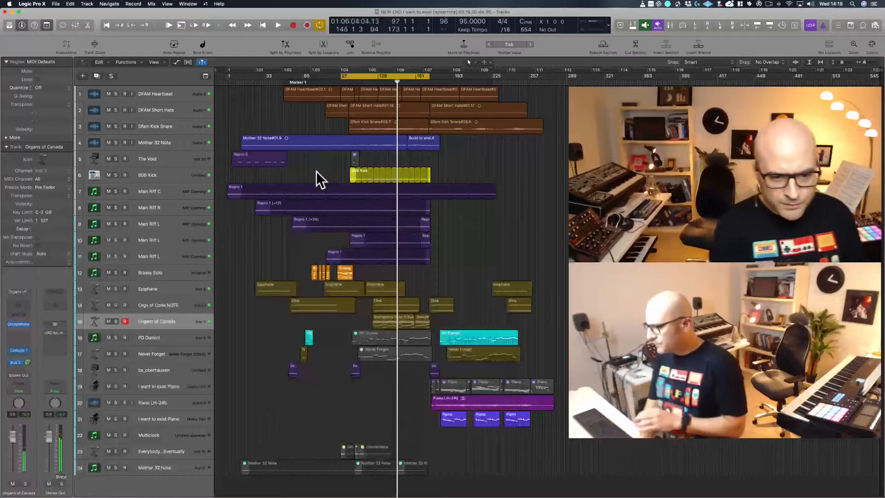
Step: Mute the Organs of Canada track and the 808 Kick track, keeping the cycle range active
drag(361, 325, 439, 319)
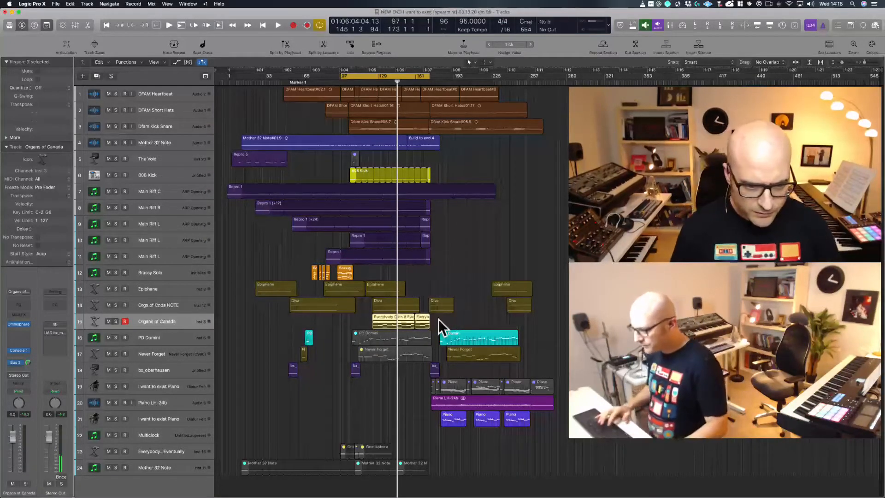
click(109, 322)
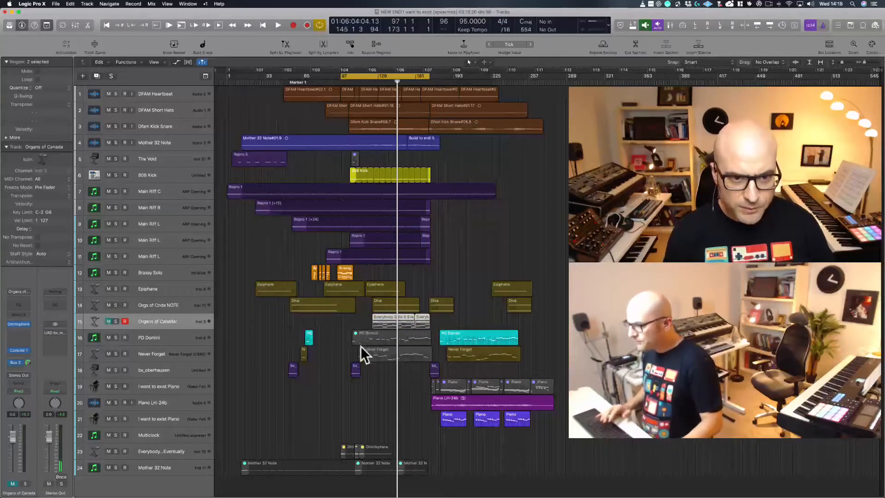
click(363, 74)
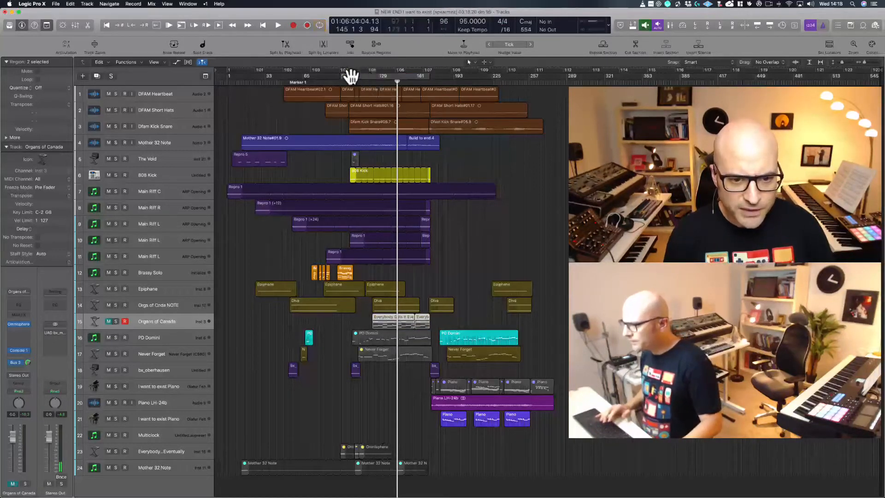
click(354, 76)
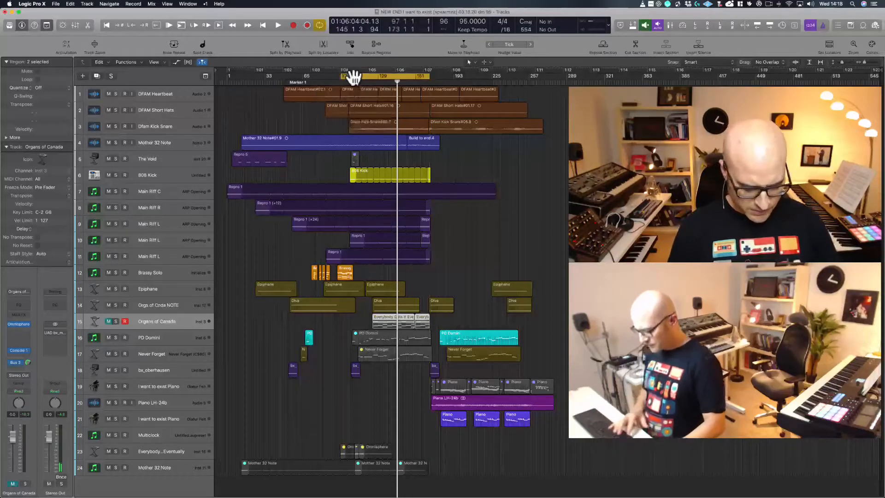
drag(335, 172, 460, 178)
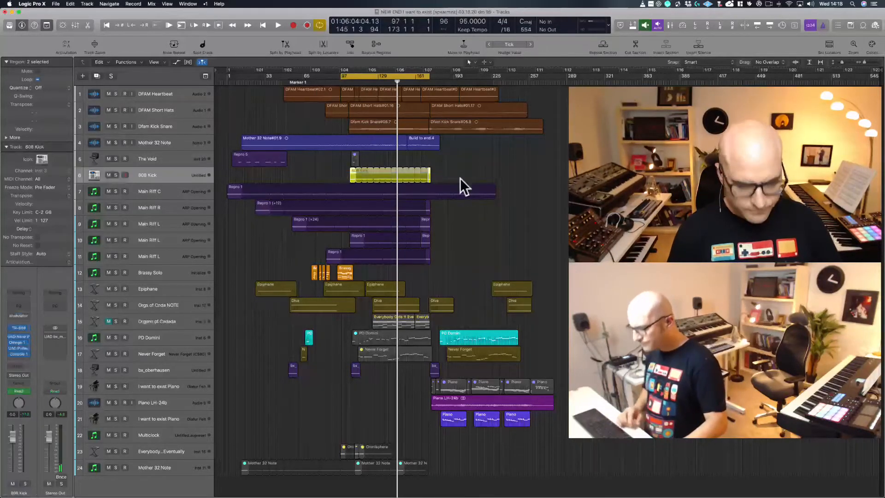
click(108, 175)
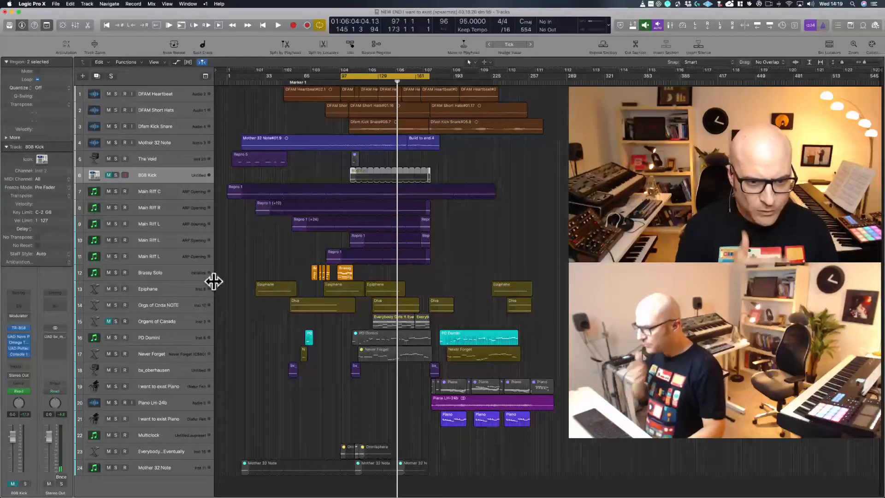
Step: Solo the five Main Riff tracks, listen briefly from the start of the cycle, and clear the solo
drag(516, 190, 260, 259)
click(115, 207)
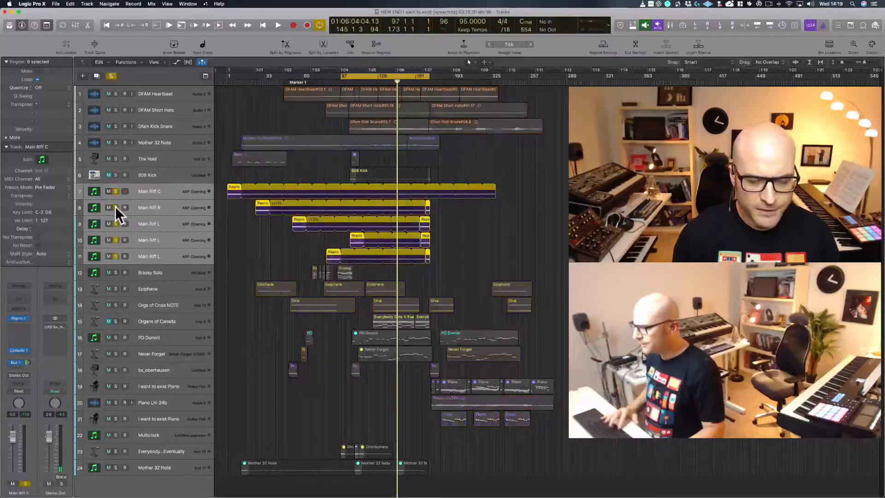
key(space)
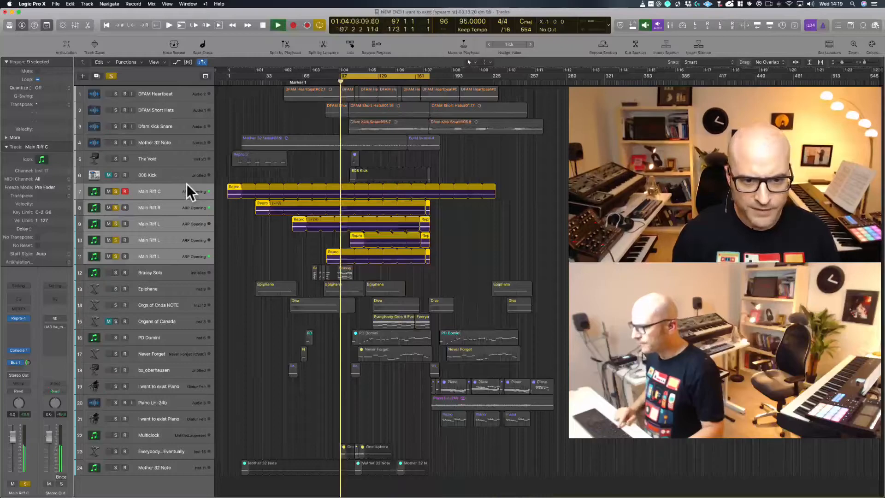
key(space)
click(116, 225)
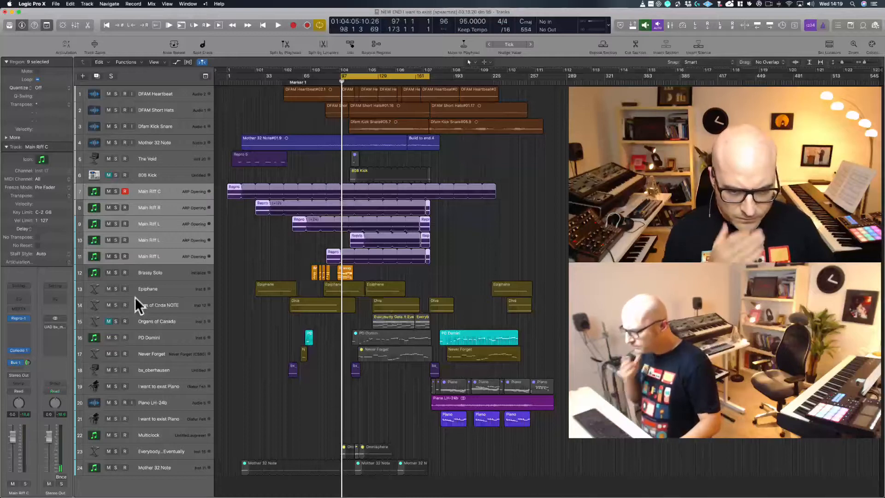
Step: Mute the Epiphane and Orgs of Cnda NOTE tracks and shift the cycle range to bars 105 to 181
click(109, 305)
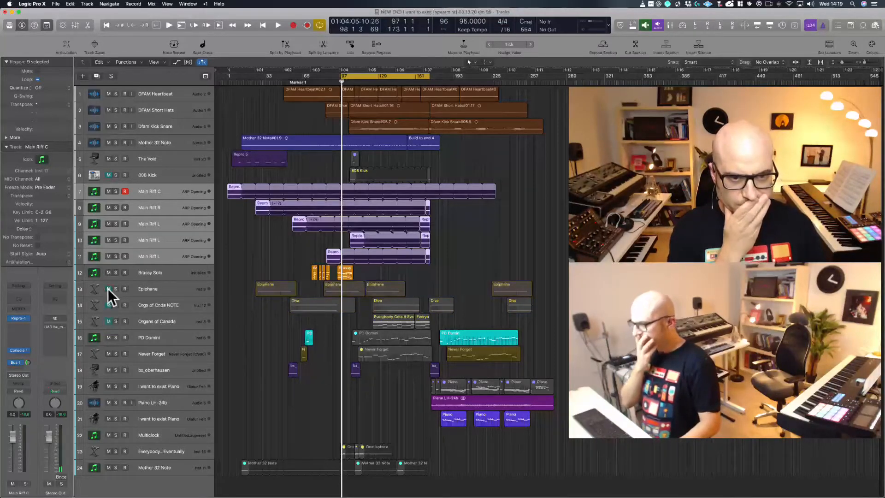
drag(355, 76, 373, 76)
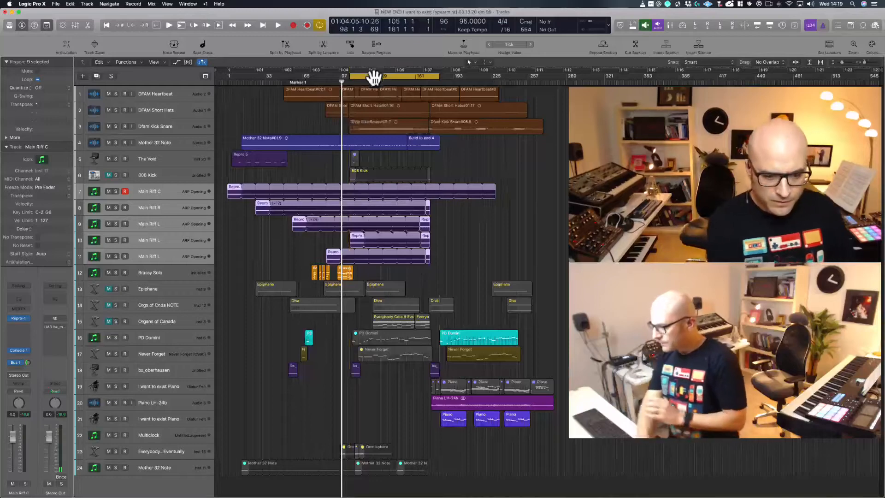
Step: Check the motif variation list in Trello, return to Logic Pro X, select the upper I want to exist Piano track and briefly test playback
click(121, 489)
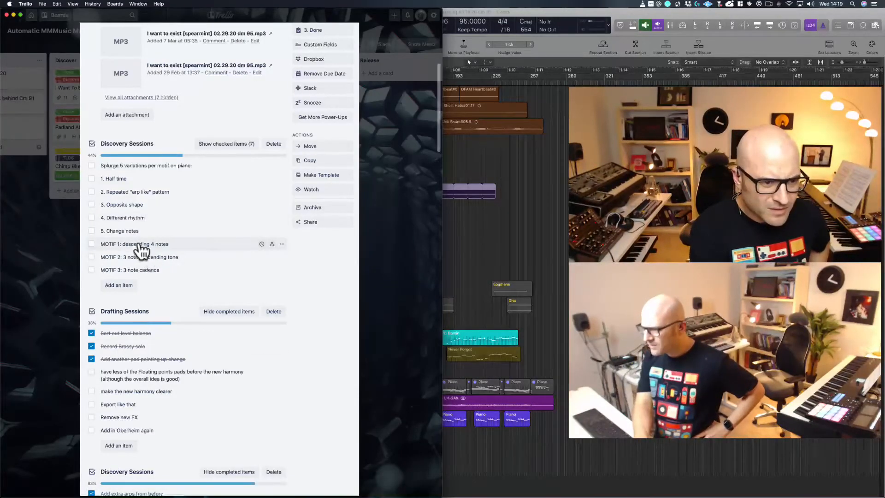
click(461, 258)
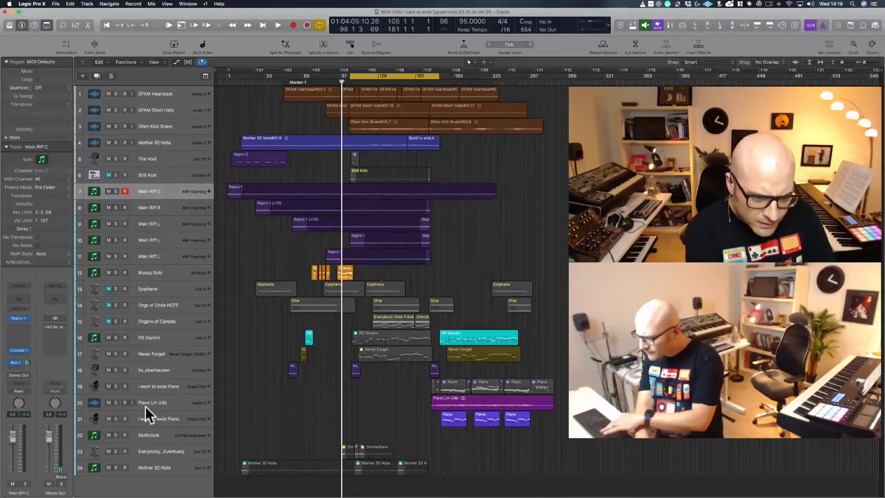
click(160, 387)
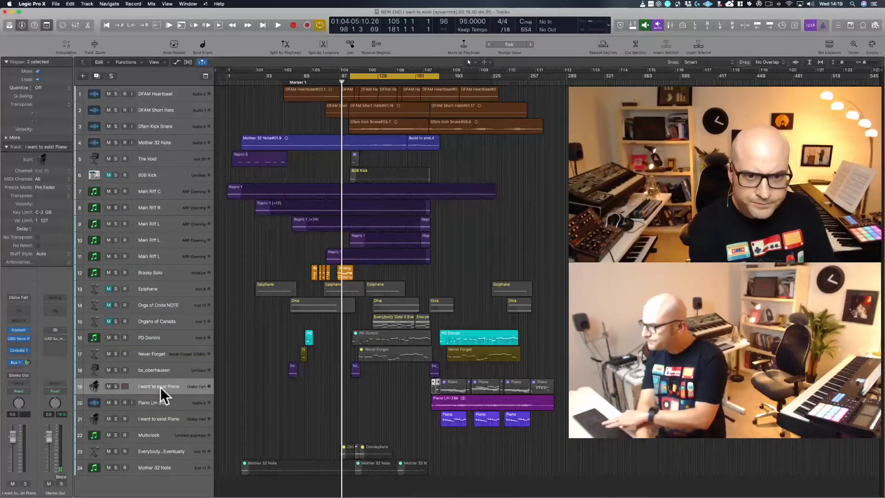
key(space)
key(space)
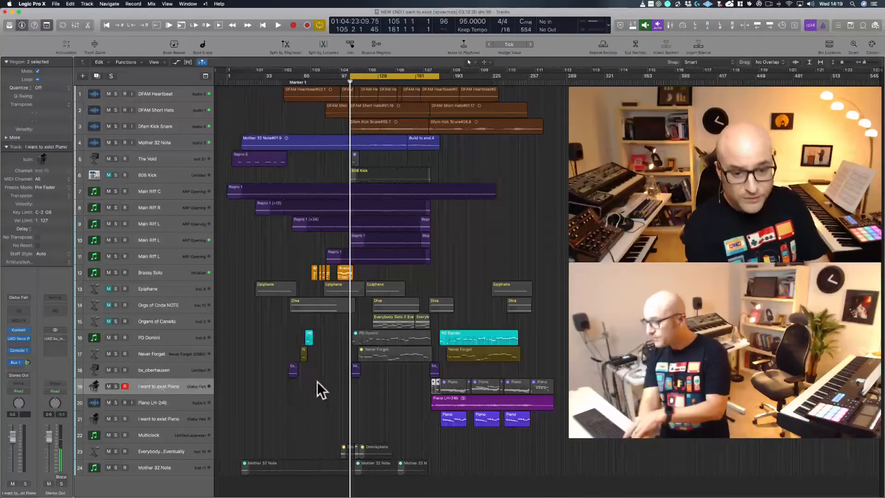
drag(343, 388, 384, 33)
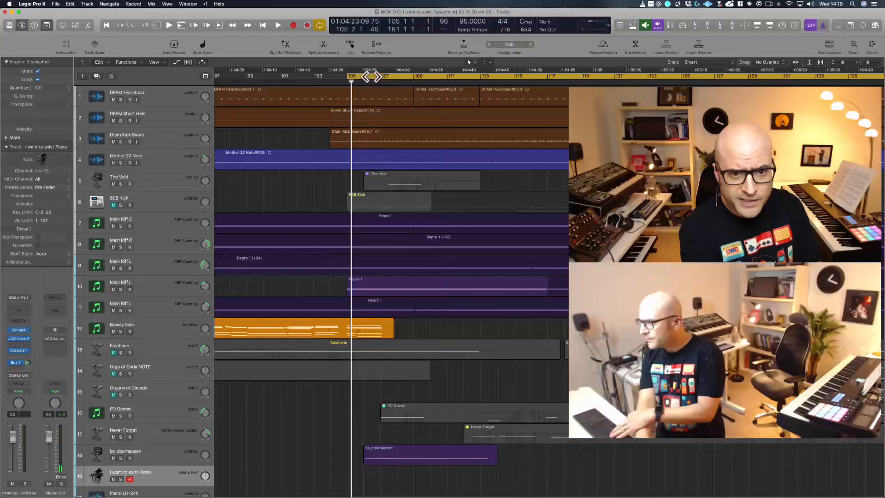
drag(371, 76, 407, 72)
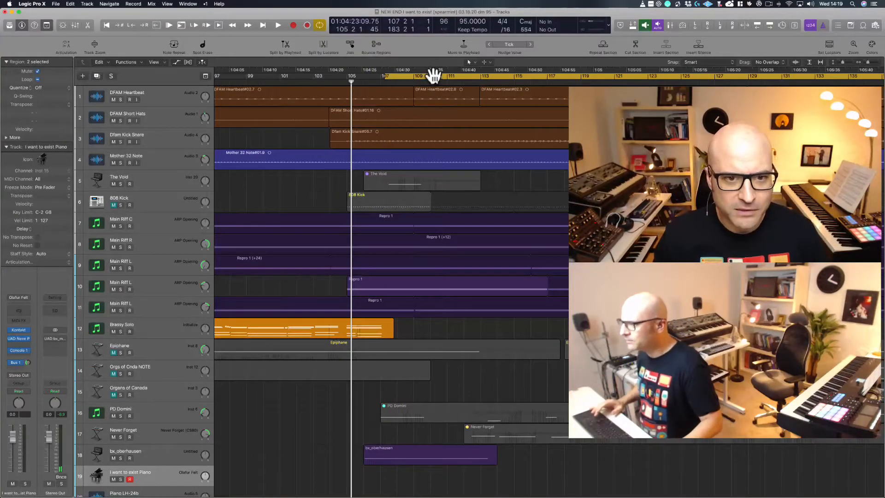
drag(432, 75, 375, 79)
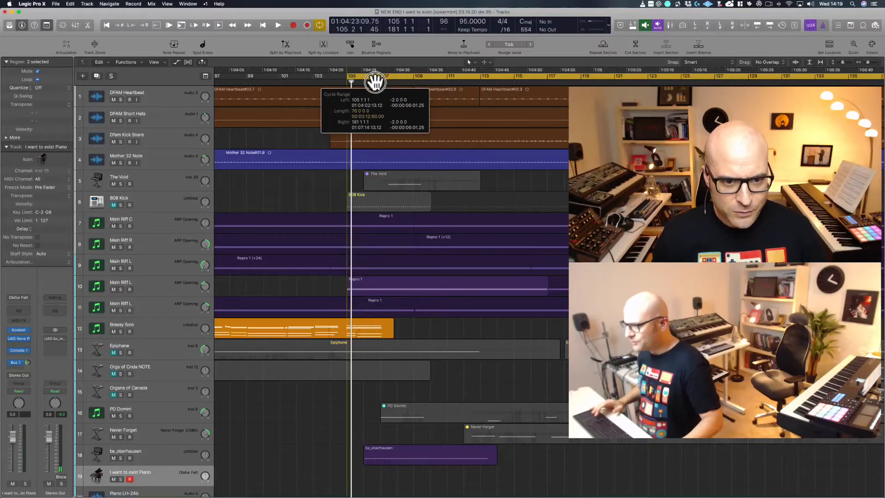
ctrl+alt+click(321, 446)
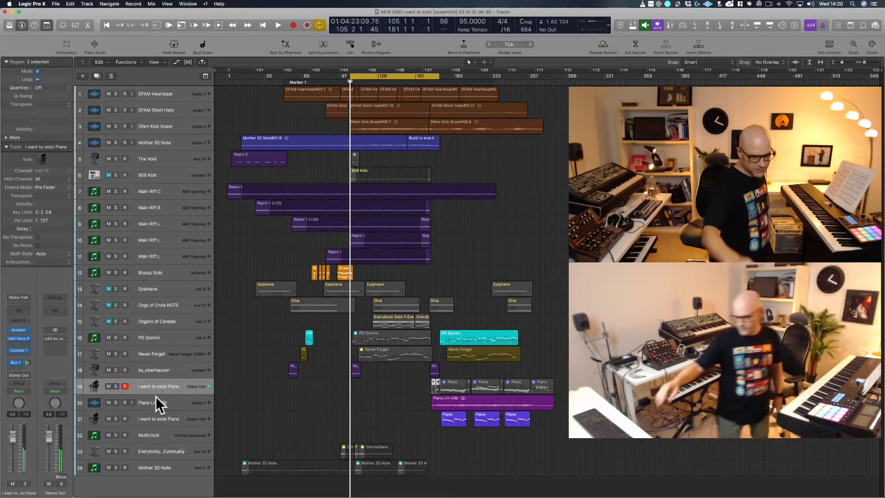
Step: Test the click with a brief recording, then lower the metronome's volume and raise its tone in the project's metronome settings
click(293, 24)
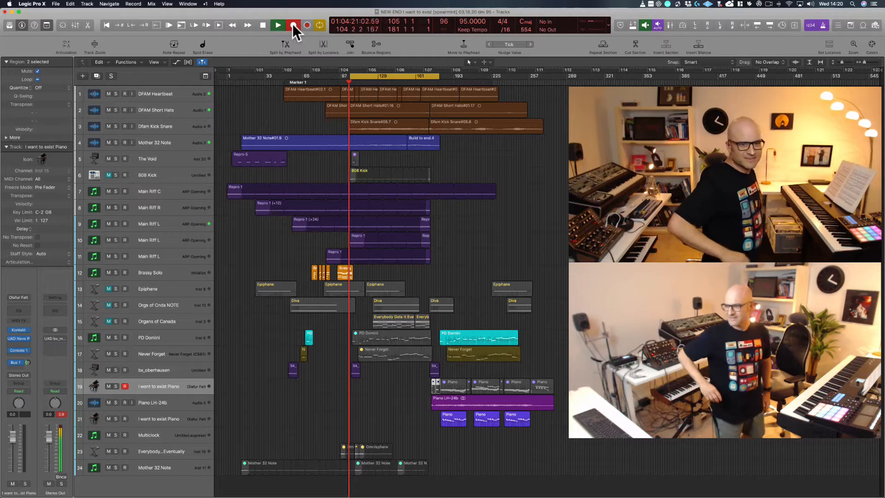
key(space)
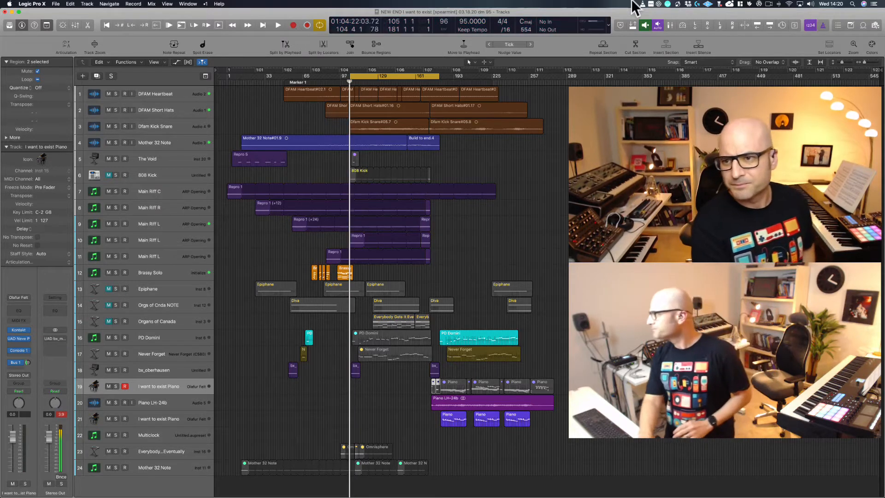
right_click(821, 26)
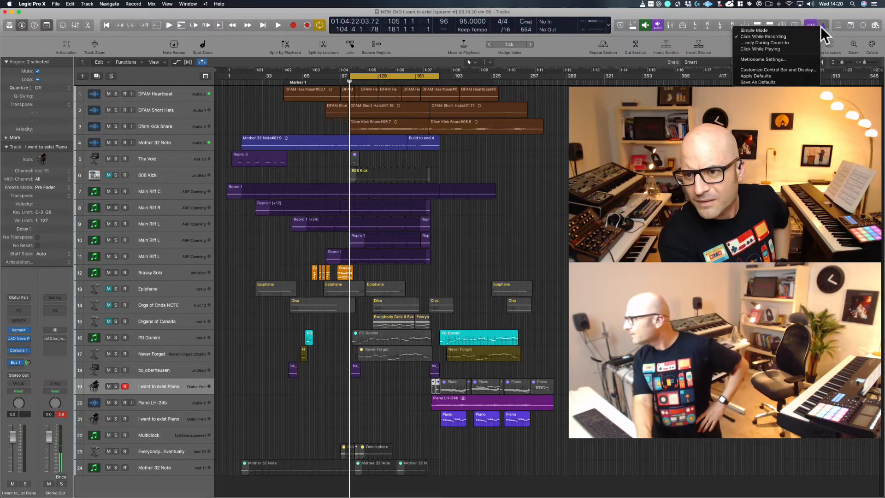
click(786, 59)
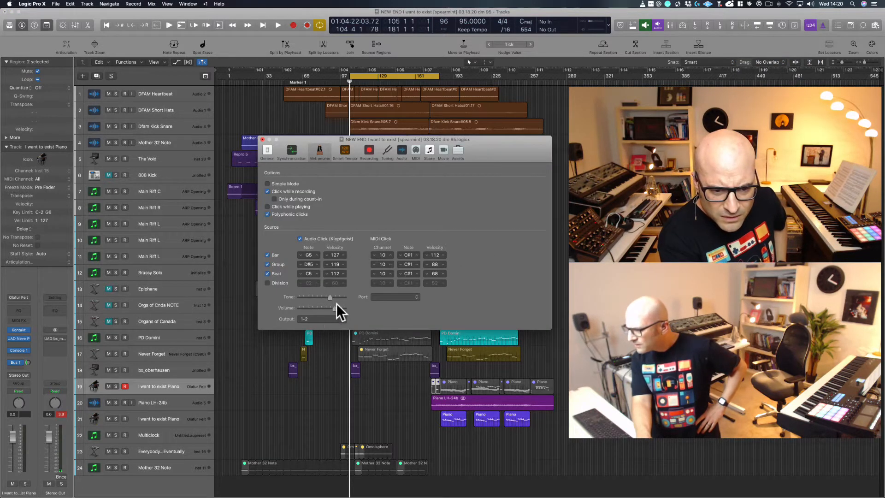
mouse_move(335, 313)
mouse_down()
mouse_move(327, 313)
mouse_move(335, 299)
mouse_up()
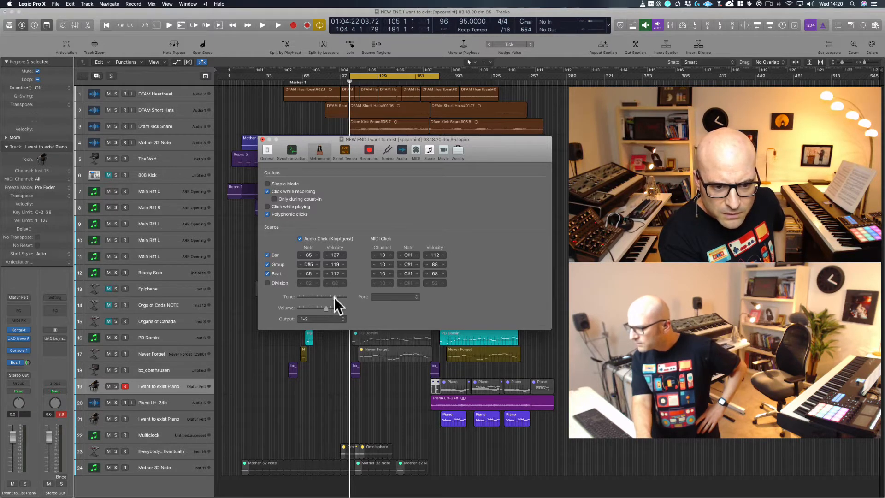
click(334, 367)
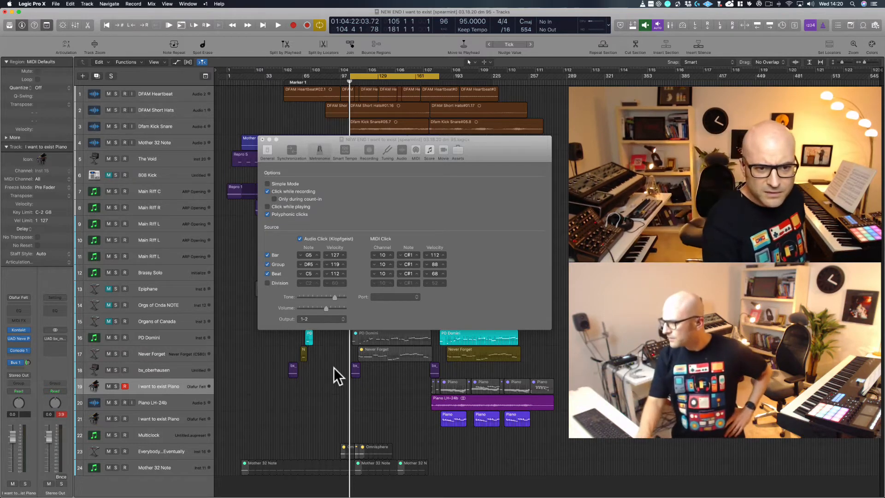
click(263, 139)
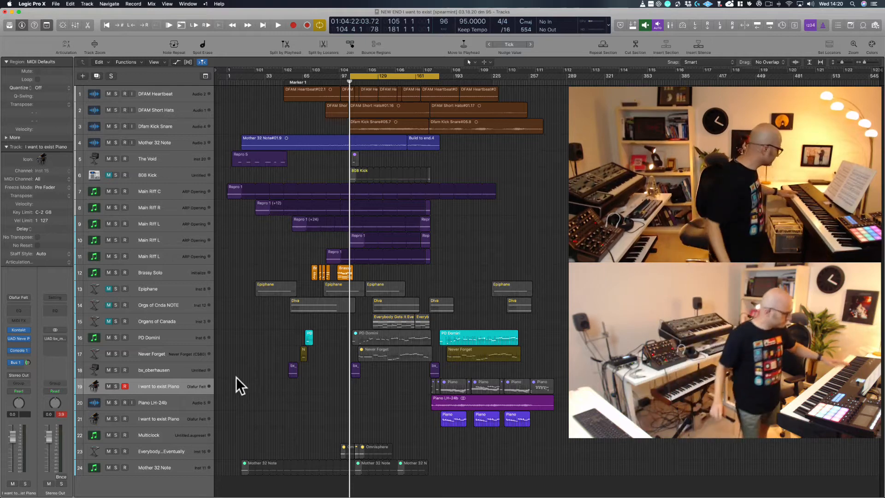
Step: Play the piano variations over the section from bar 105 to about bar 145 and capture the performance as a recording on the piano track
key(space)
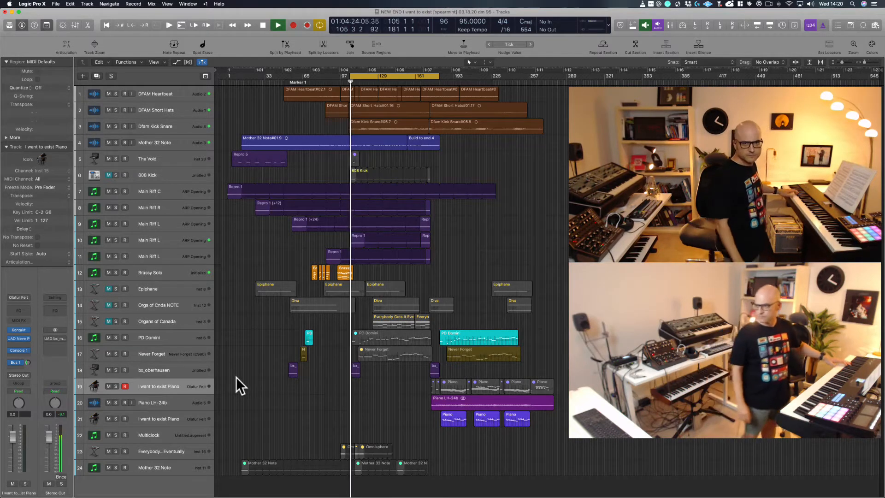
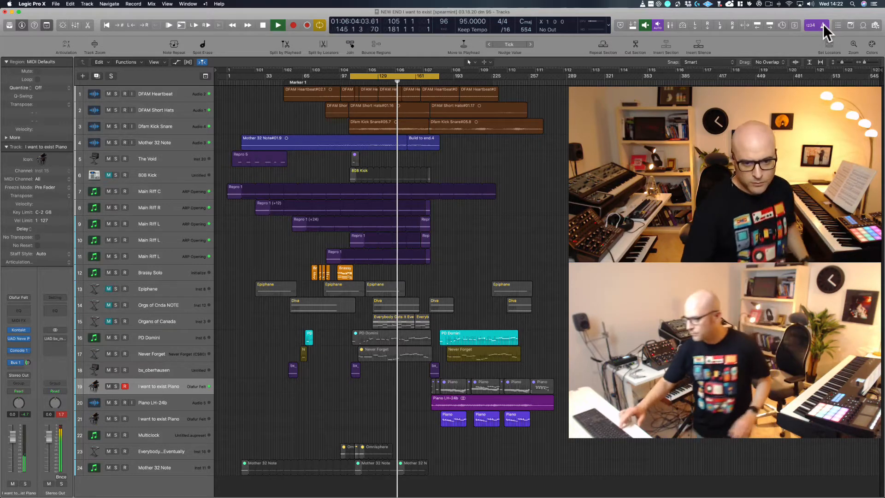
key(space)
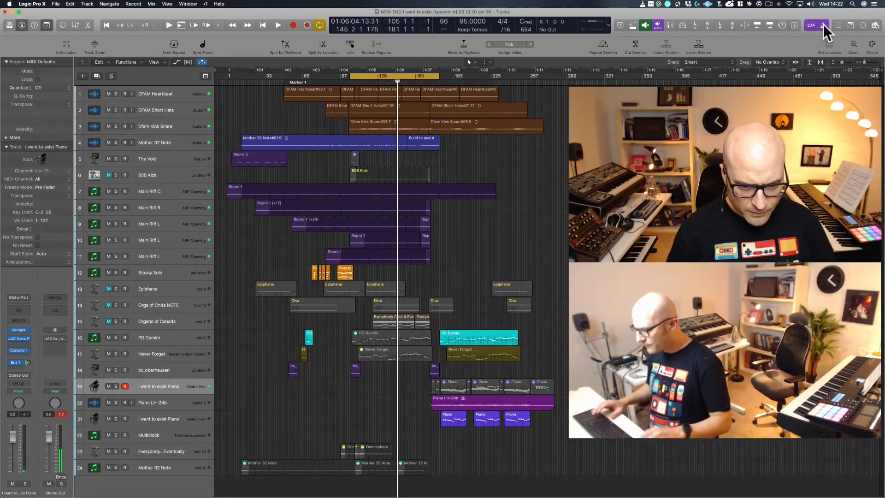
key(shift+r)
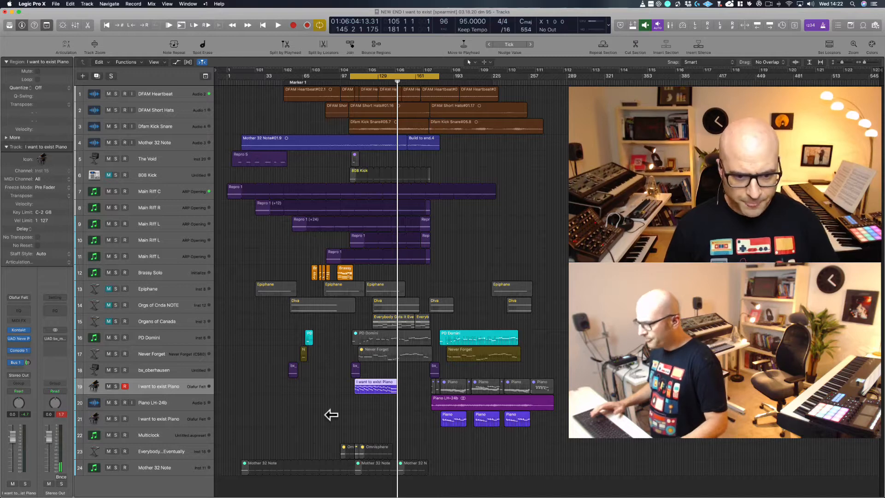
Step: Inspect the notes of the captured I want to exist Piano region in the Piano Roll, then return to the full arrangement
drag(342, 420, 504, 324)
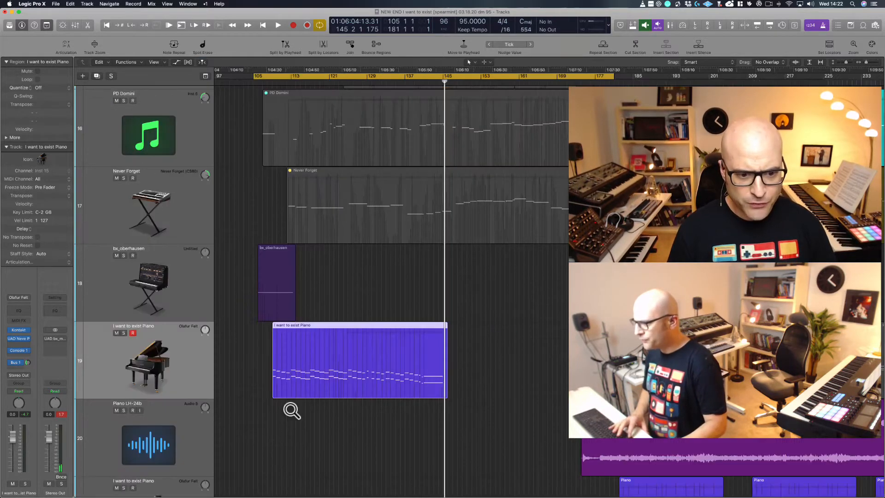
double_click(303, 361)
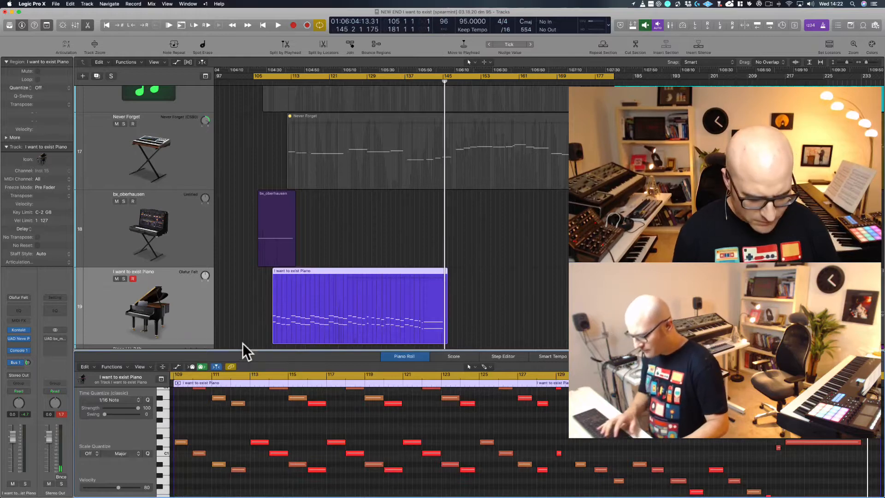
key(1)
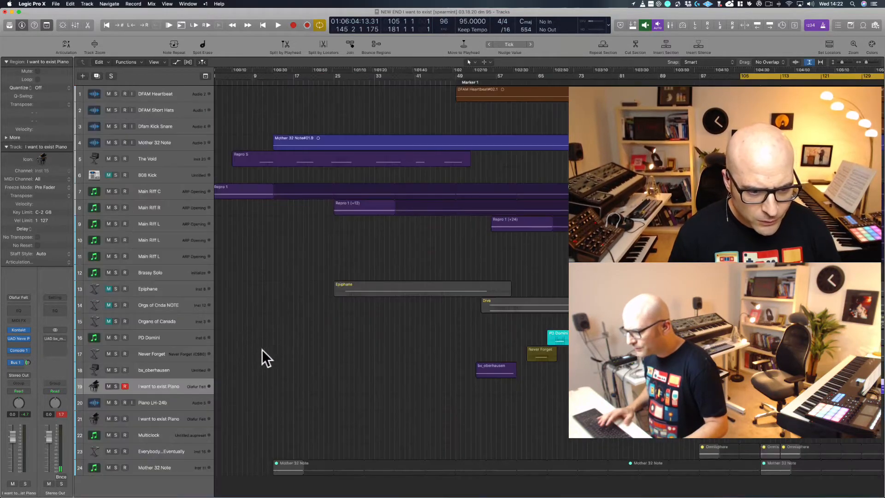
Step: Rename the newly captured piano region Motif 1 Var 1
scroll(316, 386, right, 10)
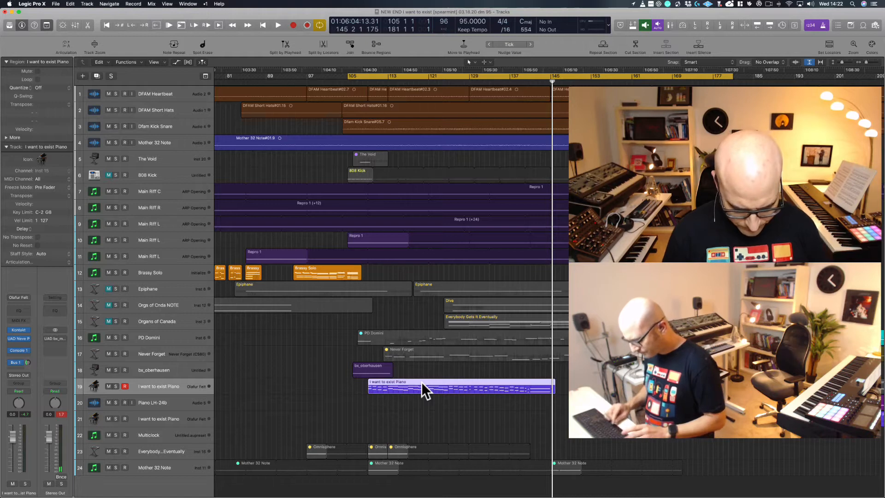
key(shift+n)
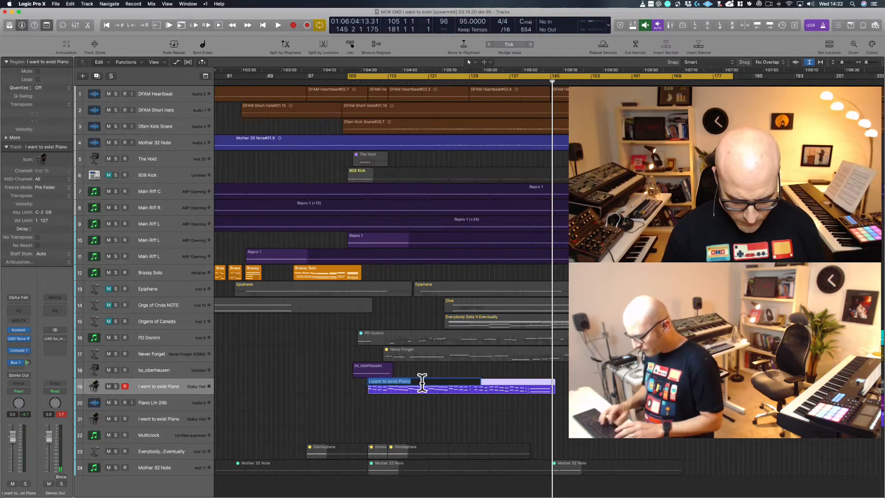
text(Motif 1)
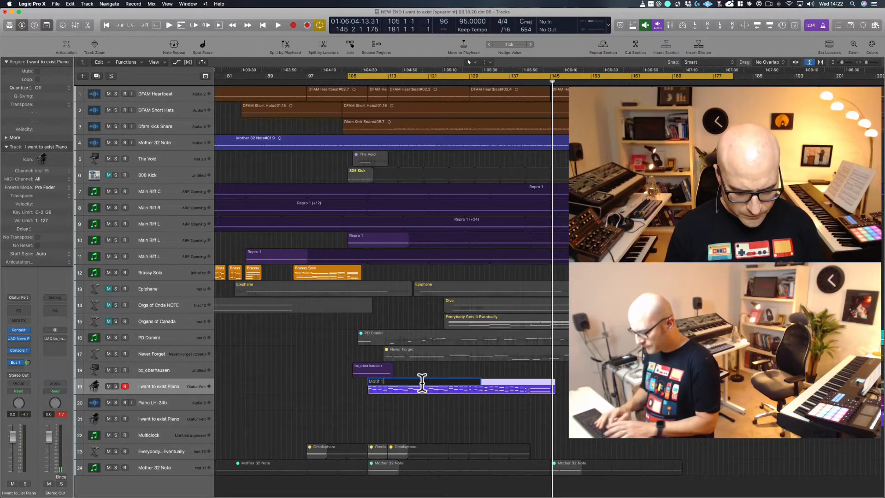
text( Var 1)
key(Return)
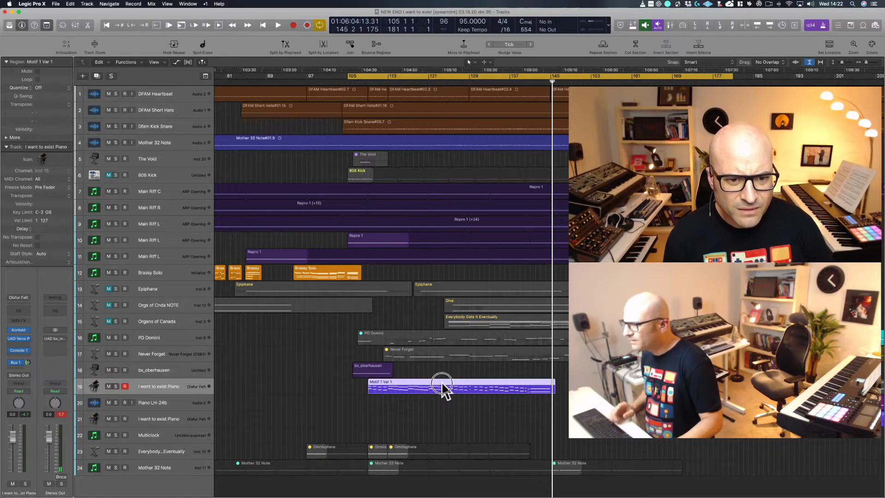
Step: Try moving the Motif 1 Var 1 region earlier to bar 105, audition its start and undo the move
drag(443, 384, 419, 384)
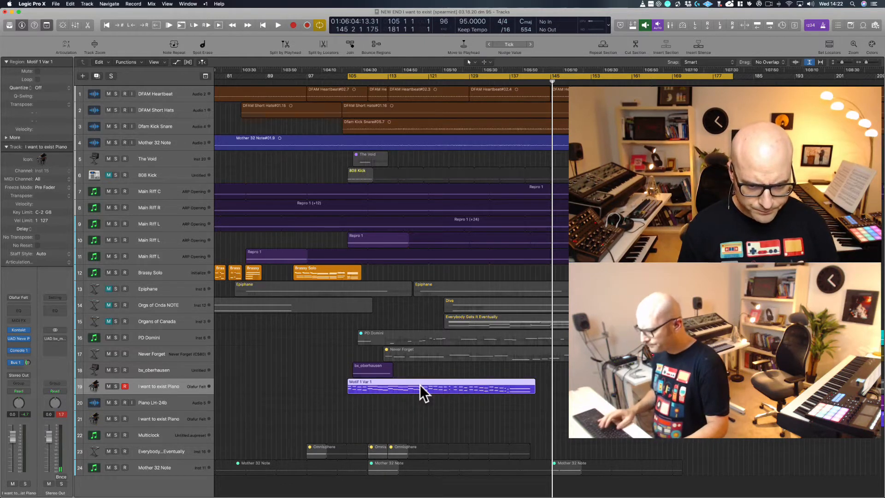
key(shift+space)
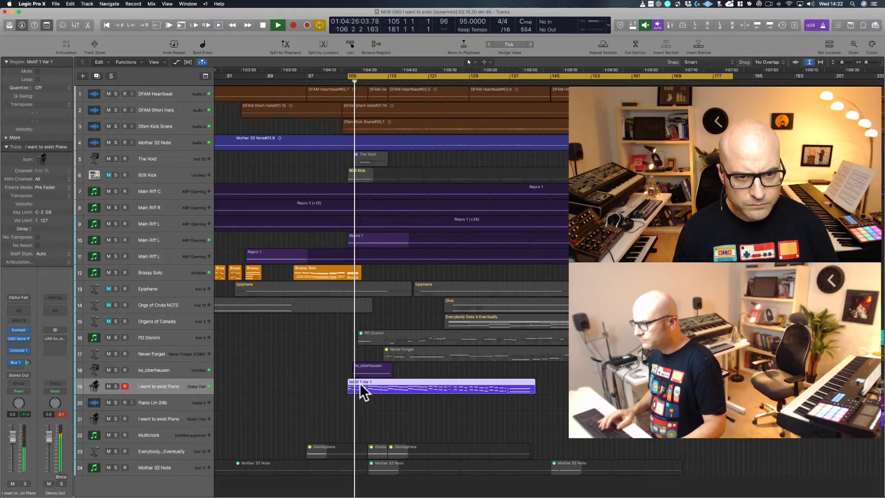
key(space)
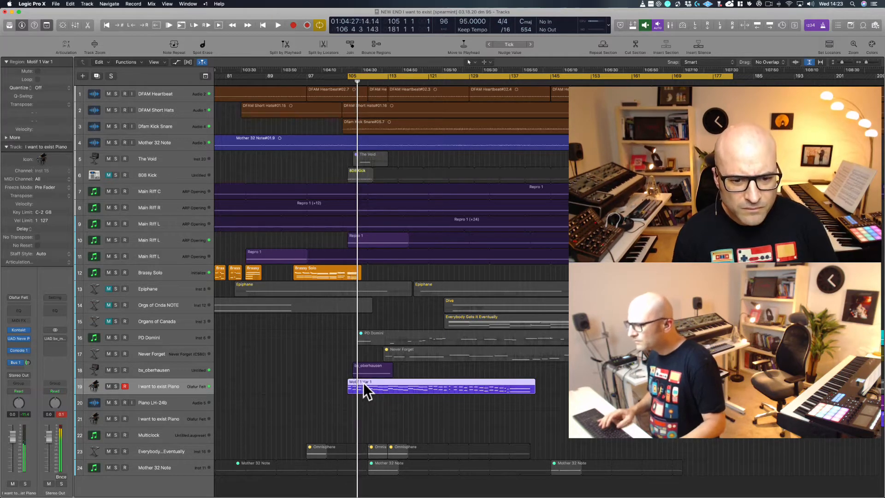
key(super+z)
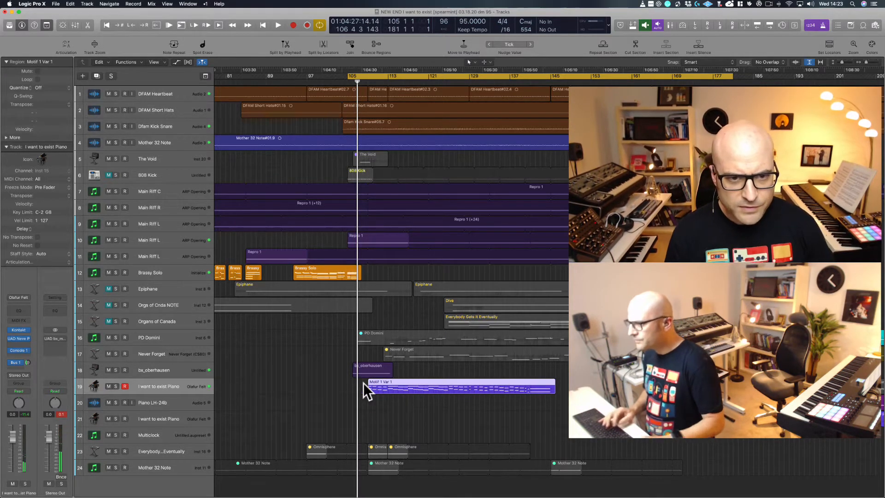
Step: Turn off the metronome click and fit the cycle range to the Motif 1 Var 1 region, bars 109 to 146
key(space)
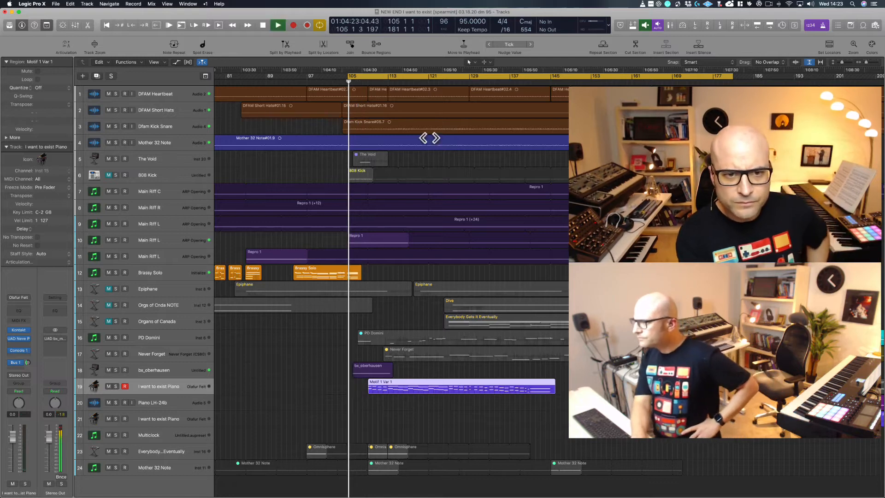
drag(364, 75, 386, 76)
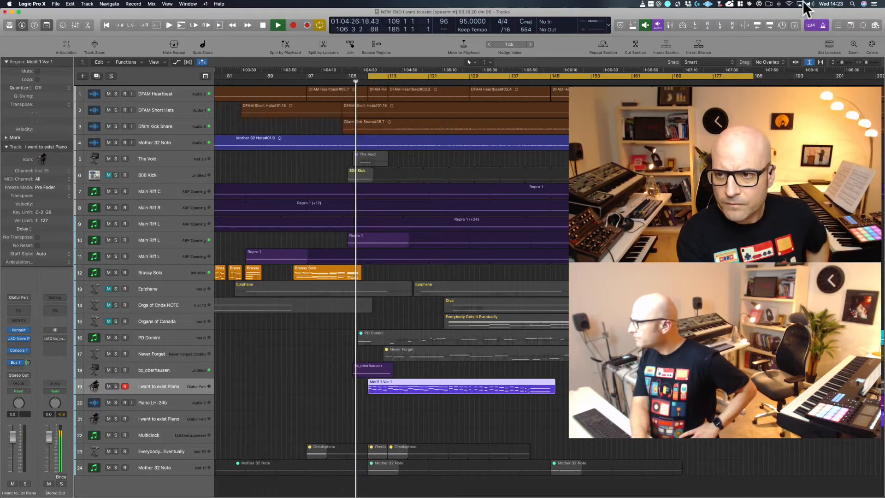
click(823, 26)
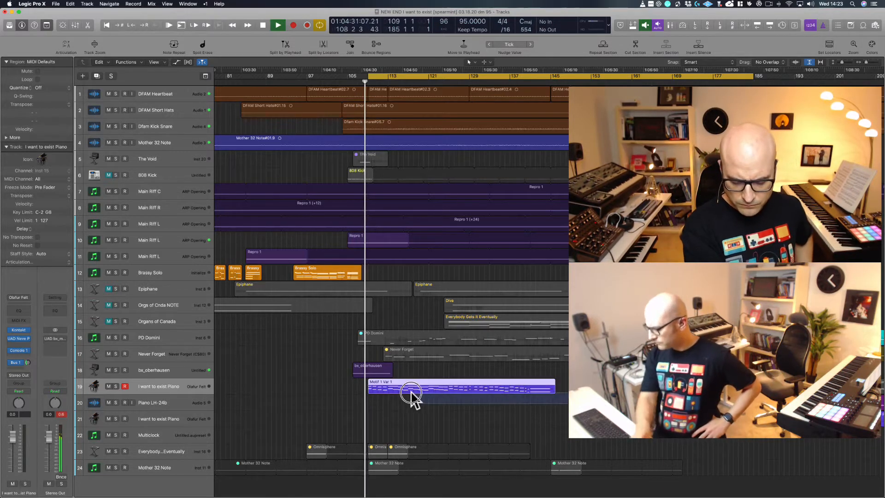
key(u)
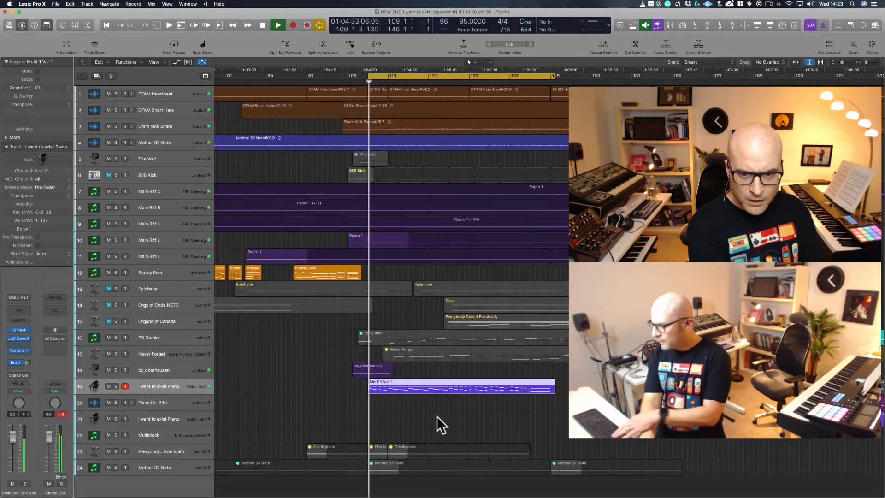
key(space)
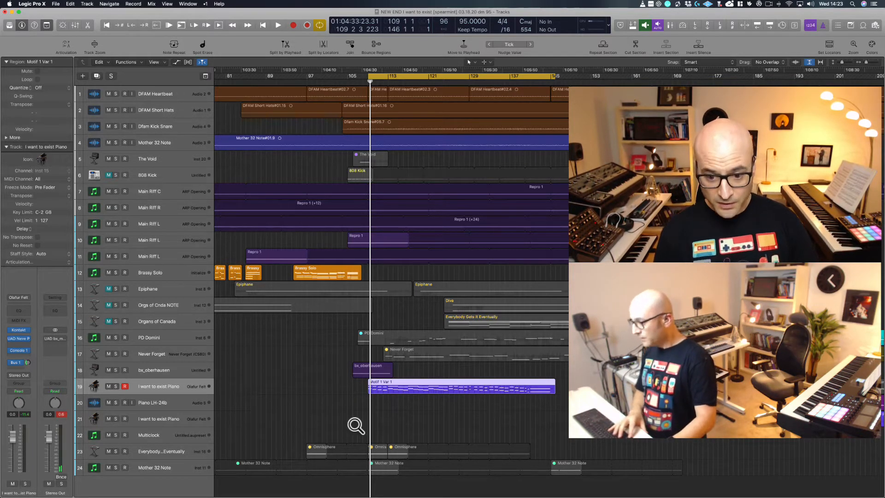
Step: Check the motif variation checklist in Trello, return to Logic Pro X and rehearse the piano over the cycled section from bar 109
drag(354, 422, 622, 360)
ctrl+alt+click(566, 333)
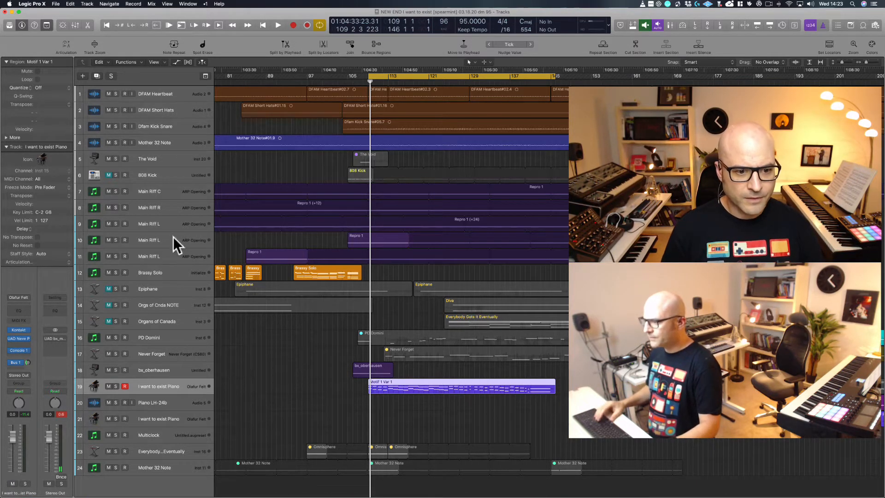
click(273, 350)
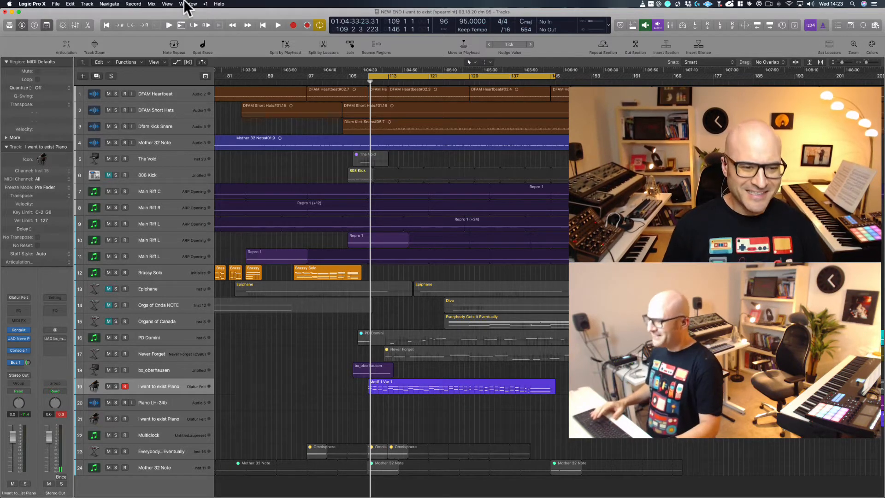
mouse_move(38, 494)
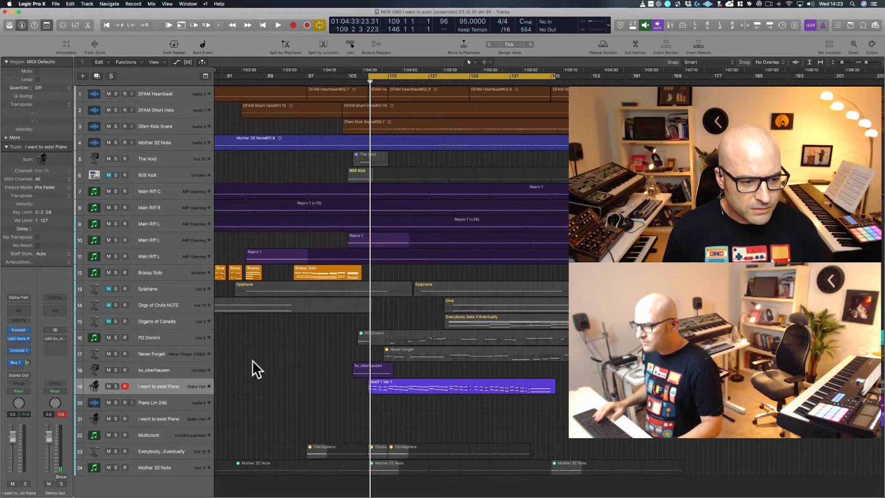
click(120, 490)
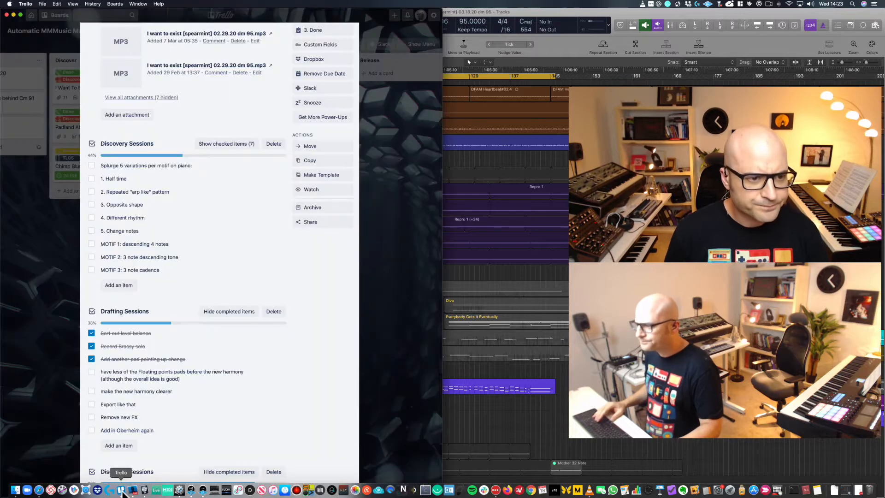
click(469, 410)
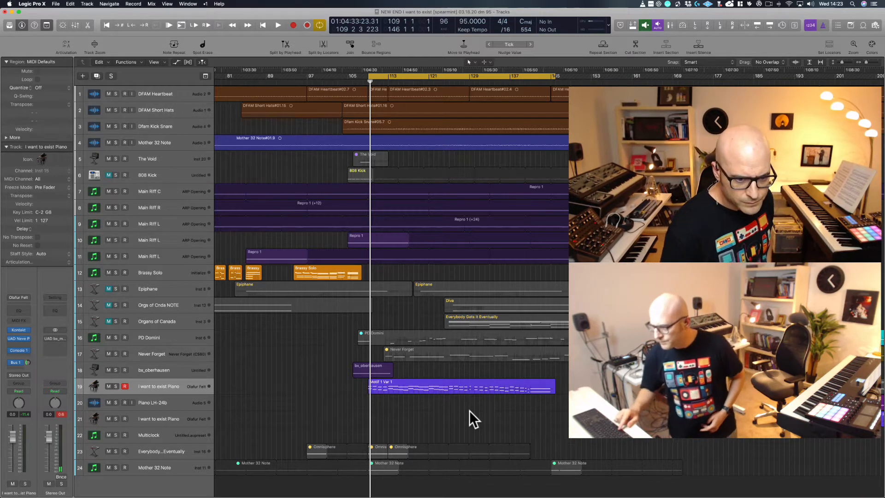
key(space)
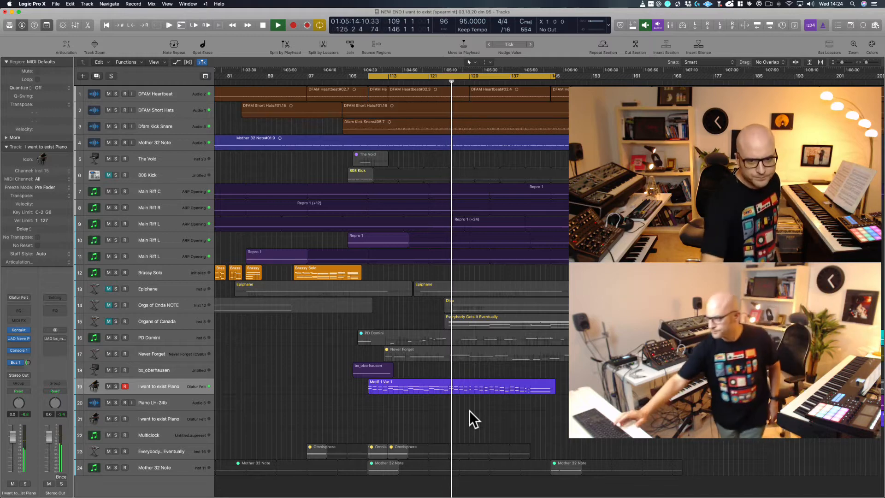
key(space)
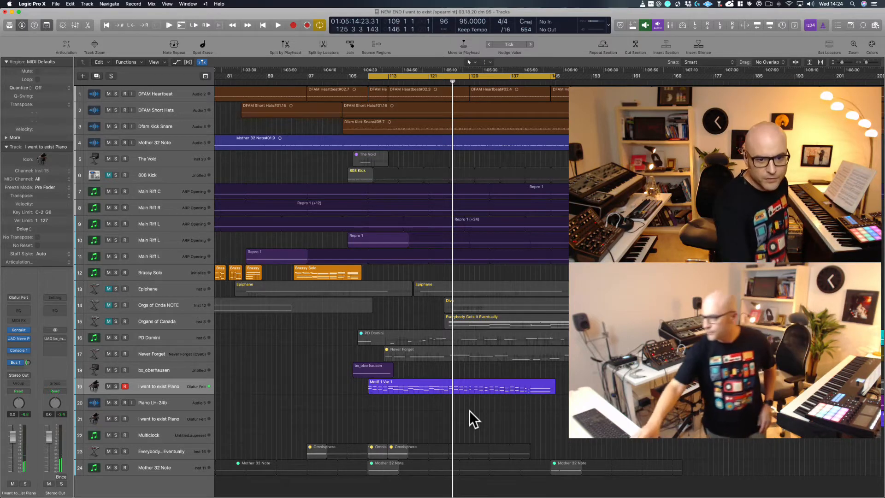
click(293, 25)
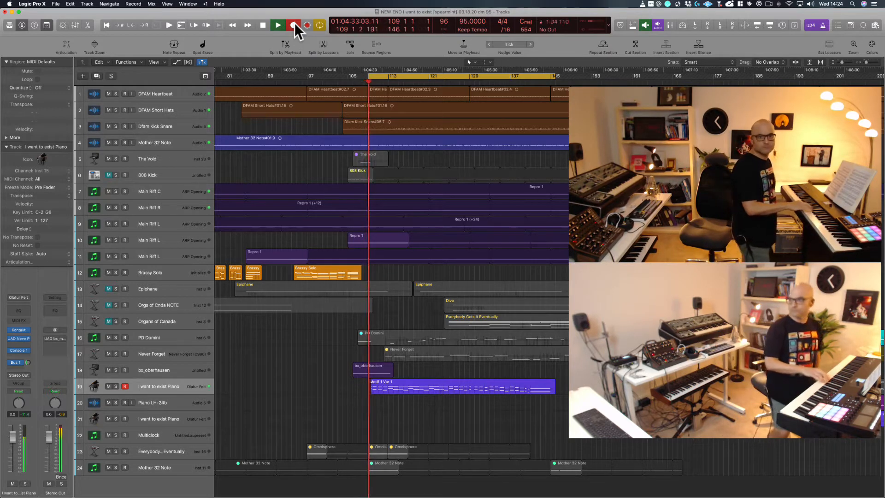
key(space)
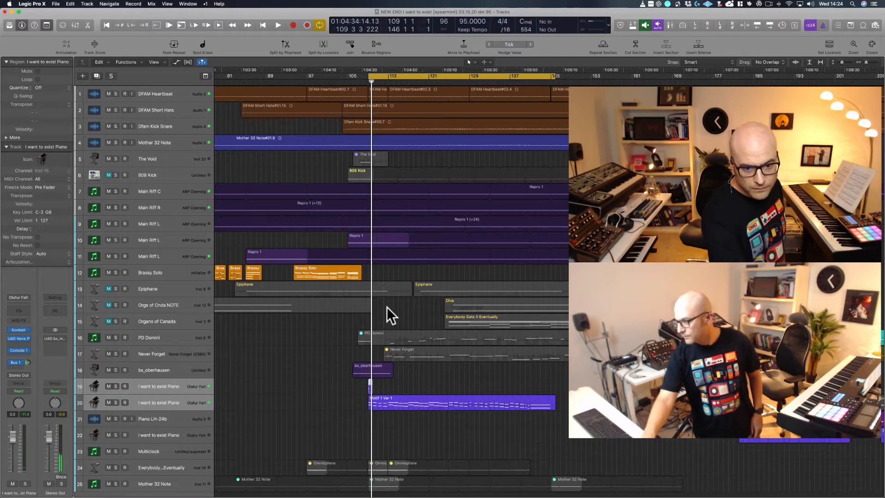
click(329, 417)
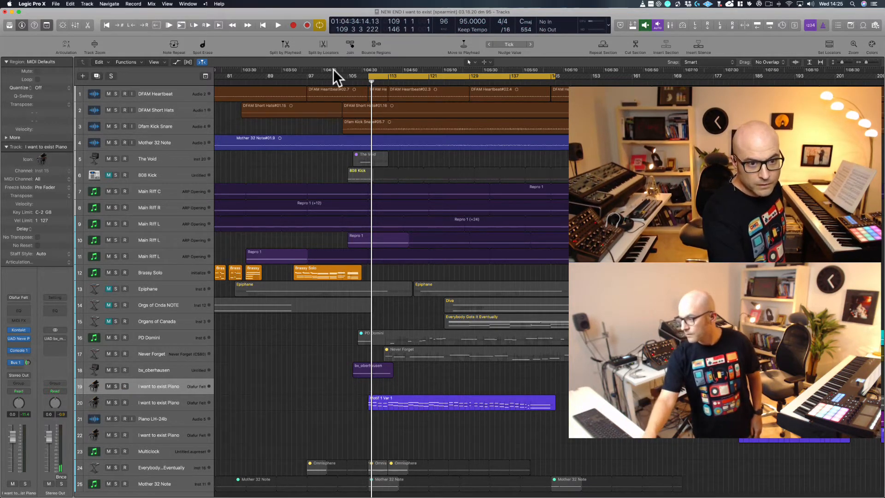
click(289, 22)
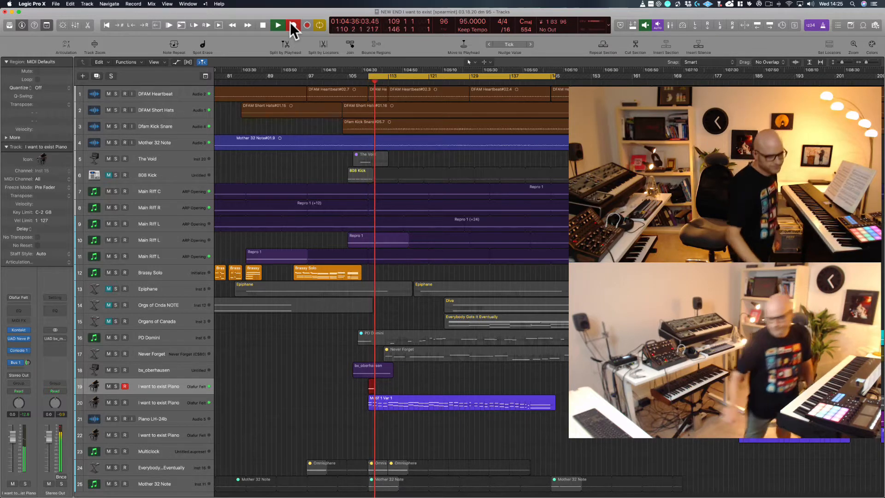
key(space)
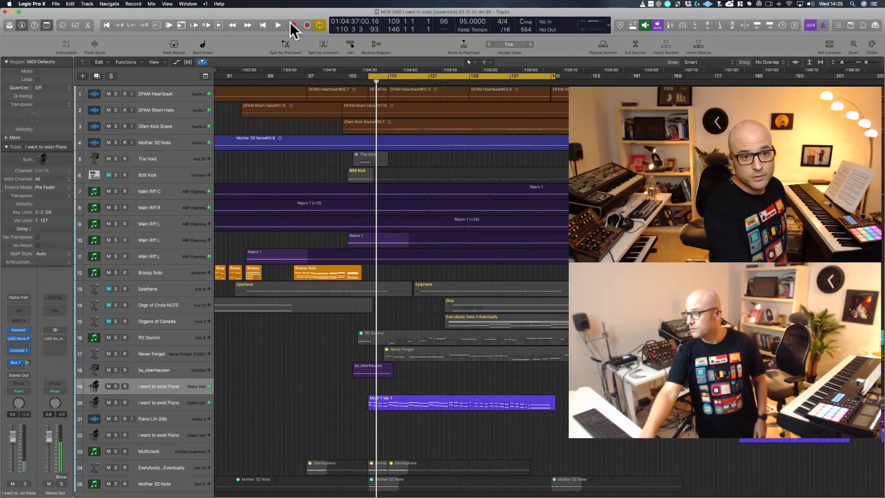
Step: Record the next piano variation on the upper I want to exist Piano track from bar 109 to about bar 115
key(r)
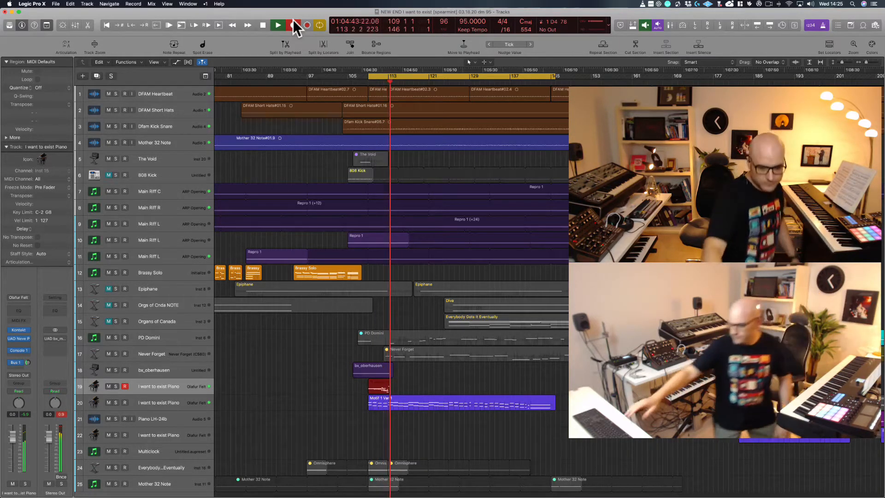
key(n)
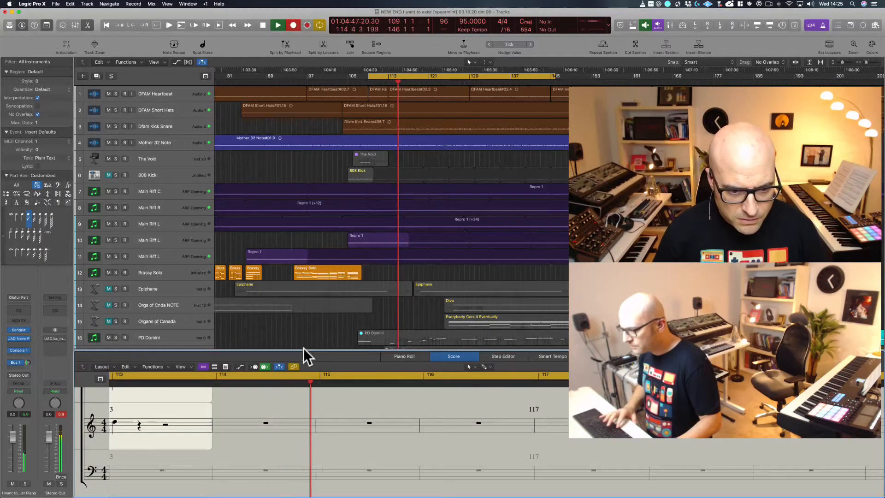
key(n)
key(space)
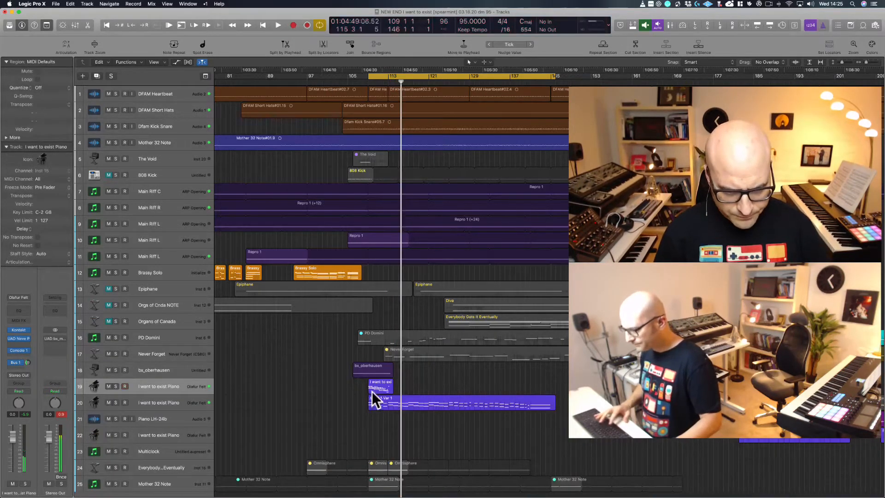
Step: Audition the new piano recording in the Piano Roll and delete the stray short note at bar 113
double_click(375, 391)
scroll(385, 441, right, 5)
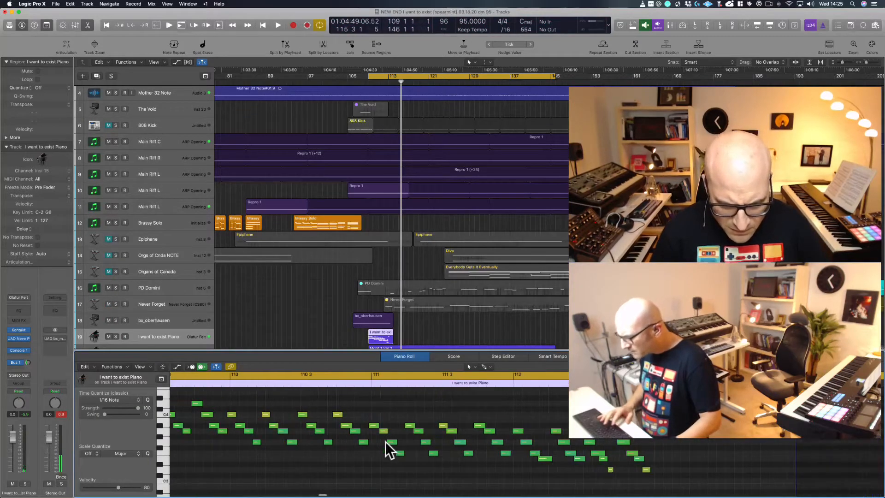
click(503, 404)
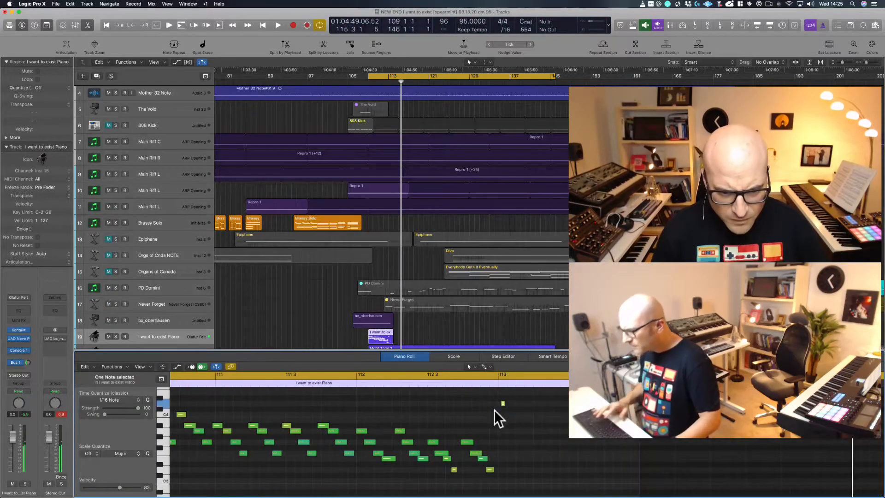
key(space)
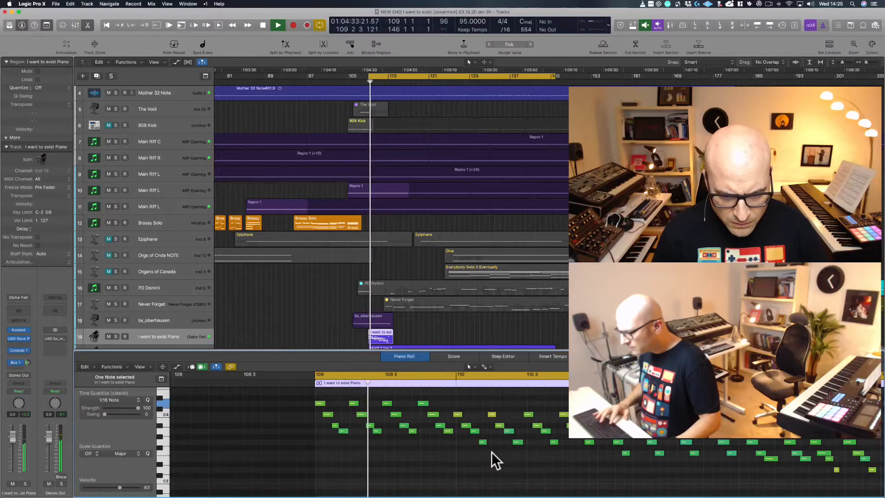
scroll(492, 452, right, 5)
click(495, 403)
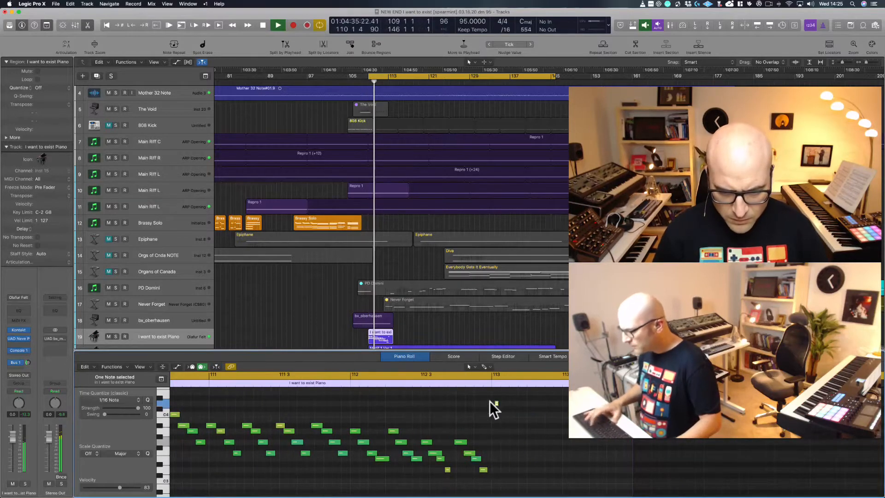
key(Delete)
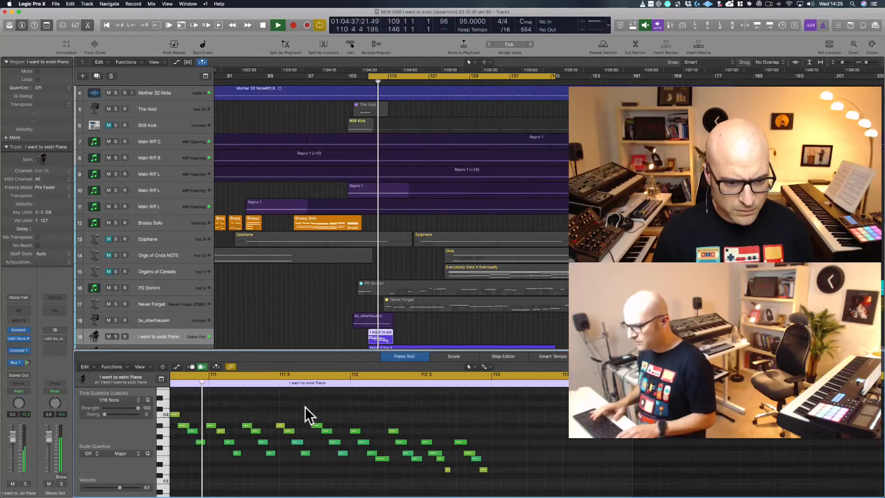
Step: Stop playback and set the 1/16 Note quantize strength to 72 for all notes of the new piano recording
key(super+a)
key(space)
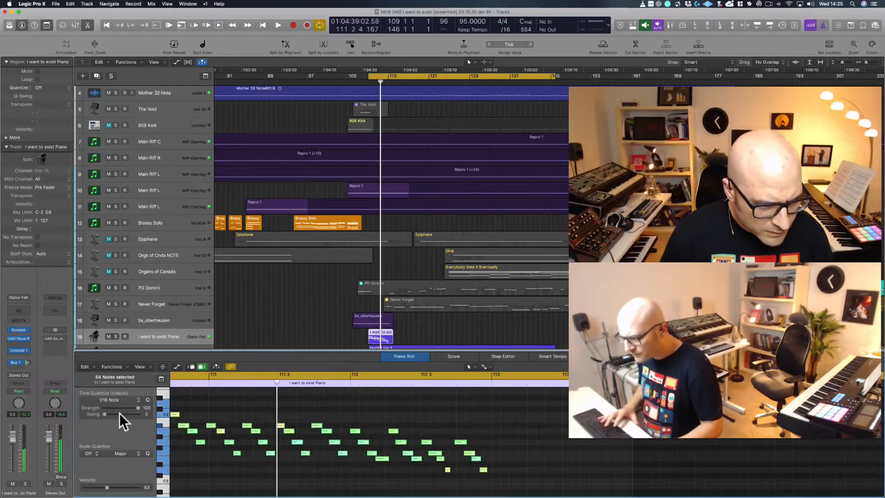
drag(137, 408, 137, 410)
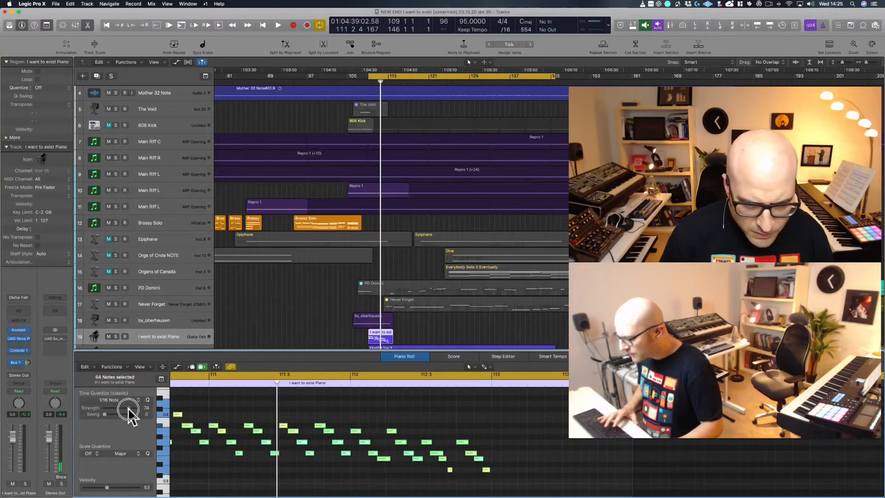
scroll(275, 431, left, 10)
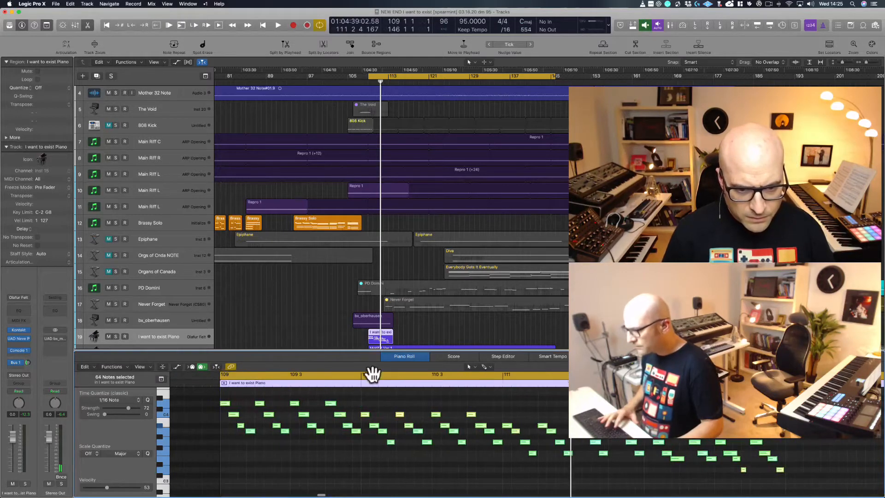
Step: Close the Piano Roll and trim the end of the new I want to exist Piano region back to bar 113
click(355, 337)
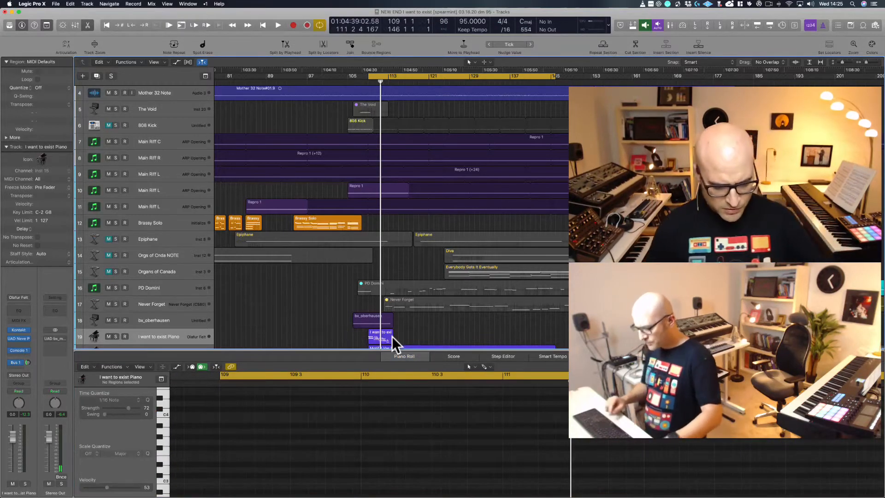
key(1)
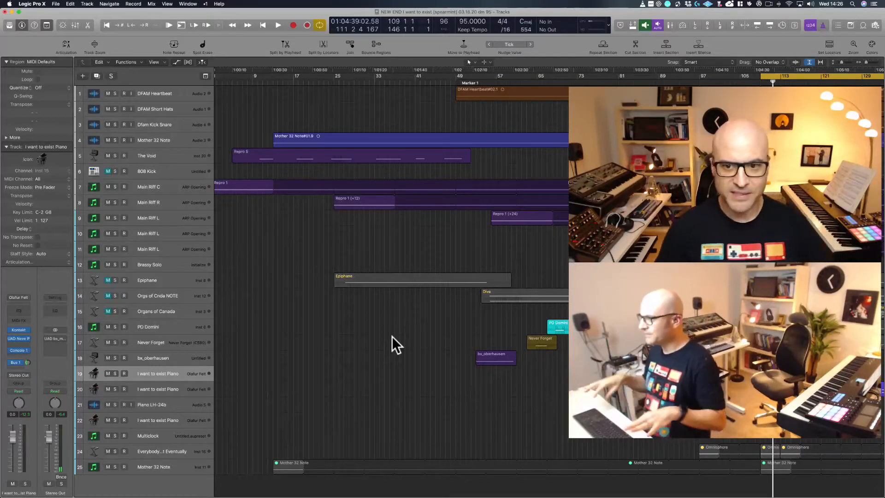
scroll(403, 380, right, 6)
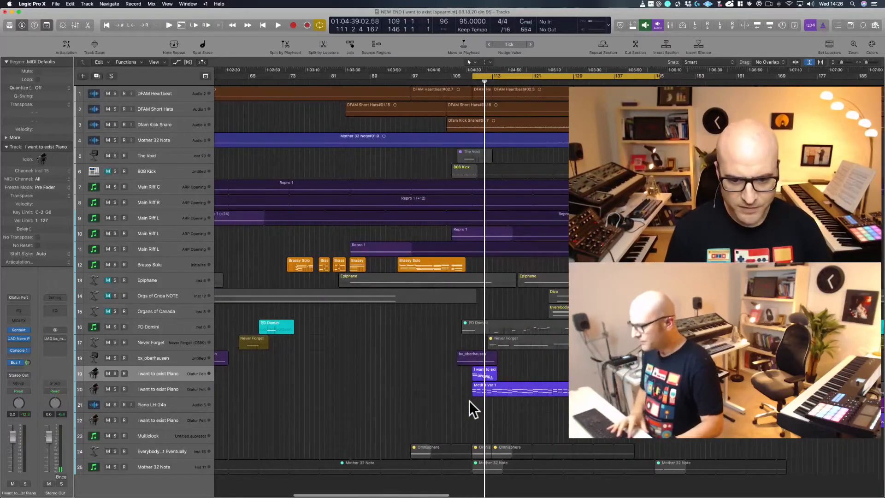
drag(470, 400, 554, 342)
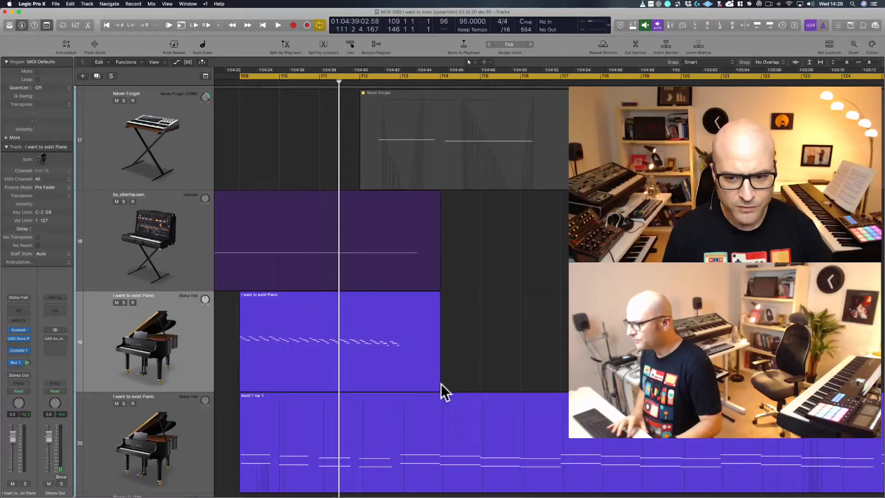
drag(439, 387, 395, 383)
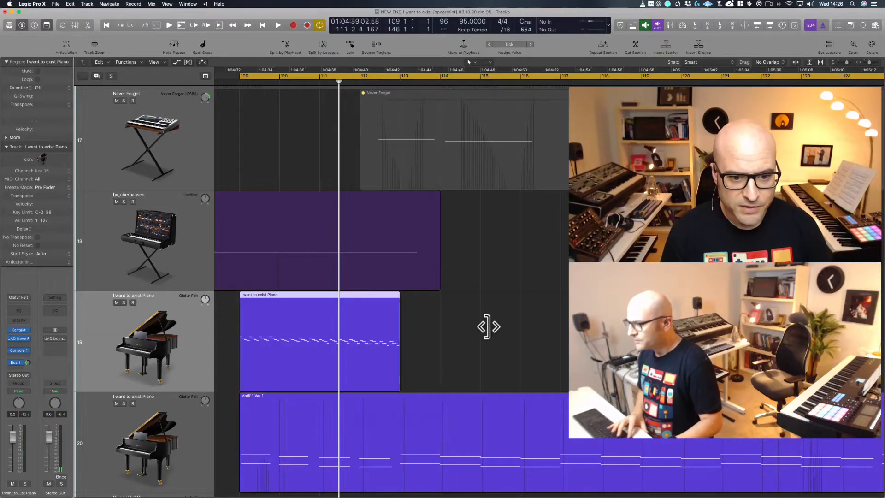
Step: Loop the trimmed piano region from bar 113 to bar 145, alongside the Motif 1 Var 1 region
key(z)
scroll(476, 317, right, 5)
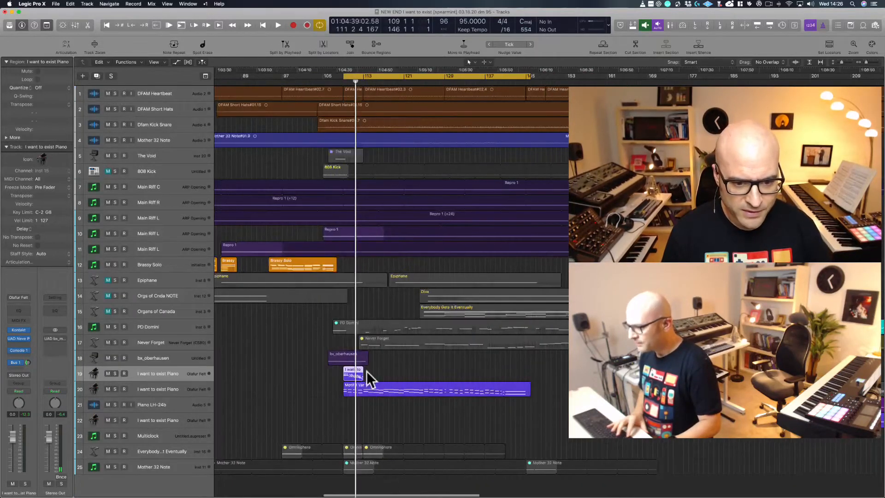
drag(361, 369, 526, 371)
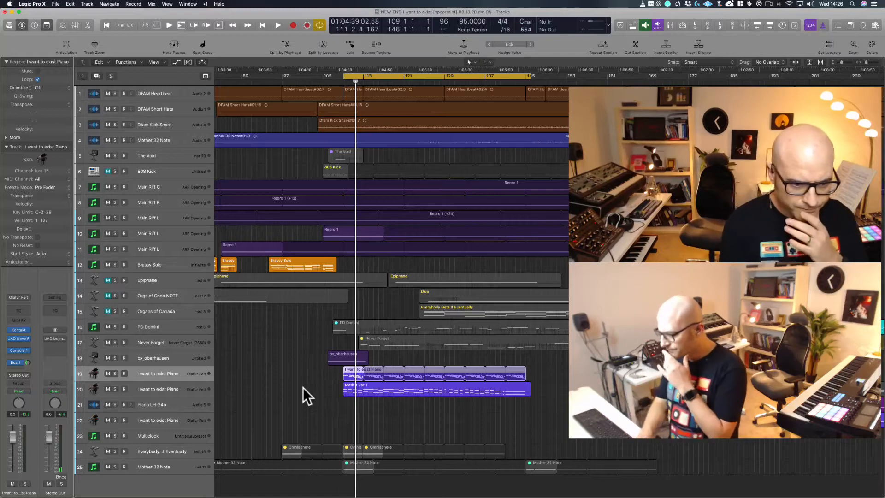
Step: Audition the looped piano region from the start of the cycle at bar 109
key(space)
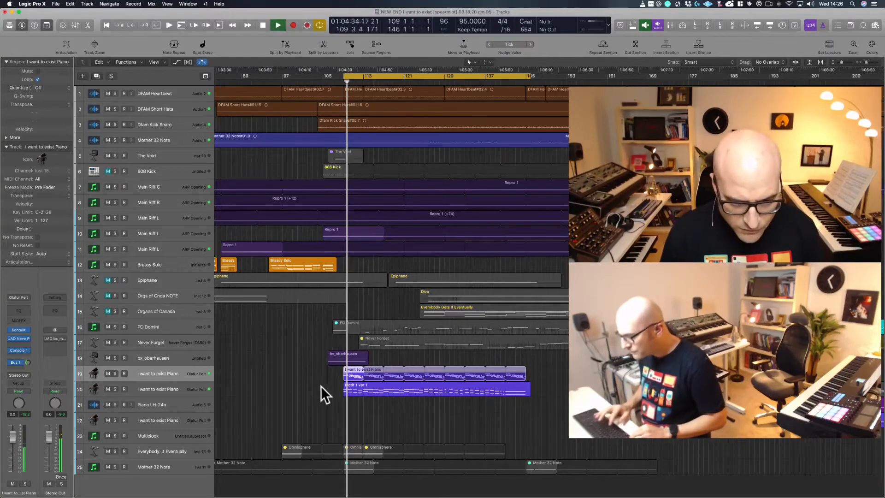
key(ctrl+m)
key(ctrl+m)
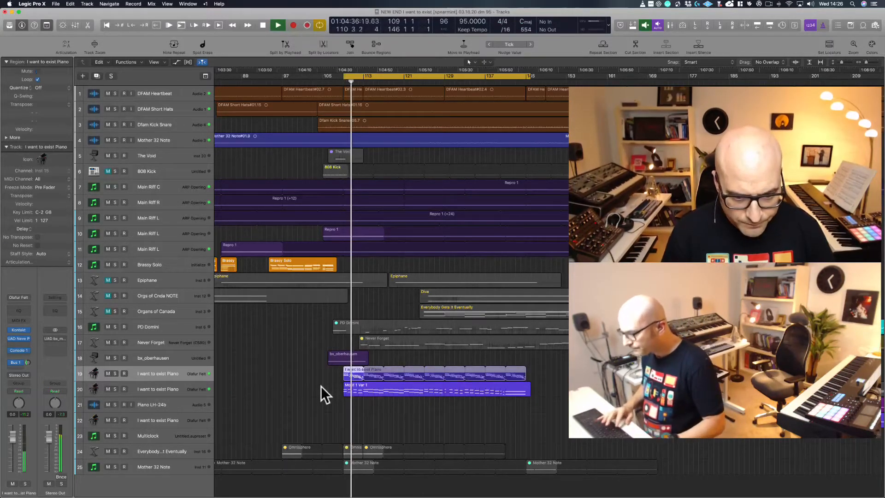
key(space)
click(322, 372)
click(352, 370)
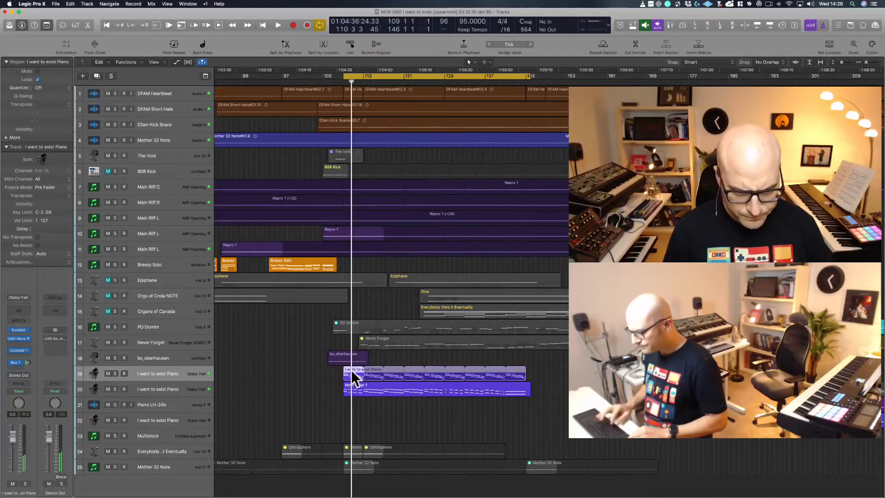
key(shift+m)
click(351, 372)
key(ctrl+m)
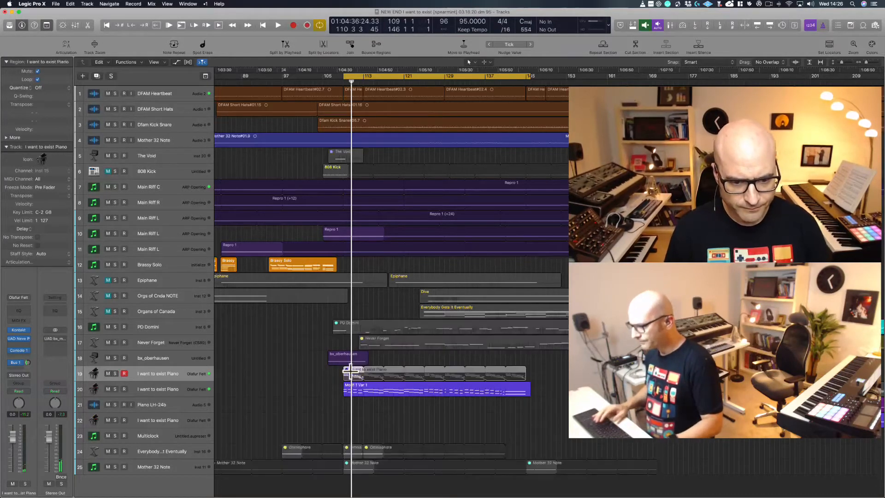
click(319, 385)
click(345, 373)
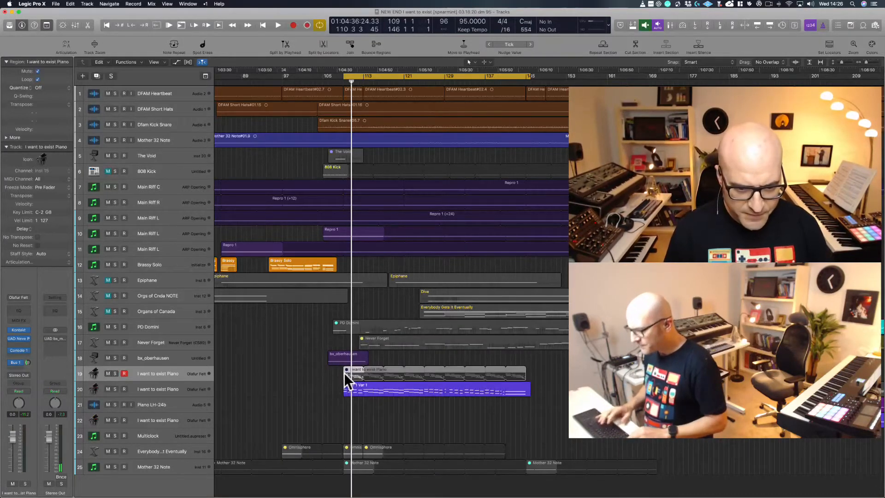
key(shift+m)
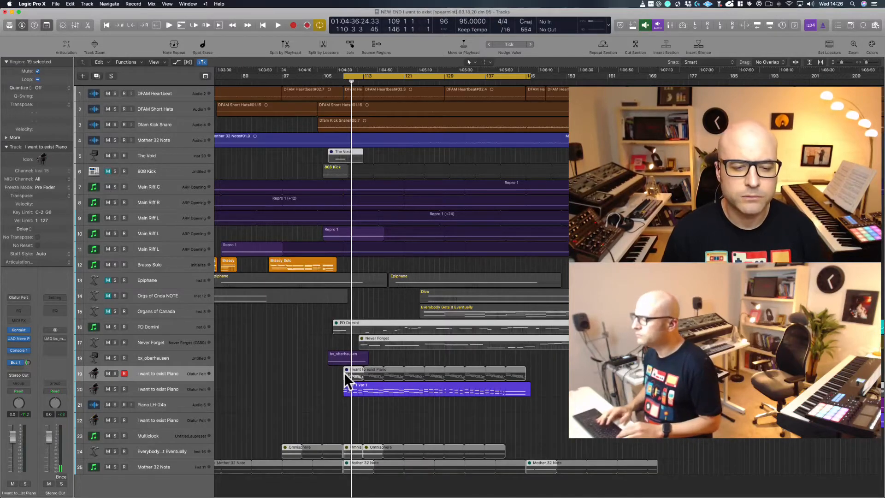
click(344, 373)
key(ctrl+m)
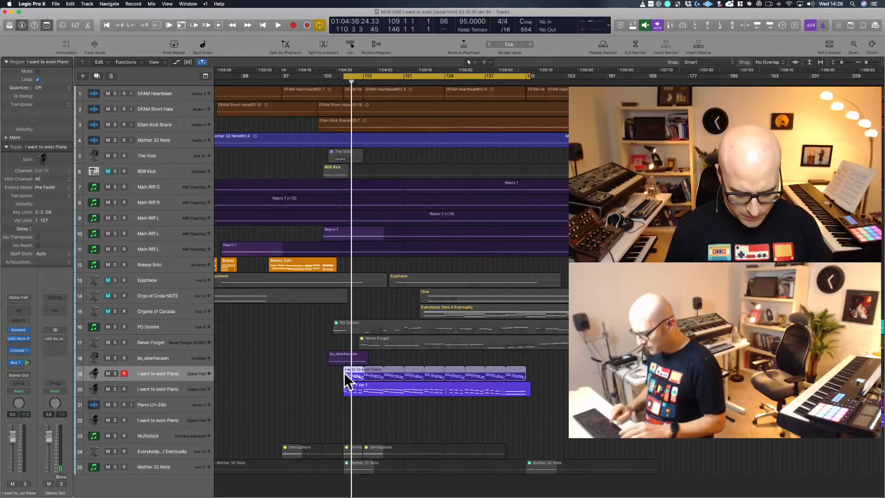
Step: Rename the looped piano region and its track Motif 1 Var 2
key(shift+n)
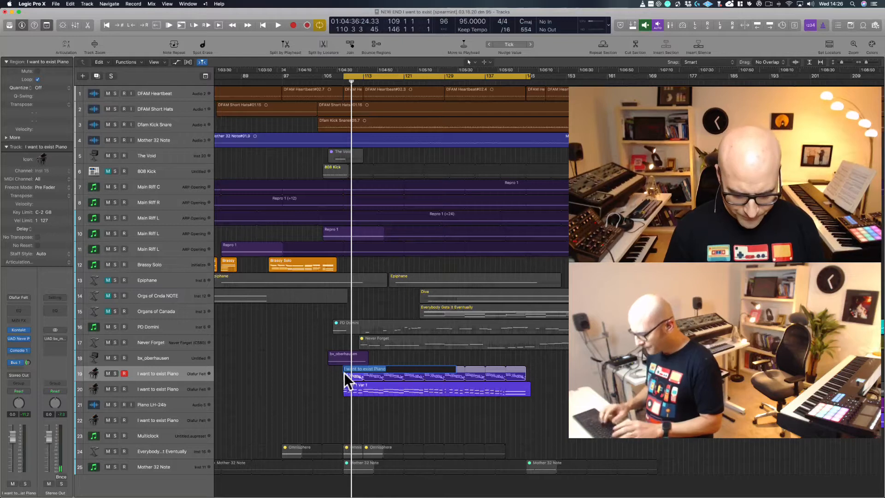
text(Motif 1 Var 2)
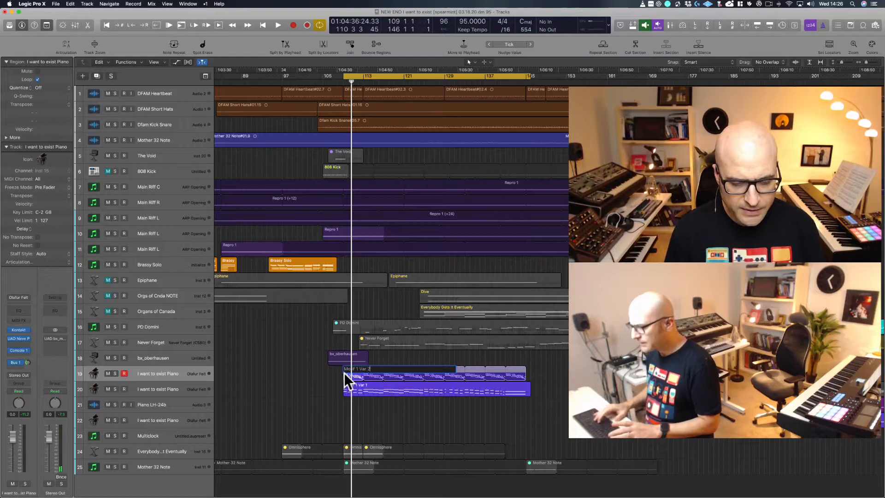
key(Return)
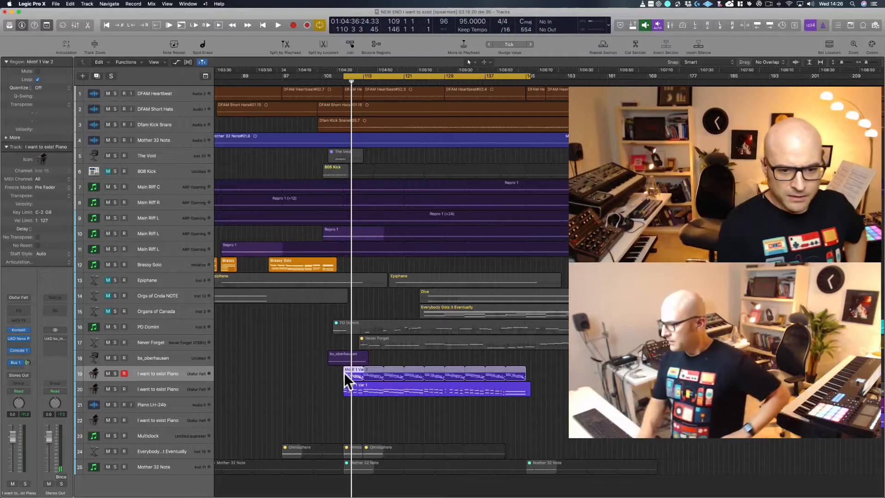
double_click(168, 379)
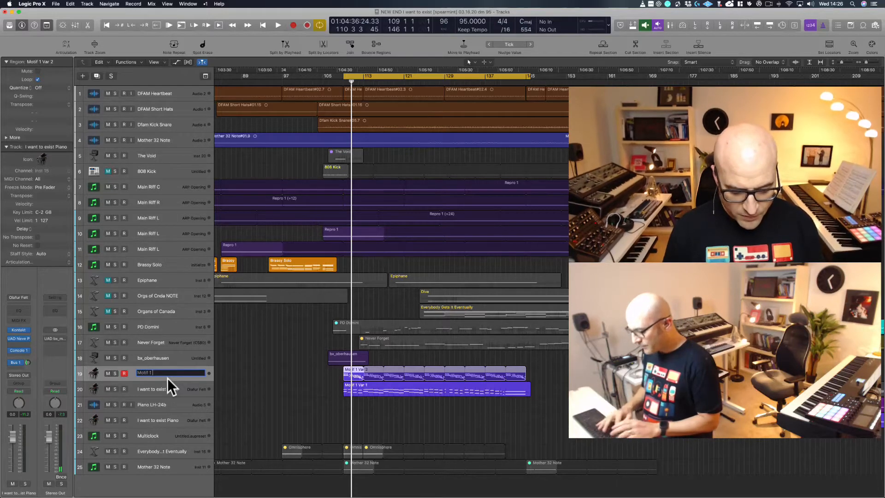
key(Return)
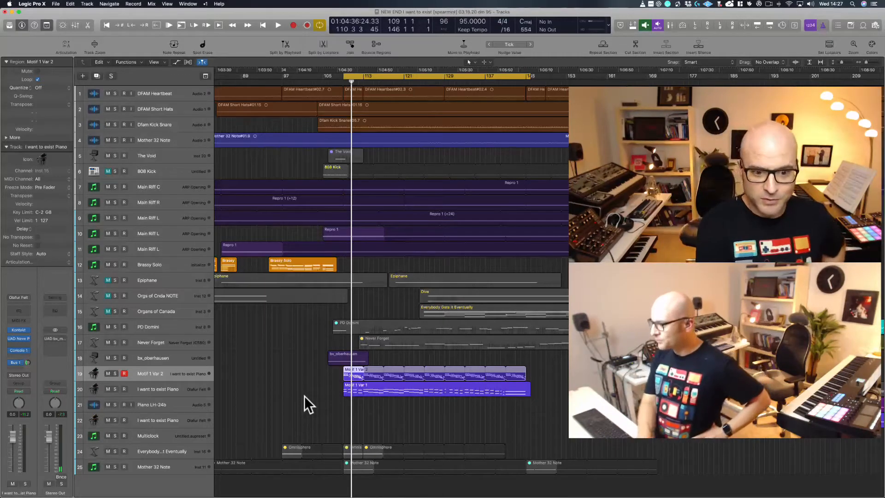
Step: Check the piano variation checklist in Trello, return to Logic Pro X and play the two Motif 1 variations over the cycled section
drag(295, 379, 529, 379)
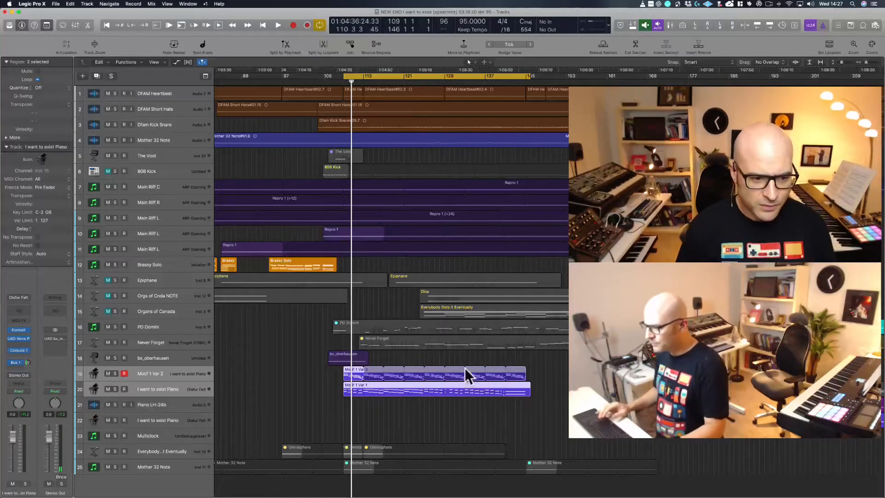
click(251, 406)
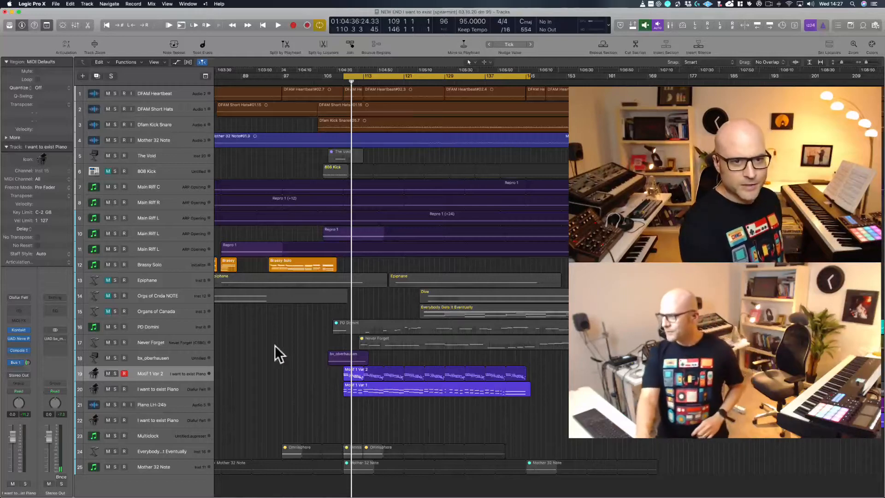
mouse_move(76, 495)
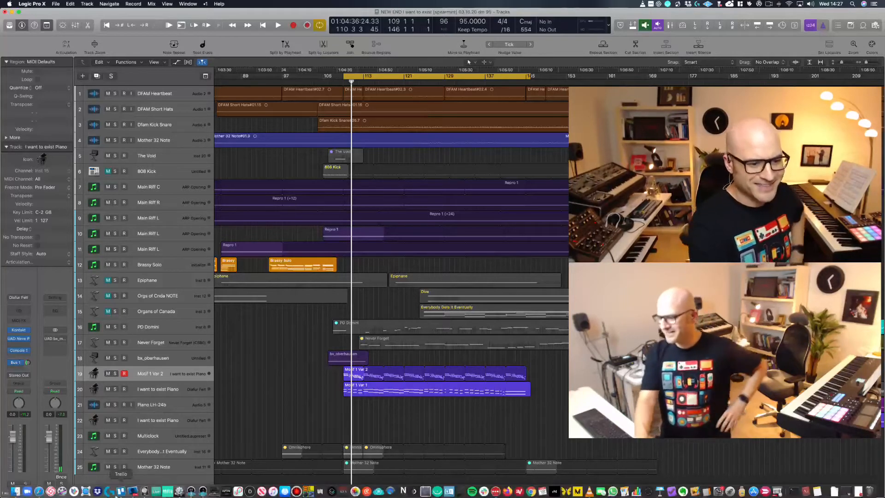
click(121, 490)
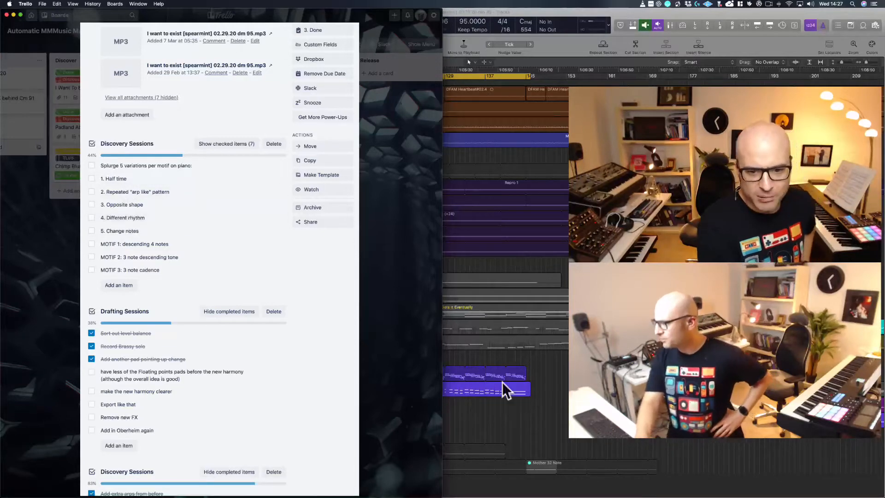
click(497, 424)
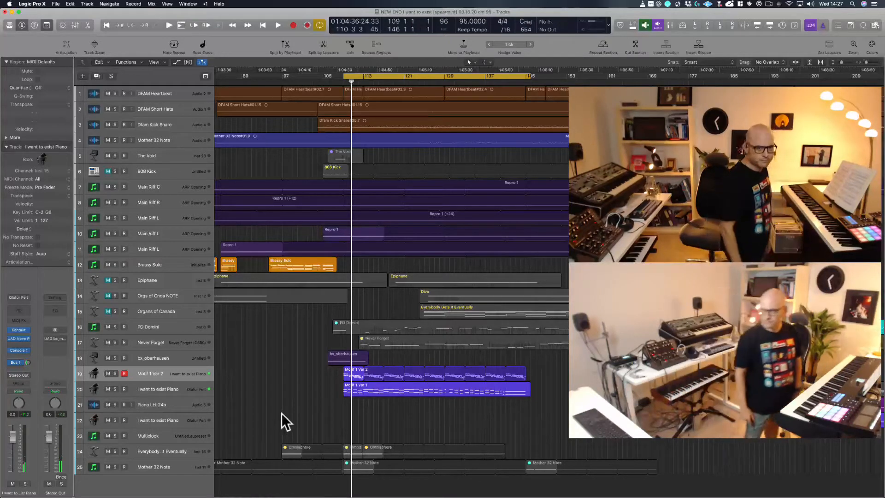
key(space)
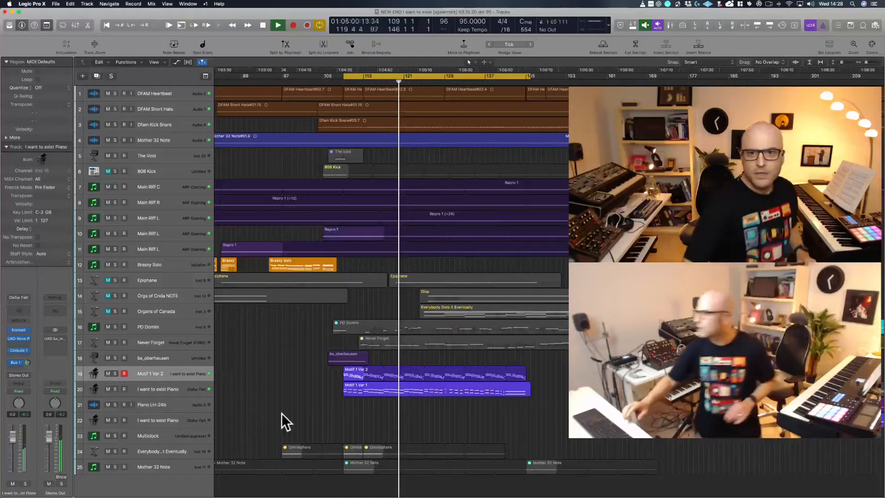
key(space)
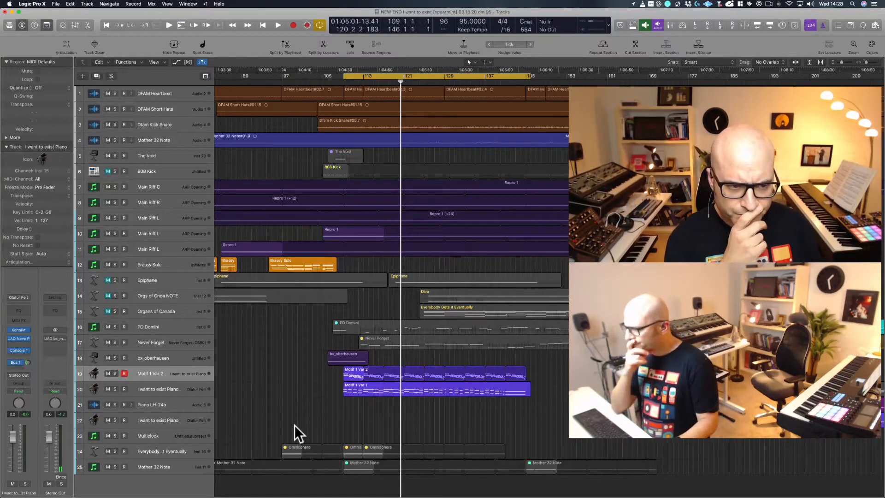
Step: Create a new software instrument track below the Mother 32 Note track and load the Spectrasonics Keyscape instrument on it
click(151, 389)
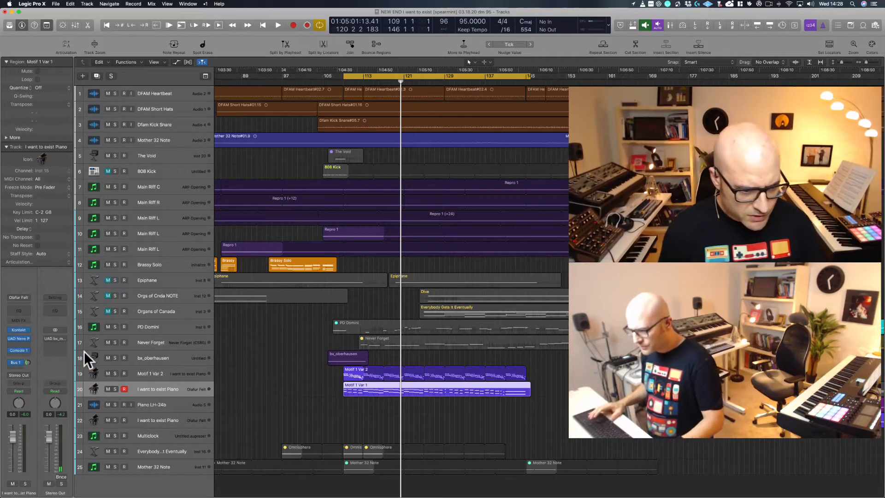
double_click(159, 484)
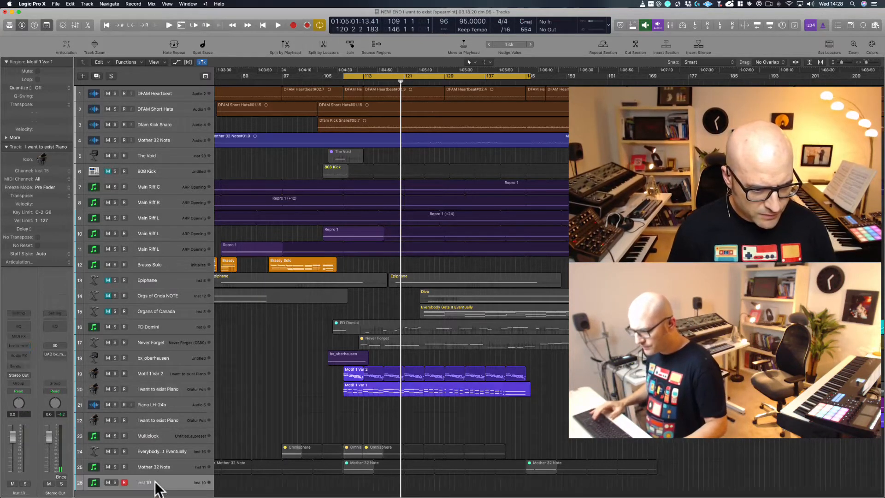
click(26, 346)
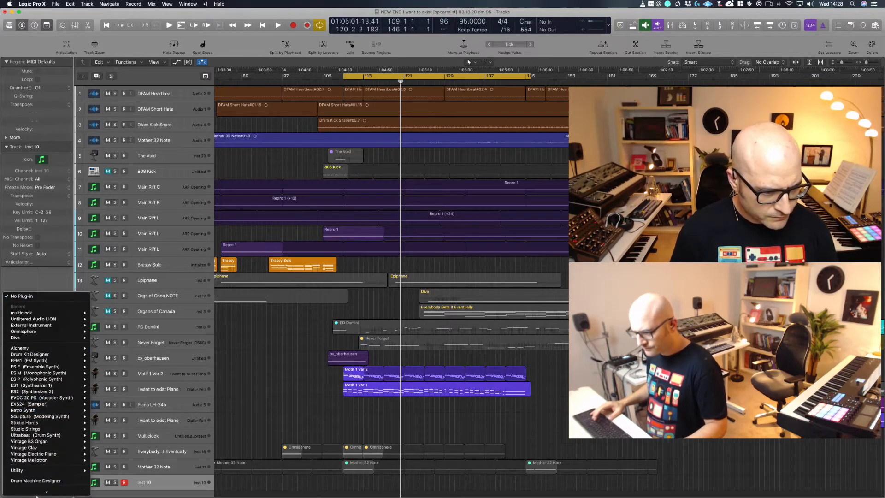
mouse_move(41, 486)
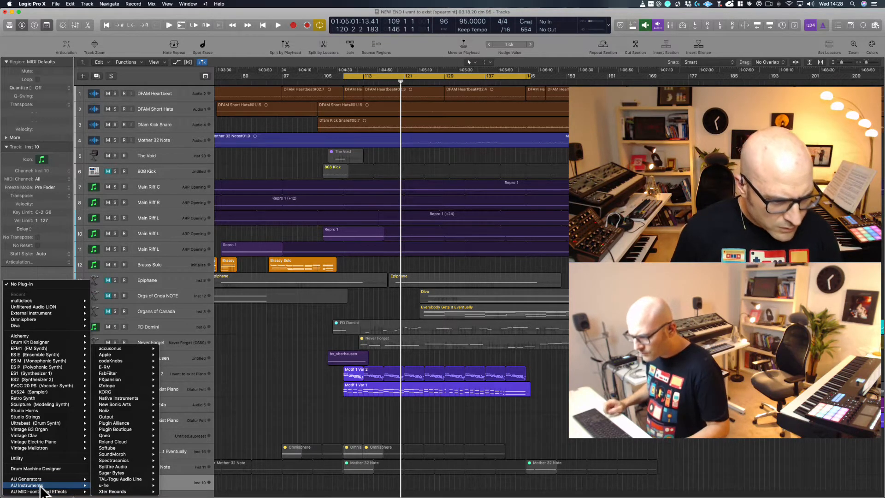
mouse_move(123, 461)
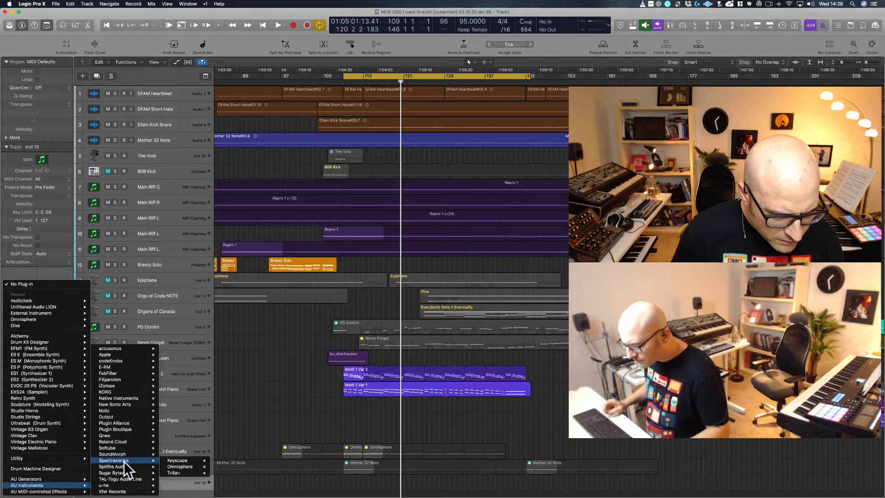
mouse_move(180, 461)
click(243, 461)
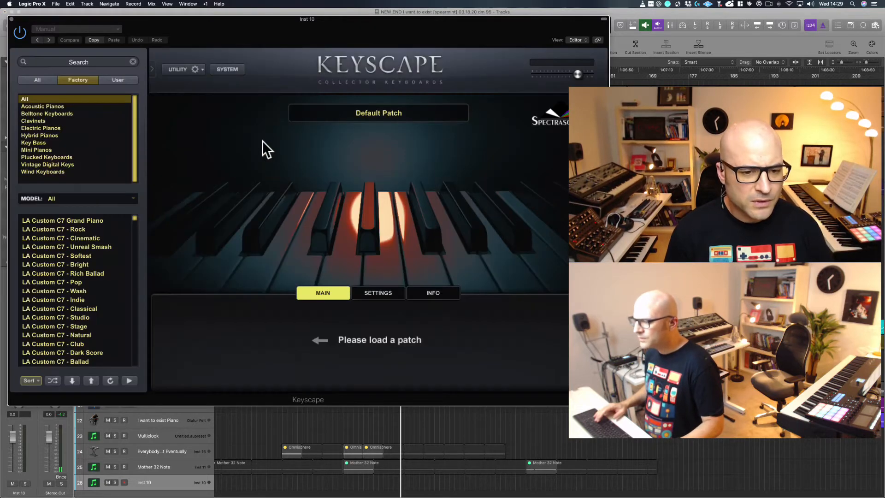
Step: Load the LA Custom C7 Grand Piano patch in Keyscape and close the instrument's window
click(81, 226)
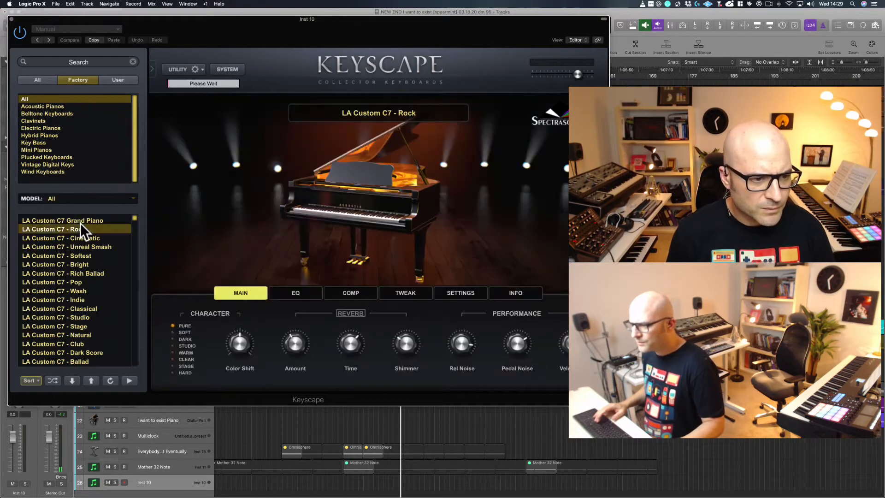
click(80, 220)
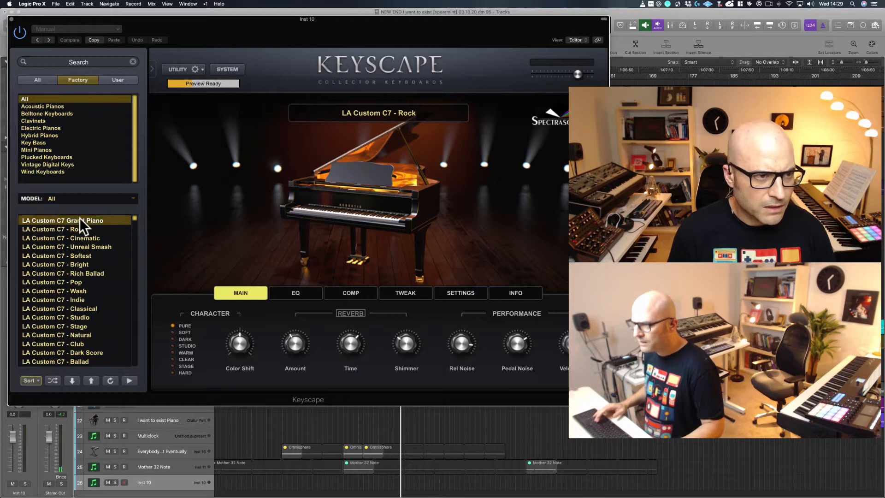
click(11, 19)
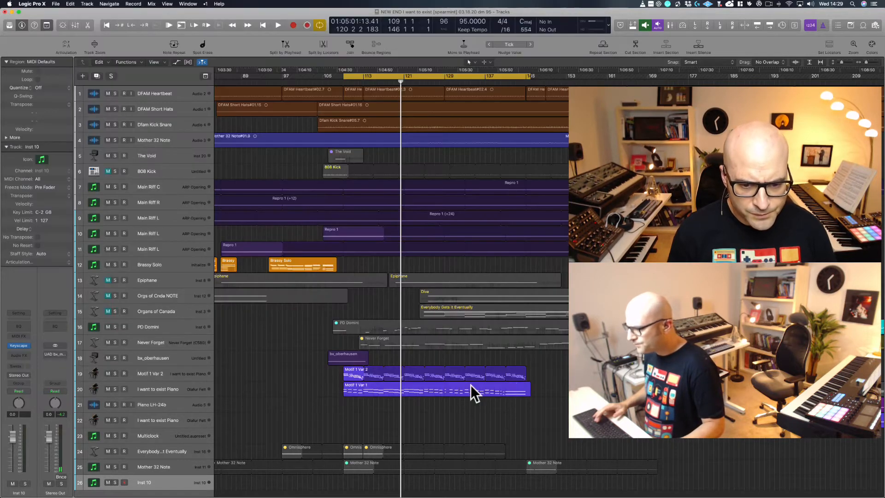
Step: Move the Motif 1 Var 1 region onto the new Keyscape track and place that track directly below the Motif 1 Var 2 track
click(442, 389)
drag(442, 389, 419, 476)
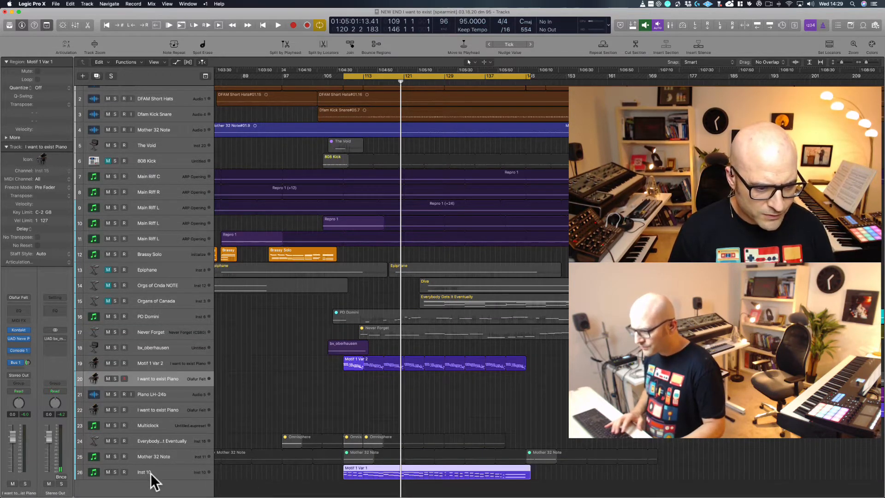
drag(154, 477, 164, 376)
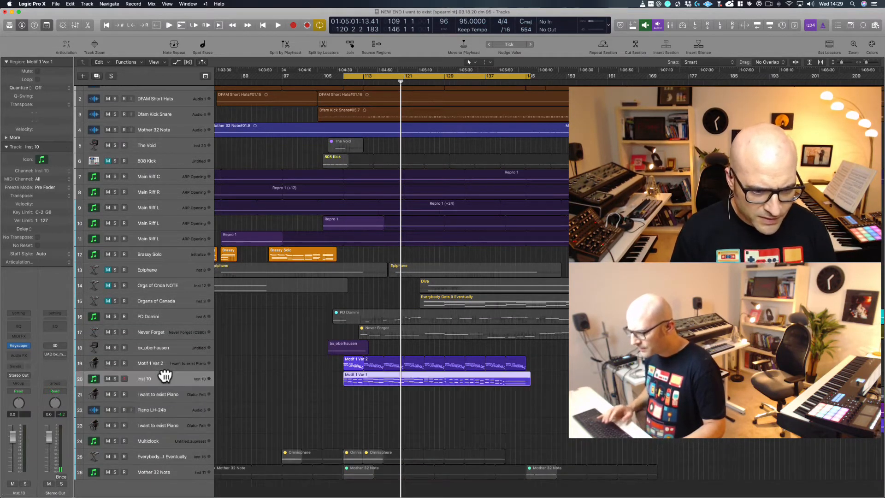
Step: Rename the Keyscape track Motif 1 Var 1
double_click(163, 377)
text(Mot)
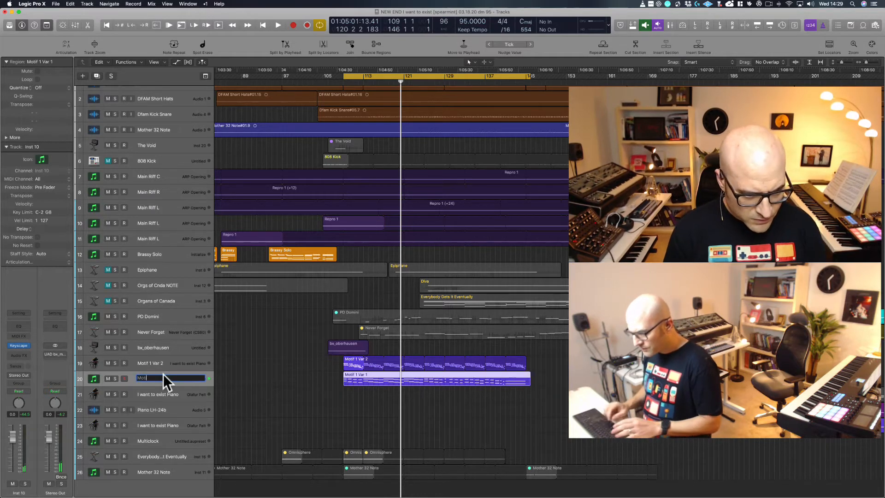
text(if 1)
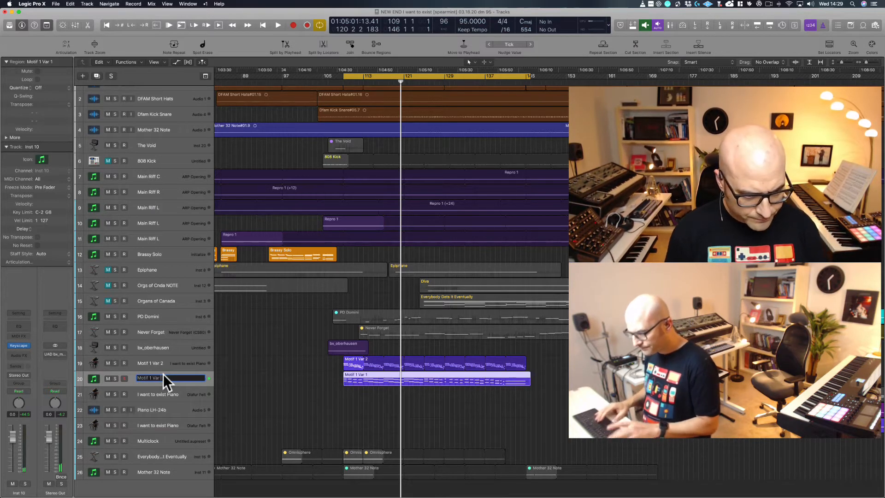
text( Var 1)
key(Return)
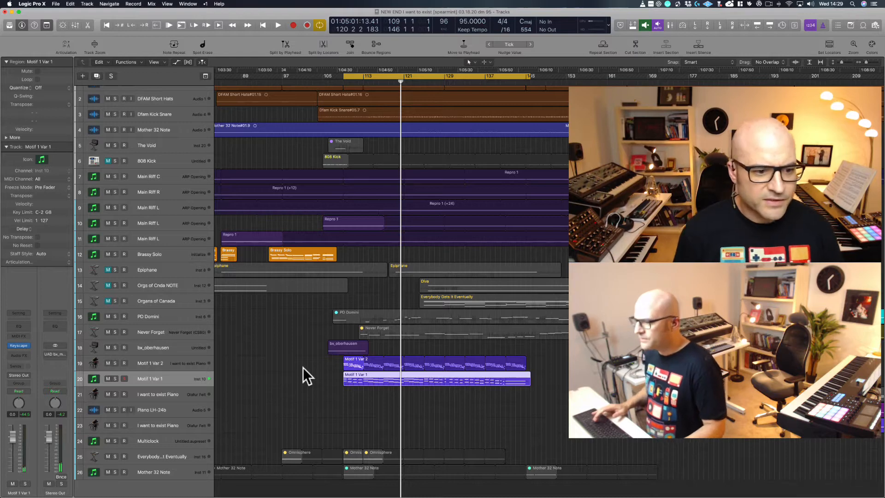
click(510, 366)
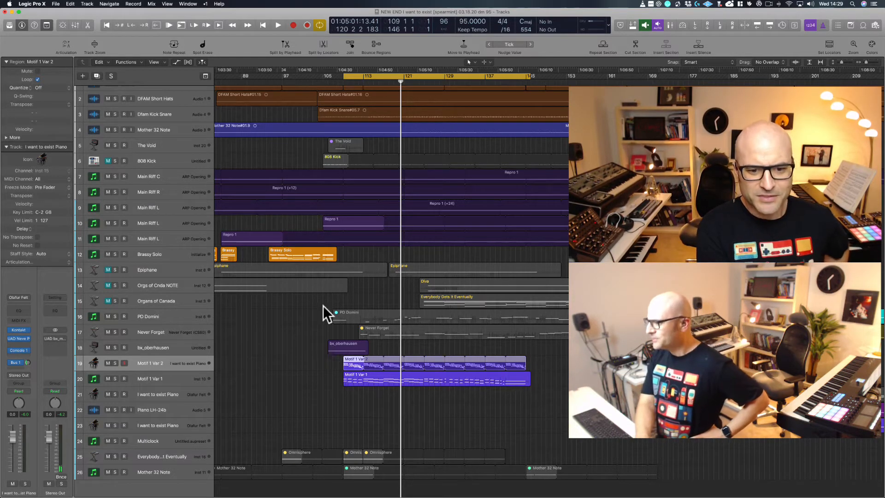
click(326, 359)
click(510, 369)
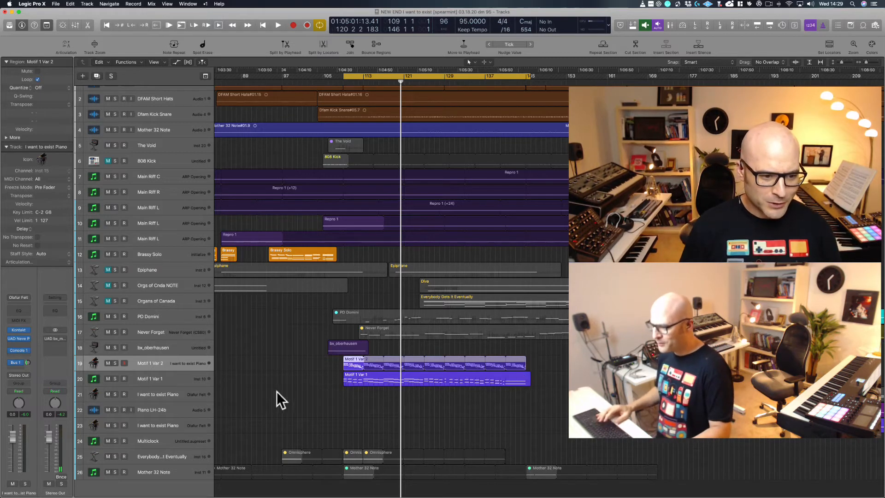
Step: Set the Motif 1 Var 1 track's icon to the upright piano from the Keyboards category
click(181, 378)
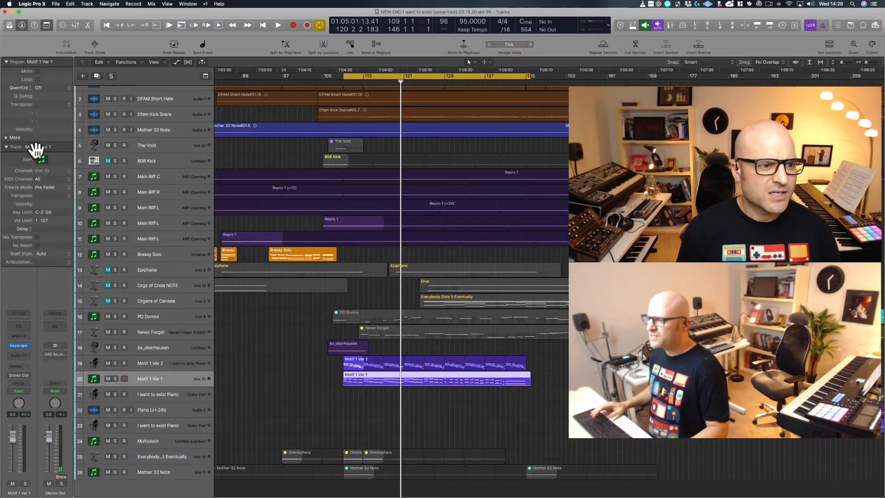
click(43, 160)
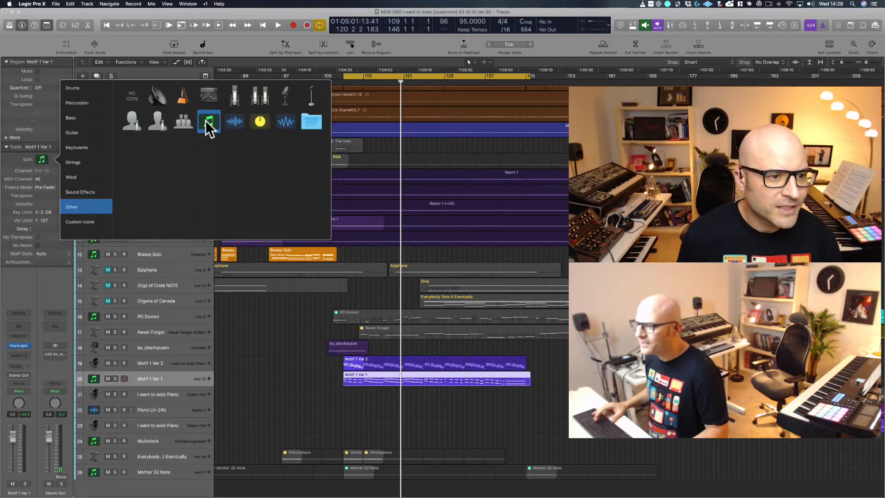
click(82, 146)
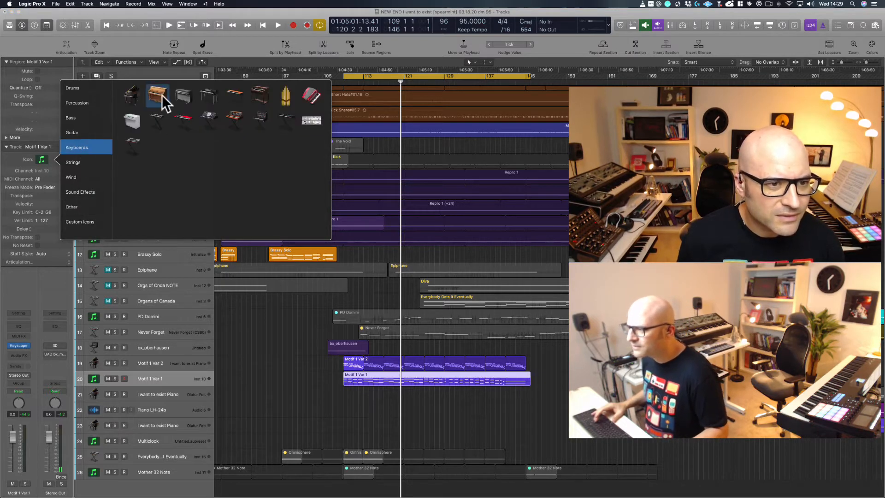
click(132, 96)
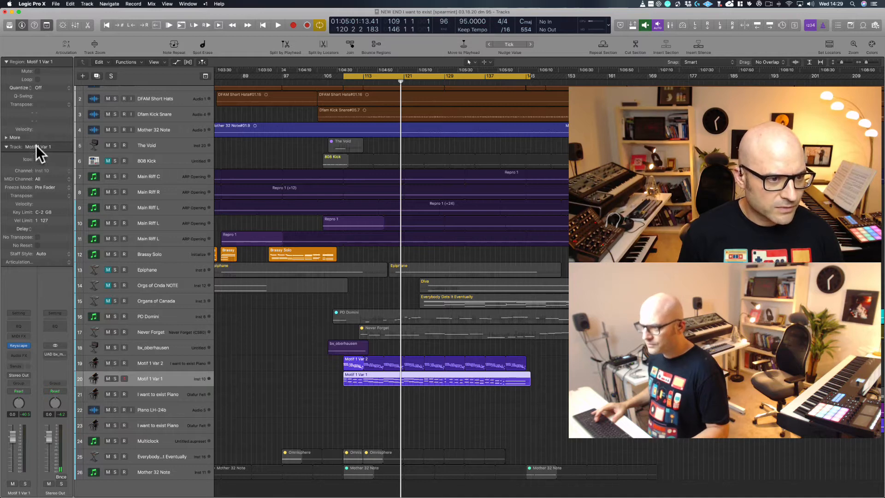
click(43, 159)
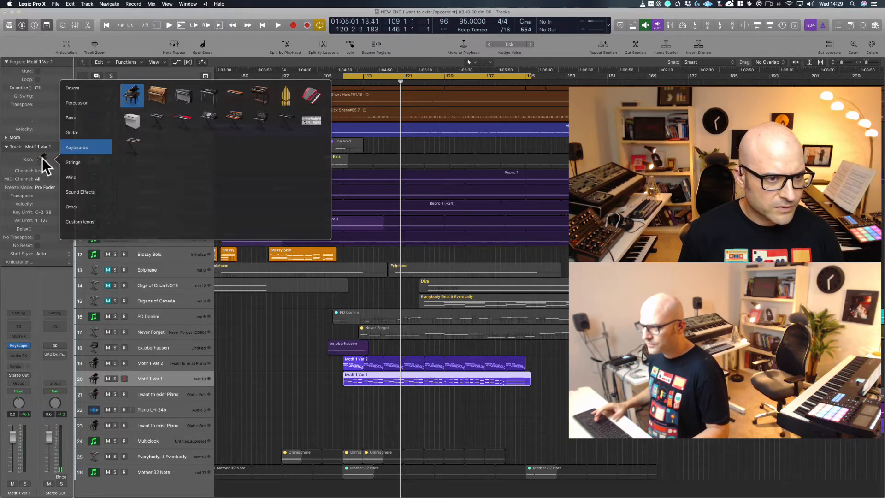
click(156, 95)
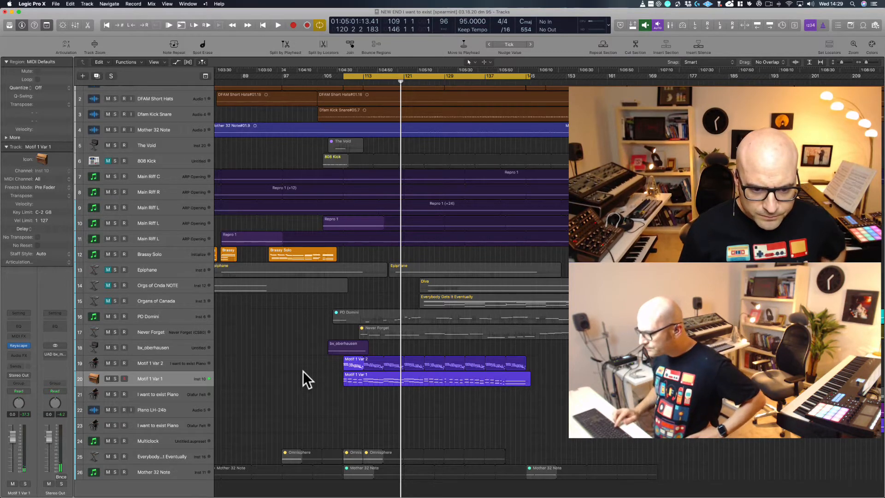
Step: Play the start of the cycled section briefly and insert the Console 1 plug-in on the Motif 1 Var 1 channel
key(space)
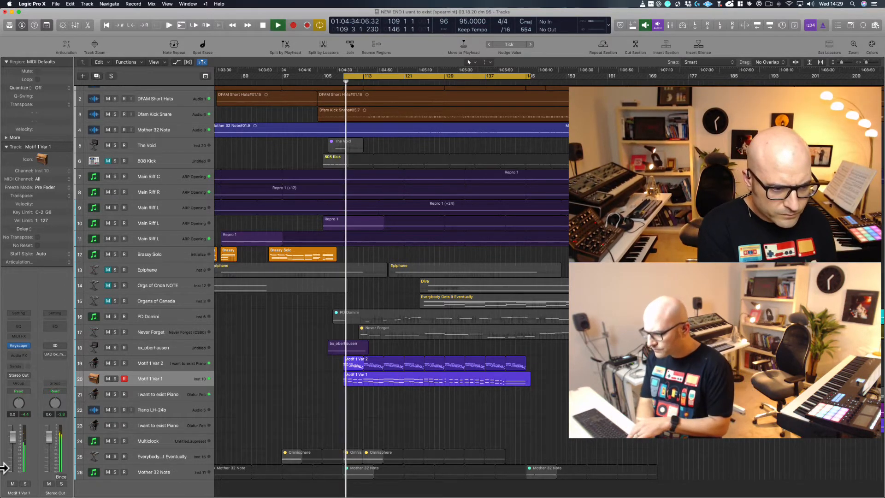
key(space)
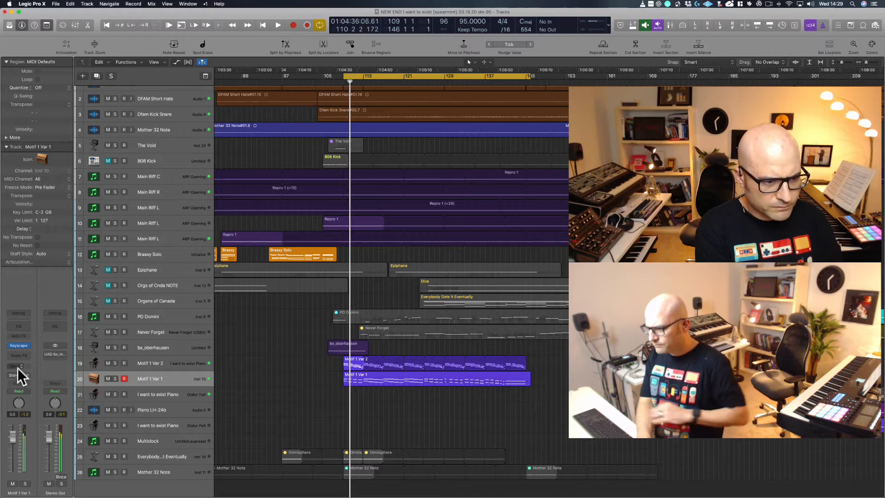
click(18, 359)
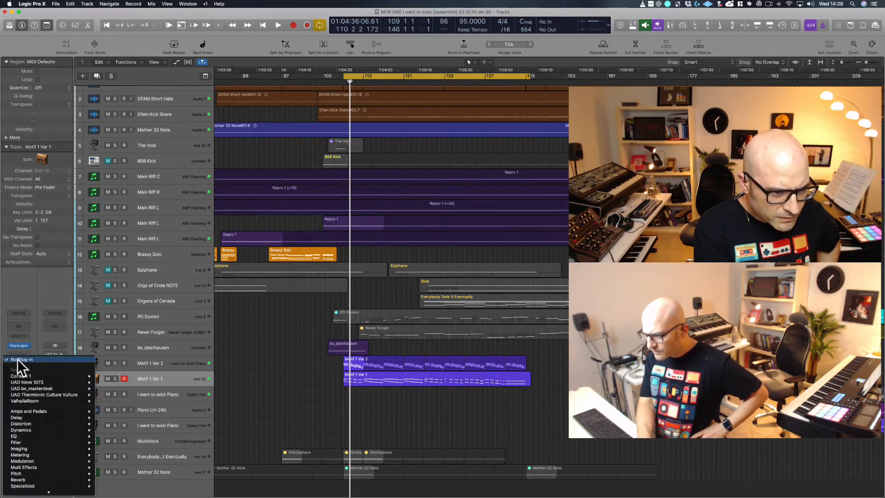
mouse_move(20, 376)
click(123, 375)
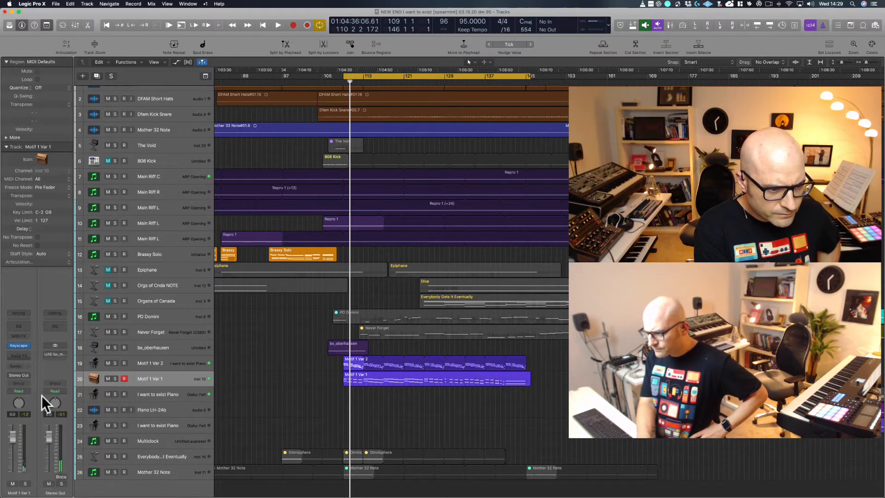
Step: Add a send to Bus 1 (Valhalla Room) on the Motif 1 Var 1 channel and raise its level
click(25, 366)
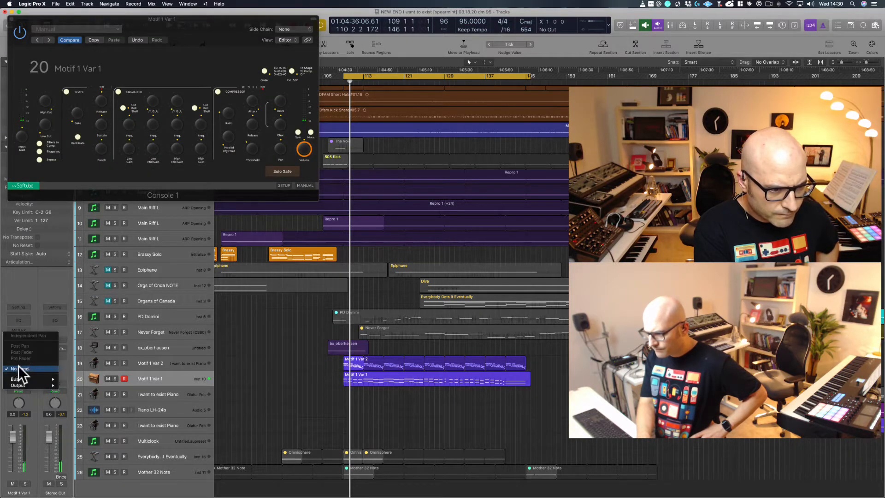
mouse_move(20, 380)
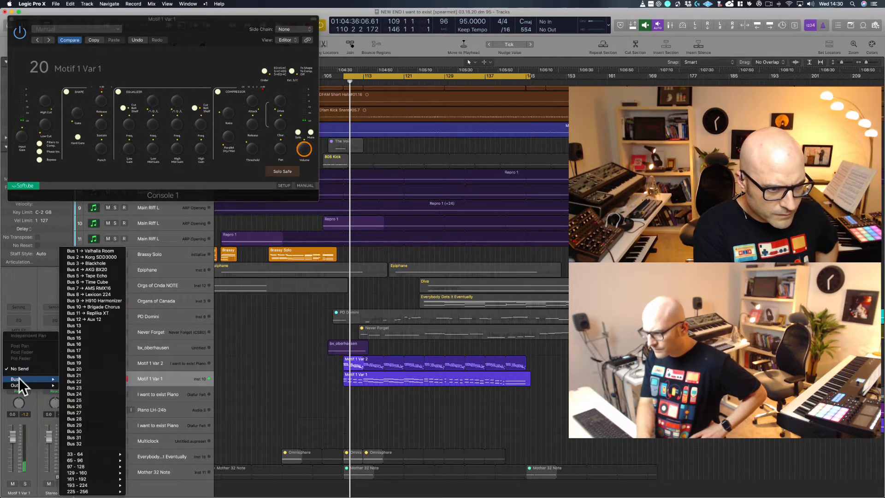
click(105, 251)
drag(26, 361, 26, 341)
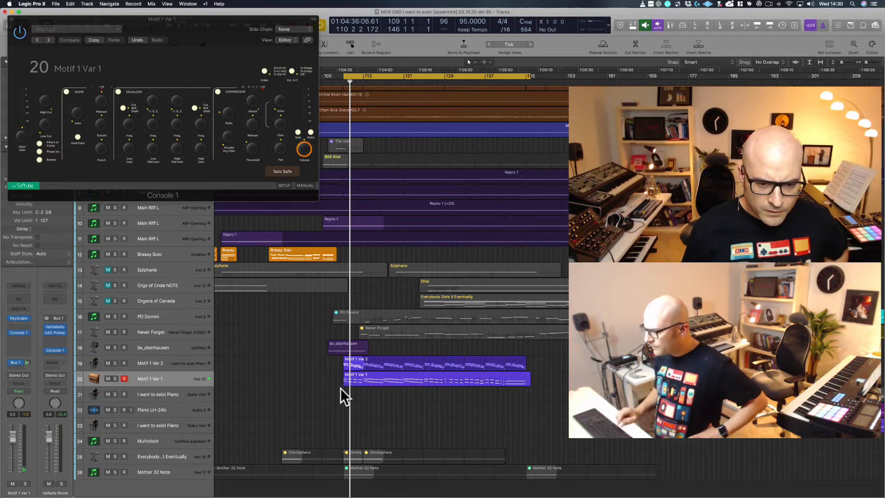
Step: Play the cycle, open the Motif 1 Var 1 region in the Piano Roll, try a lower channel volume and reset it to 0.0 dB
key(space)
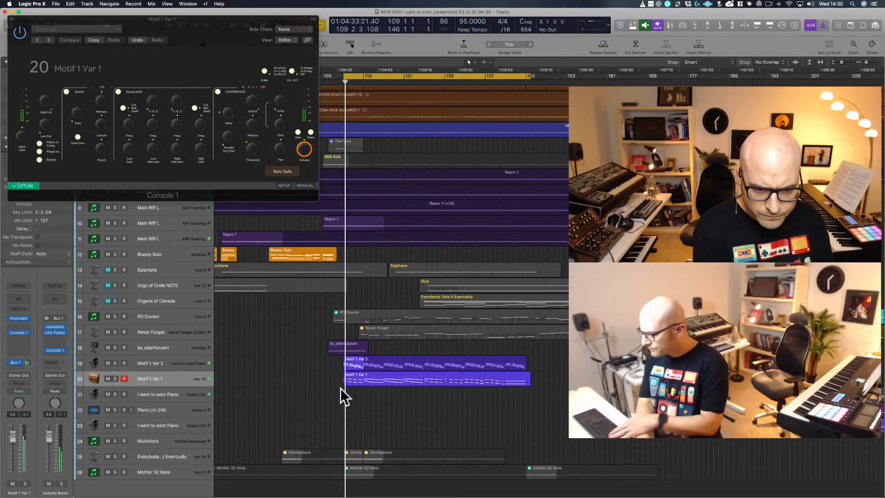
double_click(371, 383)
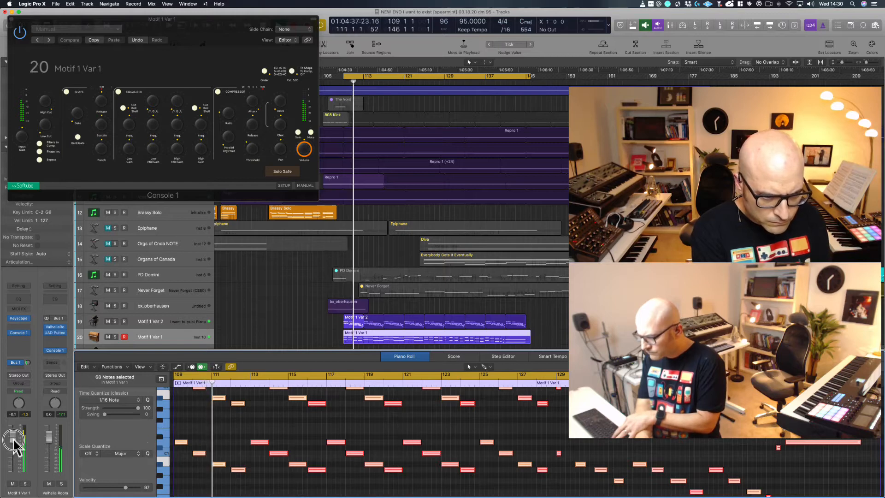
drag(14, 437, 12, 465)
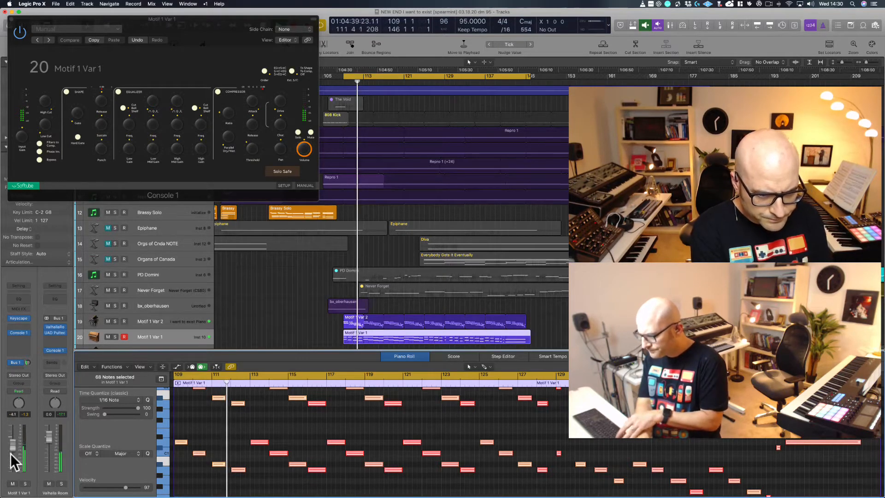
alt+click(11, 460)
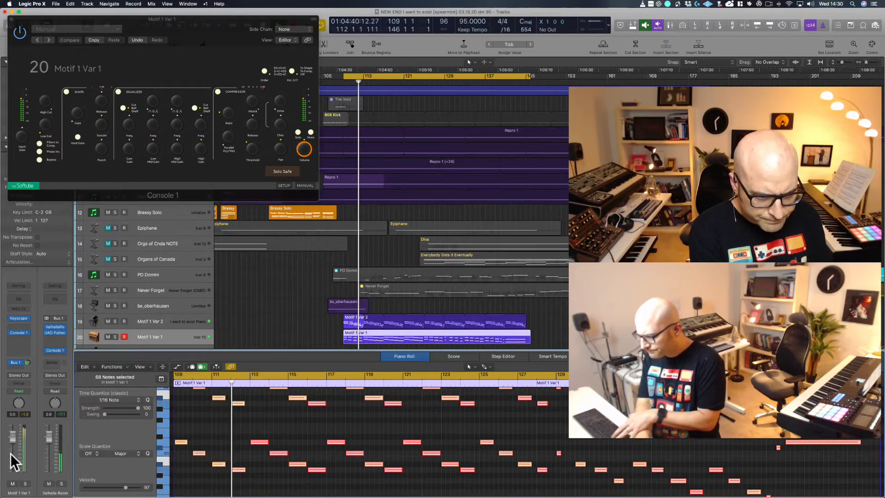
Step: Set the time quantize of all Motif 1 Var 1 notes to 1/1 Note at strength 70 and play the cycle
click(139, 400)
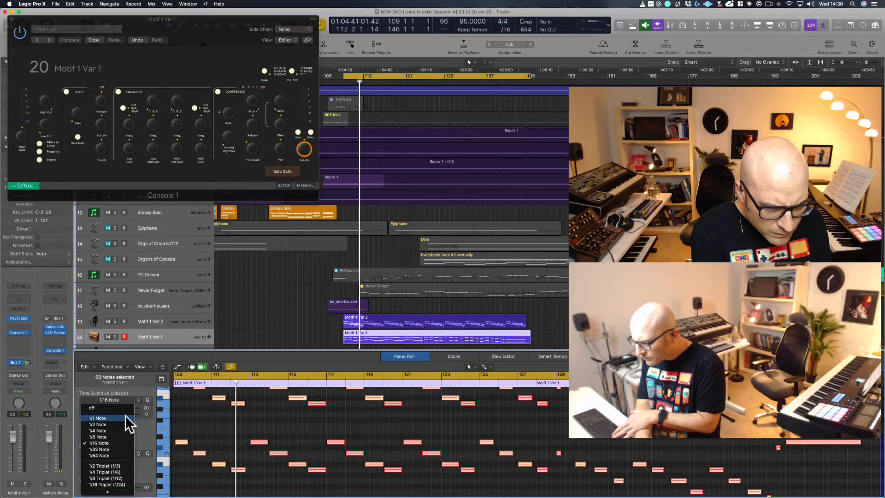
click(124, 417)
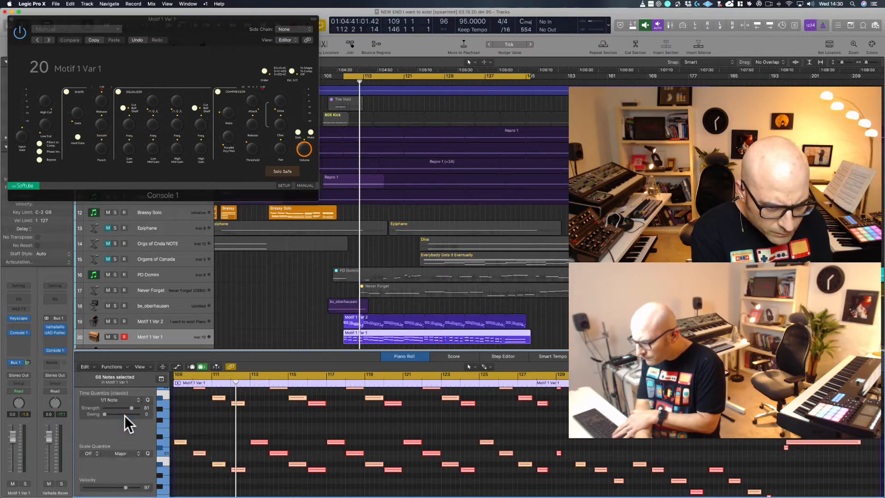
scroll(249, 432, up, 3)
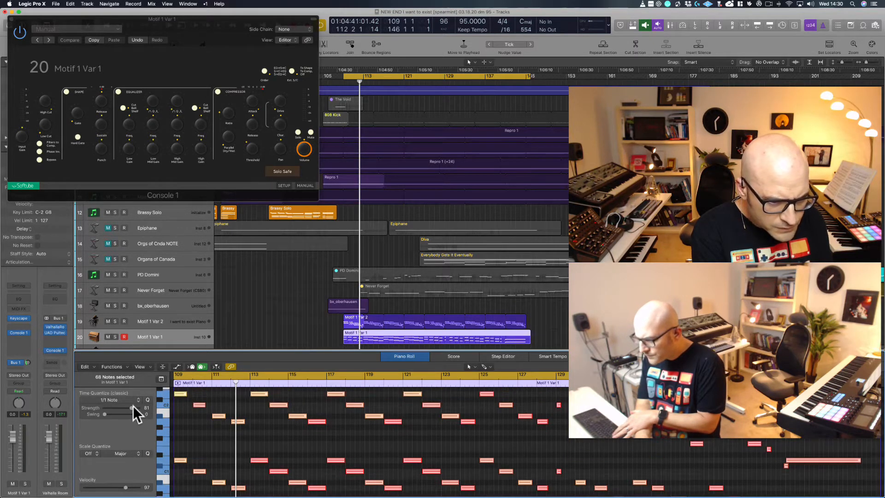
drag(131, 409, 130, 411)
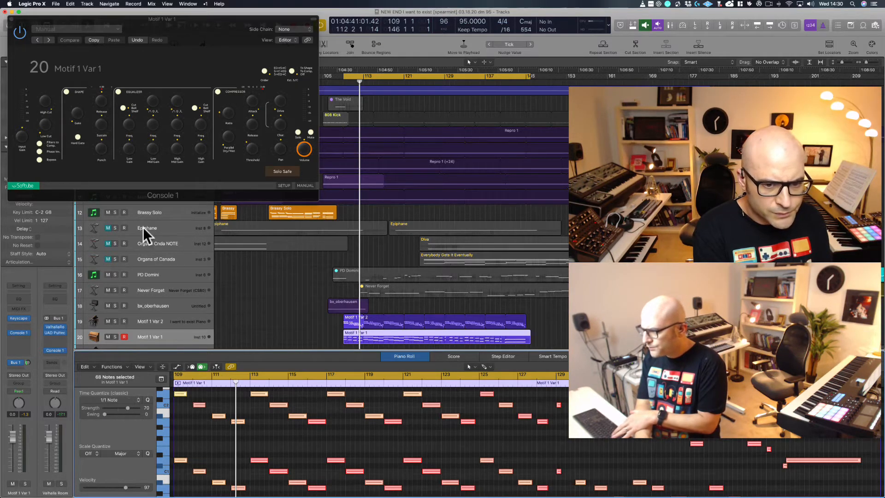
click(261, 317)
key(space)
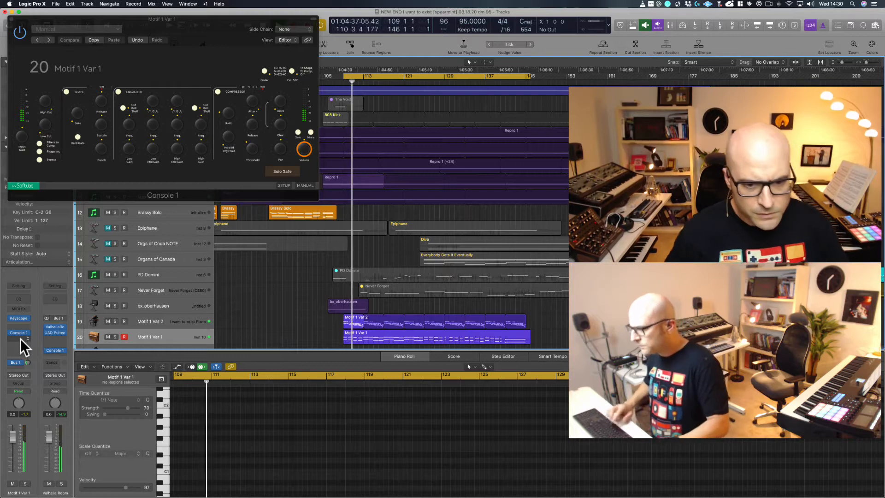
Step: Show the note velocity lane for the Motif 1 Var 1 region, lower the velocities of all its notes and close the Piano Roll
click(422, 334)
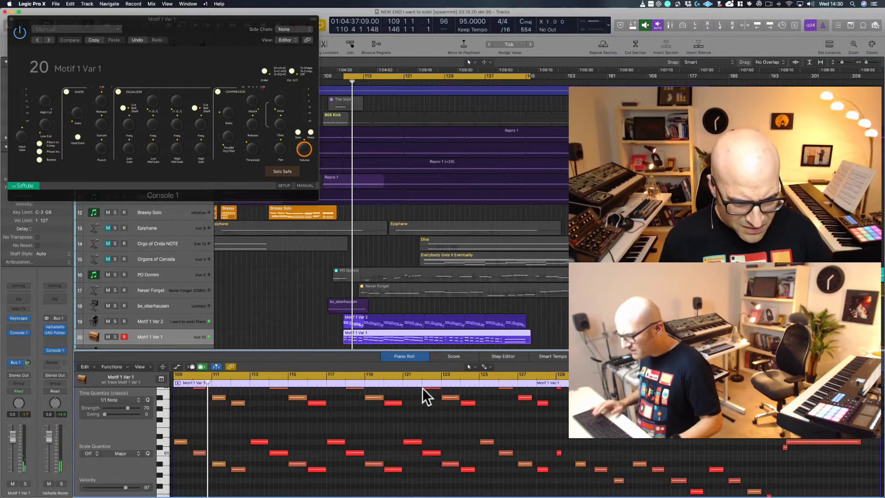
drag(253, 350, 268, 271)
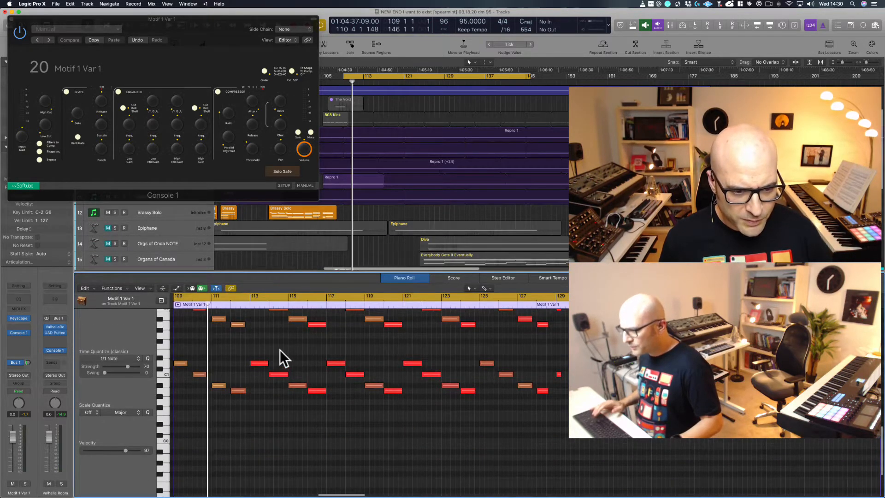
key(super+a)
scroll(281, 350, up, 3)
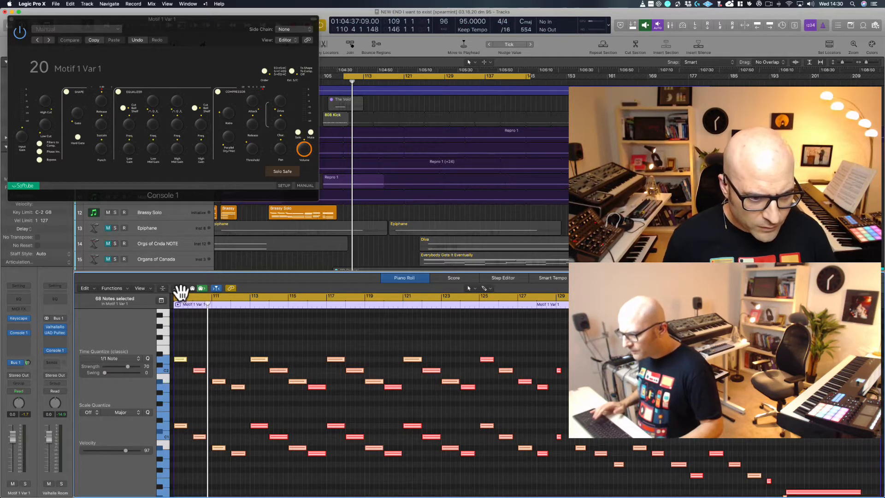
click(178, 289)
drag(252, 424, 254, 443)
key(p)
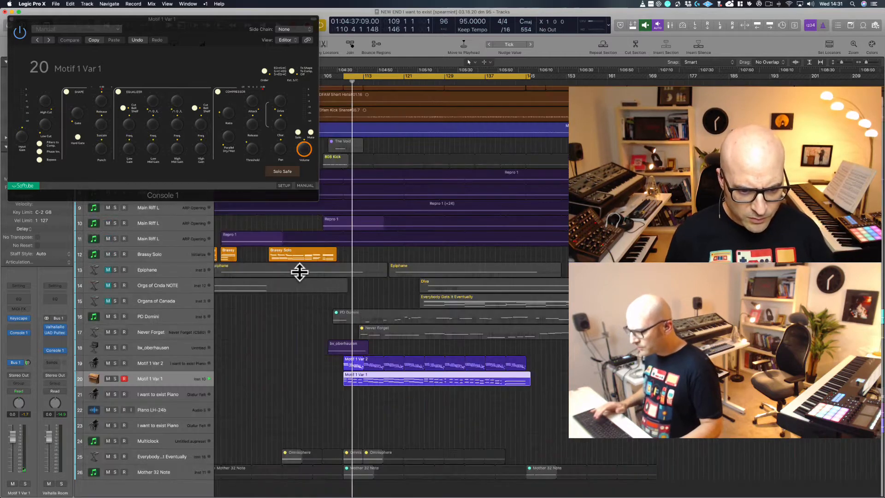
Step: Play the start of the cycle, compare the Motif 1 Var 1 and Motif 1 Var 2 tracks and close the Console 1 window
click(405, 377)
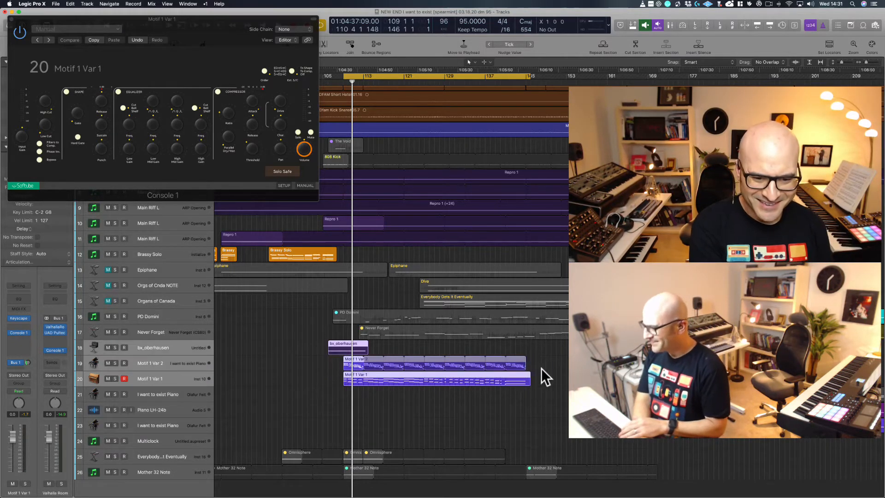
drag(543, 370, 229, 397)
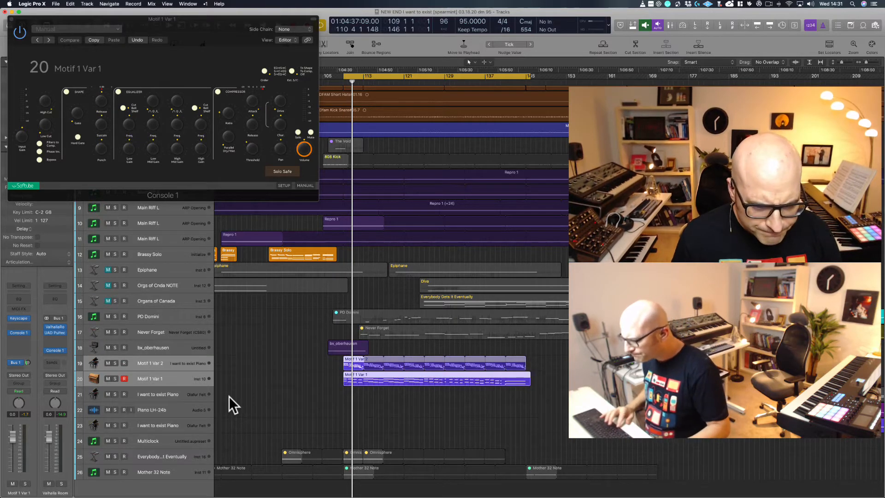
key(space)
click(159, 382)
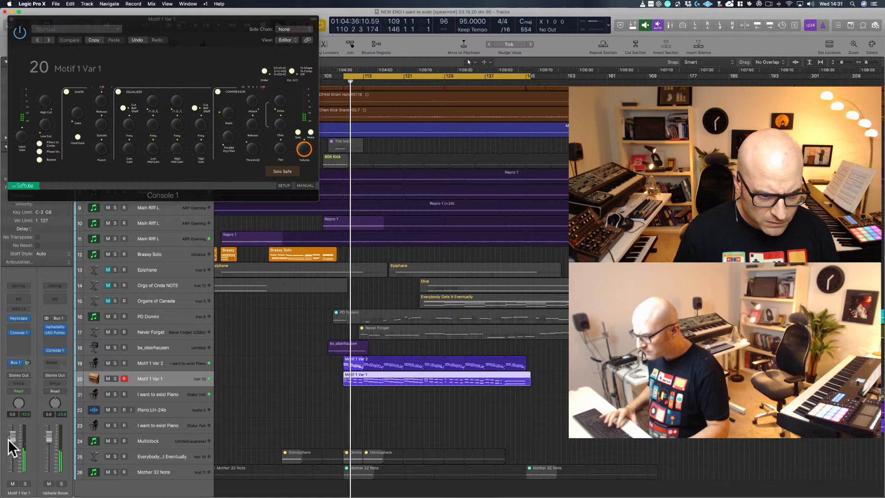
click(159, 361)
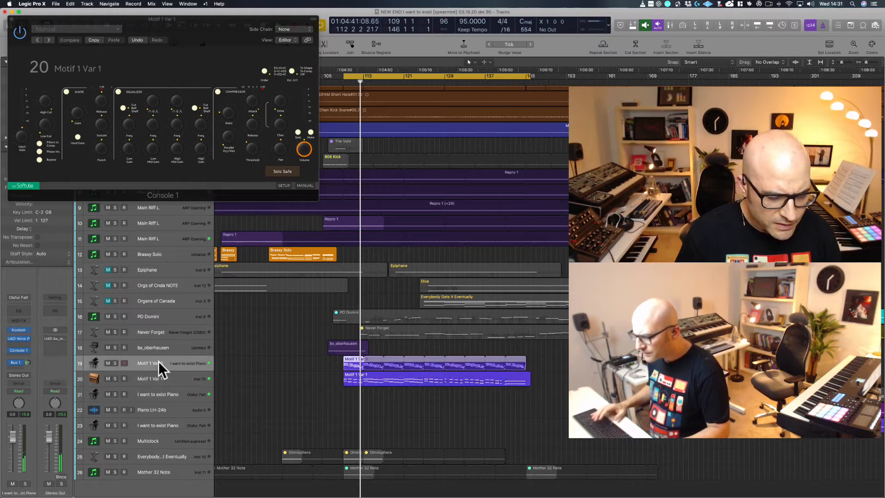
click(162, 377)
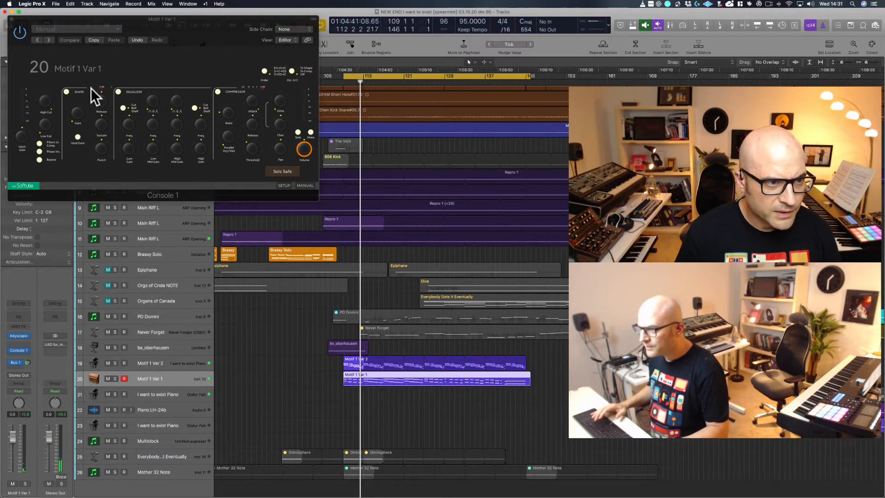
click(13, 18)
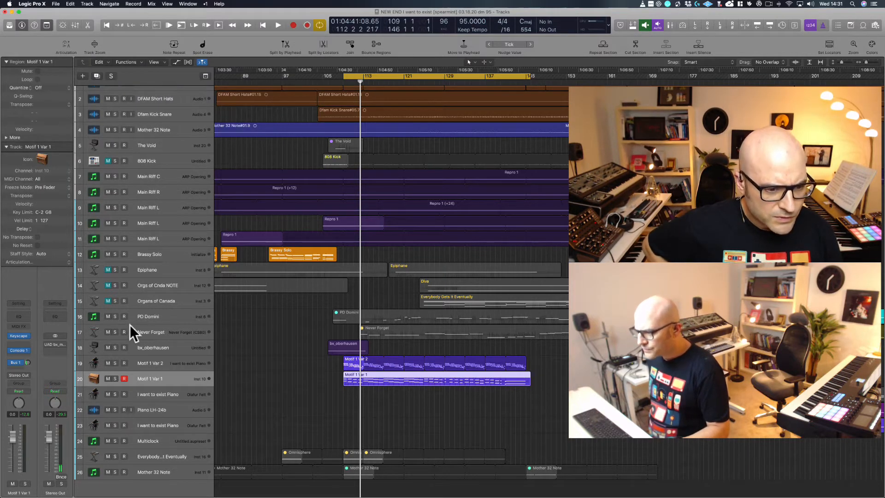
click(159, 363)
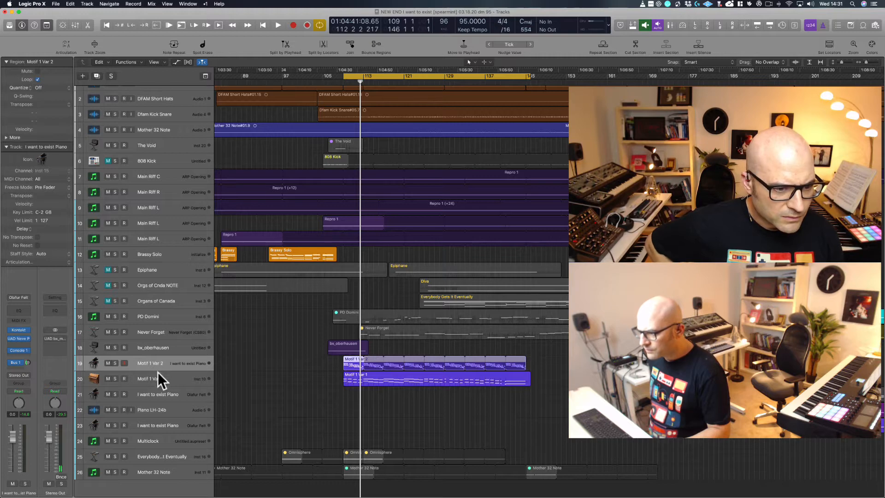
click(158, 377)
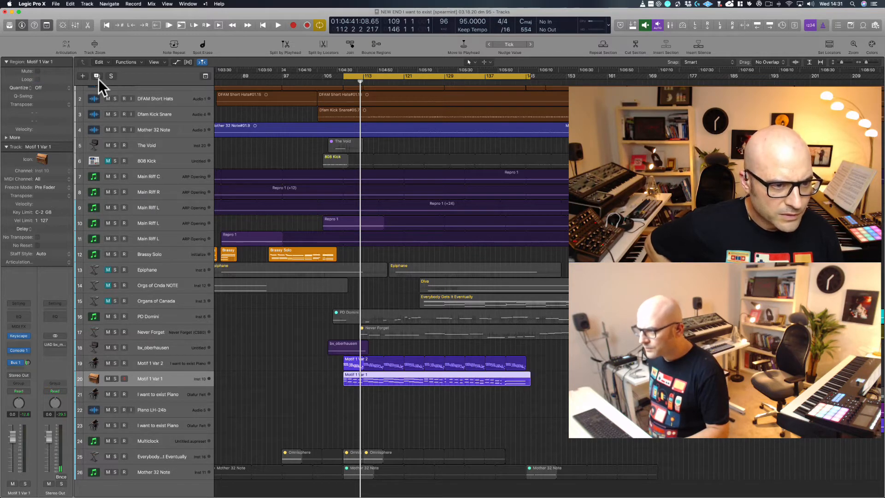
key(super+d)
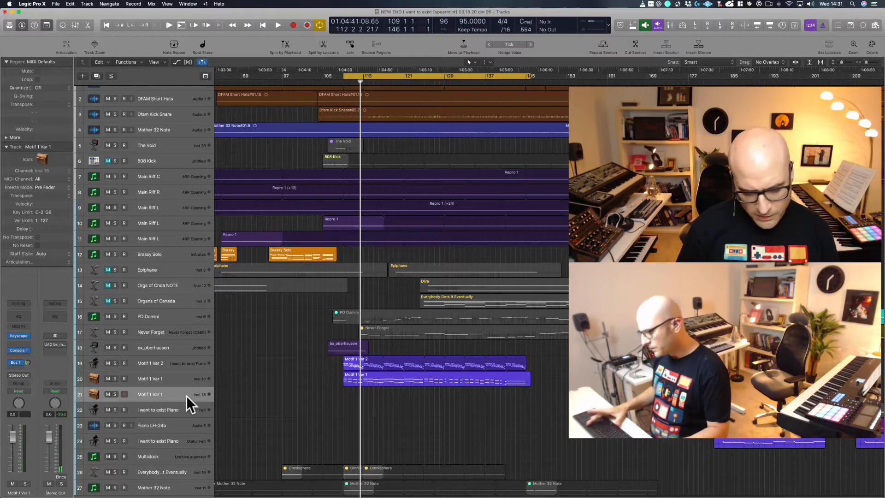
key(super+BackSpace)
Step: Reassign the Motif 1 Var 2 track to the Motif 1 Var 1 (Inst 10) software instrument and play the cycle
click(141, 362)
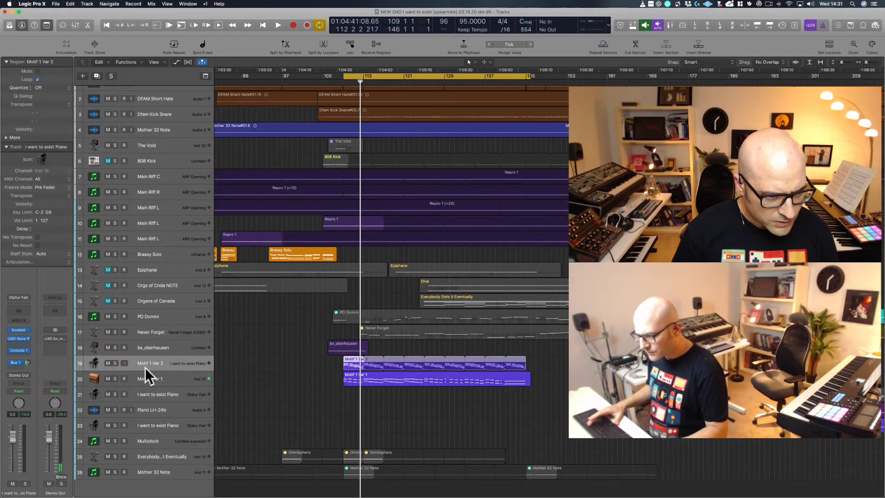
right_click(146, 364)
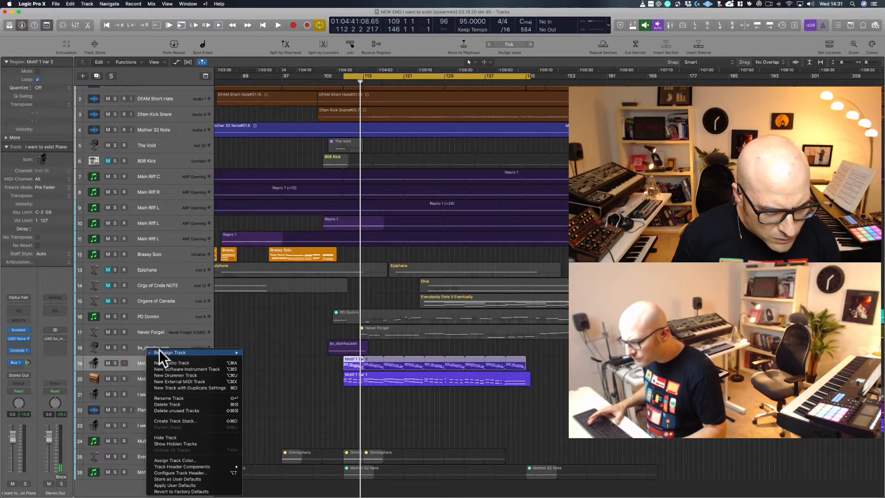
mouse_move(159, 351)
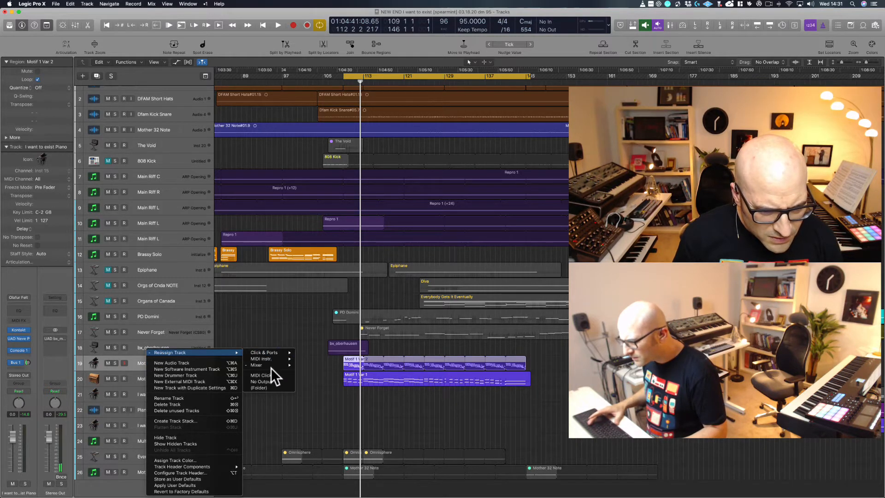
mouse_move(271, 366)
mouse_move(323, 389)
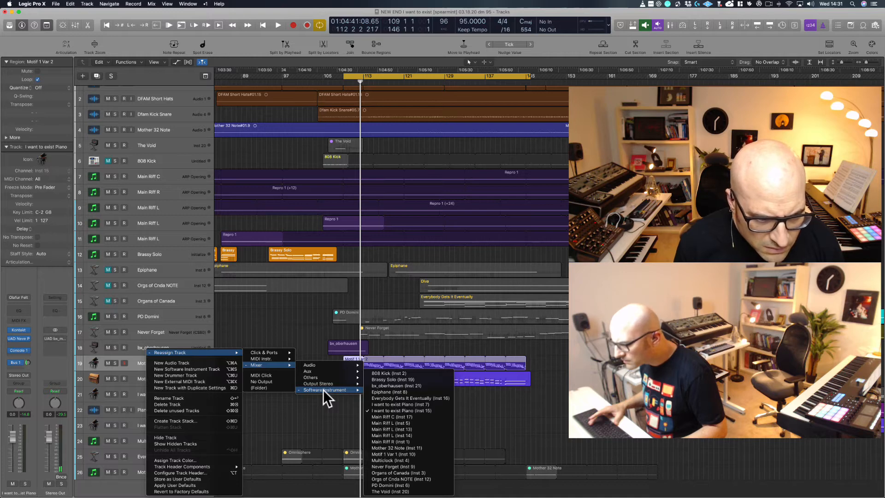
click(386, 453)
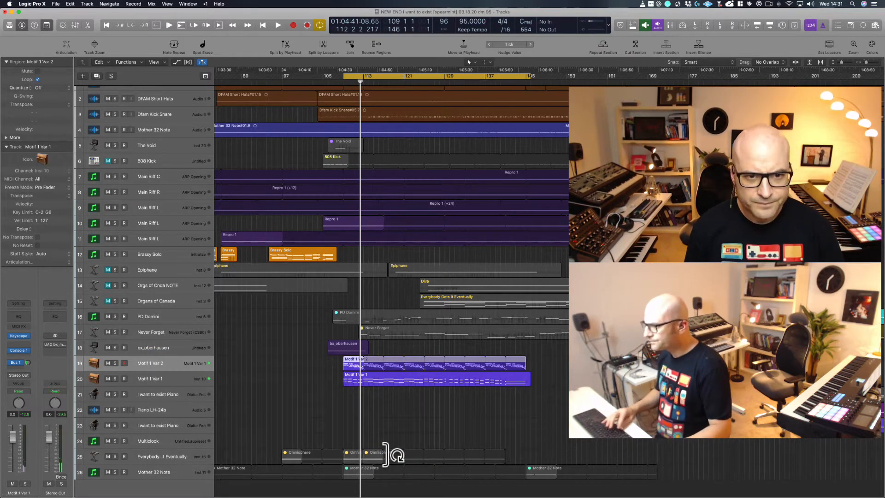
key(space)
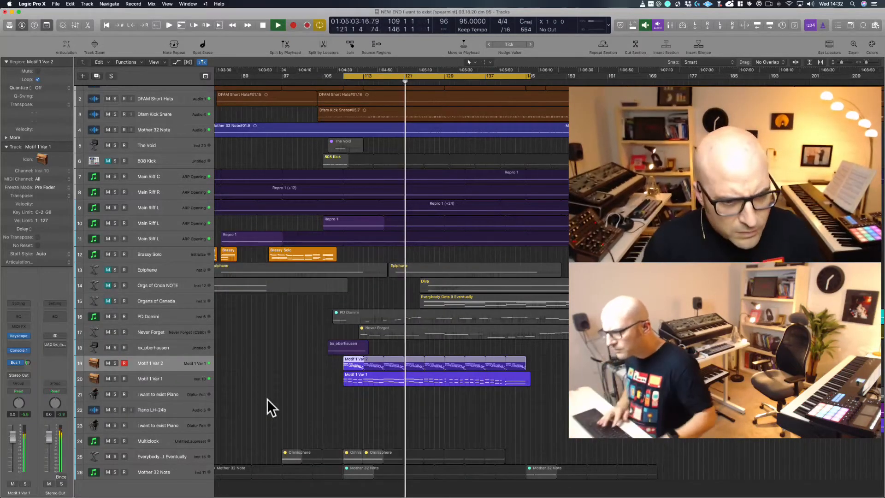
key(space)
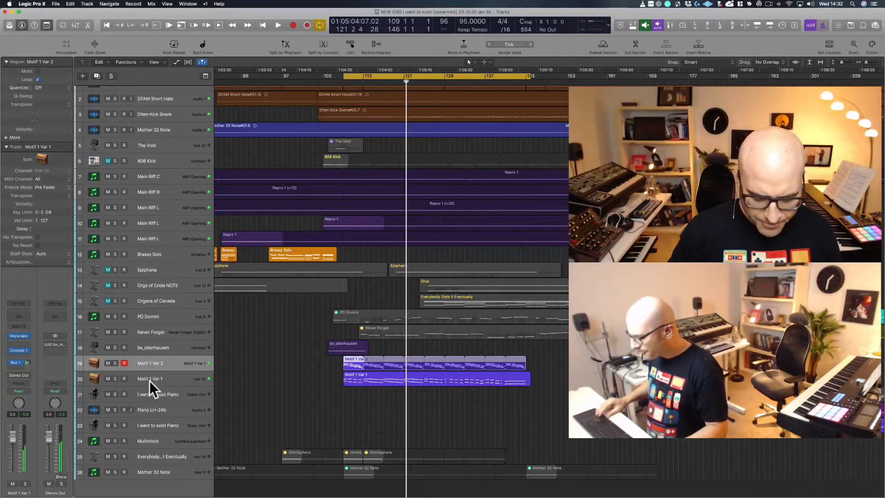
Step: Move the two Motif 1 tracks directly below 808 Kick and lower their Console 1 volume to -7.8 dB during playback
shift+click(150, 380)
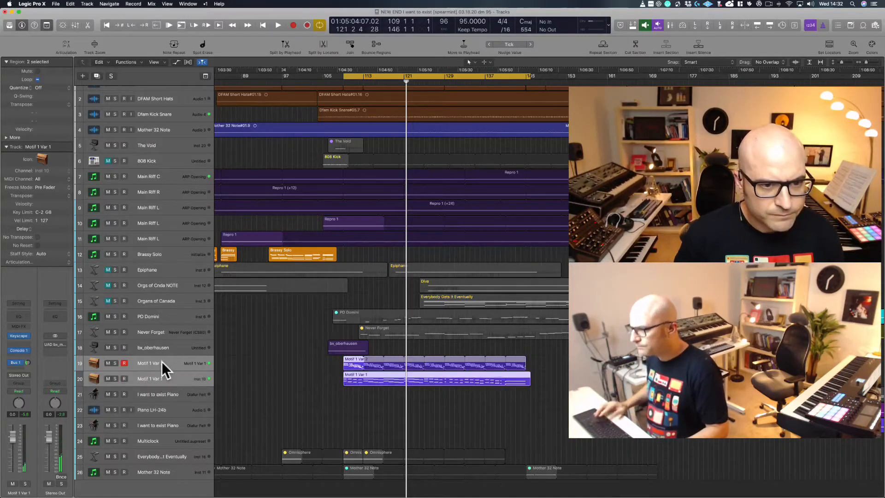
drag(161, 362, 173, 164)
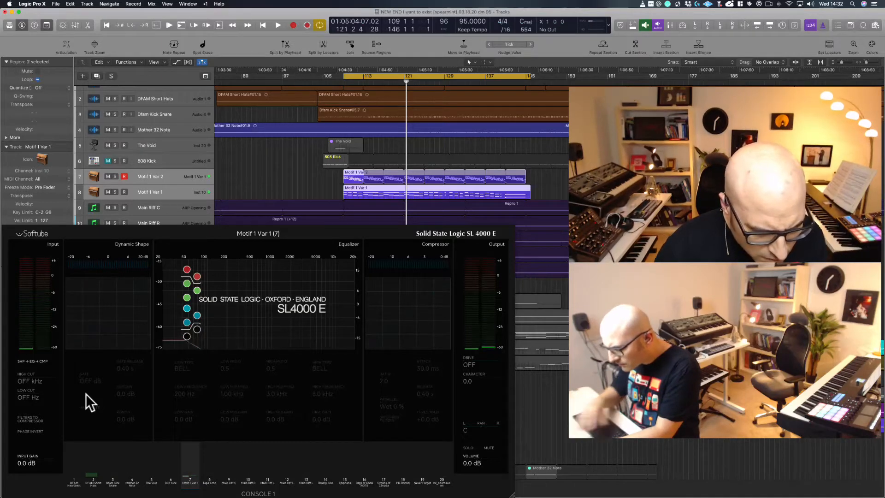
key(space)
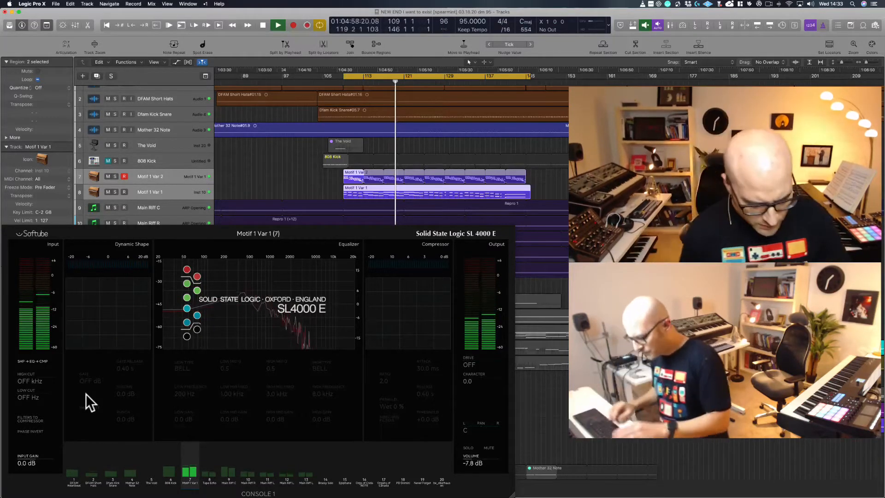
click(232, 175)
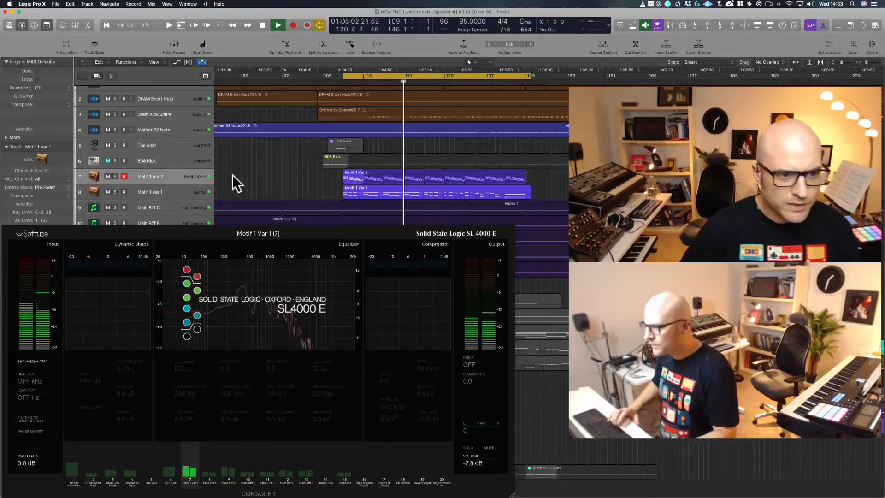
key(space)
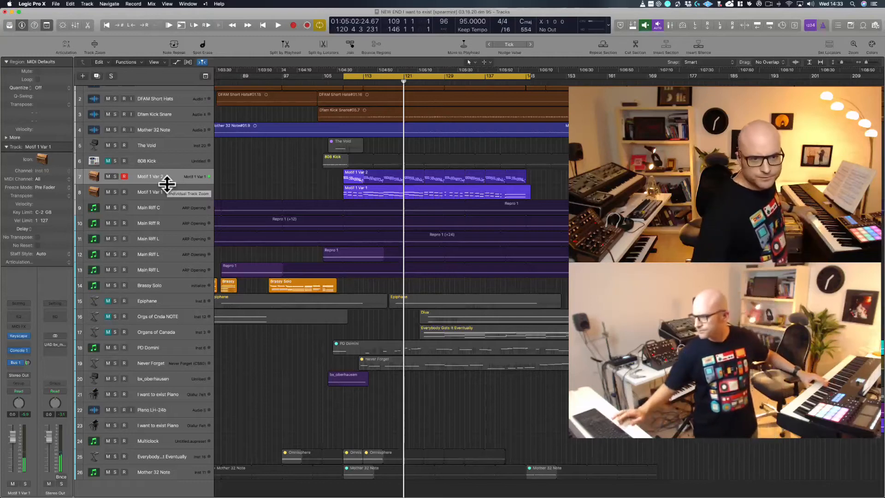
Step: Perform a new piano melody over the playing cycle and capture it as a recording on the selected Motif 1 track
key(space)
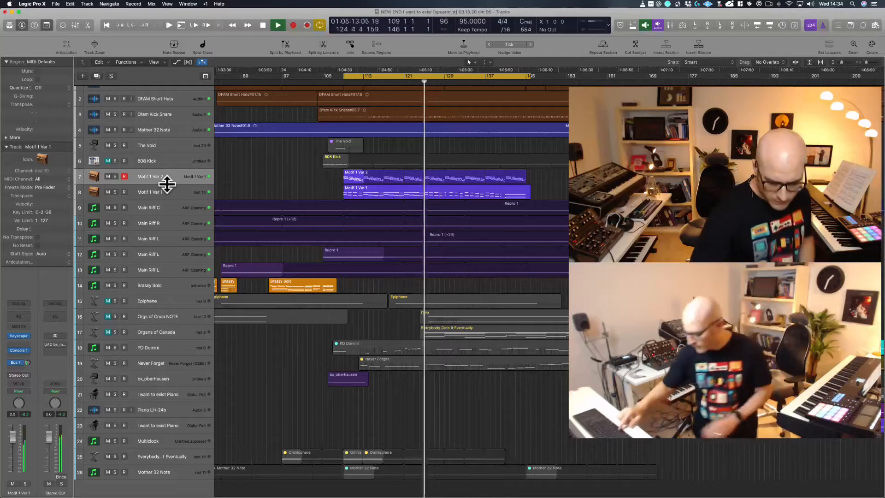
key(space)
key(shift+r)
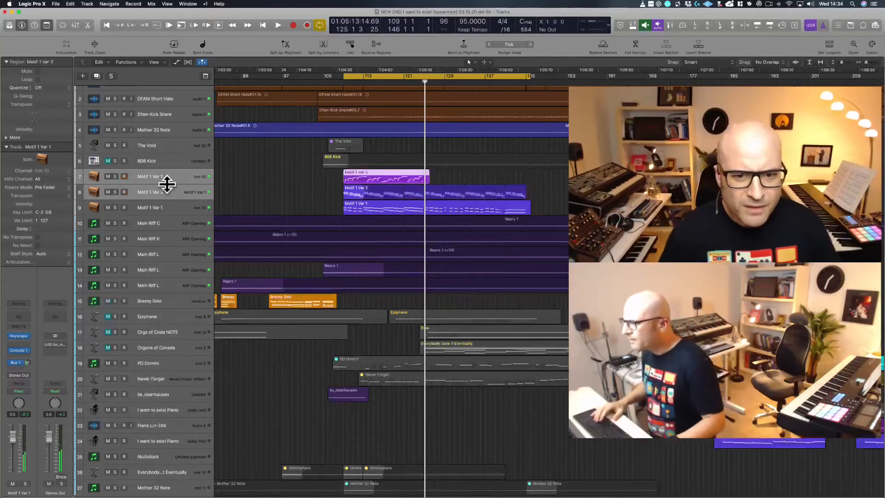
Step: Shorten the captured melody region to end shortly after bar 117 and fine-tune its end while playing it back
click(412, 178)
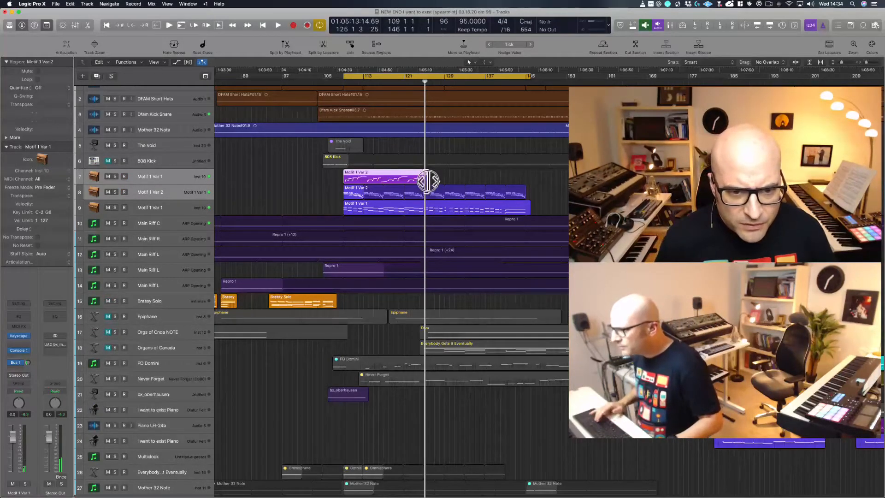
drag(428, 180, 385, 181)
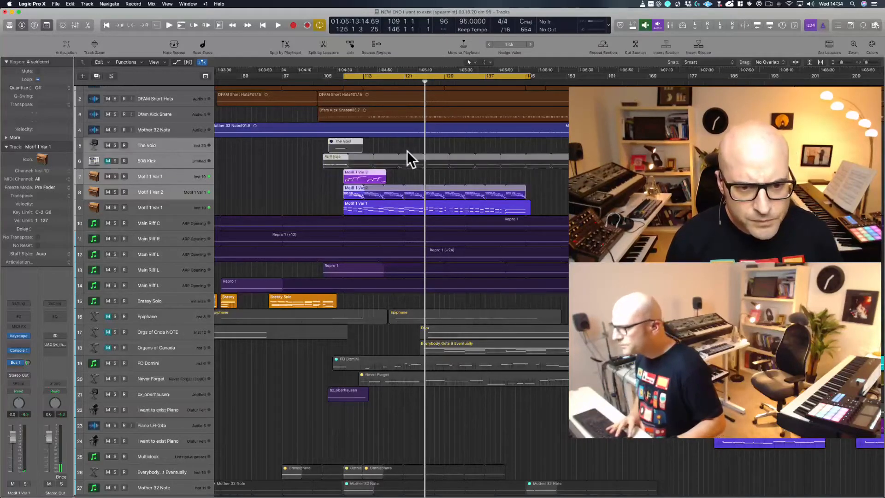
click(331, 179)
drag(323, 215, 451, 155)
key(space)
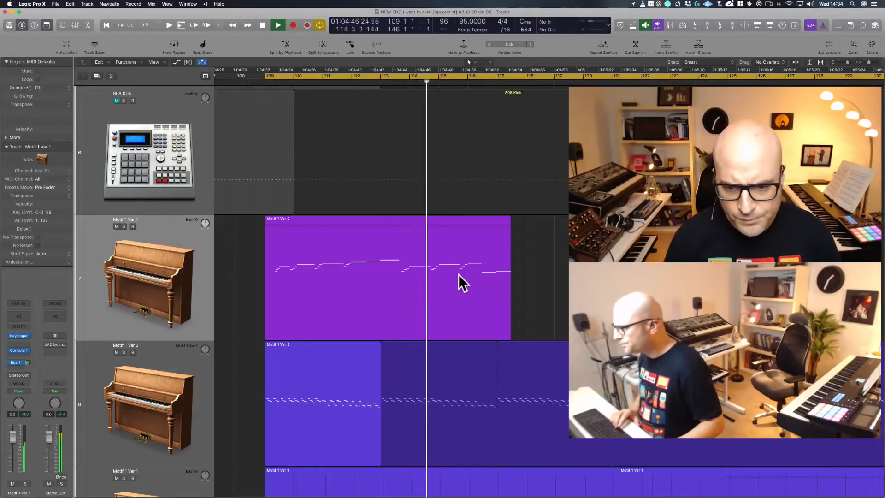
mouse_move(508, 337)
mouse_down()
mouse_move(538, 336)
mouse_move(511, 336)
mouse_up()
key(space)
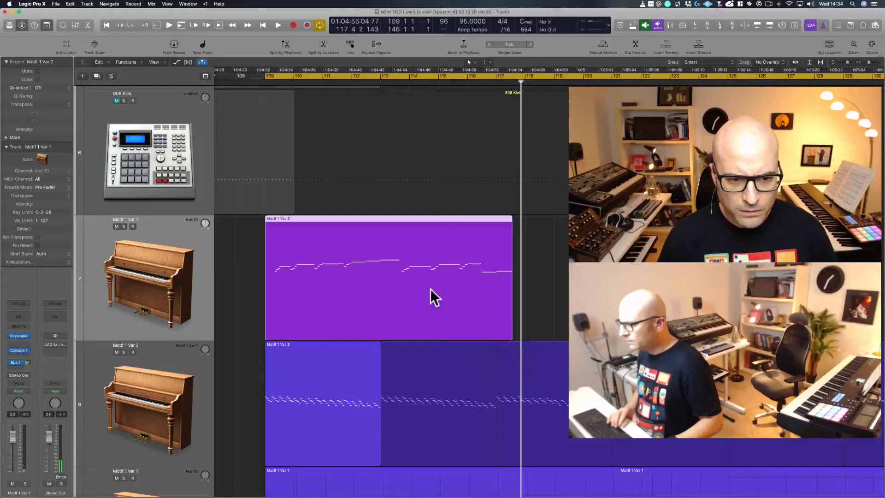
Step: Open the captured melody region in the Piano Roll and play its opening notes to check their timing
double_click(303, 264)
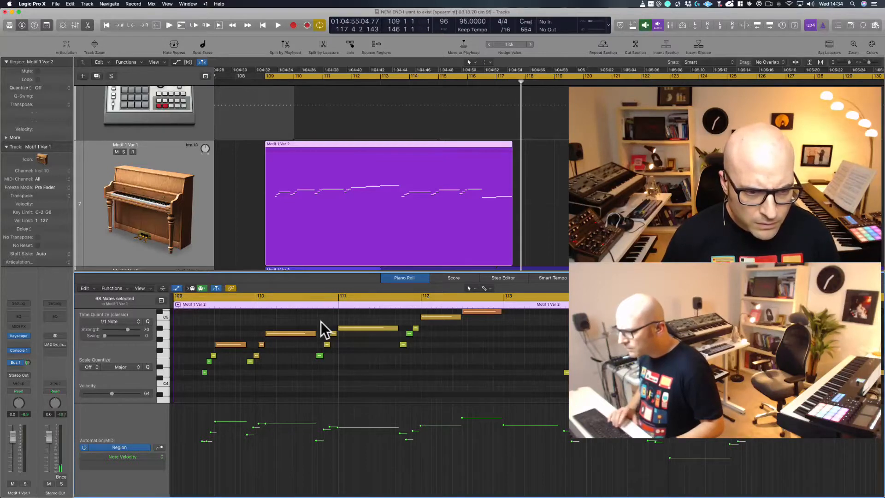
key(space)
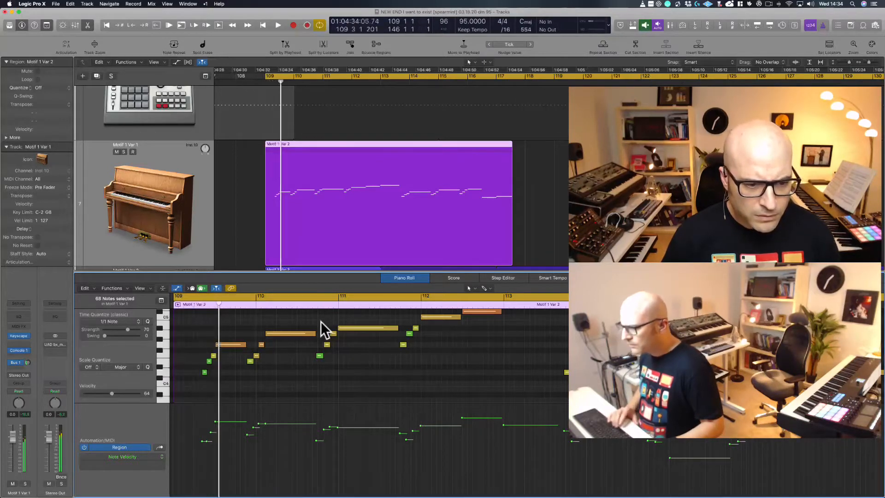
key(space)
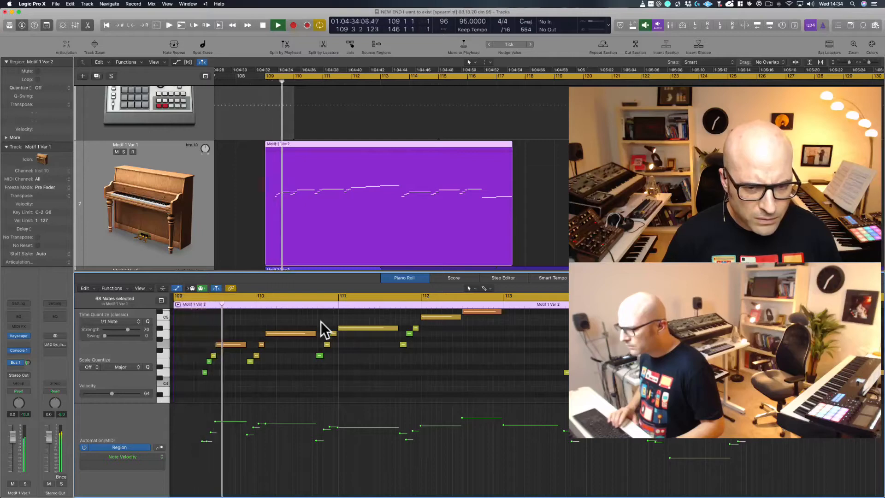
key(space)
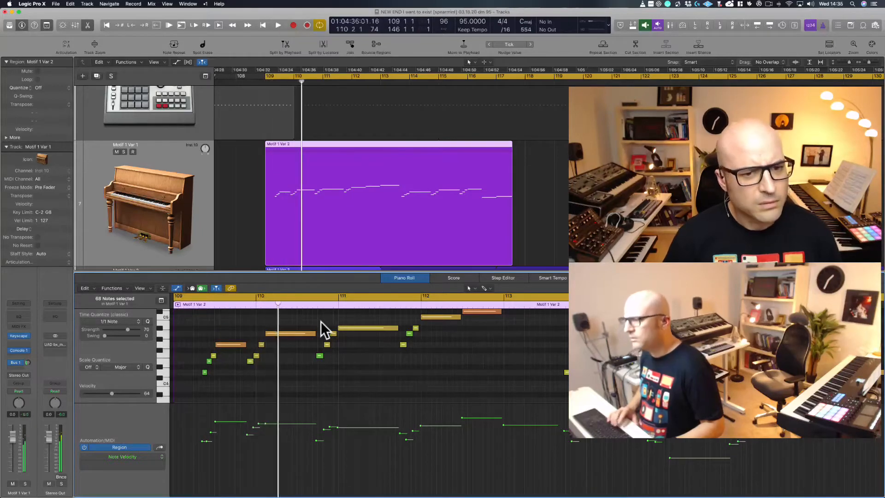
Step: Close the Piano Roll and play the captured melody in the arrangement from bar 109
click(257, 227)
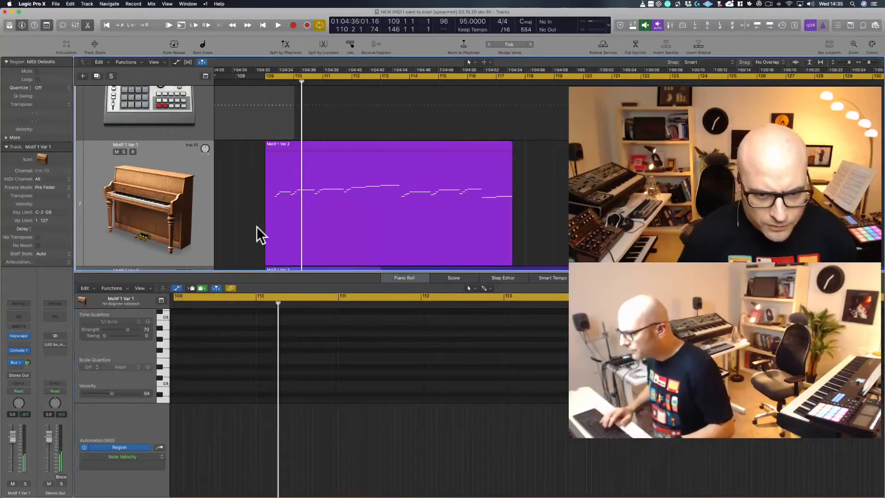
key(1)
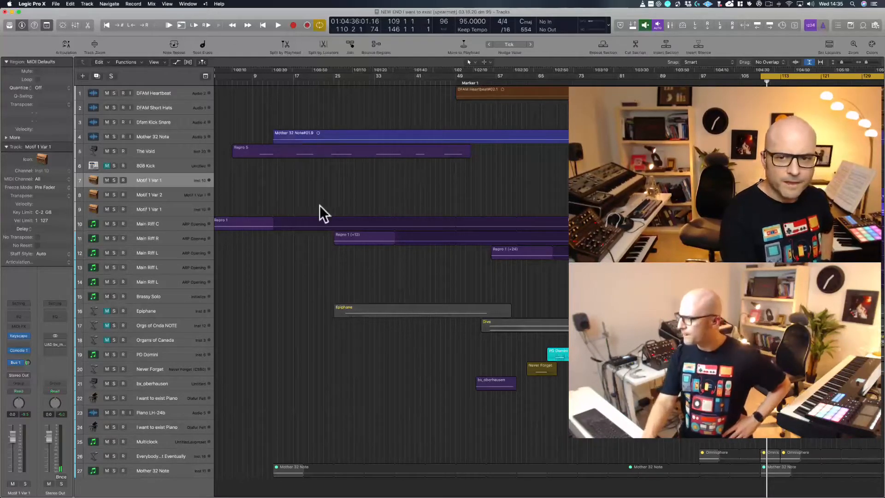
scroll(319, 206, right, 10)
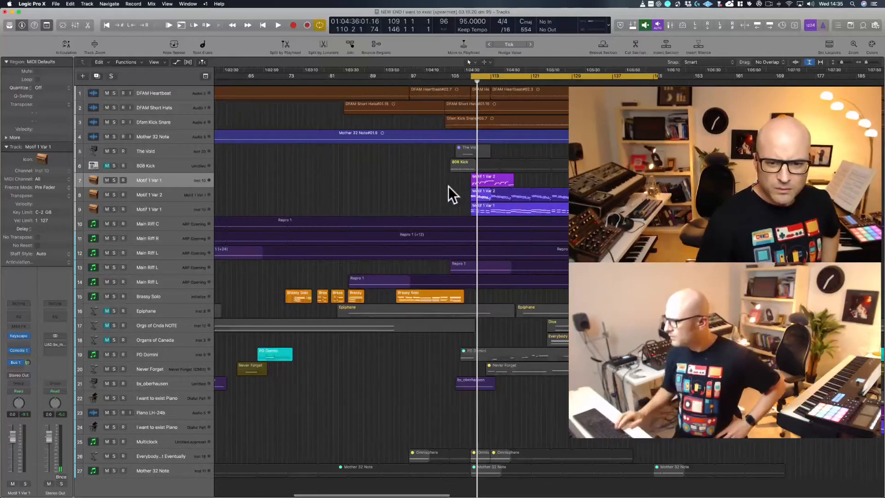
key(space)
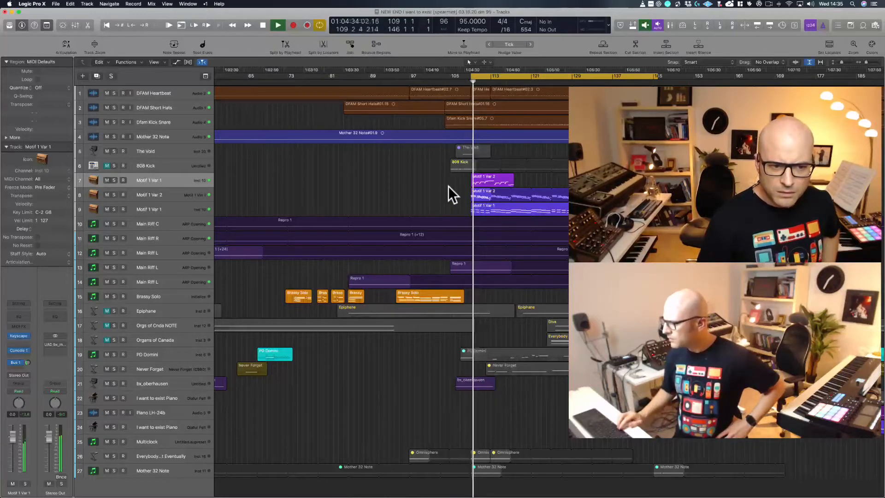
key(space)
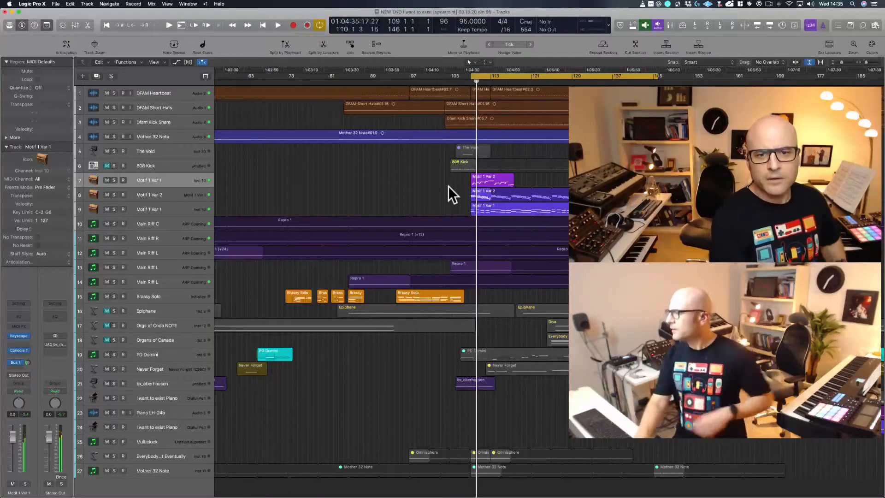
Step: Delete the captured melody region and try to record a new take on the first Motif 1 Var 1 track
key(Delete)
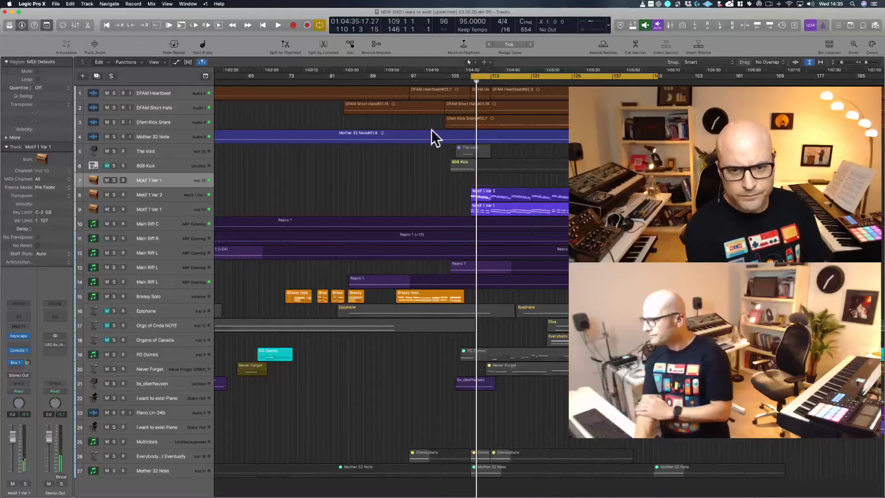
click(292, 25)
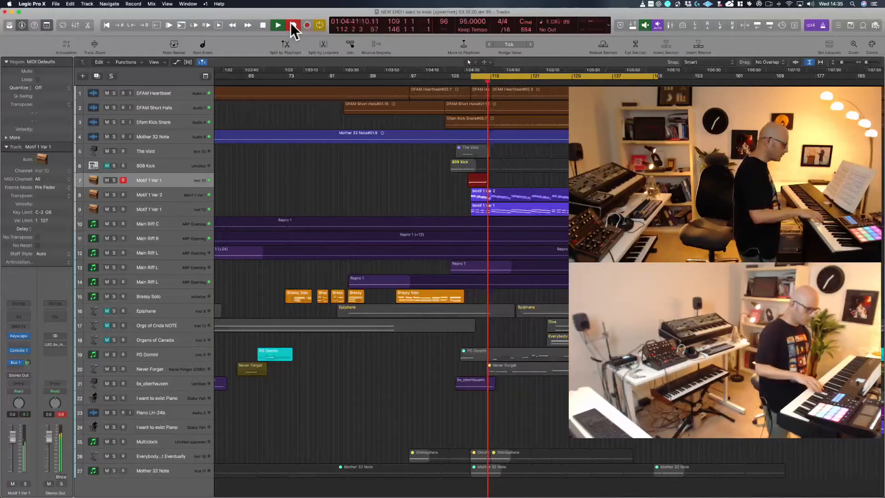
key(space)
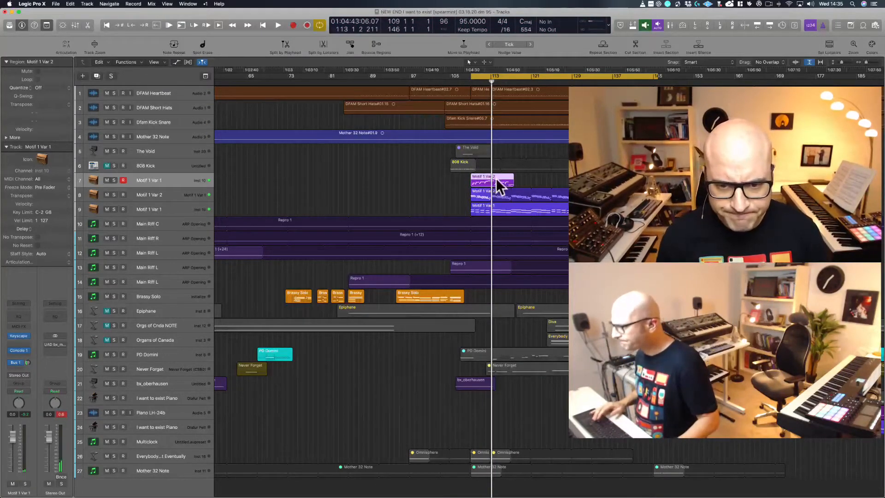
Step: Open the earlier captured melody region in the Piano Roll and examine its notes
double_click(495, 180)
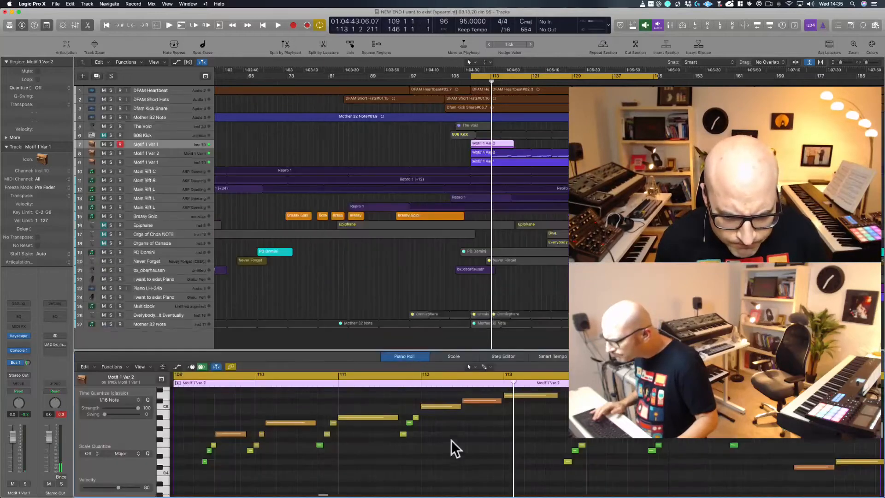
scroll(451, 440, up, 1)
mouse_move(309, 496)
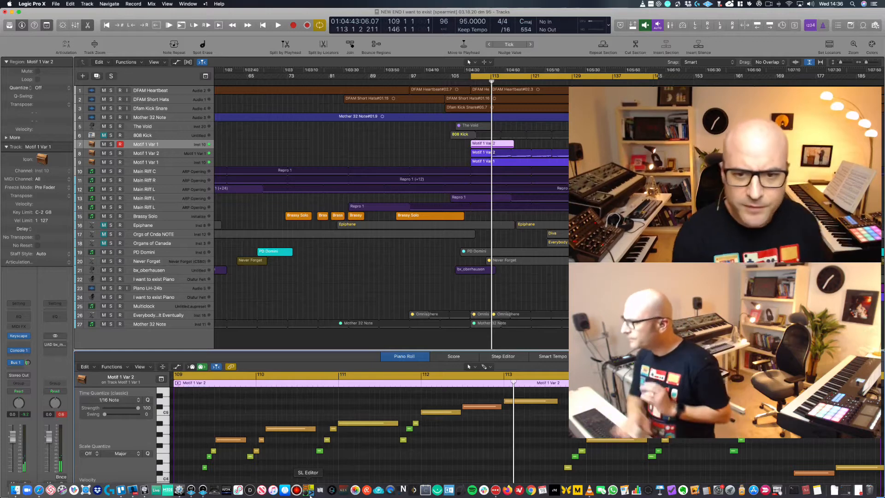
click(412, 288)
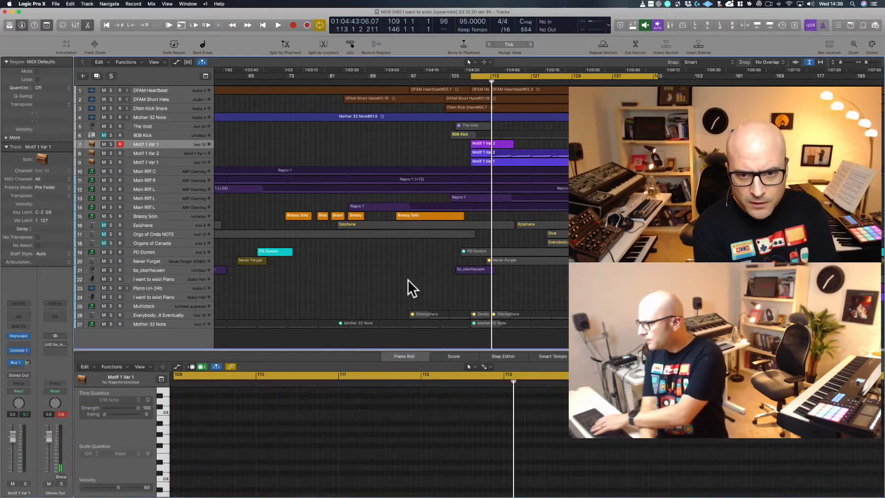
Step: Delete the captured melody region from the upper Motif 1 Var 1 track and record a new take until about bar 118
click(486, 138)
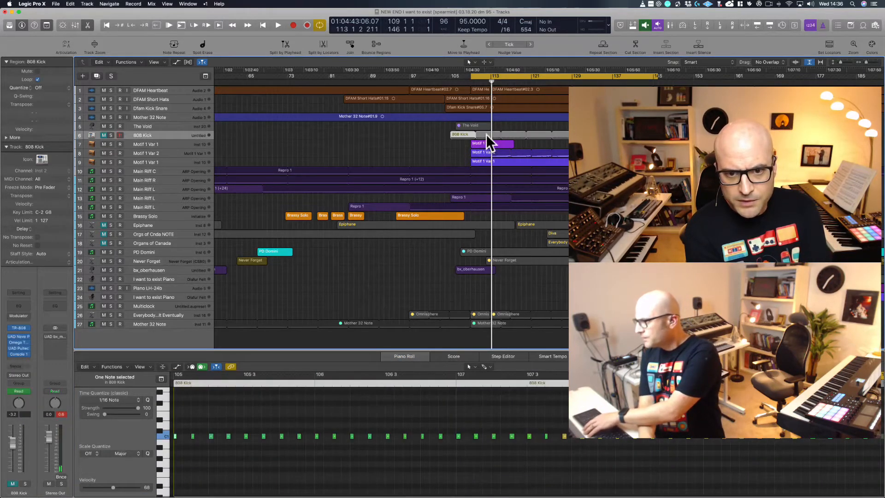
click(486, 146)
key(BackSpace)
click(293, 26)
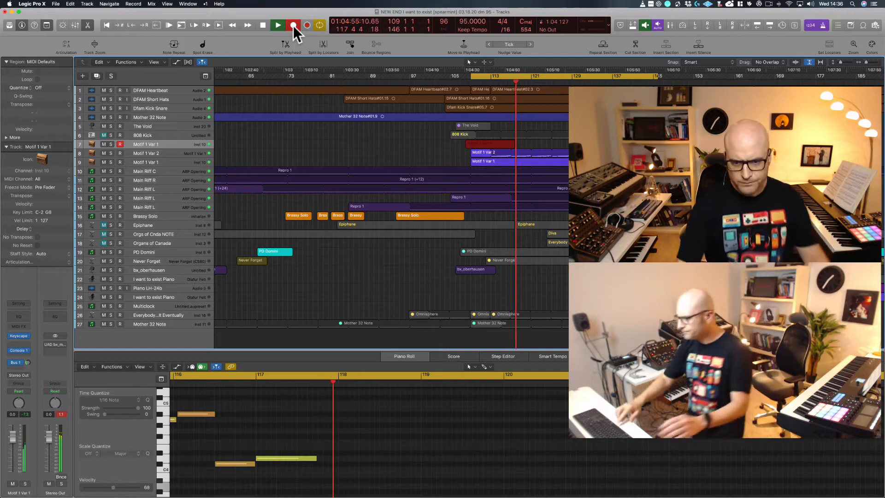
key(space)
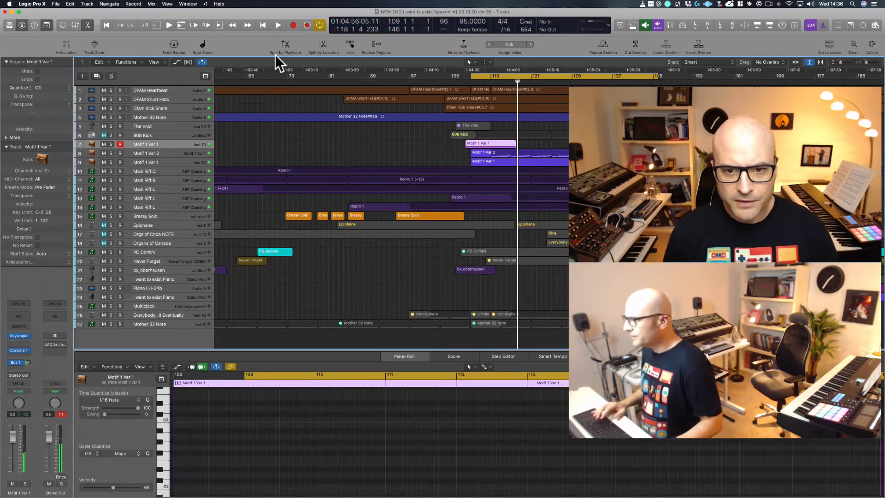
Step: Set the cycle range to run from bar 109 to bar 118, around the new recording
drag(474, 158, 551, 113)
scroll(400, 254, right, 5)
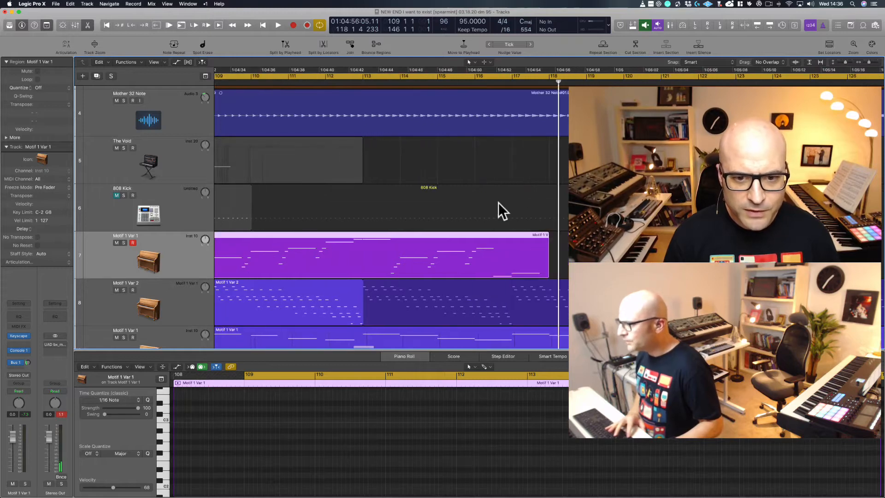
ctrl+alt+click(488, 157)
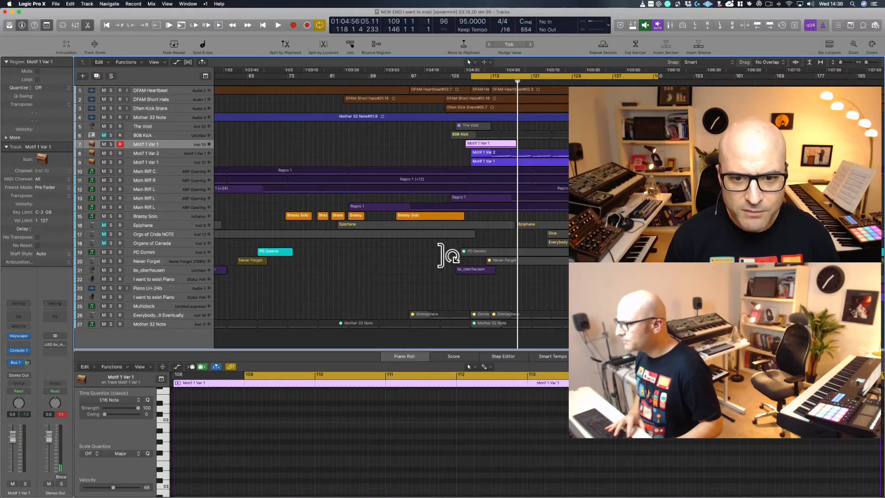
drag(446, 255, 550, 95)
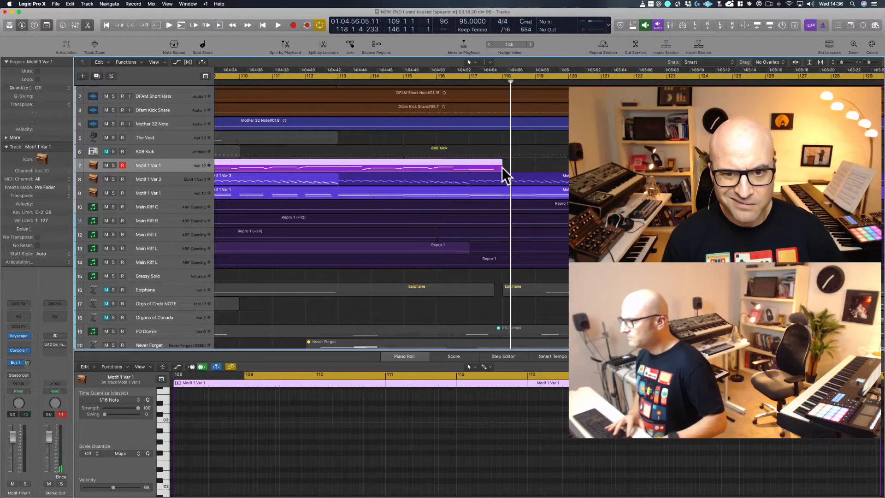
scroll(502, 167, left, 4)
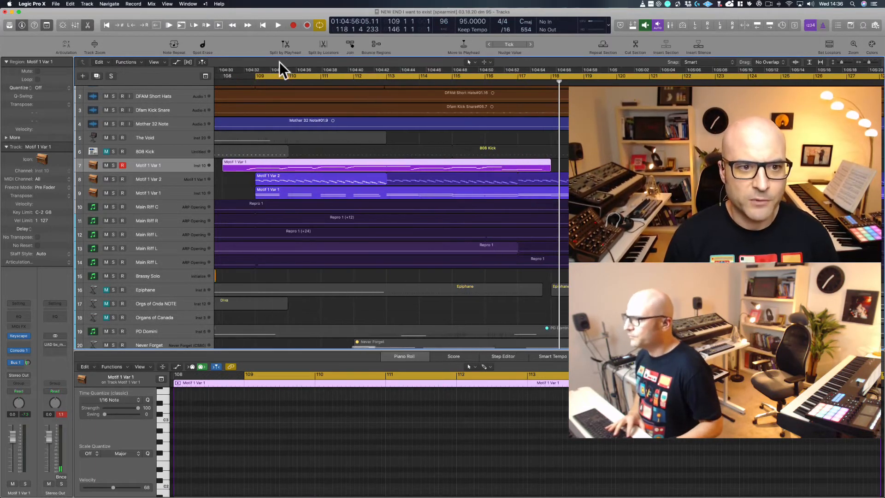
click(274, 75)
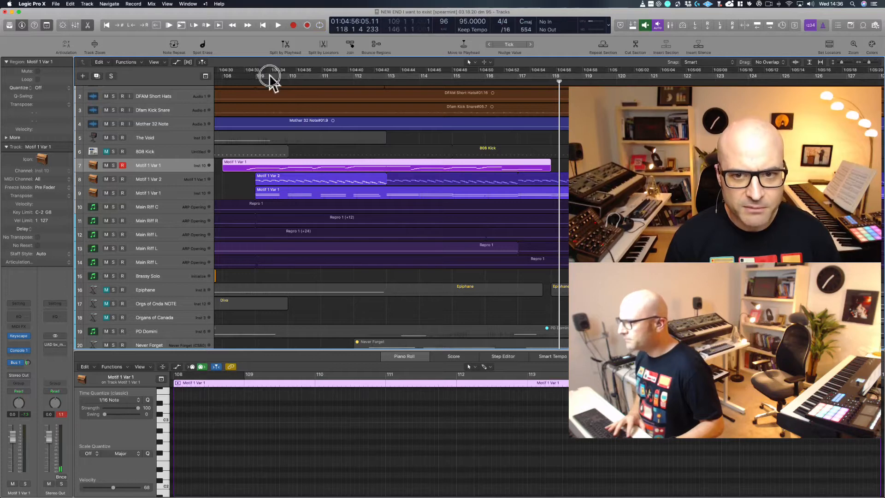
drag(270, 75, 556, 79)
ctrl+alt+click(243, 187)
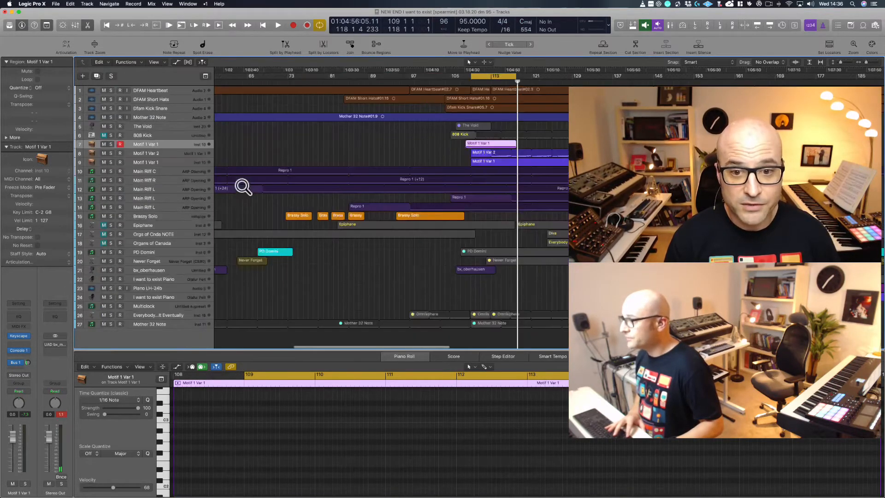
Step: Trim the start of the newly recorded melody region to 108 3 1 1, just before its first notes
drag(461, 261, 534, 136)
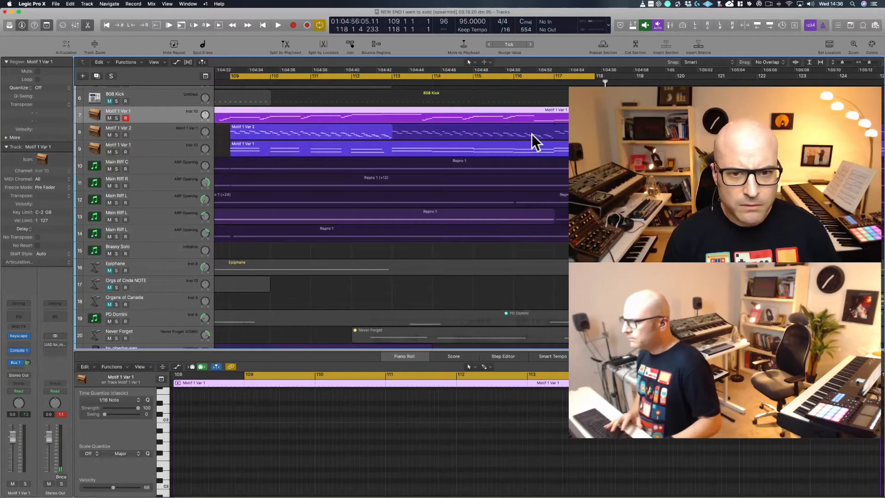
key(super+Left)
key(super+Left)
key(super+Left)
key(super+Left)
key(super+Left)
key(super+Left)
scroll(460, 134, left, 5)
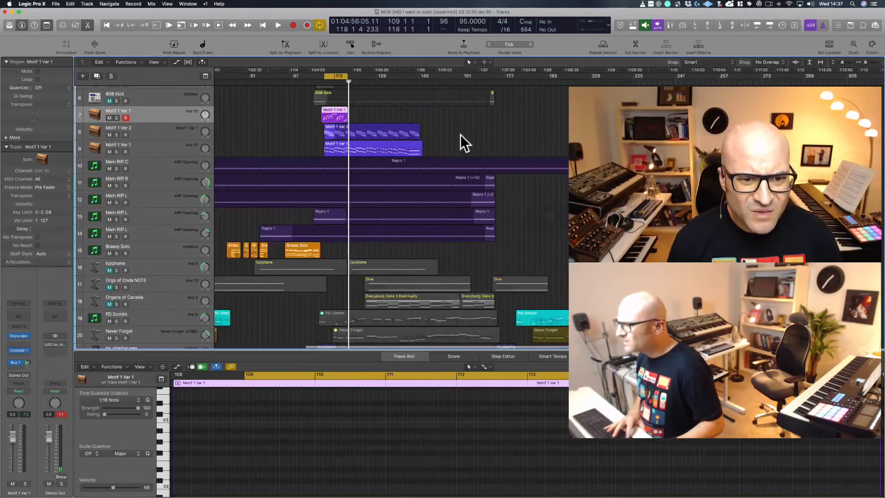
drag(317, 137, 363, 111)
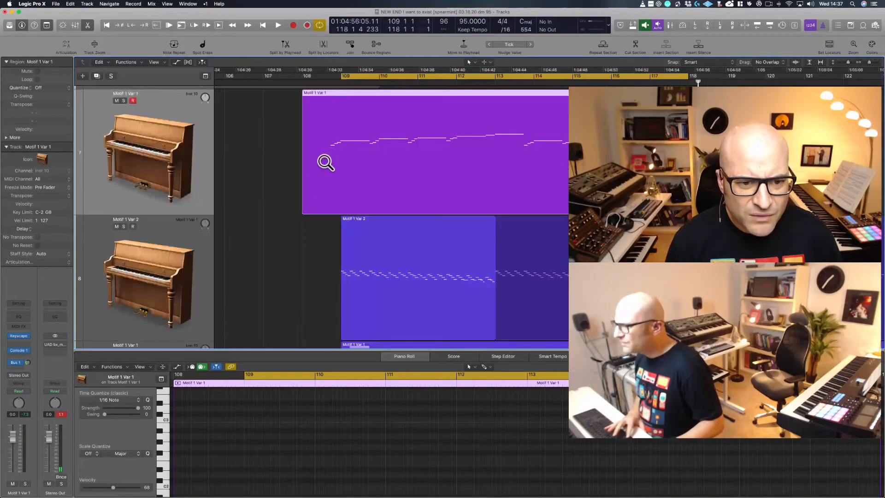
drag(302, 206, 322, 205)
scroll(298, 182, right, 1)
click(259, 174)
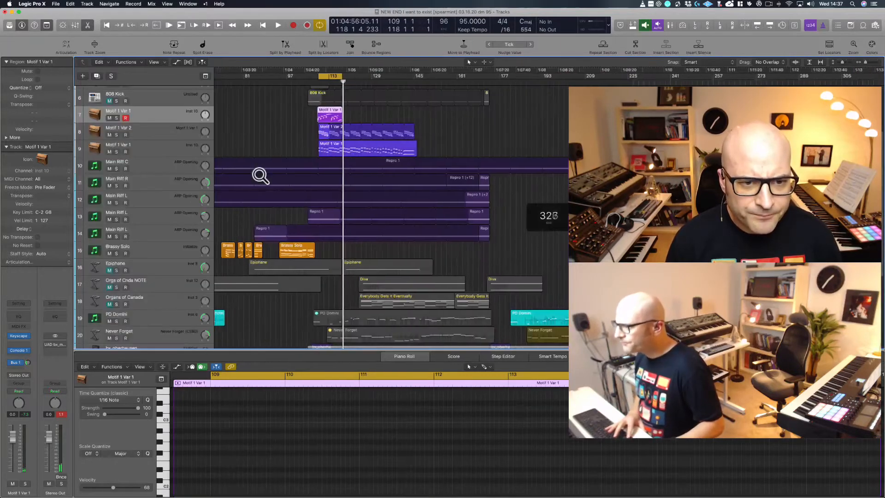
Step: Shorten the end of the newly recorded melody region to about the middle of bar 117
drag(319, 145, 400, 79)
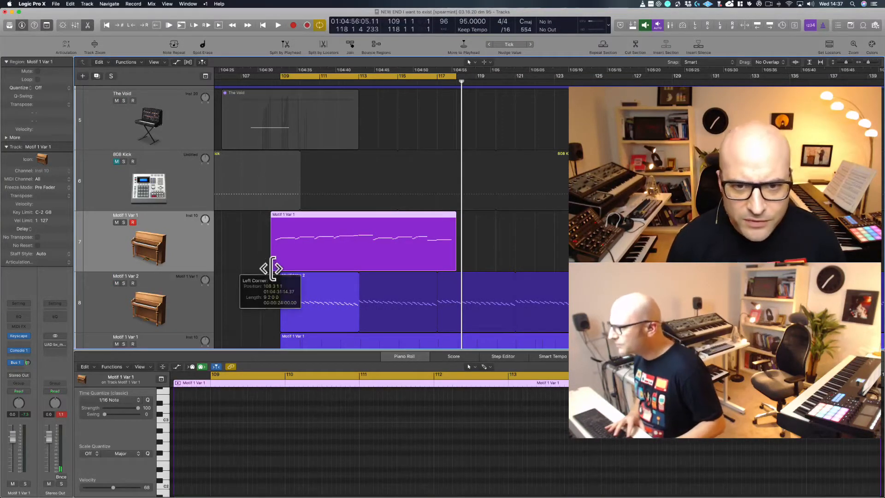
drag(456, 268, 448, 264)
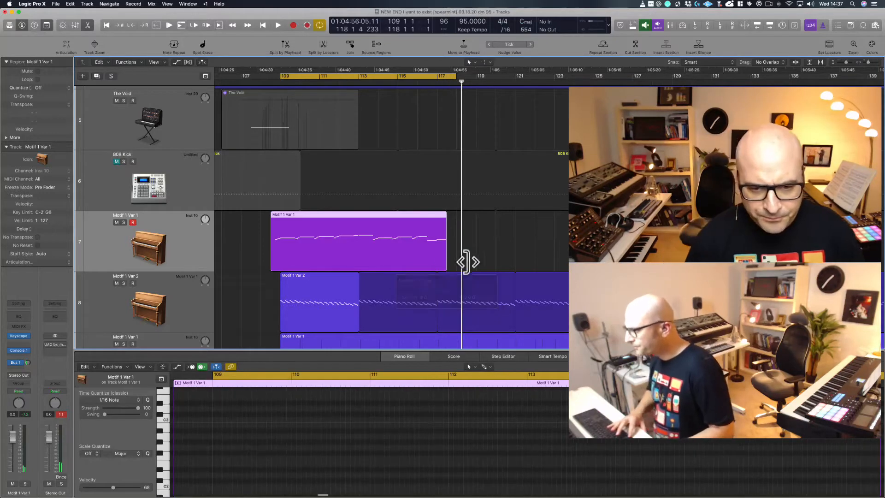
key(z)
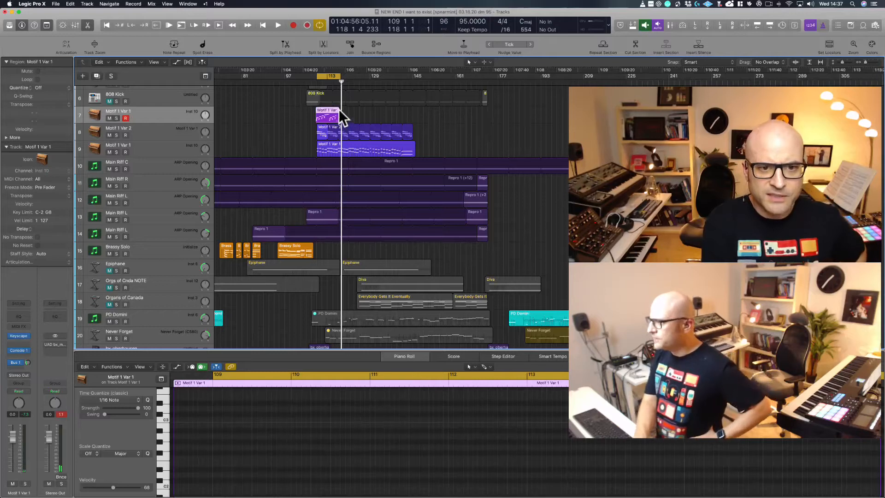
Step: Loop the Motif 1 Var 1 region on track 7 so it ends near the ends of the two motif regions below
click(401, 114)
drag(401, 113, 415, 116)
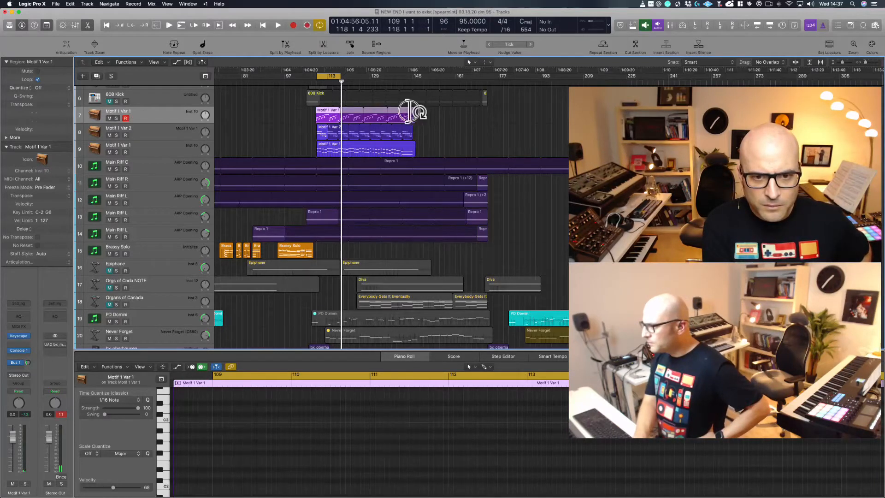
drag(411, 111, 410, 111)
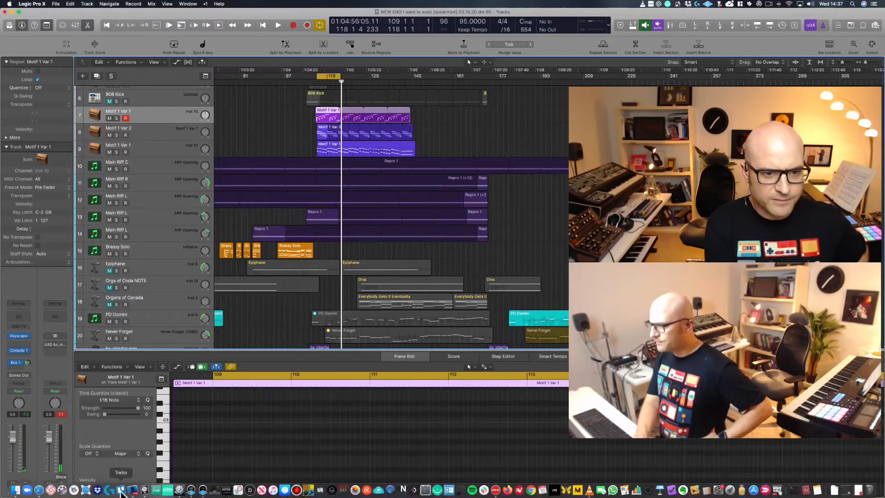
Step: Switch to Trello, look through the music board's lists from Sketchbook to Released, and return to Logic Pro X
click(122, 494)
click(71, 210)
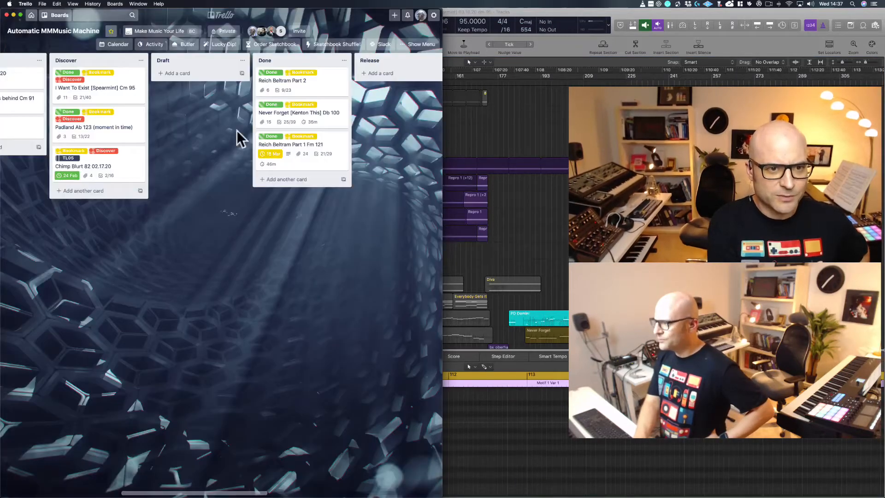
scroll(327, 222, right, 5)
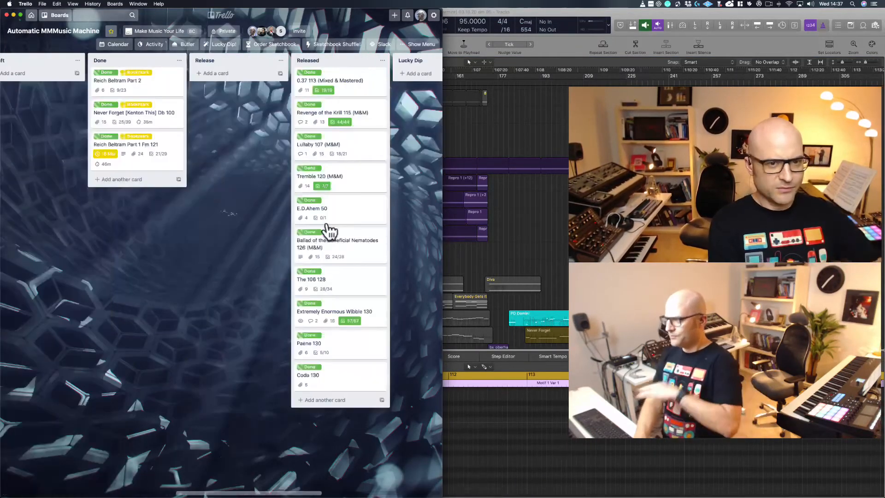
scroll(239, 169, left, 5)
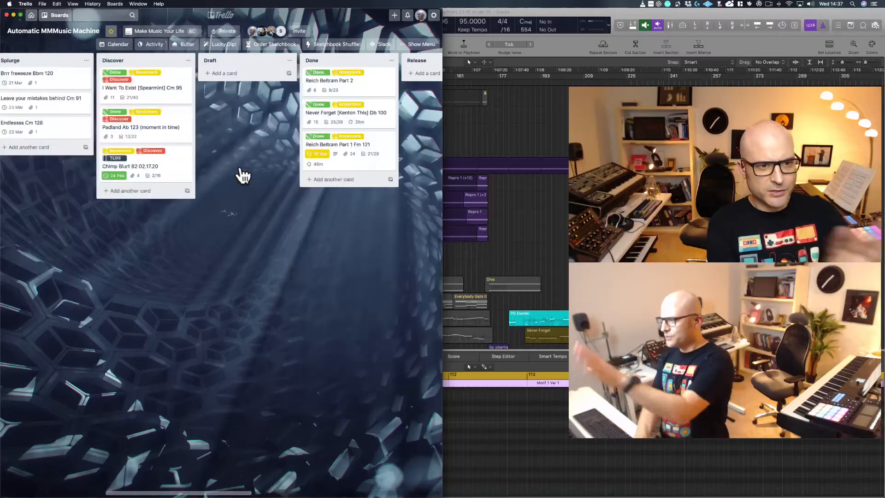
scroll(239, 165, left, 4)
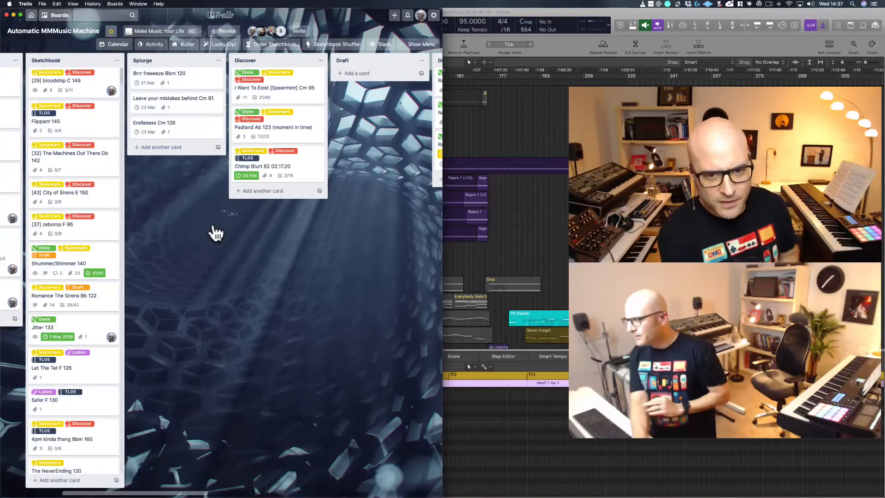
click(505, 122)
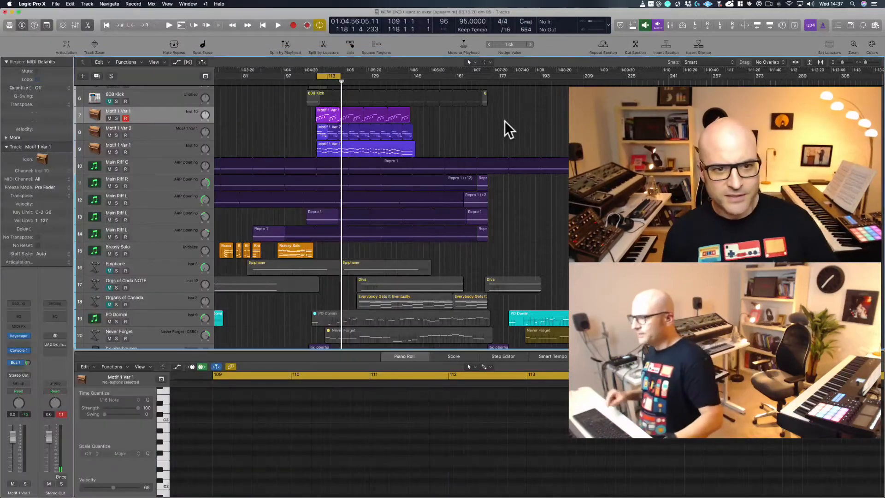
Step: Examine the notes of the motif regions on tracks 7 to 9 in the piano roll
click(355, 119)
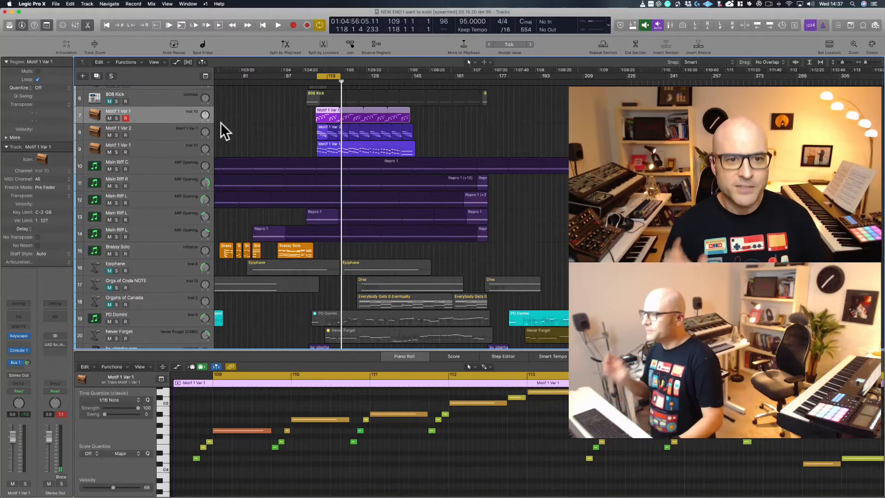
click(266, 121)
drag(285, 120, 397, 118)
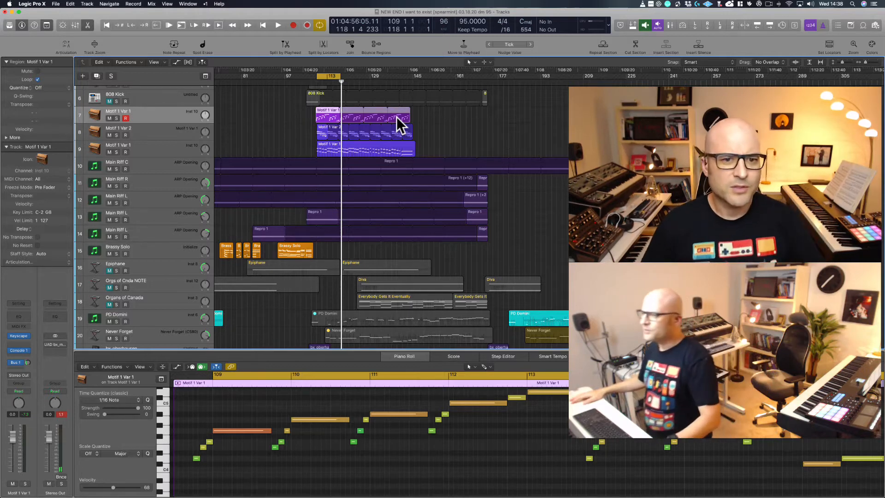
click(454, 118)
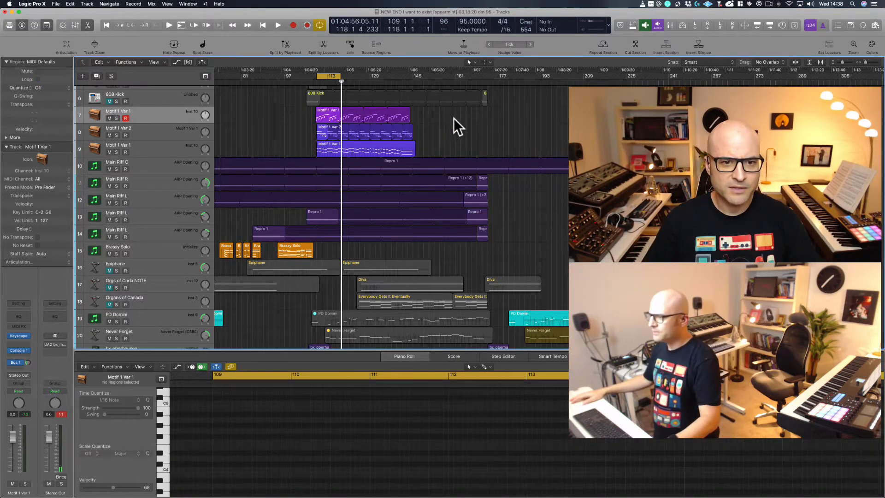
click(322, 112)
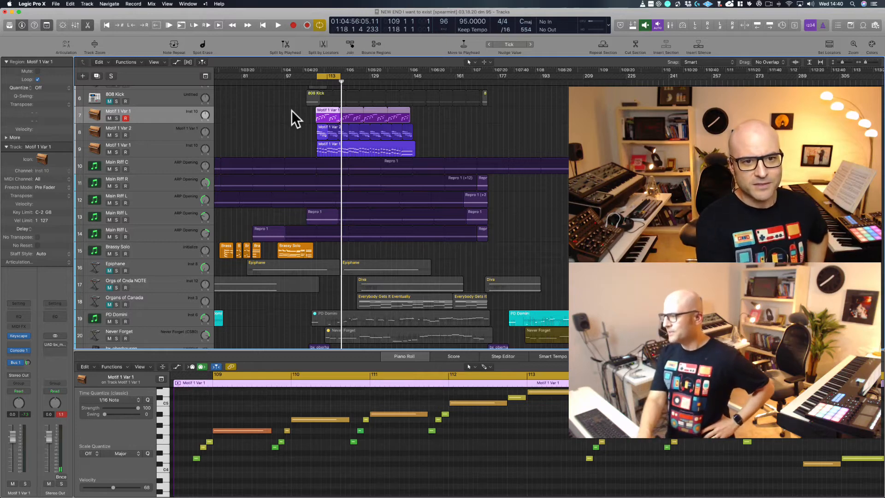
drag(302, 119, 419, 151)
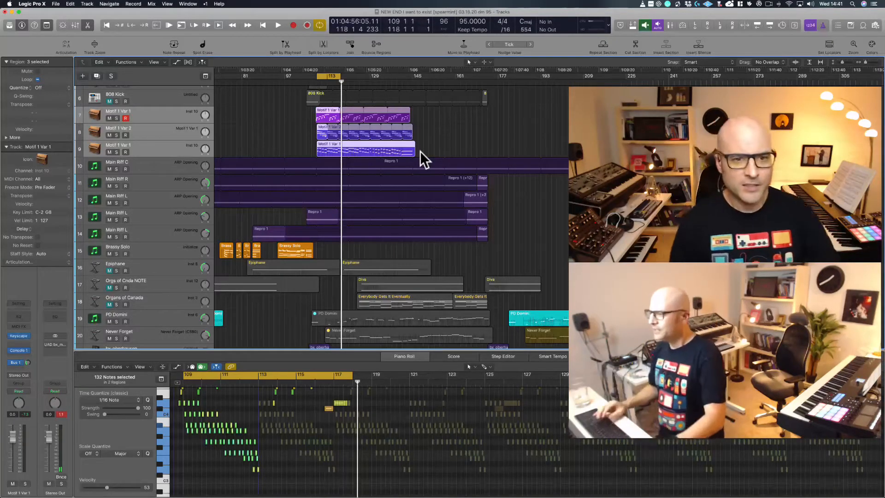
click(420, 151)
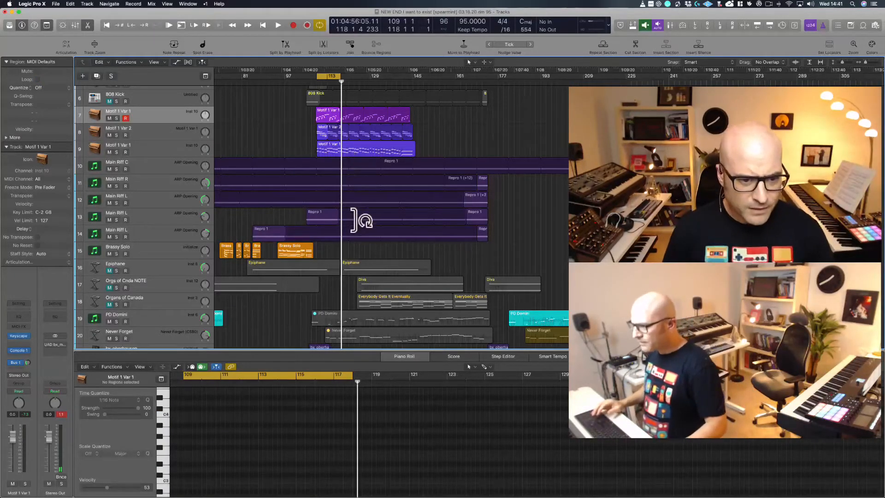
Step: Switch to Trello, open the "I Want To Exist [Spearmint] Cm 95" card and review its Discovery Sessions checklist
scroll(362, 219, down, 5)
scroll(362, 221, down, 1)
mouse_move(153, 496)
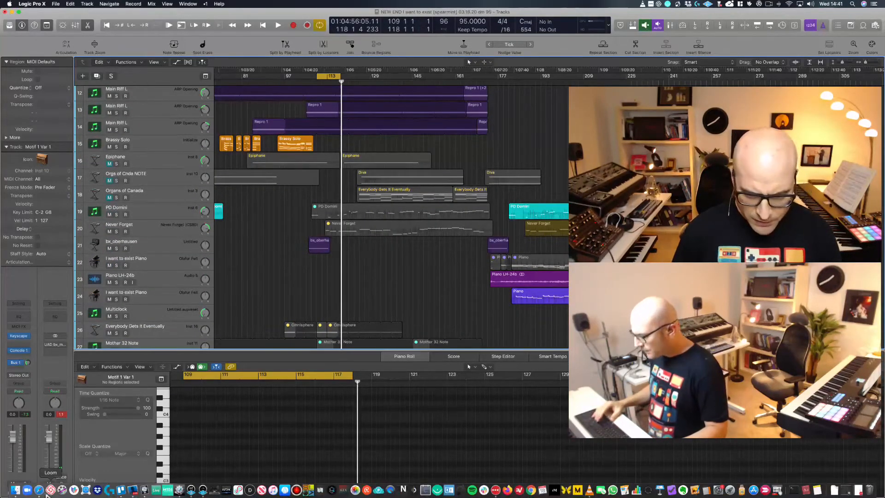
right_click(591, 491)
click(595, 473)
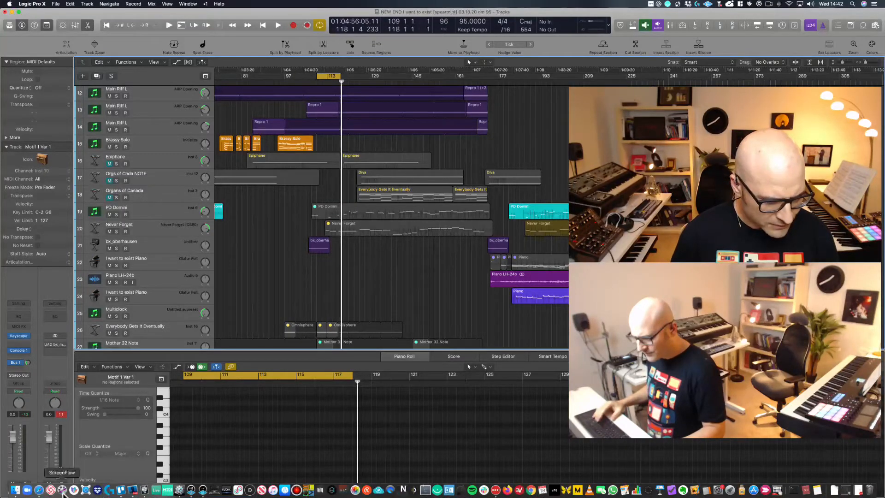
click(121, 491)
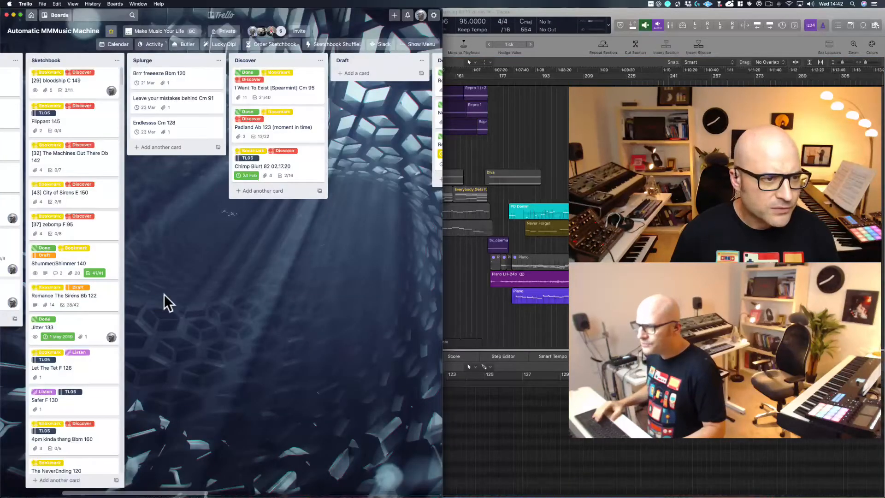
scroll(164, 295, right, 5)
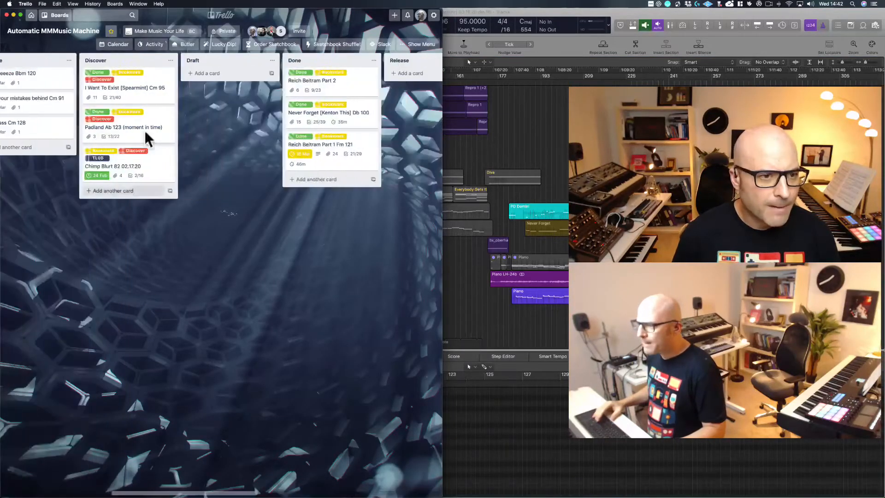
click(146, 79)
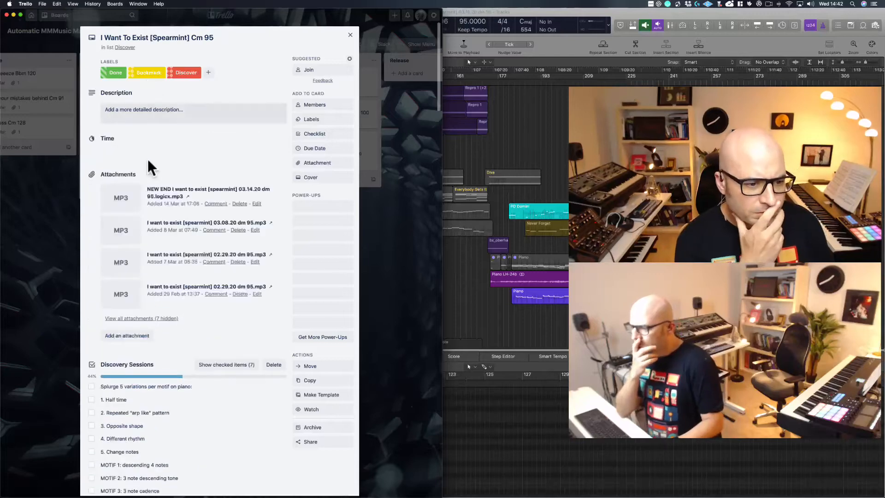
scroll(118, 403, down, 5)
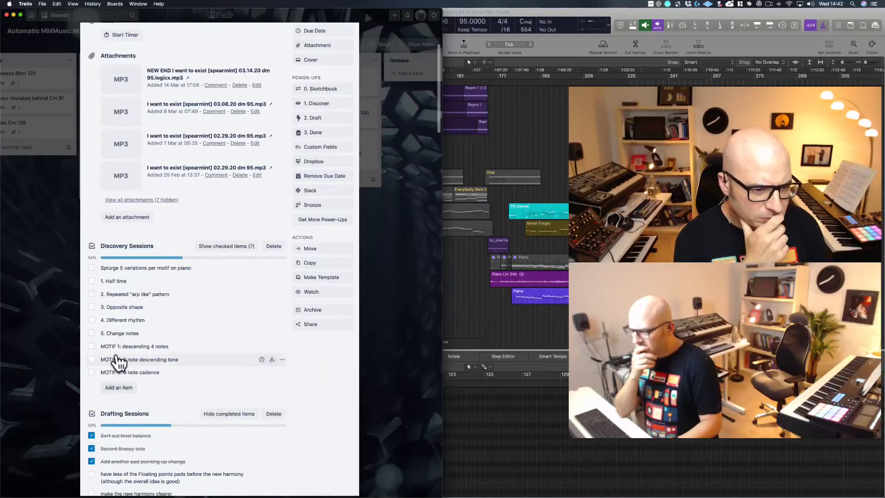
Step: Return to Logic Pro X and briefly play back the motif section from bar 109
click(468, 299)
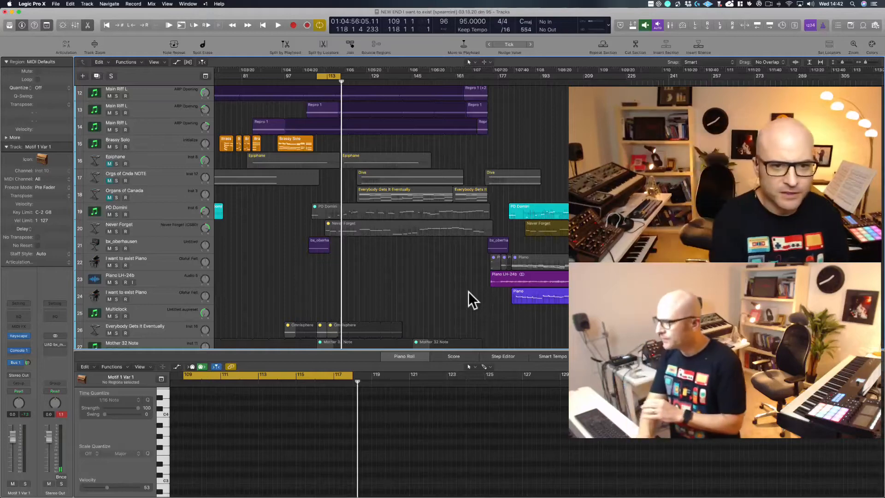
scroll(469, 292, up, 5)
scroll(469, 291, up, 4)
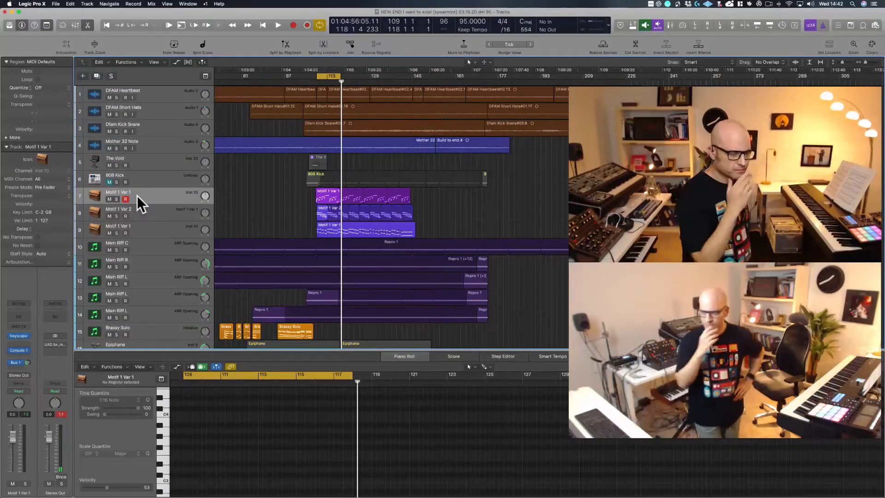
key(space)
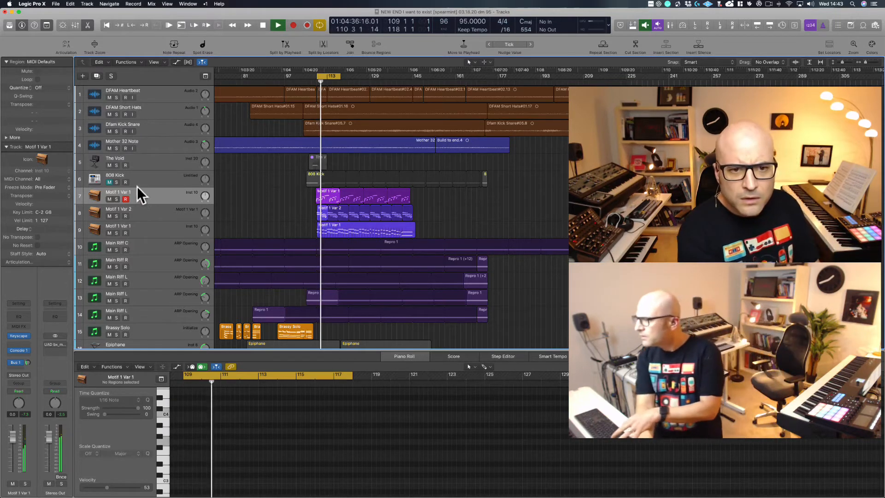
key(space)
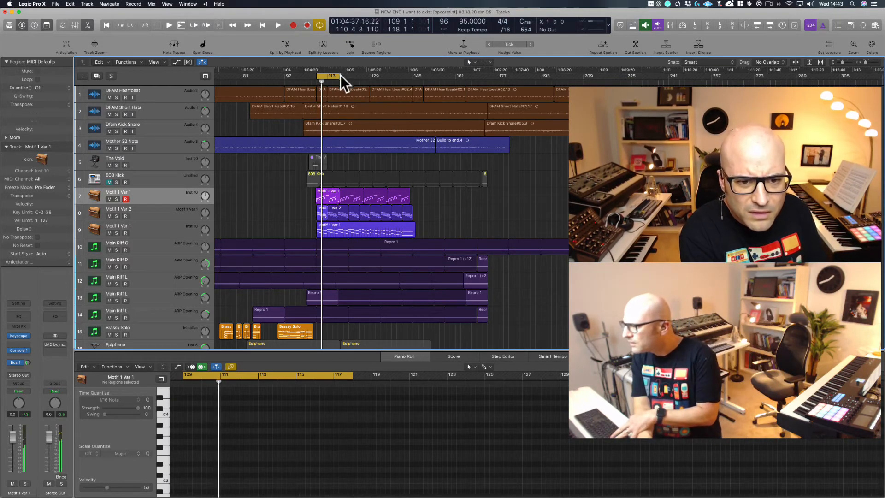
Step: Extend the cycle range over the motif section so it runs from bar 109 to bar 126
click(341, 76)
drag(339, 76, 364, 76)
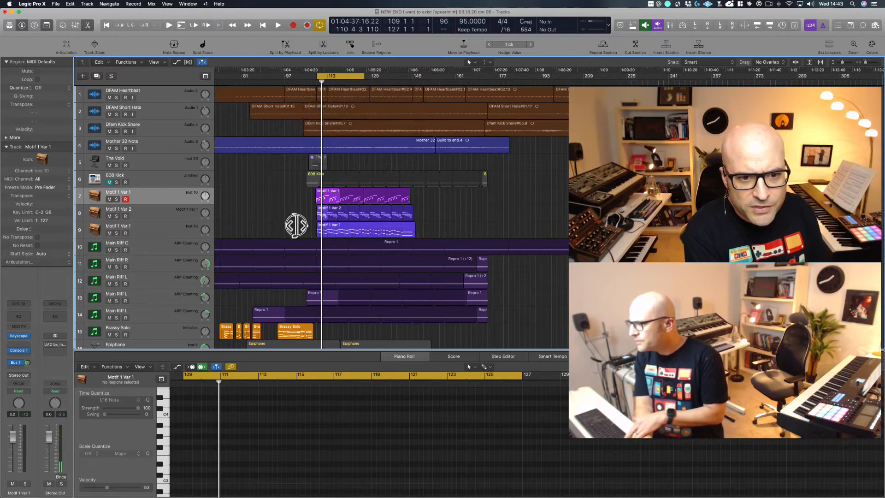
drag(296, 223, 422, 131)
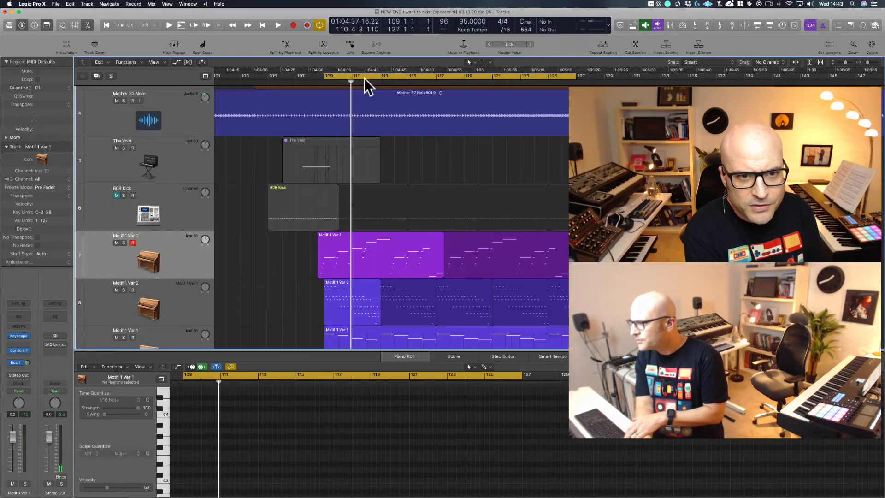
mouse_move(356, 78)
mouse_down()
mouse_move(346, 78)
mouse_move(355, 78)
mouse_up()
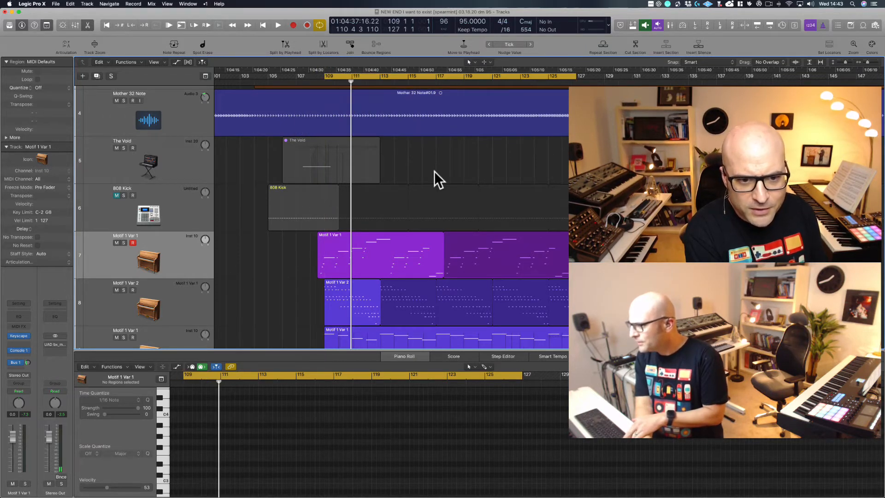
ctrl+alt+click(287, 257)
scroll(286, 249, down, 5)
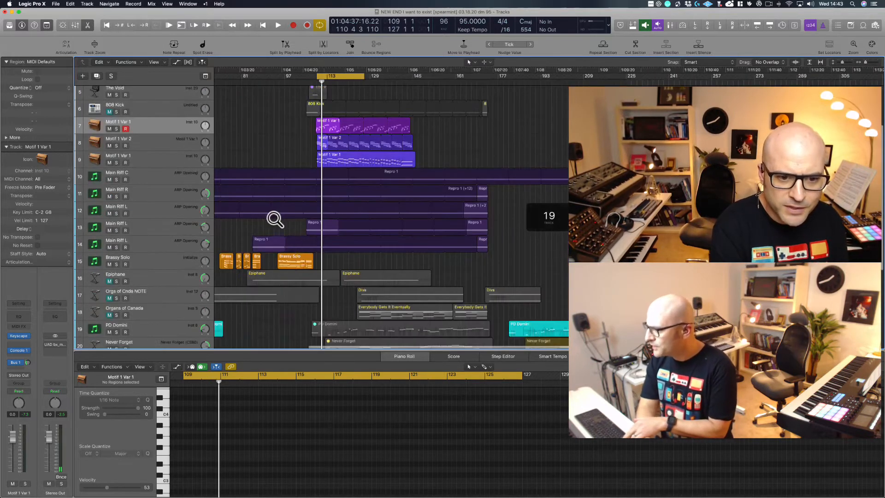
key(z)
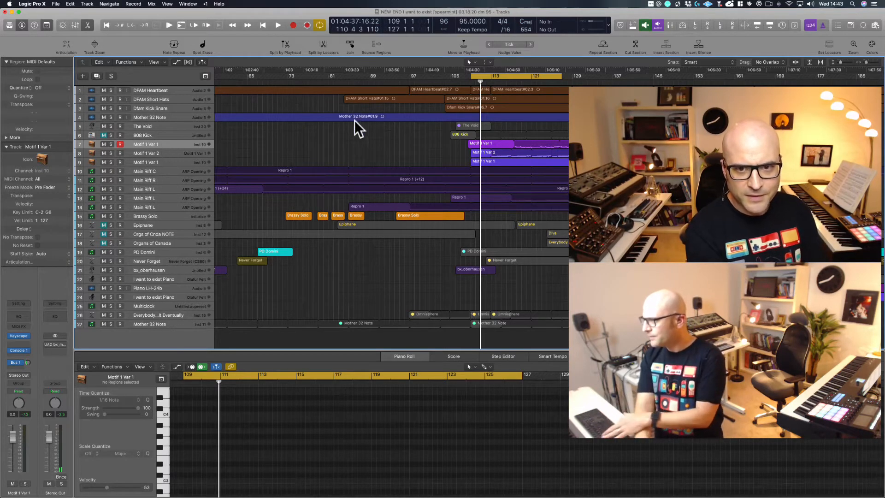
scroll(407, 123, right, 10)
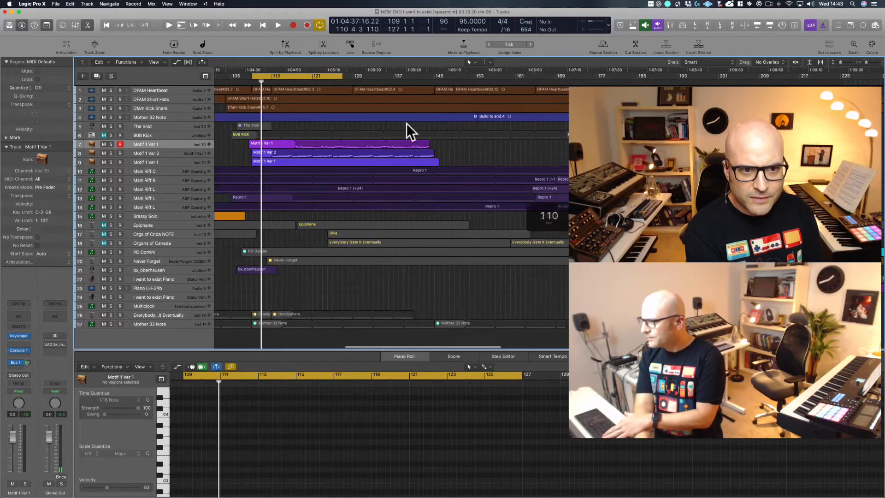
mouse_move(341, 76)
mouse_down()
mouse_move(328, 77)
mouse_move(344, 75)
mouse_up()
drag(339, 76, 340, 76)
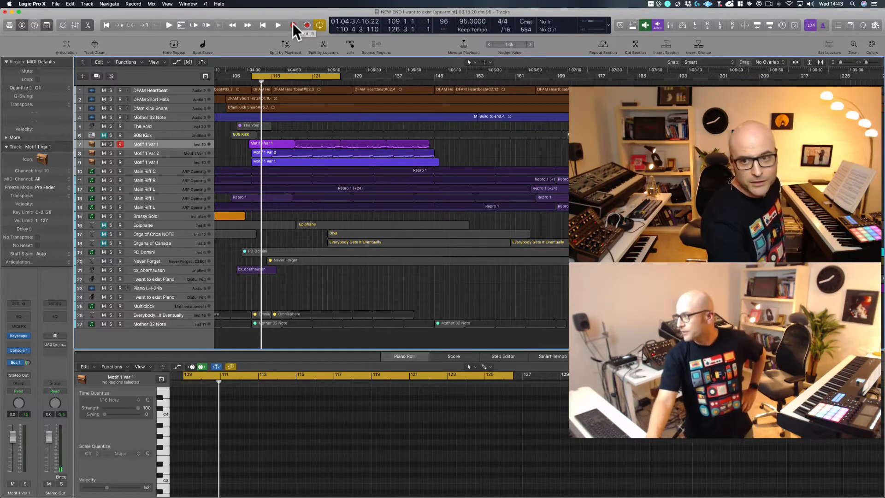
Step: Check the current date in the system clock
click(838, 4)
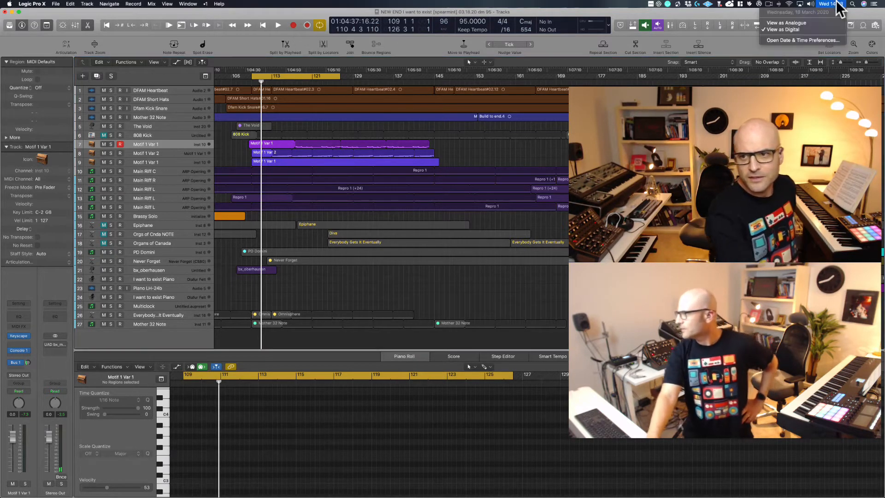
click(837, 4)
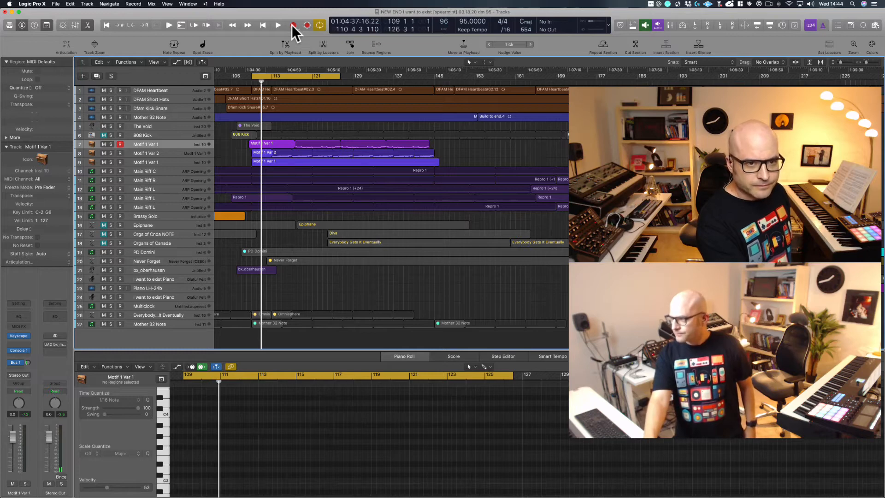
Step: Try to record a new MIDI take over the cycle range with the armed Motif 1 Var 1 track and delete the take
click(293, 26)
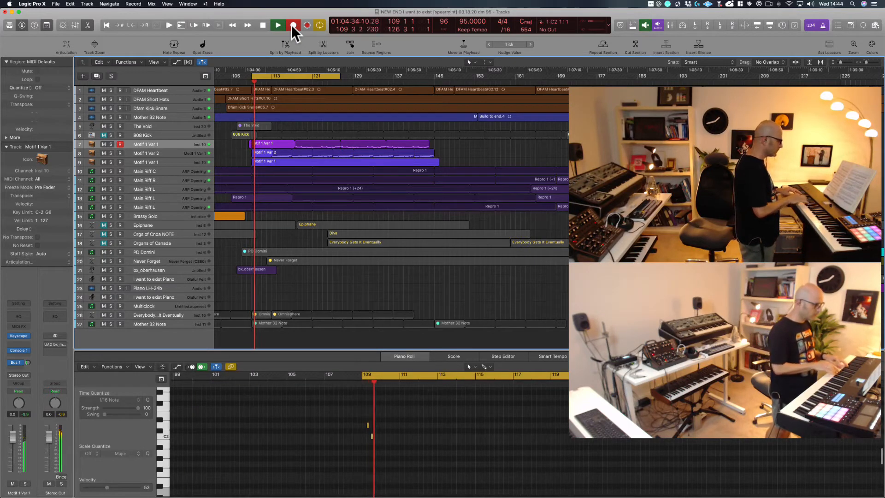
key(space)
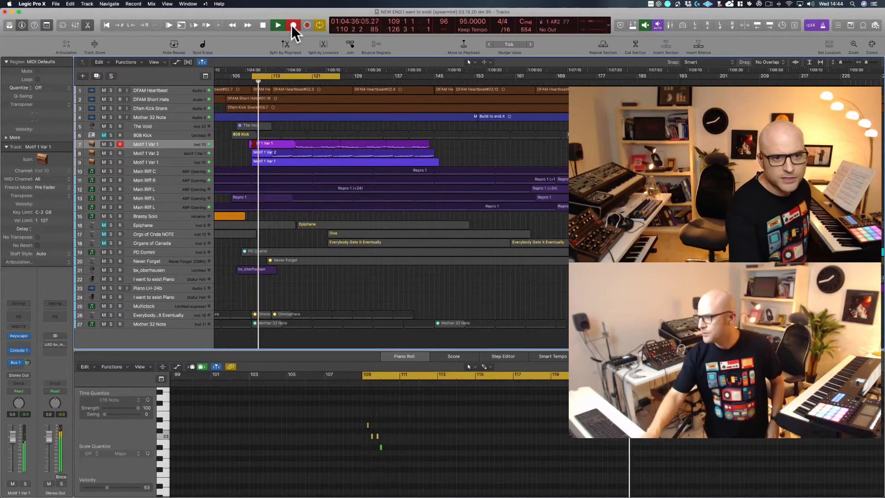
key(Delete)
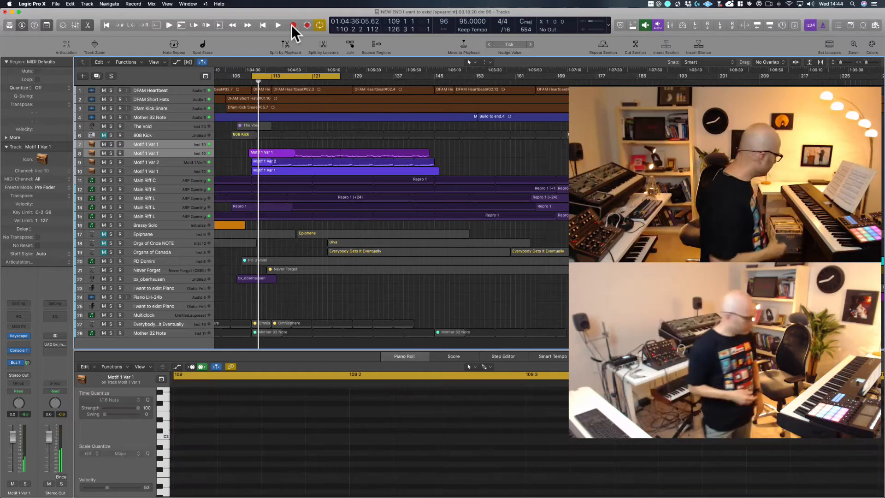
Step: Select the empty Motif 1 Var 1 track and play back the section from bar 109
key(Up)
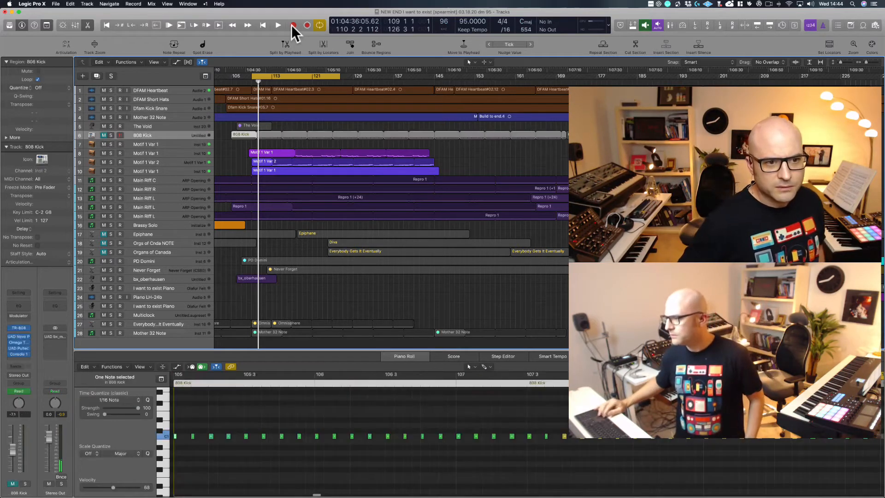
key(Down)
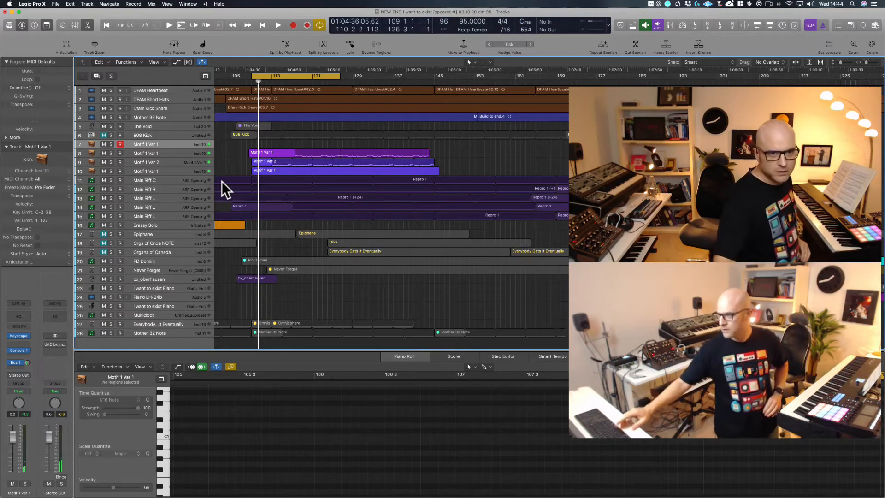
key(space)
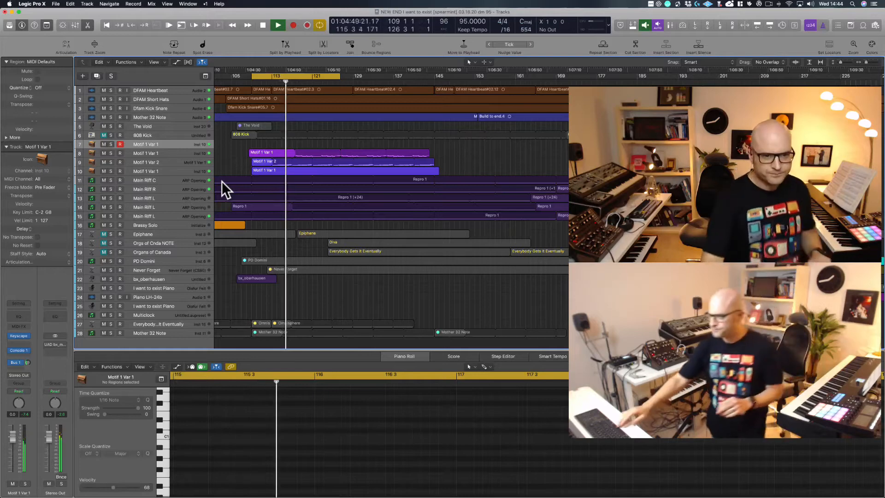
key(space)
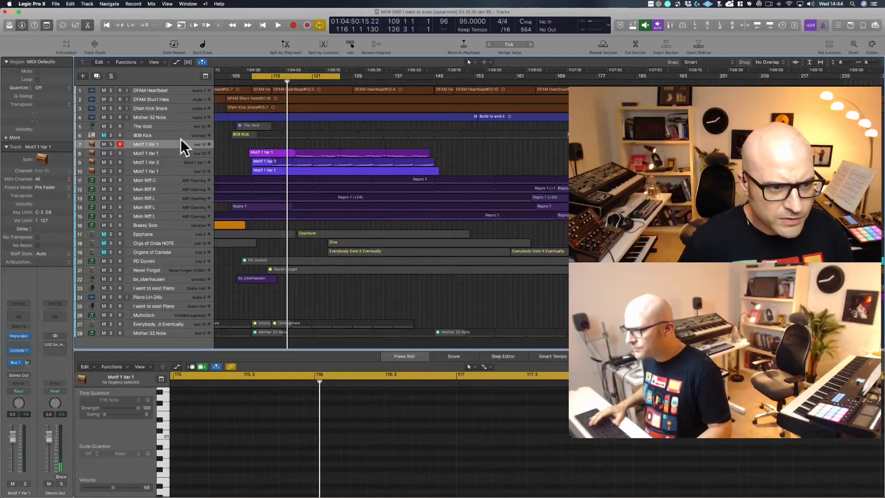
Step: Replace the empty Motif 1 Var 1 track with a new duplicate track, placed directly above the recorded Motif 1 Var 1 track
key(super+BackSpace)
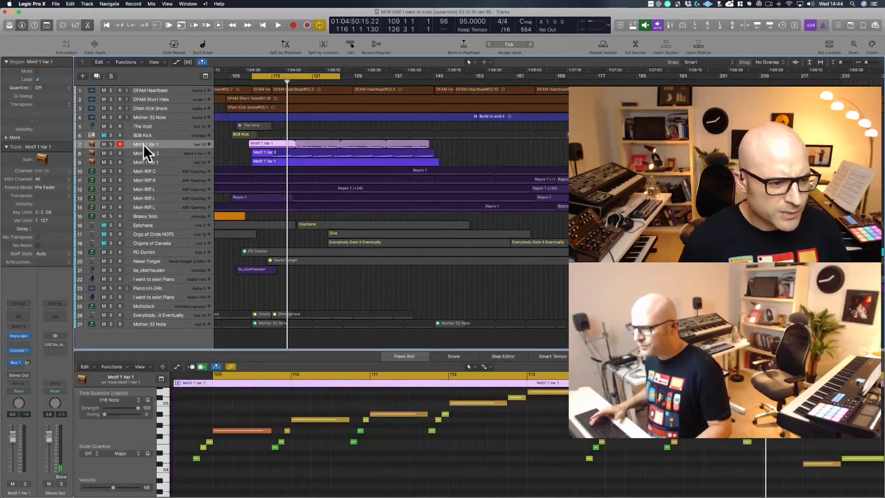
click(95, 76)
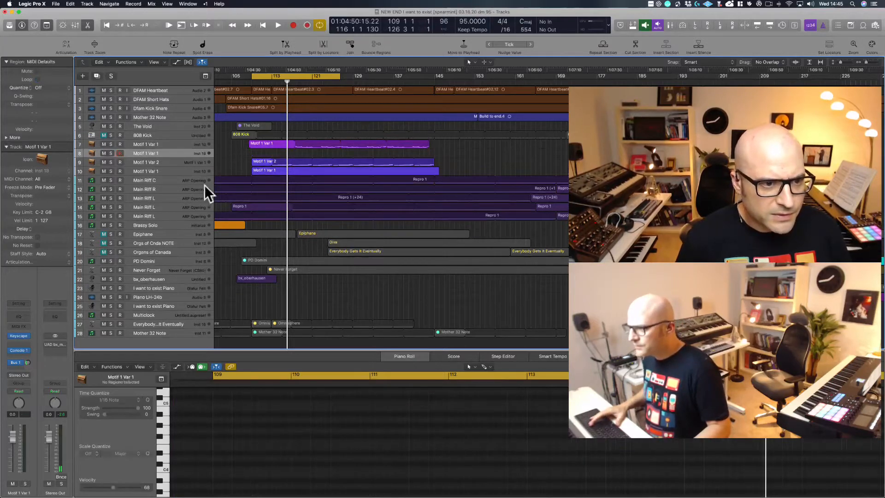
drag(156, 150, 160, 143)
Step: Rename the recorded track below the new empty one as Motif 1 Var 3
click(159, 153)
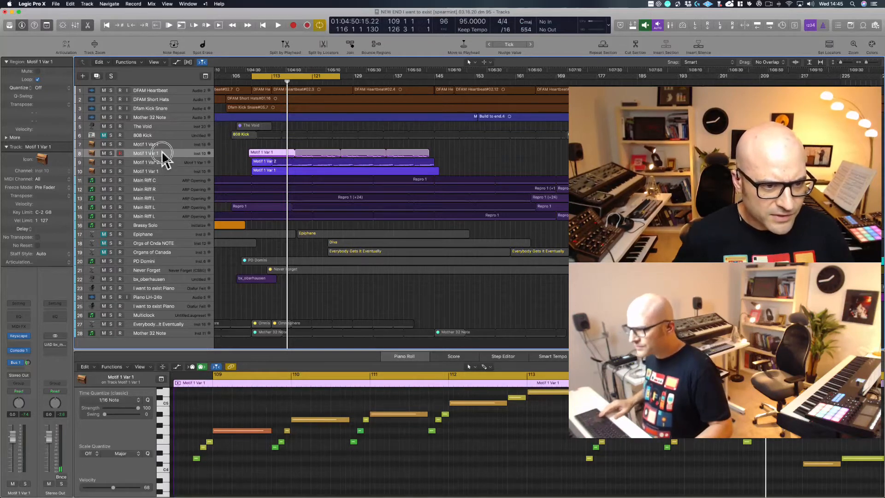
double_click(161, 153)
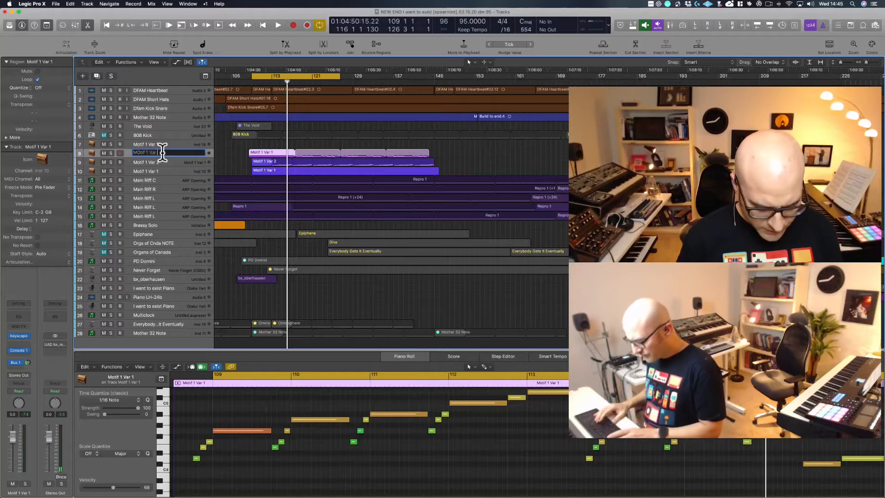
text(MOtif 1 Var 3)
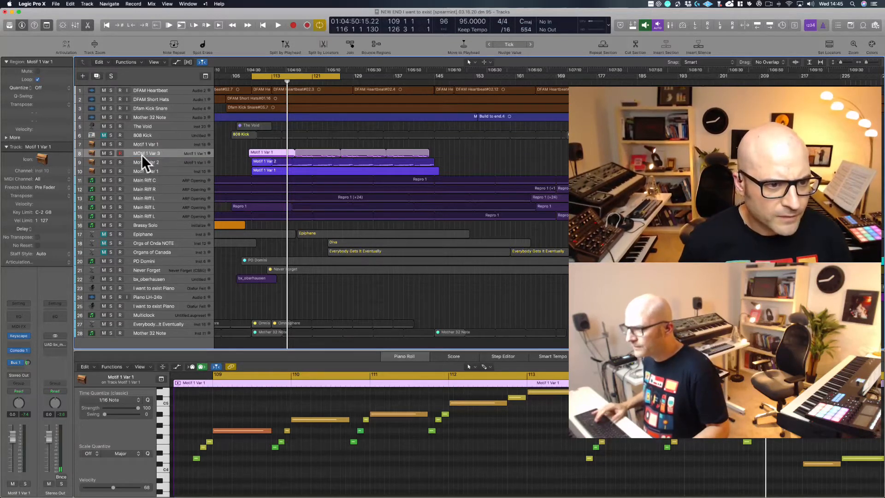
double_click(141, 153)
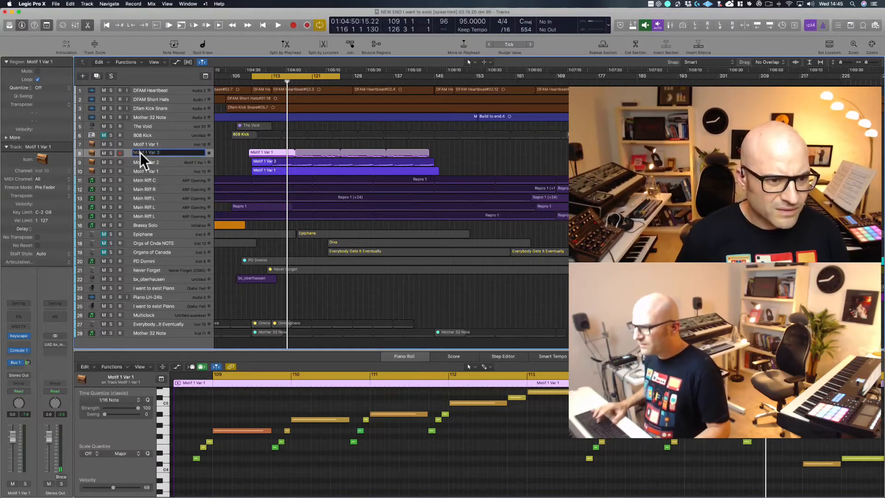
key(Return)
Step: Rename the new empty track as Motif 1 Var 4
click(155, 143)
double_click(156, 143)
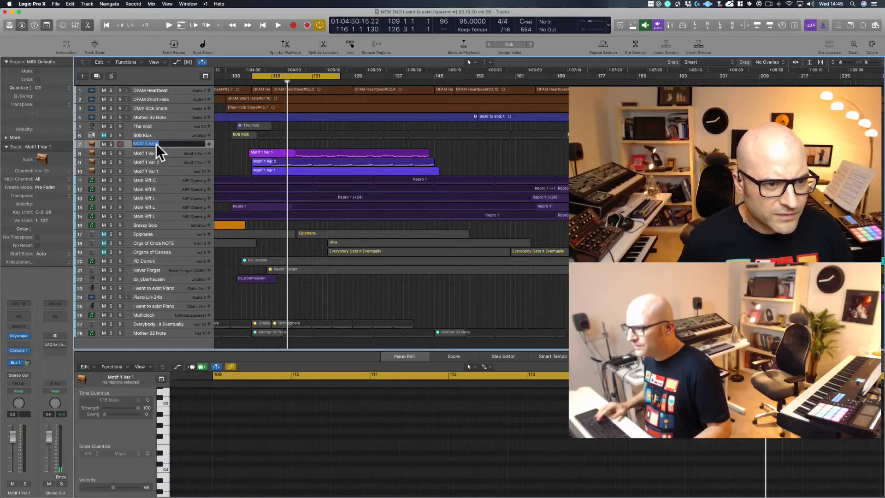
click(161, 144)
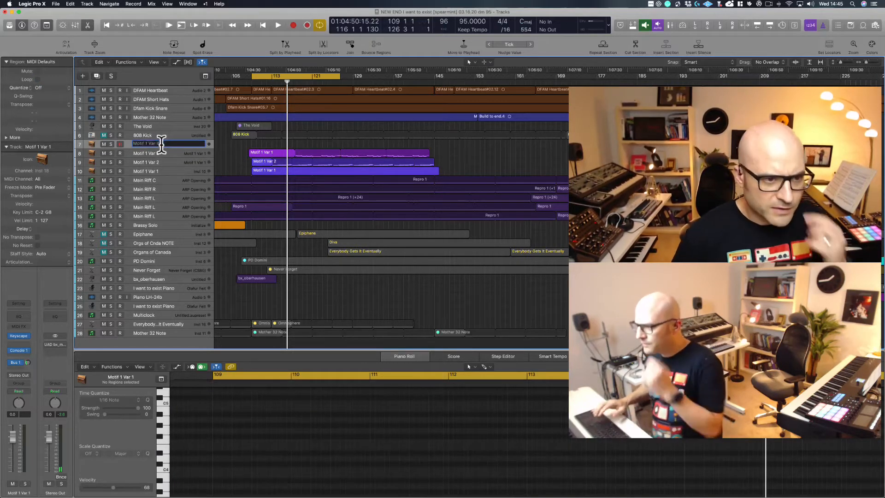
key(Return)
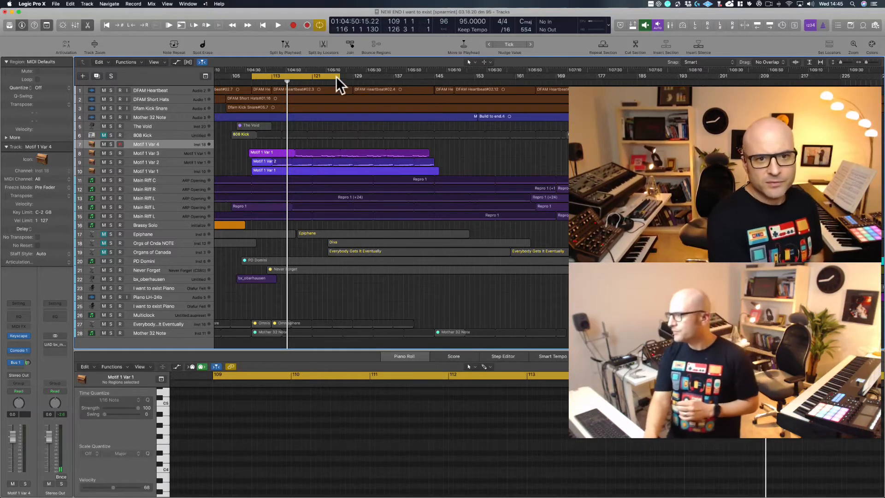
Step: Shorten the cycle range so it ends at bar 125
drag(339, 76, 329, 78)
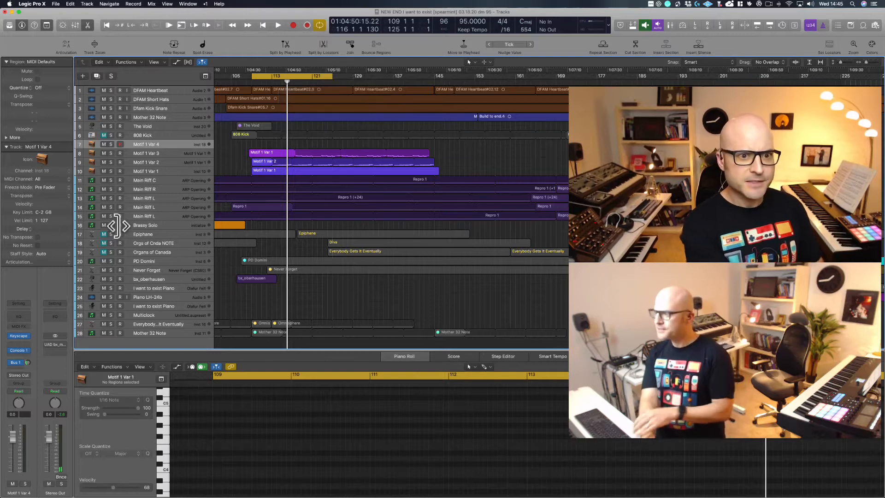
drag(241, 158, 379, 198)
click(242, 156)
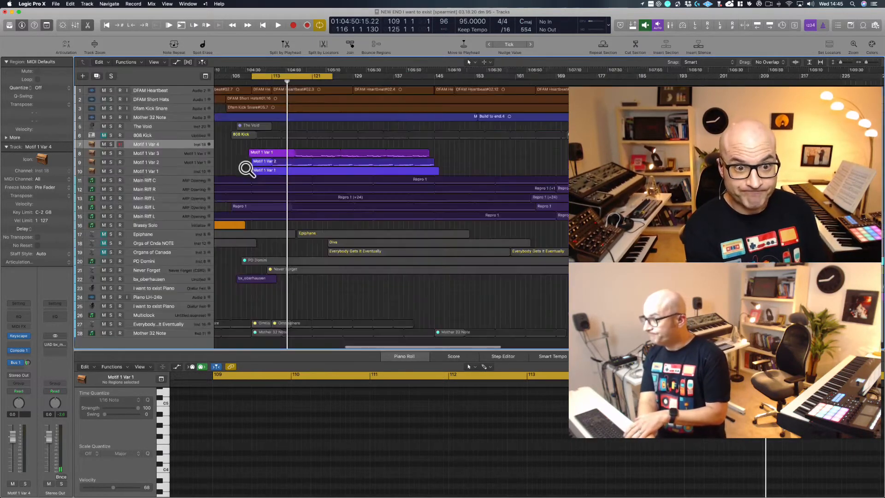
drag(271, 76, 271, 75)
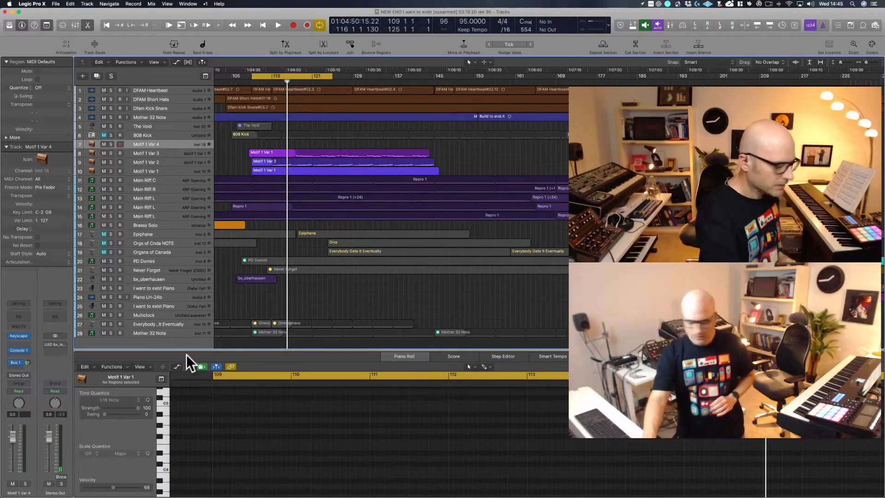
click(293, 26)
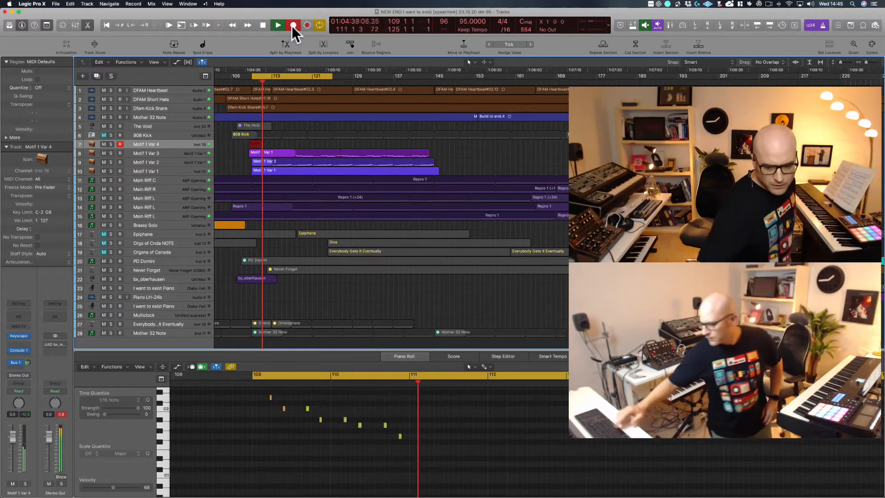
key(space)
key(Delete)
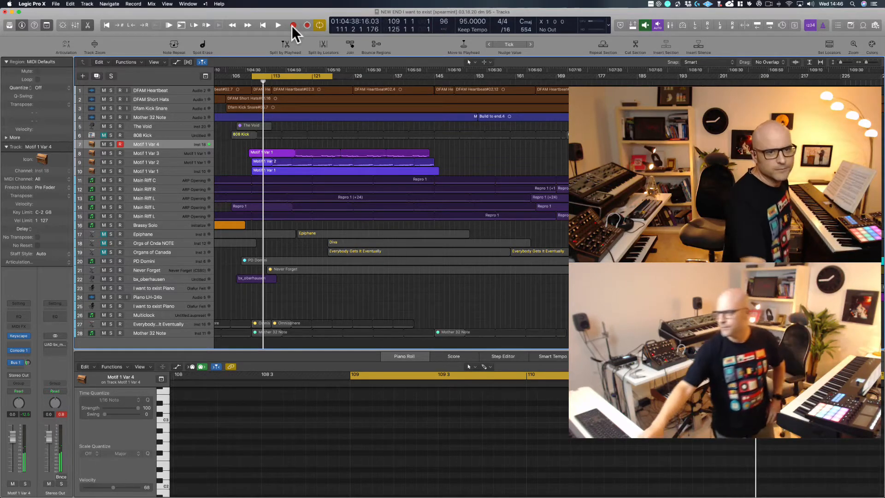
Step: Record a new MIDI take on the Motif 1 Var 4 track over the cycle range from bar 109 to 125
click(294, 25)
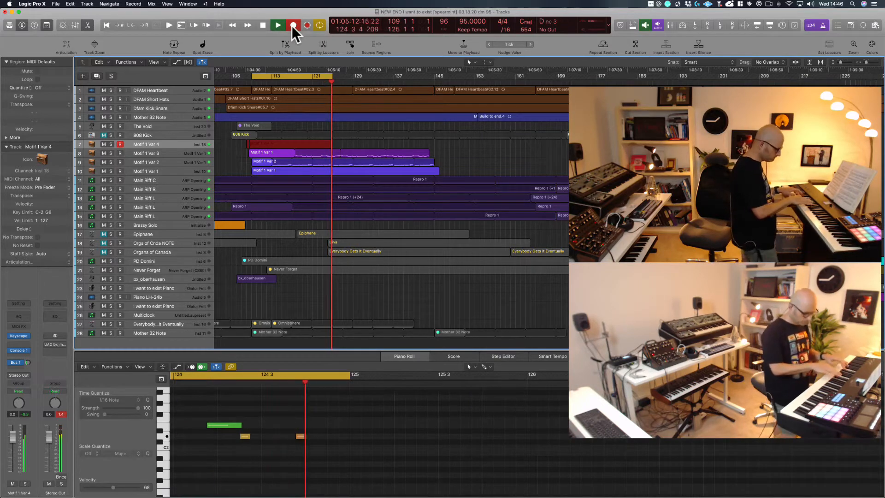
key(space)
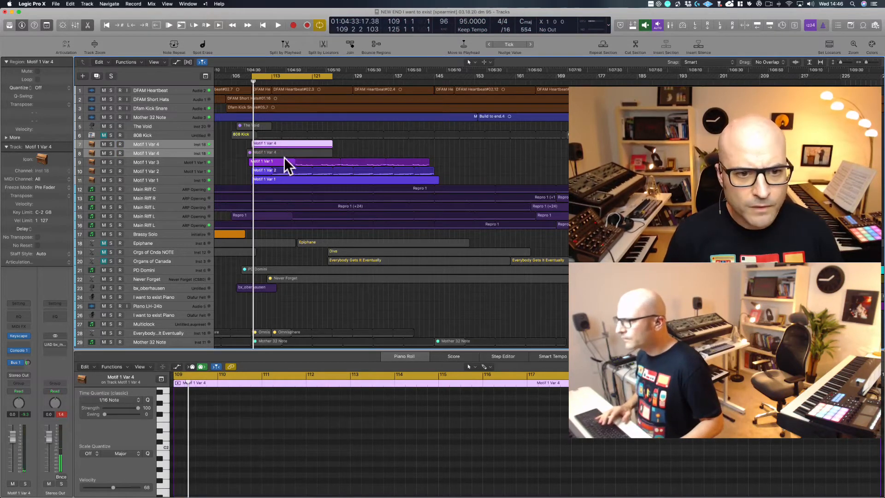
click(328, 144)
drag(329, 144, 282, 140)
drag(286, 138, 284, 144)
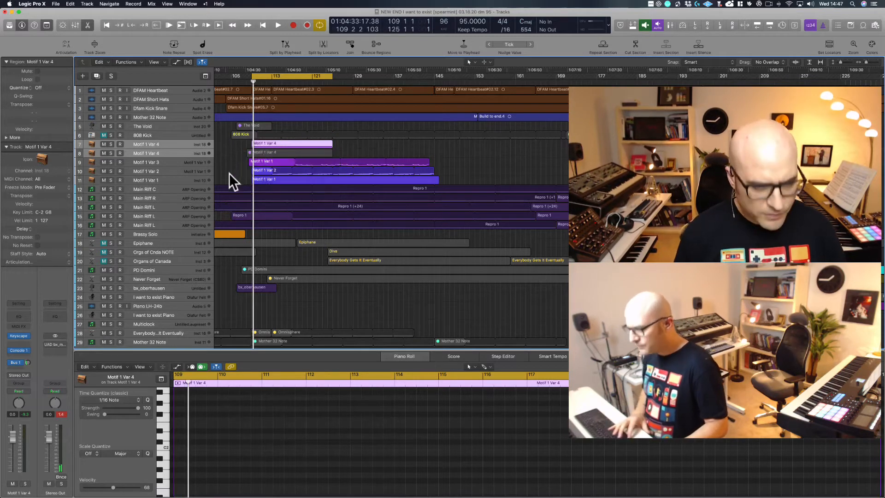
Step: Trim the start of the muted Motif 1 Var 4 region so it begins at bar 109
drag(229, 174, 375, 99)
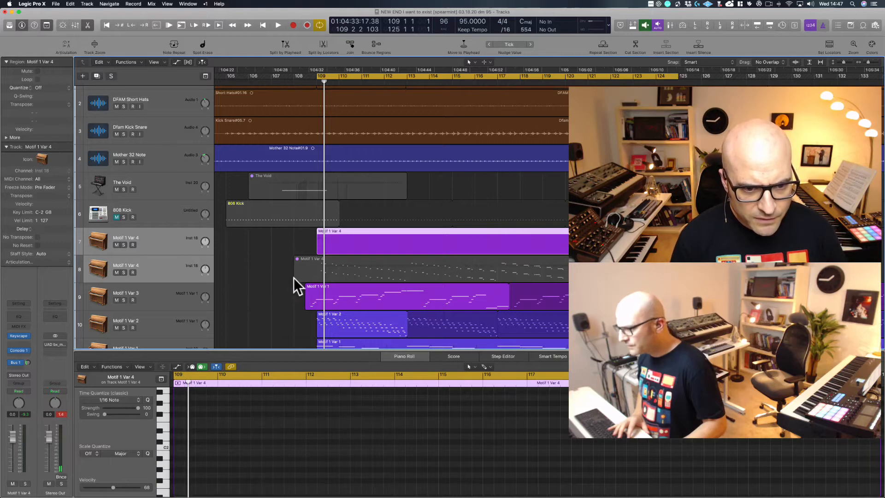
drag(295, 277, 320, 276)
ctrl+alt+click(287, 257)
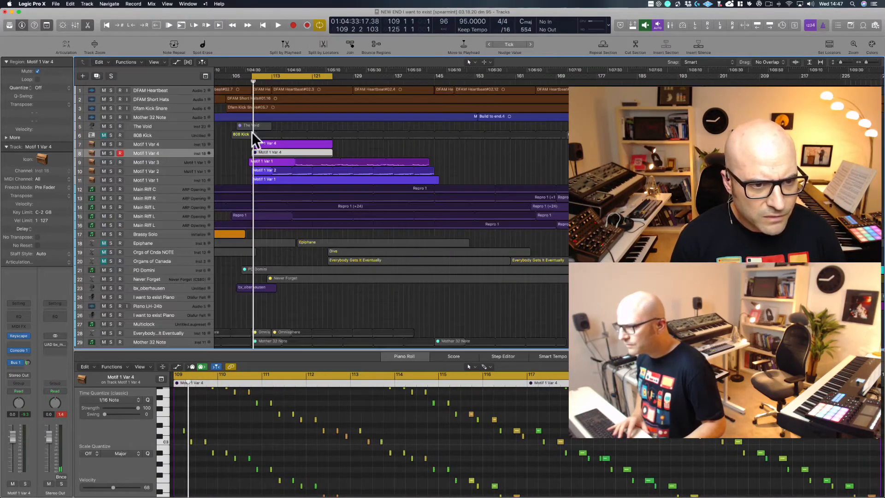
Step: Move the upper Motif 1 Var 4 region onto the track below at bar 125 and unmute the region at bar 109
drag(269, 141, 352, 154)
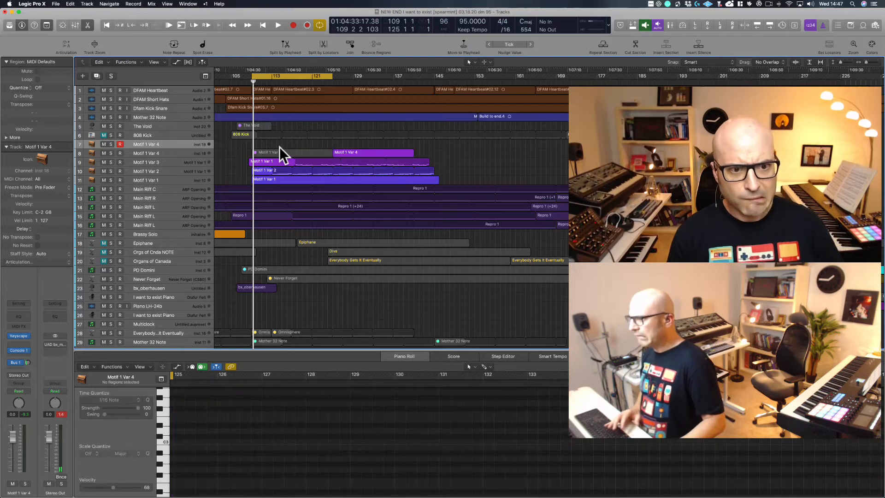
click(279, 152)
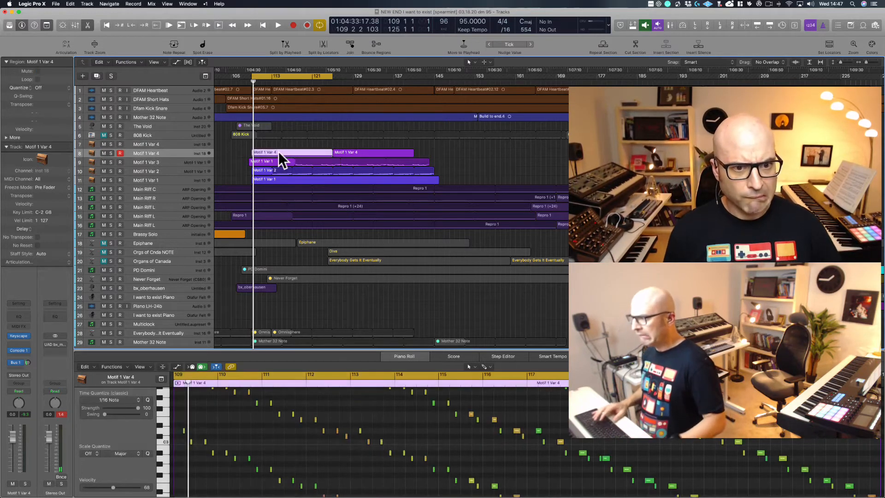
shift+click(406, 152)
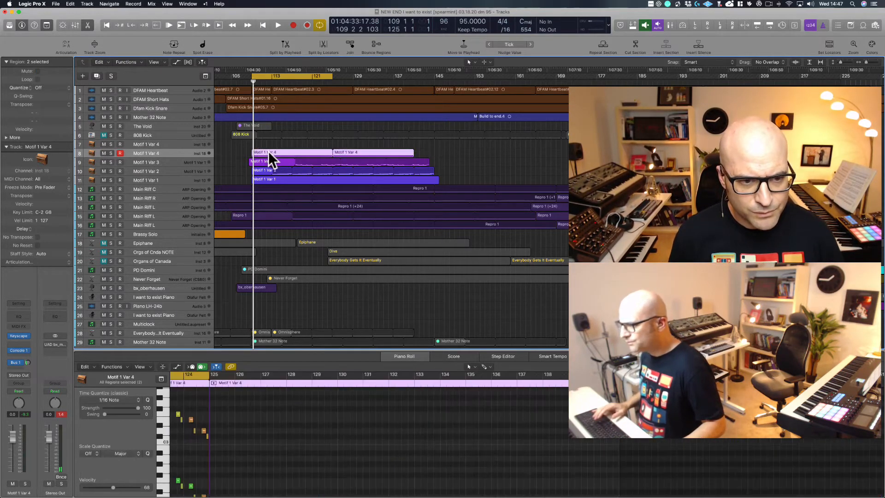
drag(246, 148, 470, 187)
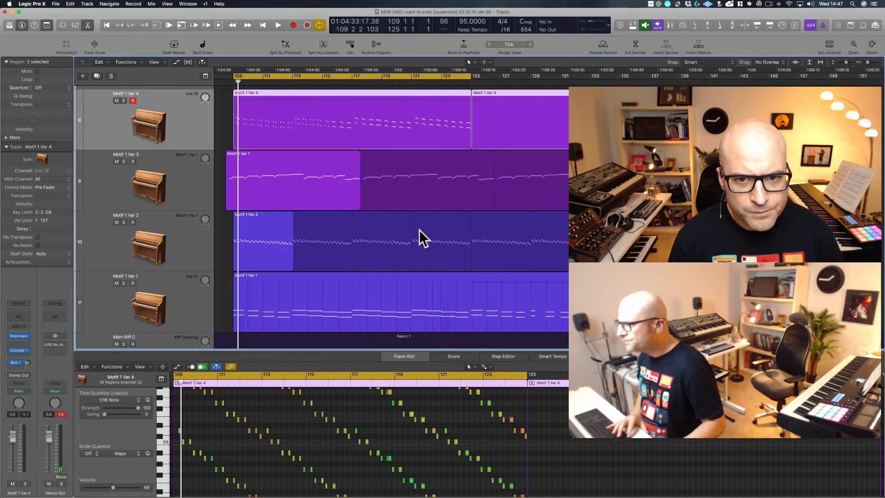
Step: Hide the piano roll and delete the second Motif 1 Var 4 region, starting at bar 125
scroll(419, 230, up, 3)
click(481, 153)
click(511, 188)
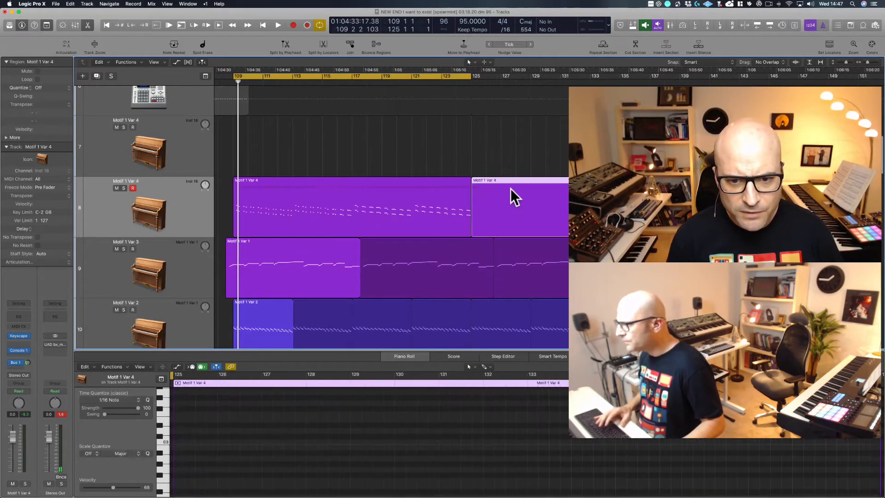
key(e)
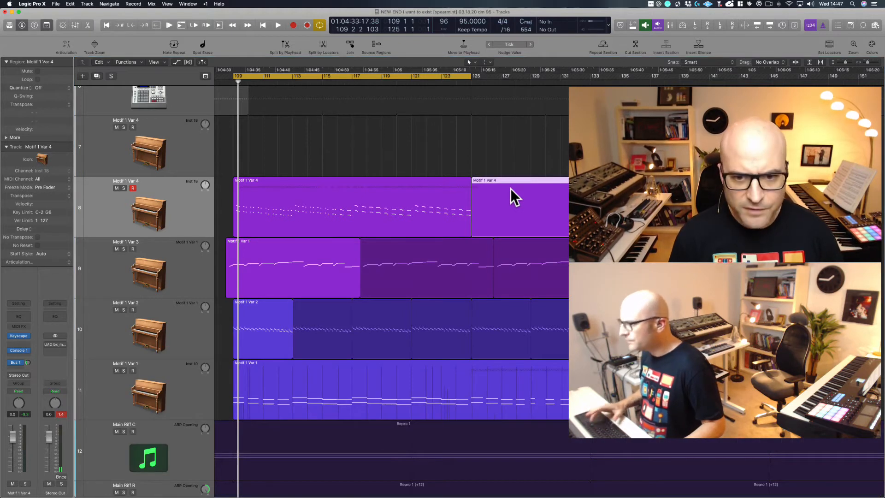
key(Delete)
Step: Play back the remaining Motif 1 Var 4 region while setting the quantize strength of all its notes to 72 in the piano roll
key(space)
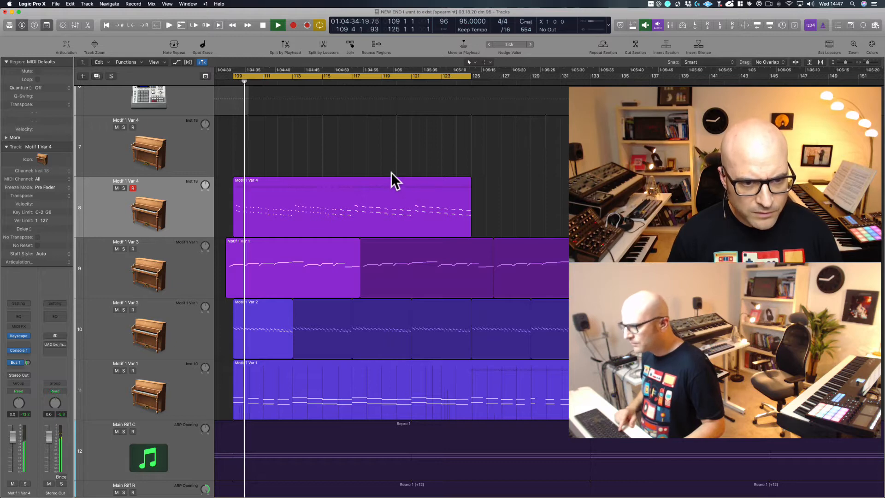
ctrl+alt+click(384, 137)
click(312, 152)
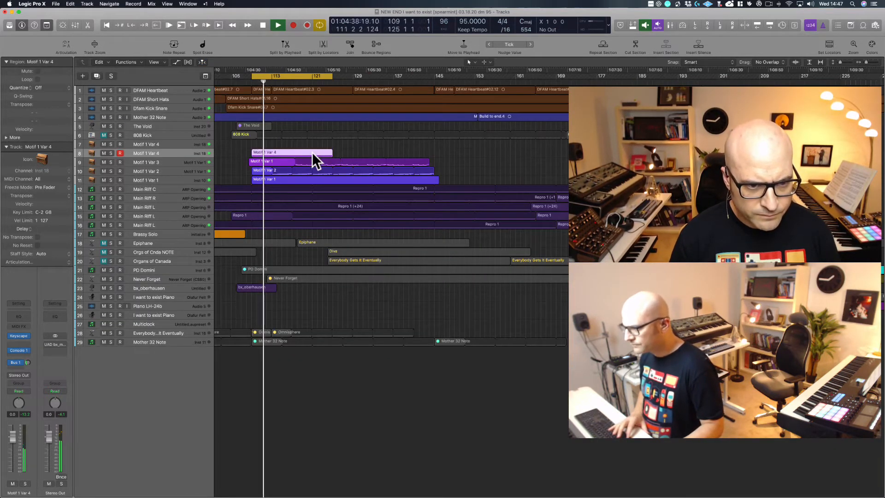
double_click(312, 153)
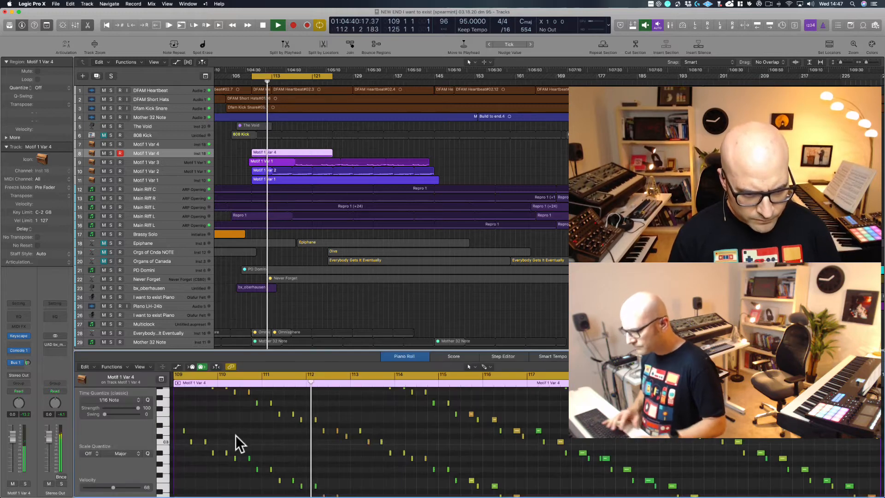
key(super+a)
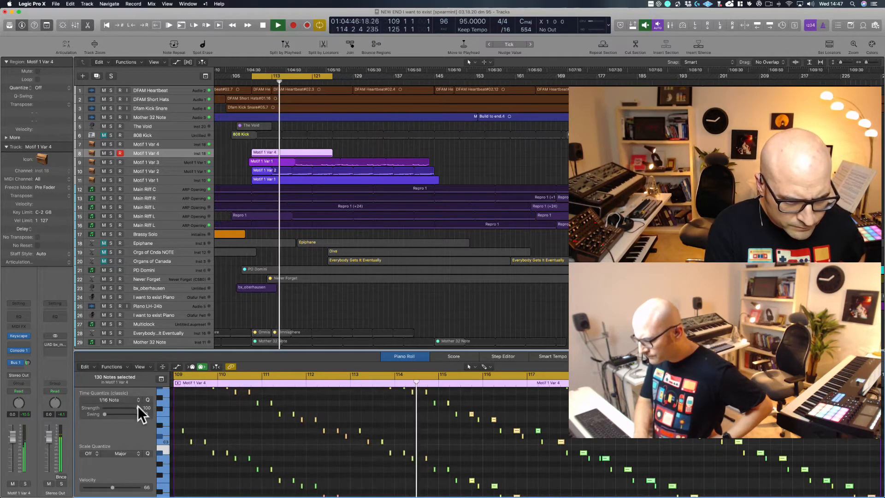
drag(138, 408, 129, 406)
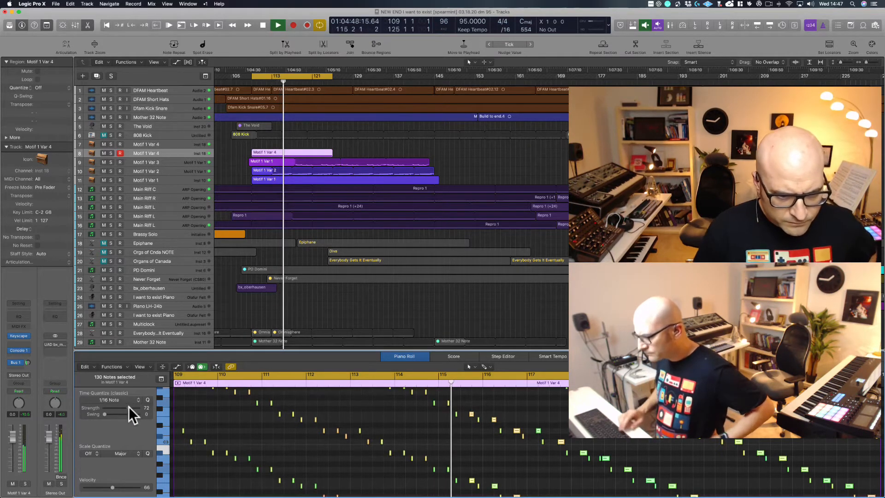
key(space)
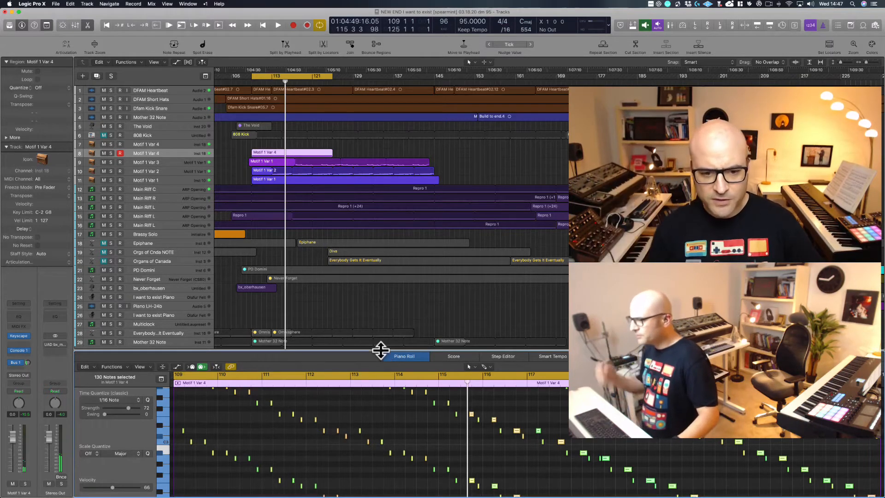
Step: Hide the piano roll and loop the Motif 1 Var 4 region so its repeats end at bar 141
key(p)
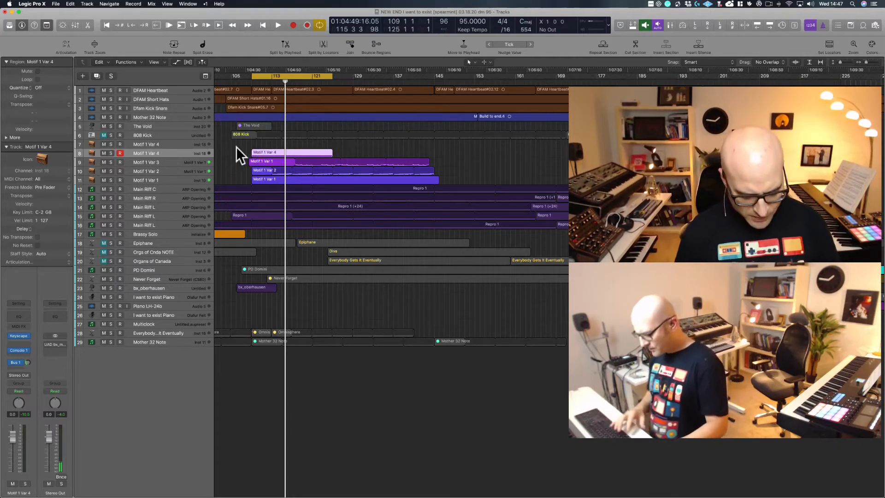
drag(234, 147, 440, 197)
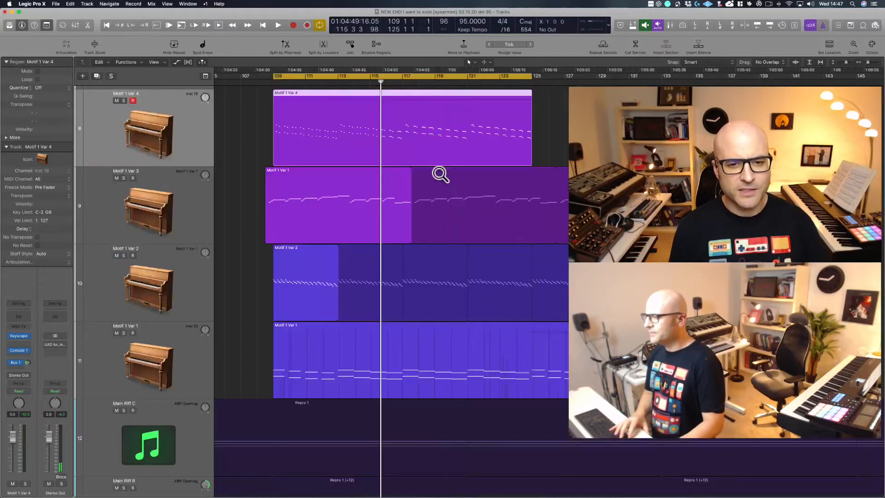
ctrl+alt+click(236, 138)
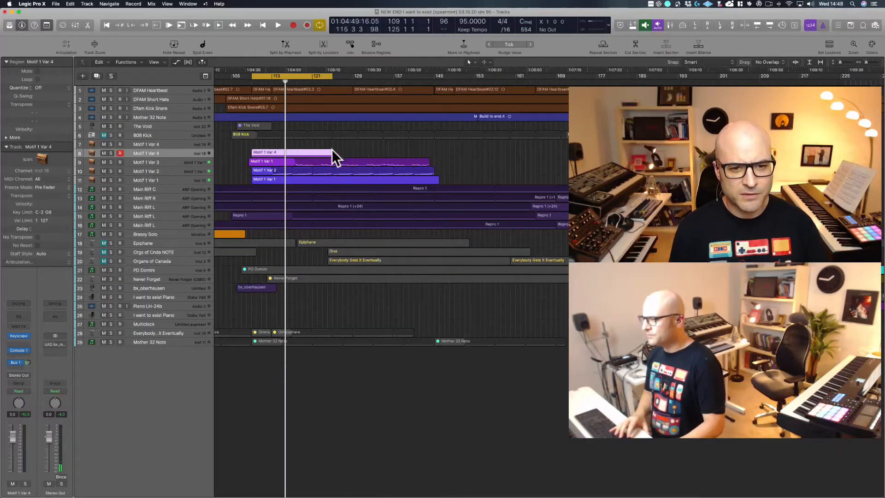
drag(332, 150, 414, 150)
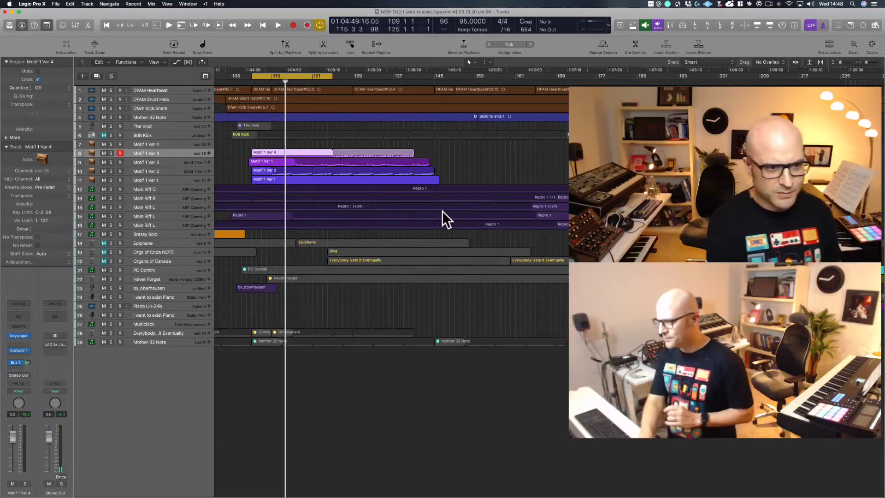
click(236, 148)
click(241, 149)
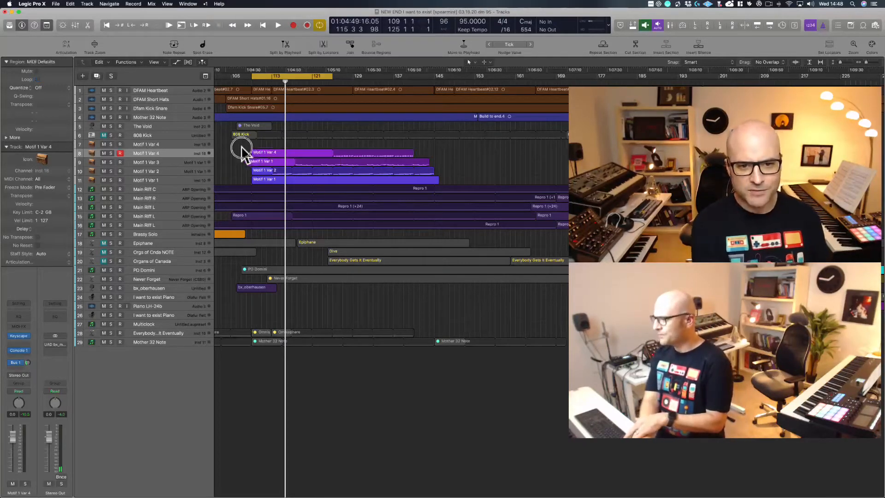
Step: Rename the empty piano track above the Motif 1 Var 4 region's track as Motif 1 Var 5
drag(242, 149, 468, 186)
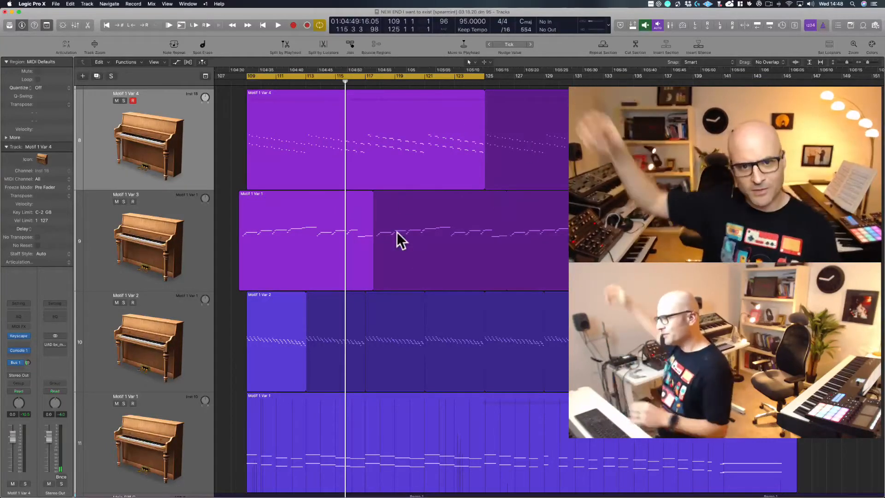
ctrl+alt+click(231, 147)
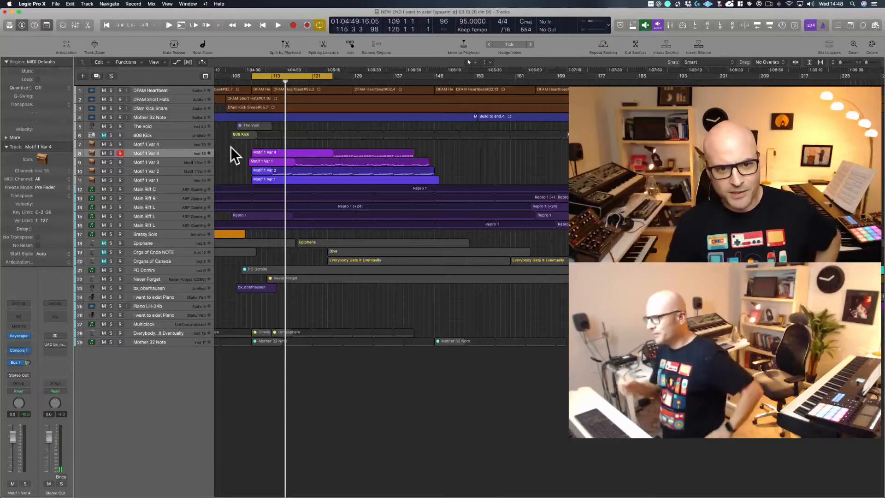
click(170, 142)
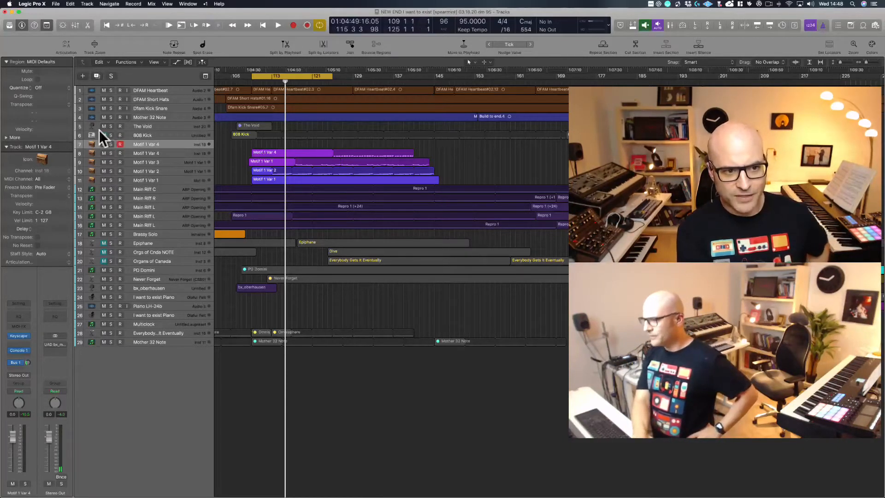
double_click(160, 145)
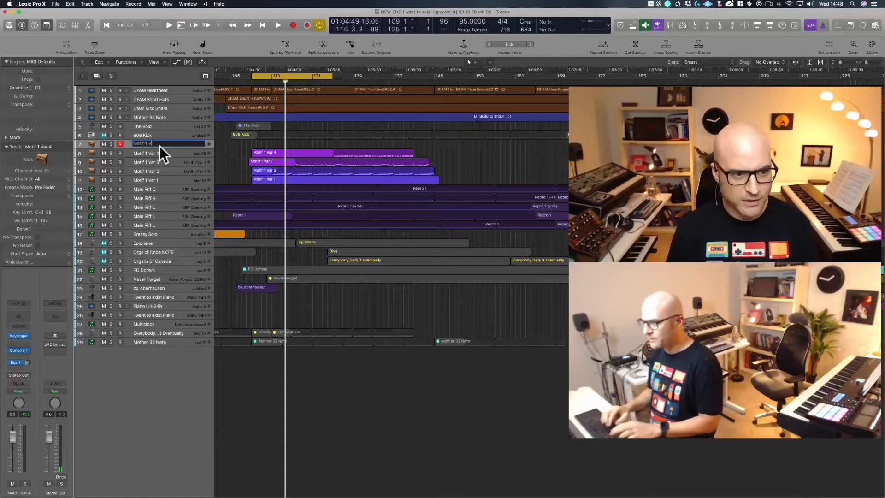
text(Motif 1 Var )
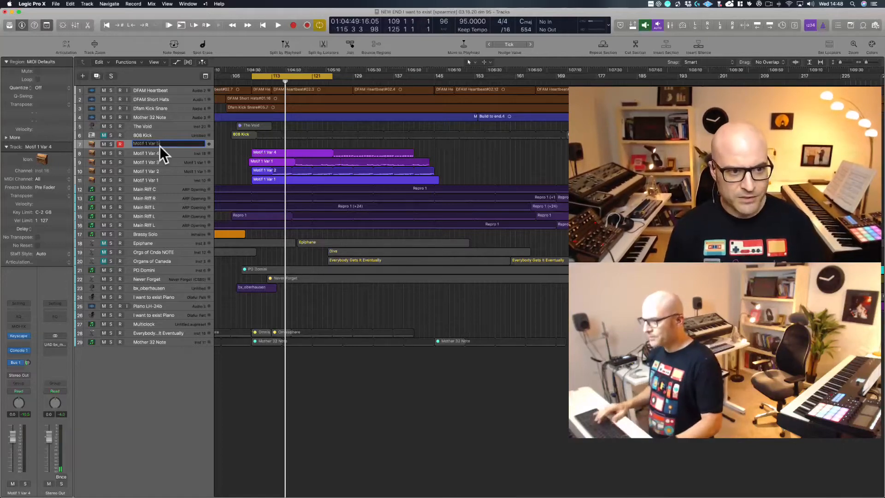
text(5)
key(Return)
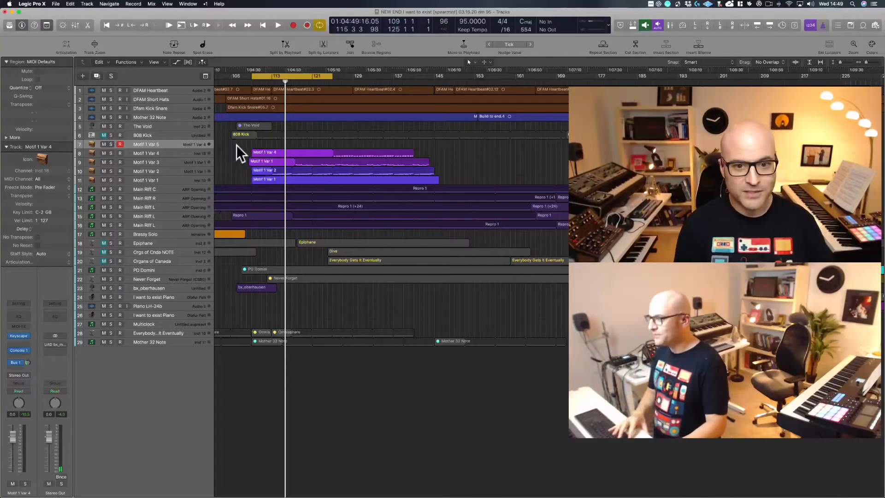
Step: Extend the cycle range so it runs from bar 109 to bar 141
drag(237, 145, 457, 191)
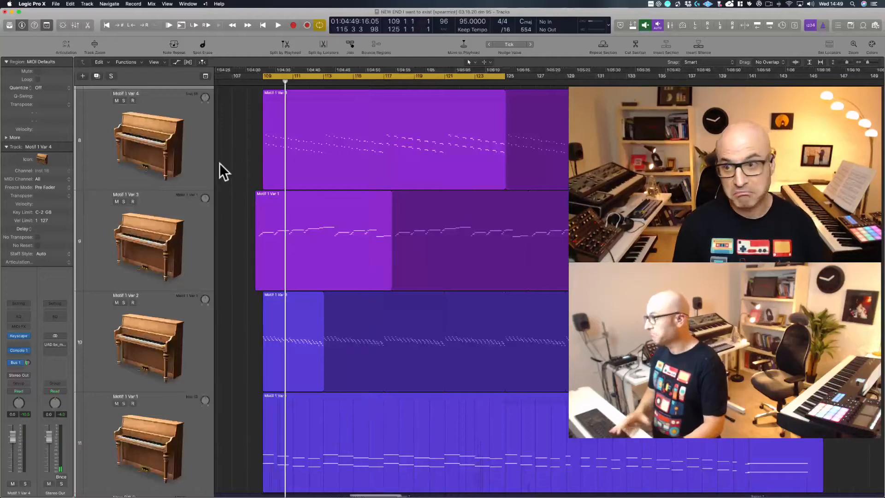
ctrl+alt+click(220, 163)
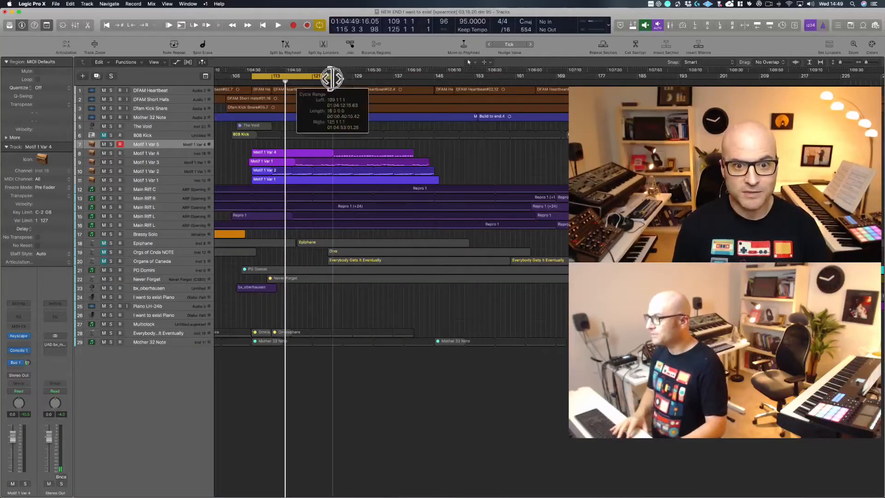
drag(332, 79, 411, 79)
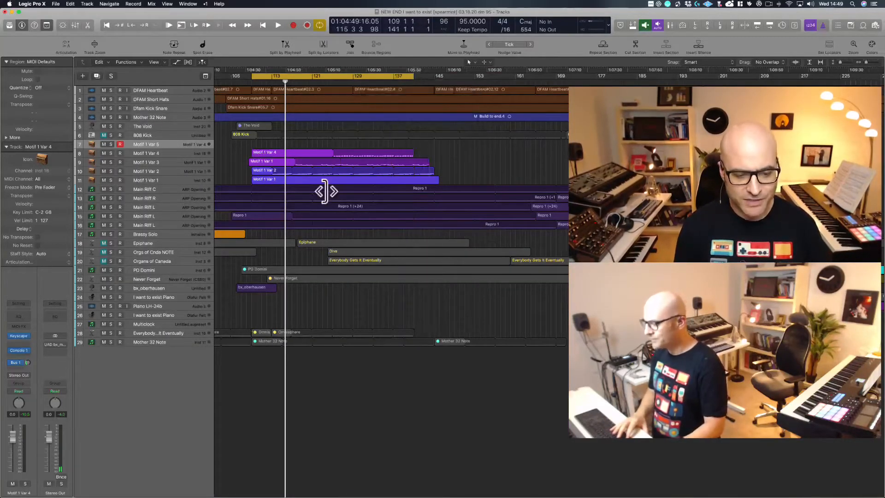
Step: Switch to Trello to review the piano variation items in the Discovery Sessions checklist, comparing them with the Motif 1 regions in Logic Pro
mouse_move(259, 496)
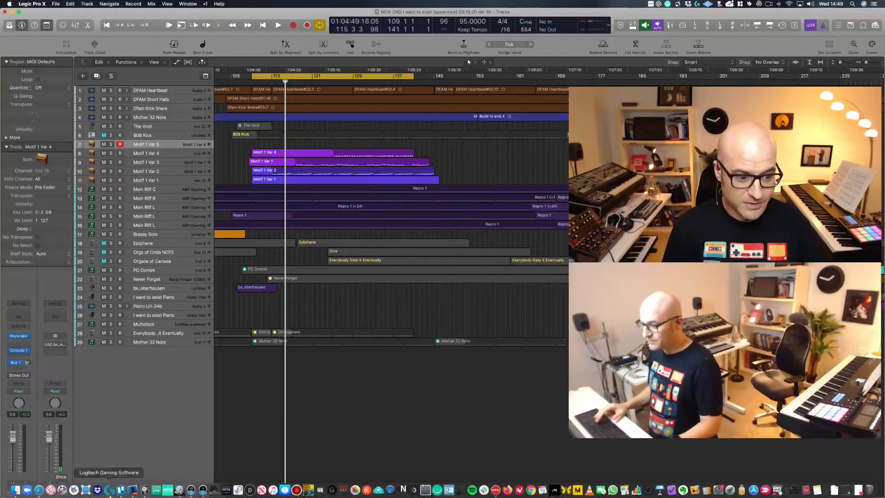
click(121, 490)
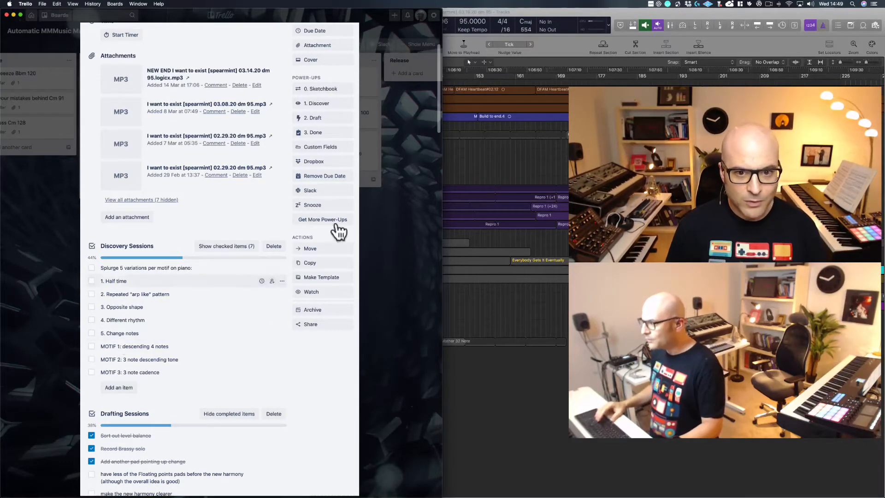
click(476, 159)
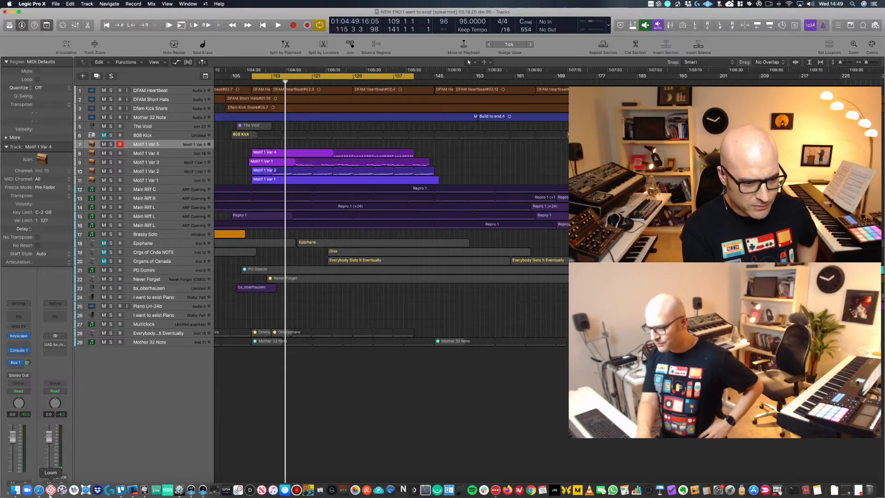
click(121, 491)
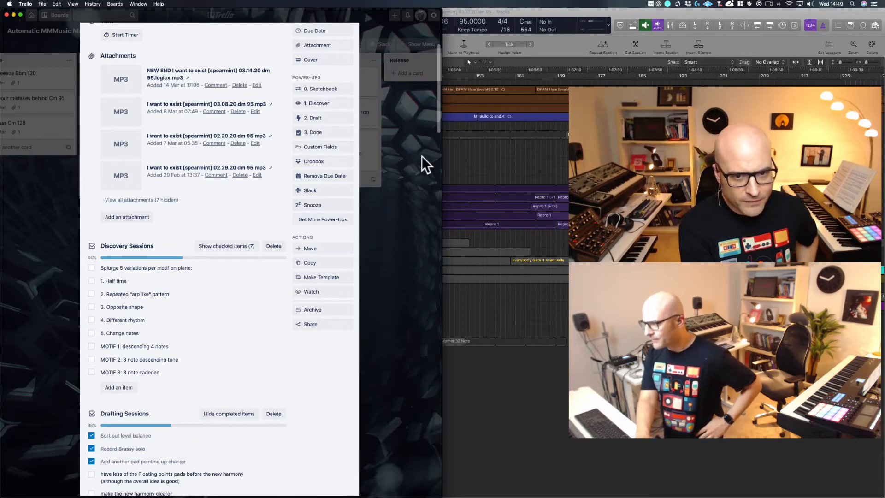
click(480, 159)
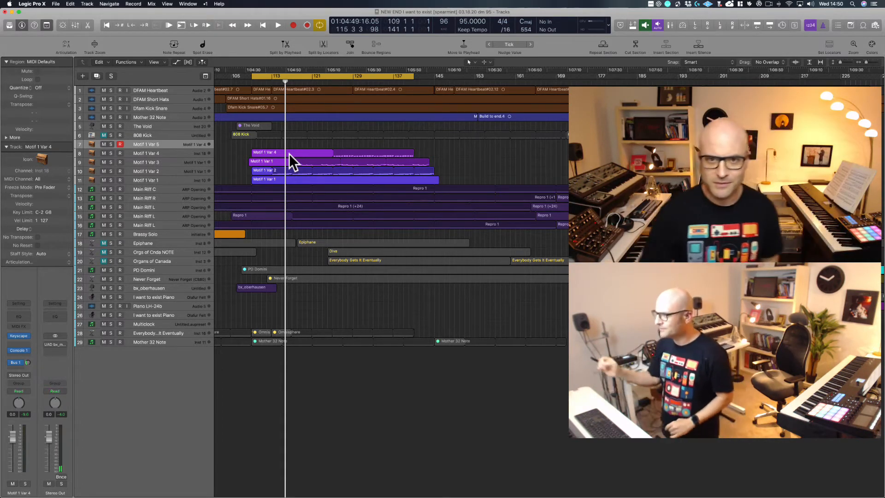
mouse_move(66, 495)
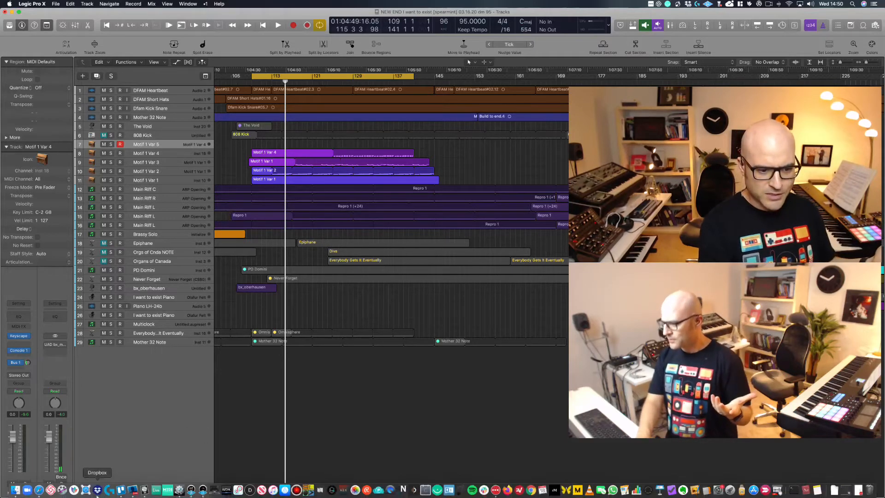
click(119, 491)
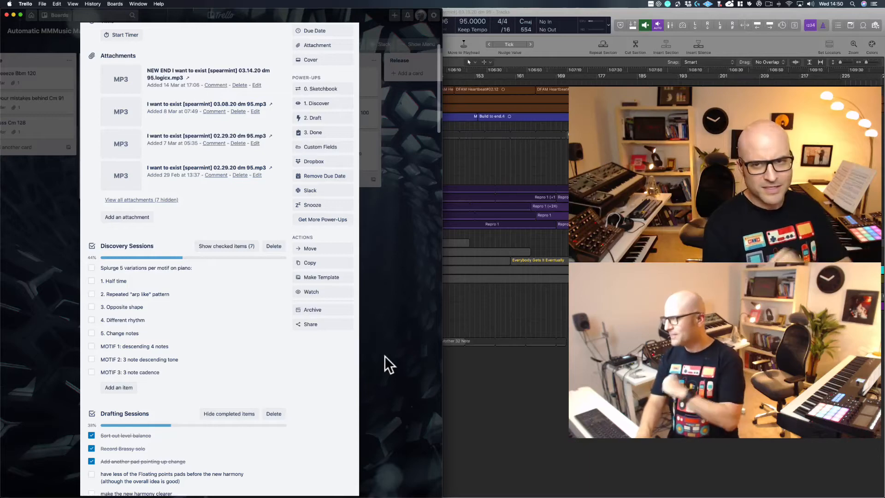
click(511, 167)
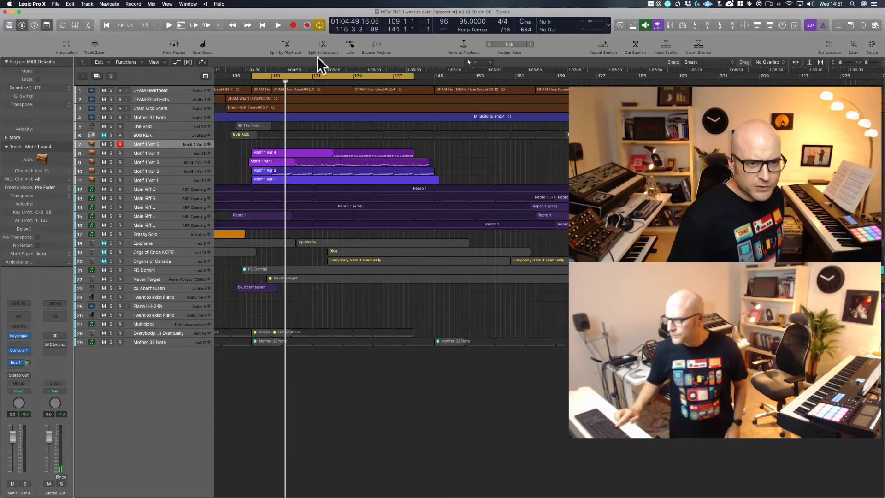
Step: Play back the cycle section from bar 109 to rehearse the Motif 1 Var 5 piano part
key(space)
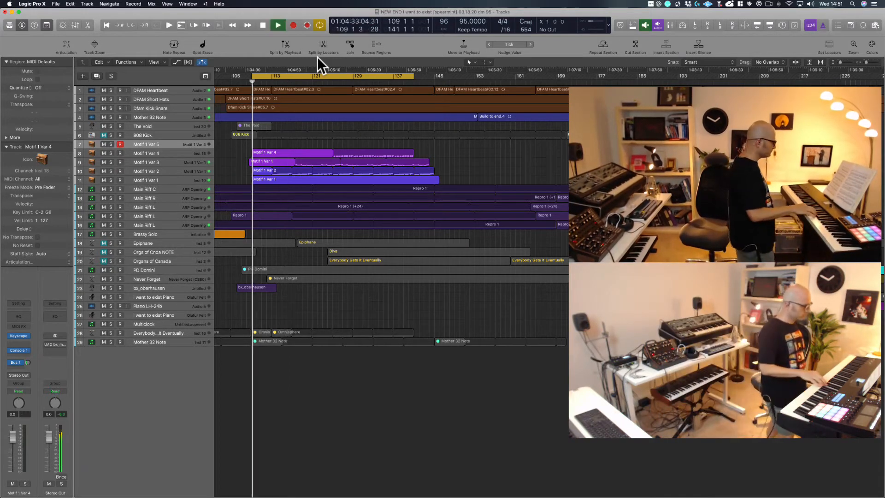
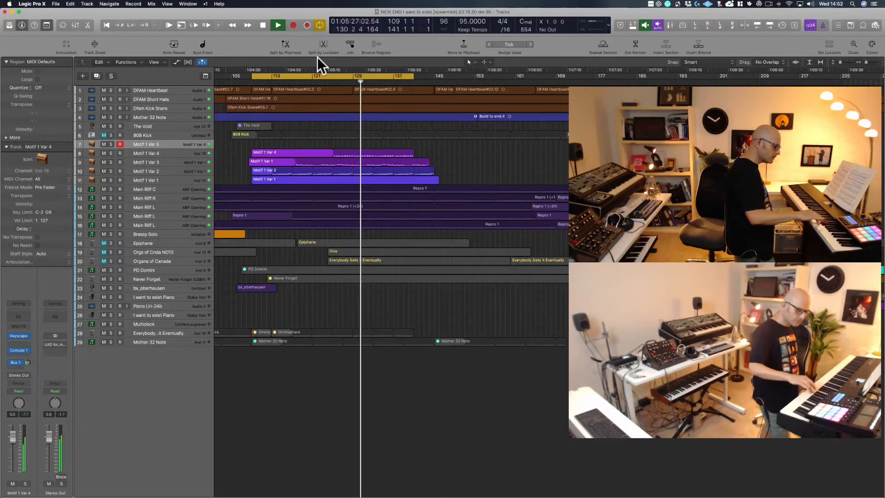
key(space)
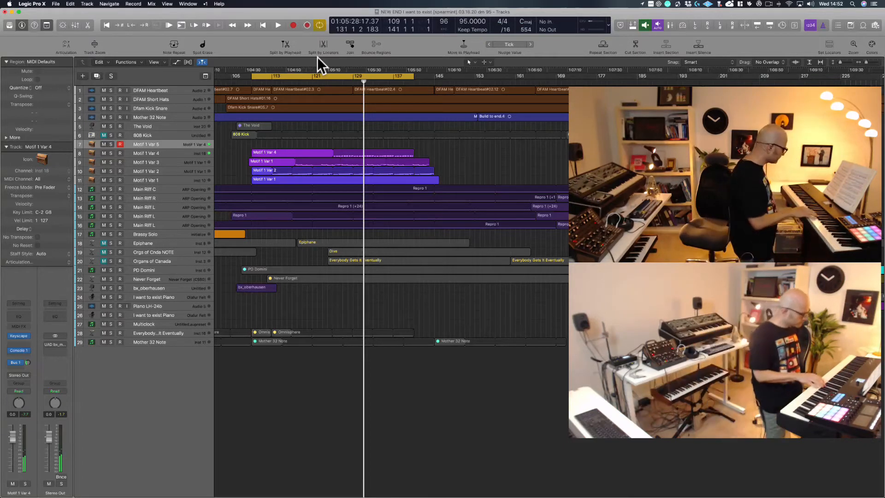
key(space)
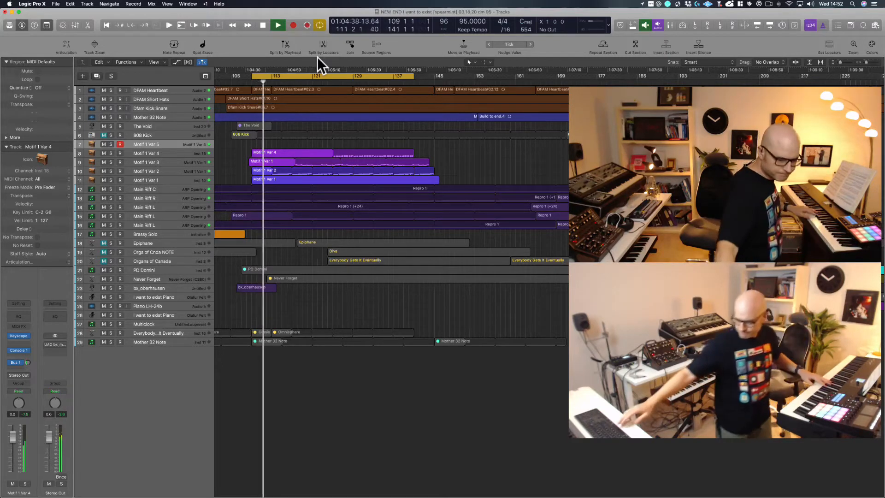
key(space)
key(space)
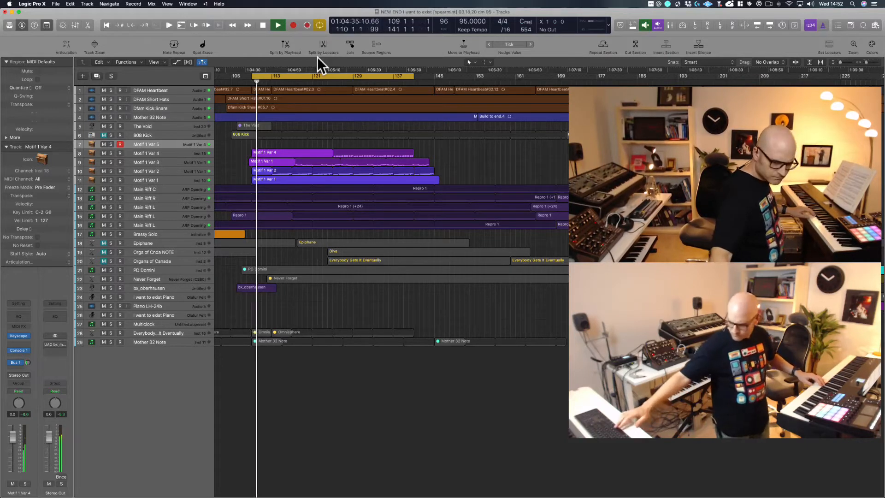
key(space)
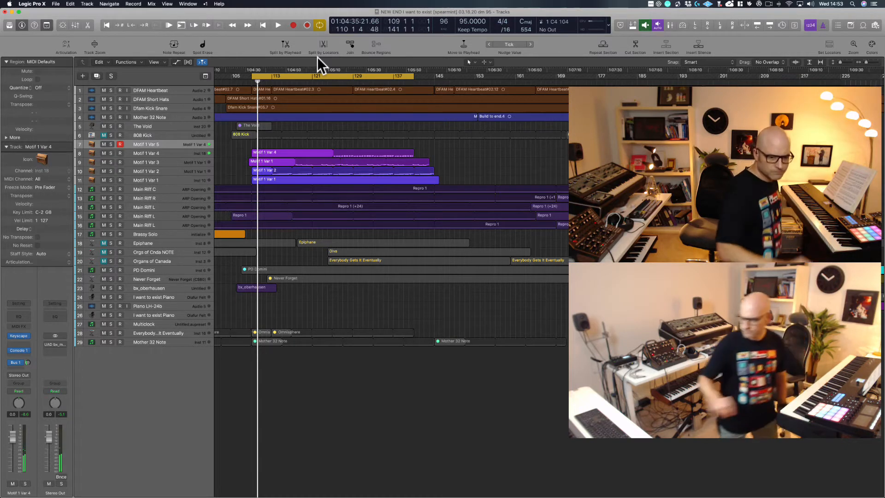
Step: Try to record a take on the Motif 1 Var 5 track and rehearse the part over playback of the cycle section
click(294, 23)
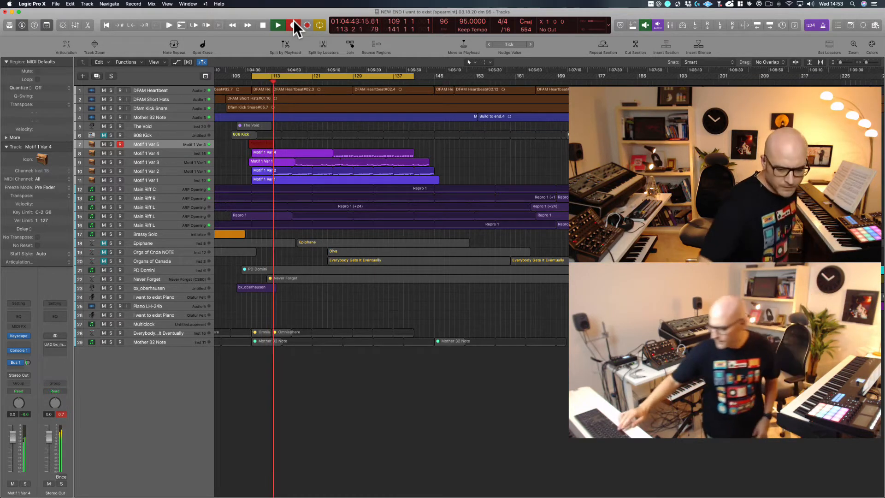
click(294, 25)
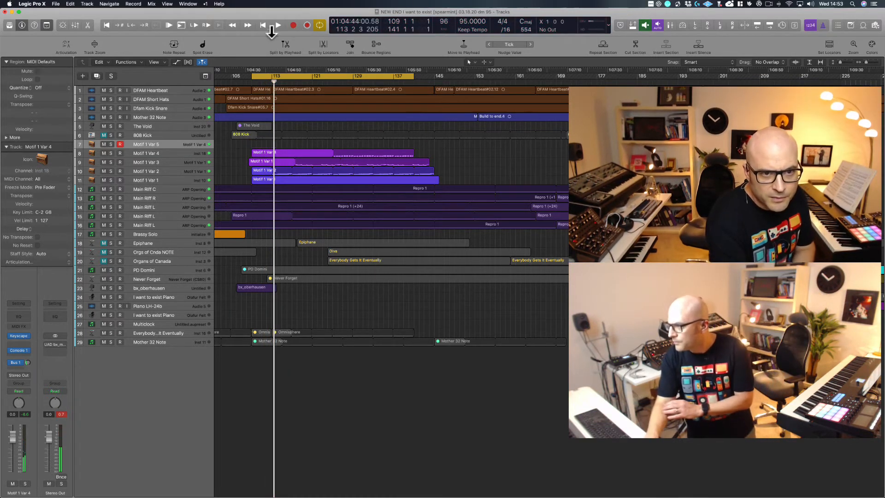
click(278, 25)
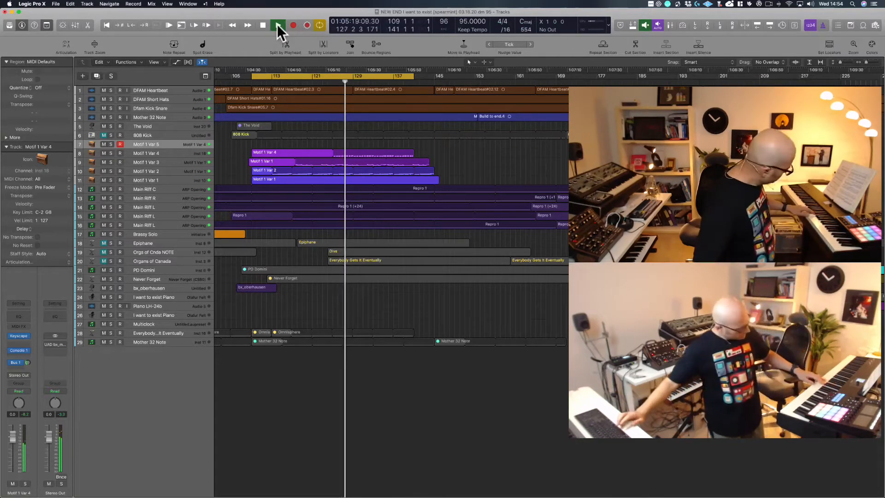
key(space)
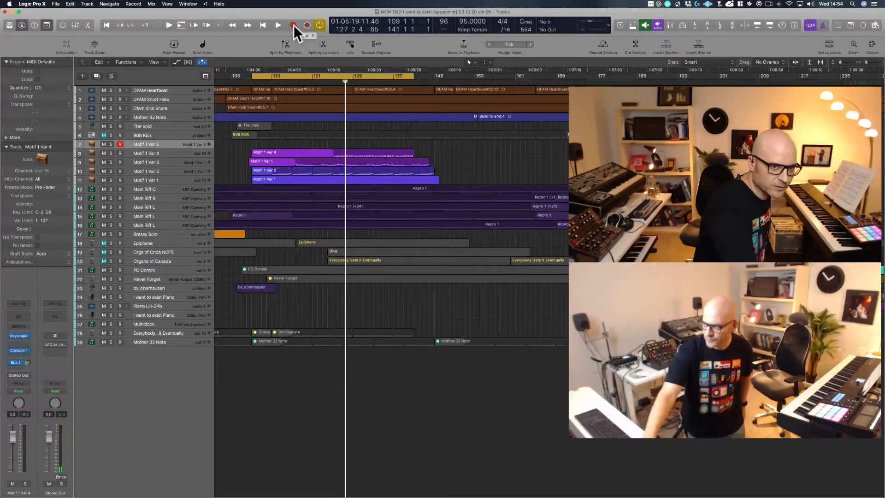
Step: Record a piano take on the Motif 1 Var 5 track from bar 109 to about bar 115
click(294, 25)
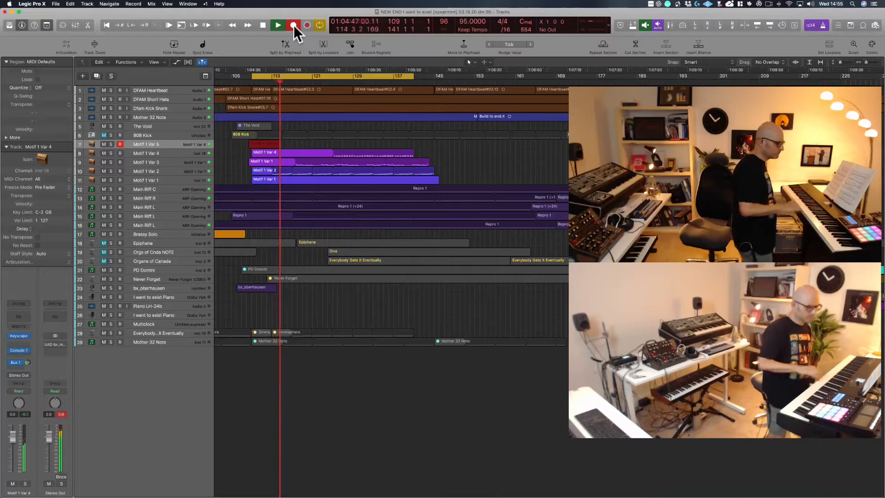
key(space)
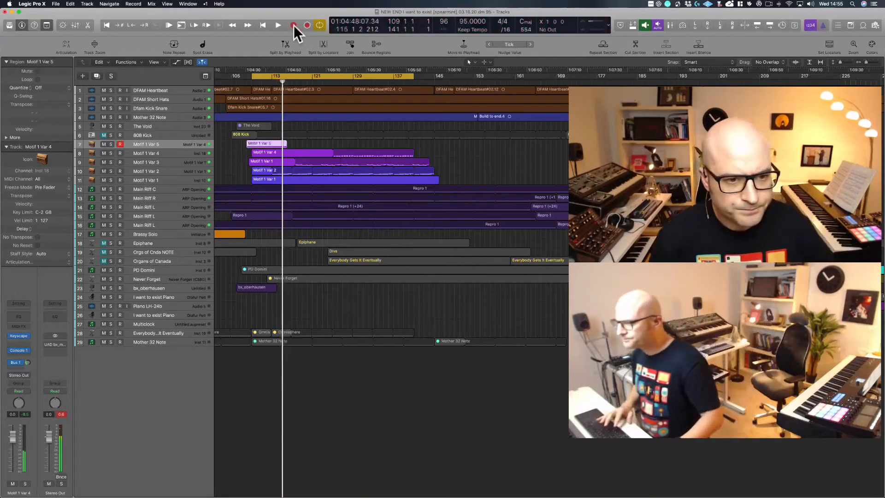
click(236, 195)
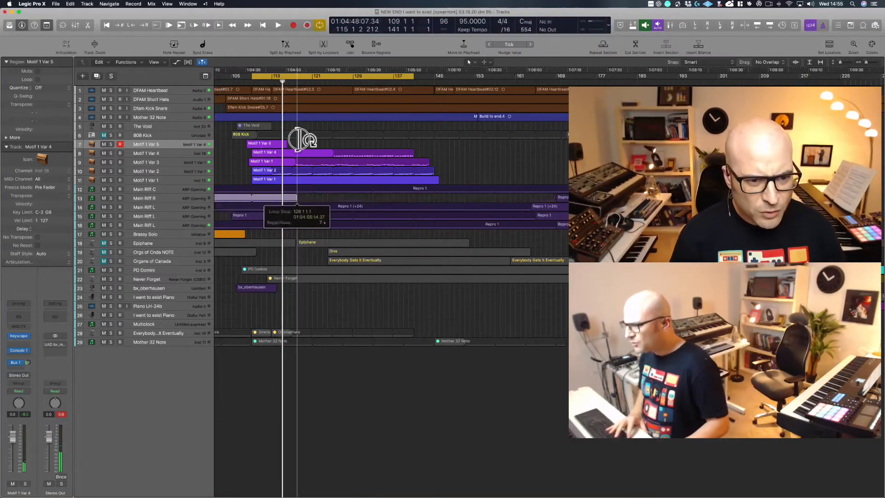
Step: Trim the start of the Motif 1 Var 5 region to bar 109, in line with the Motif 1 Var 4 region below
click(297, 140)
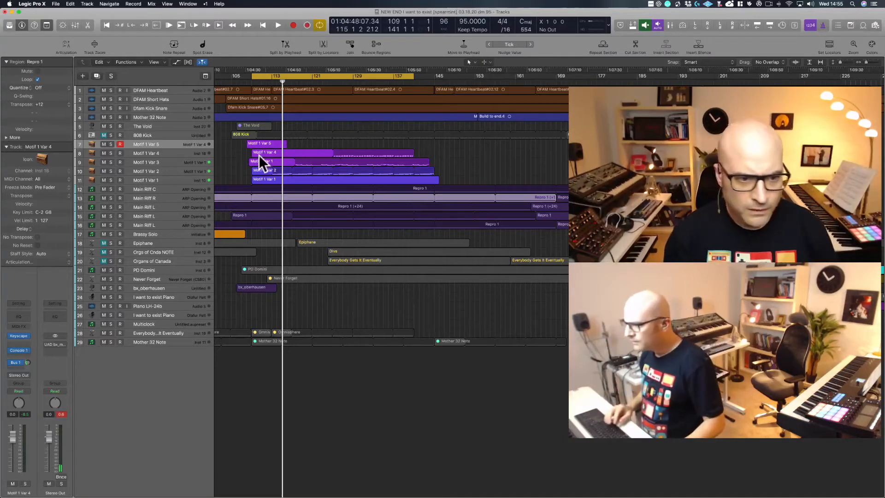
drag(239, 167, 312, 96)
drag(288, 368, 330, 361)
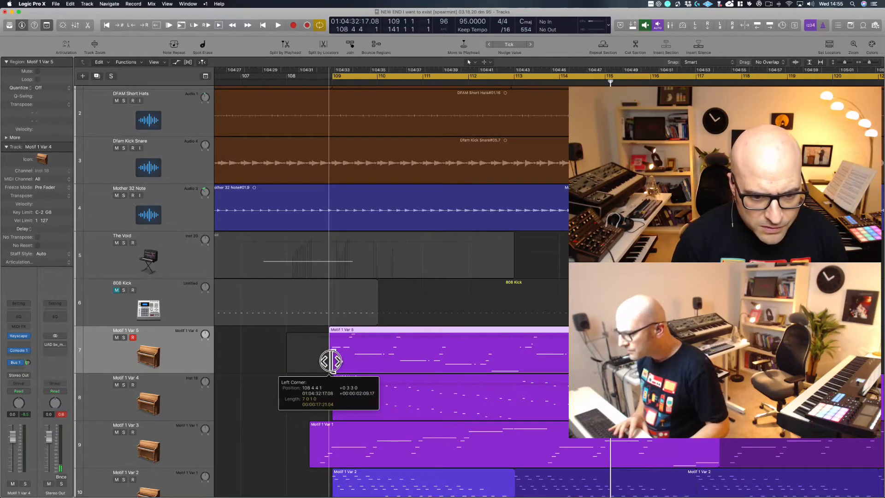
drag(330, 361, 342, 352)
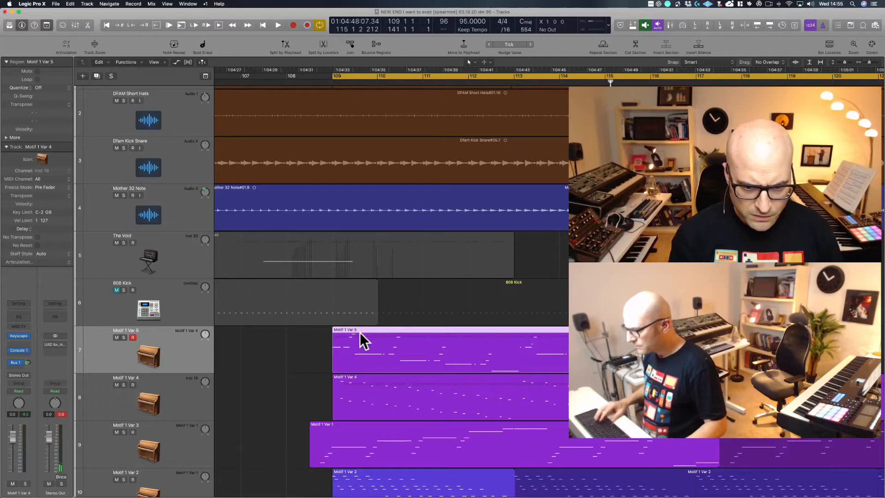
Step: Open the Motif 1 Var 5 region in the Piano Roll, select all of its notes and close the editor
key(e)
key(e)
key(e)
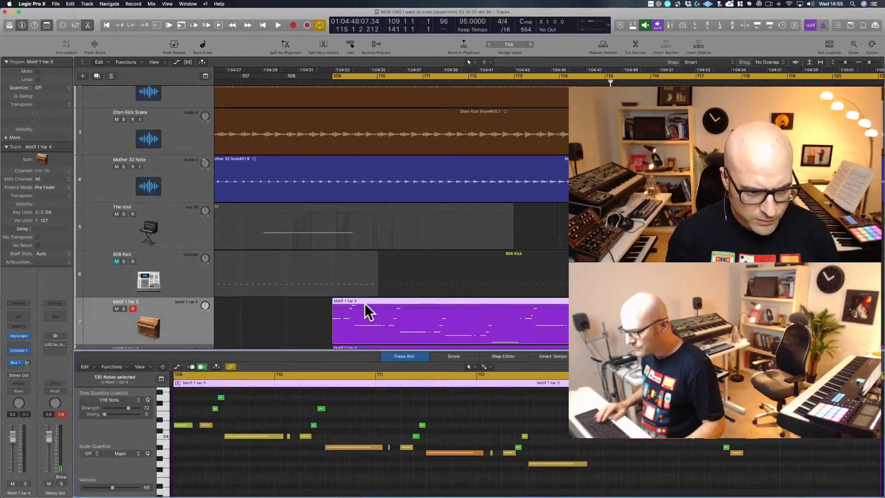
key(super+a)
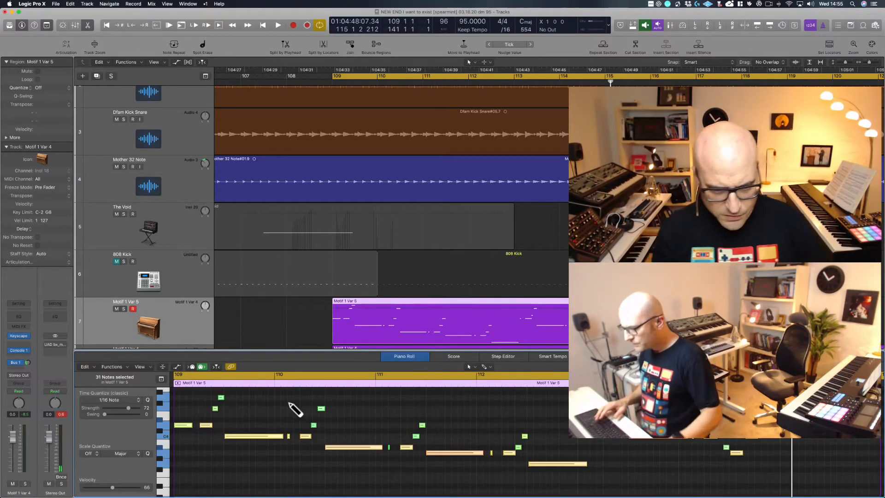
key(e)
click(282, 342)
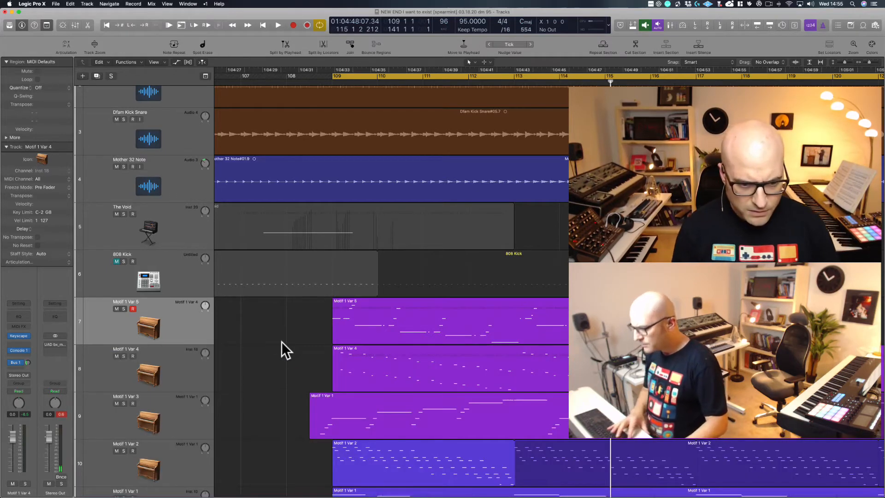
Step: Trim the end of the Motif 1 Var 5 region to about bar 113, checking the part by playing it from bar 109
ctrl+alt+click(281, 342)
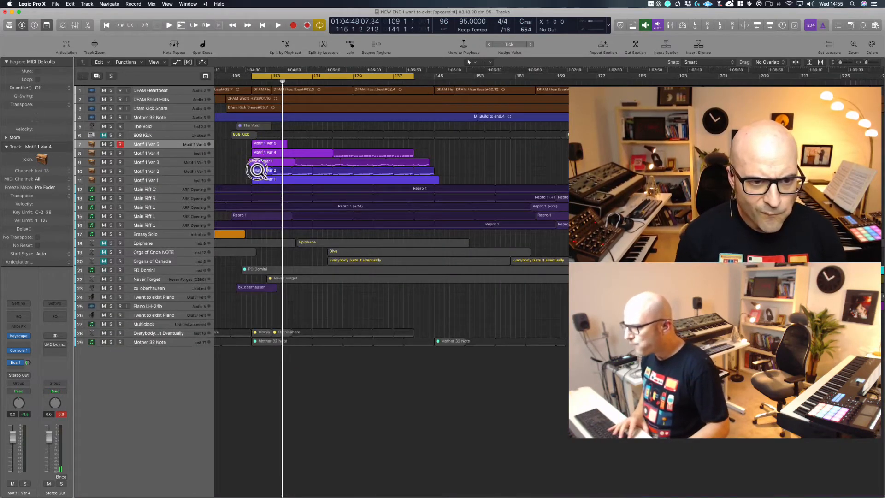
drag(257, 170, 334, 131)
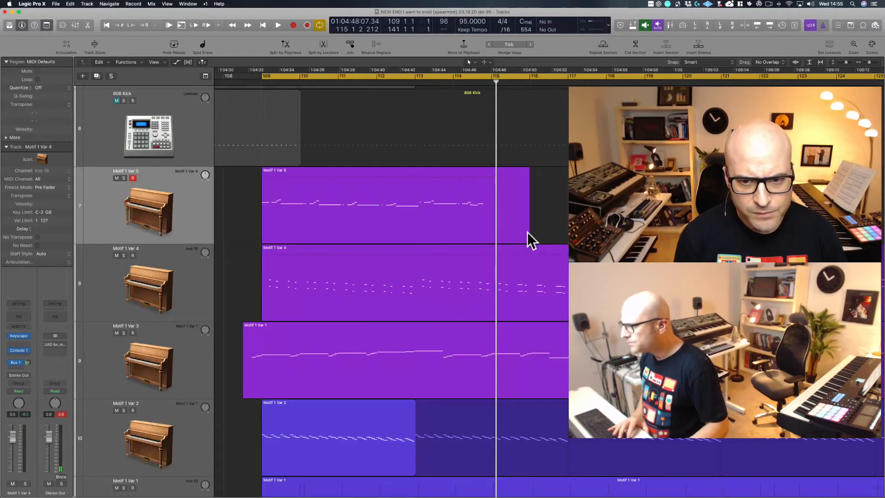
drag(527, 236, 487, 236)
key(space)
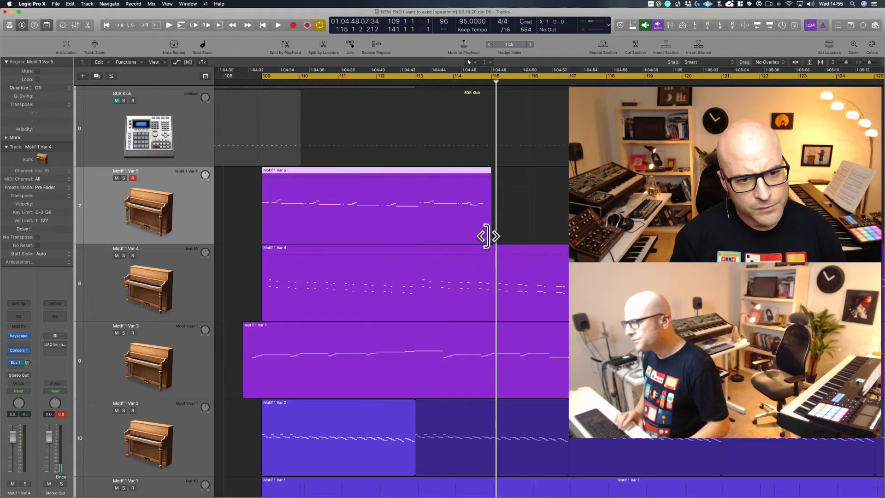
key(shift+space)
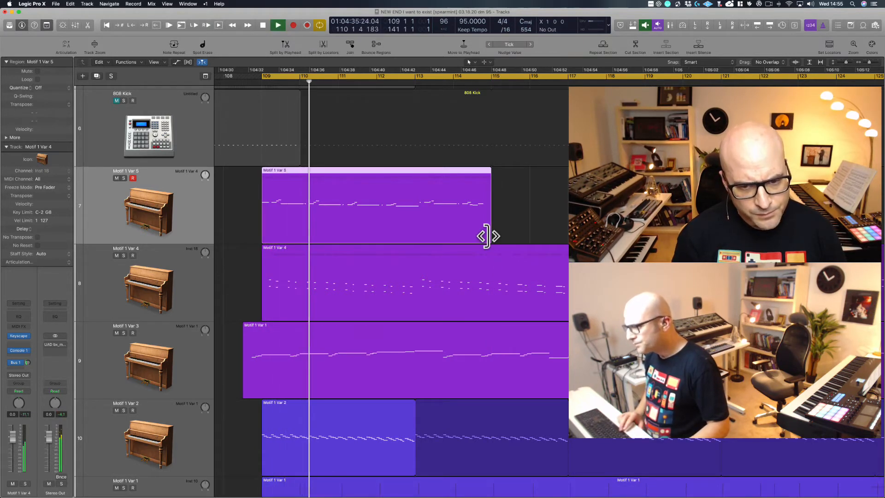
drag(487, 236, 414, 235)
key(space)
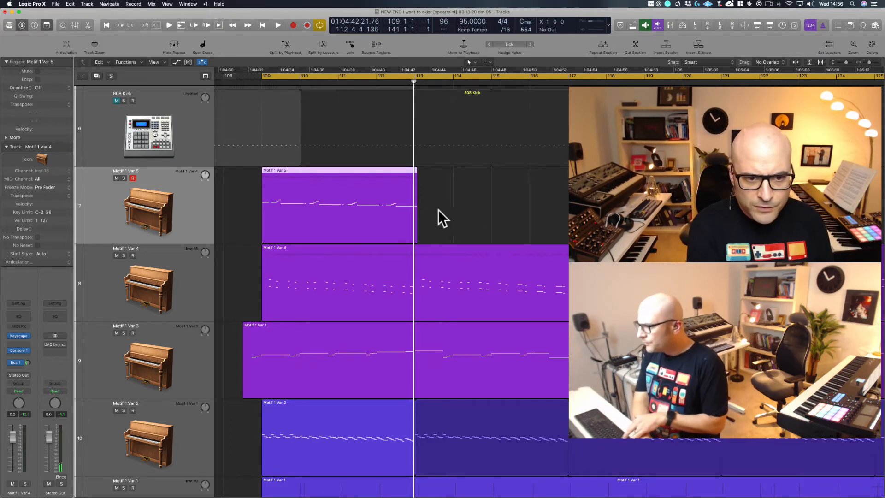
Step: Switch to Trello to check the piano variation items in the Discovery Sessions checklist and return to the Logic Pro arrangement
click(302, 191)
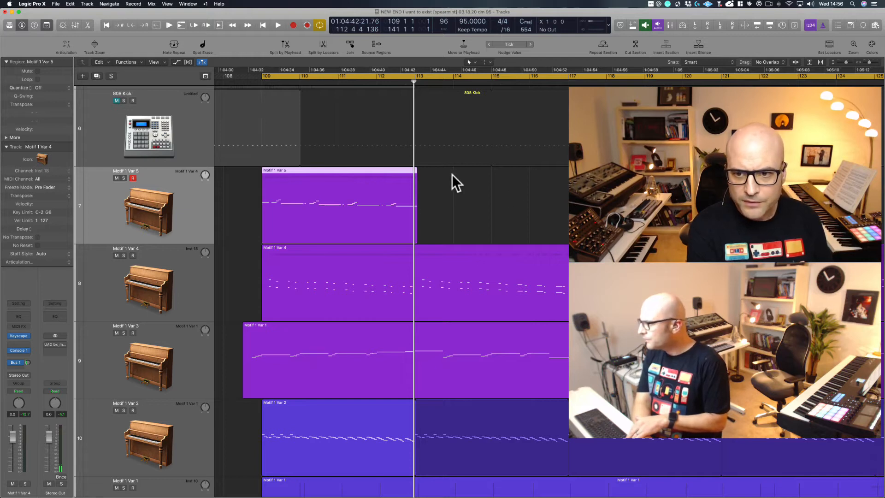
click(304, 211)
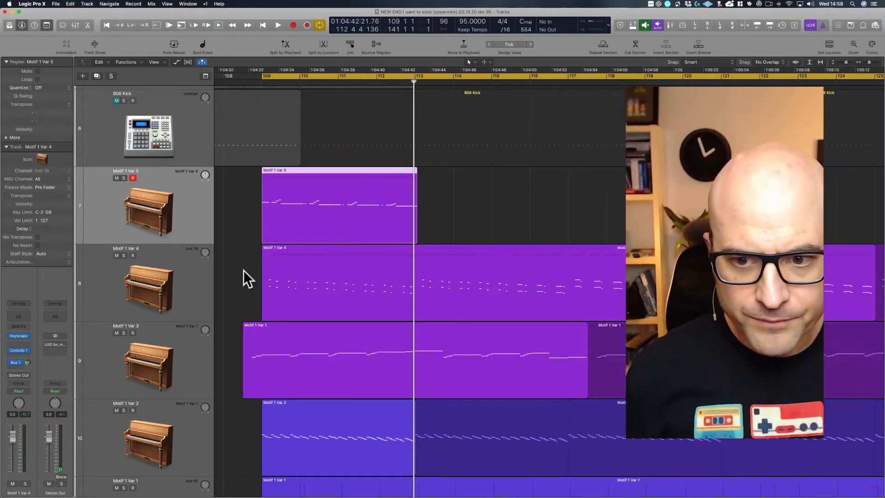
click(256, 239)
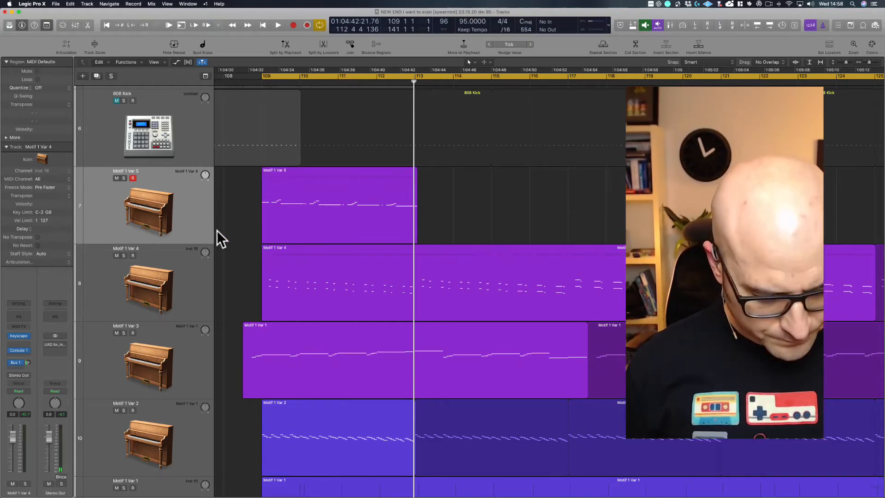
key(2)
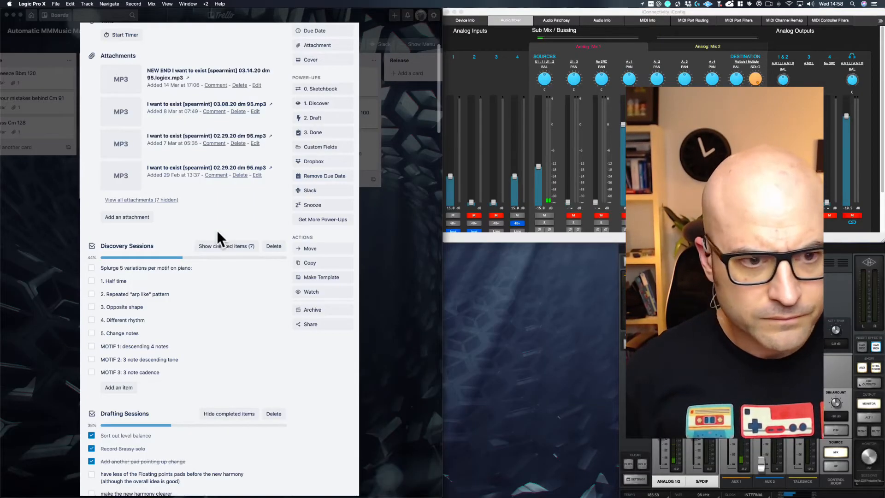
click(146, 491)
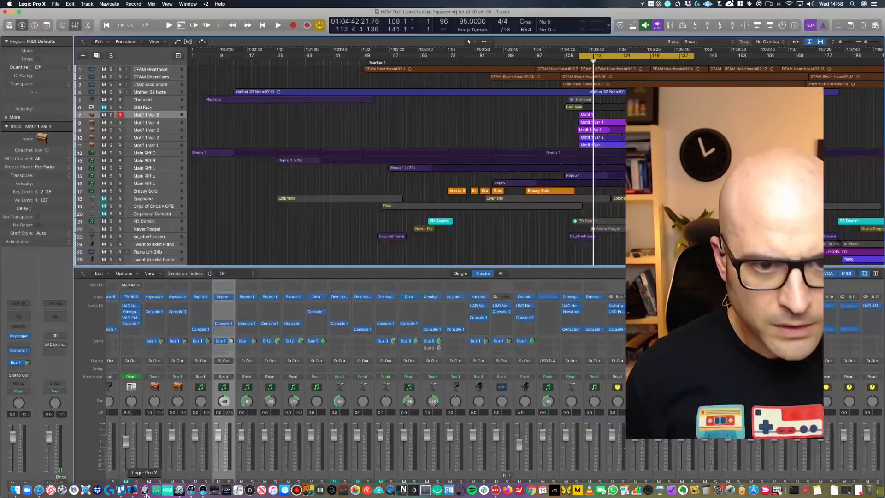
key(1)
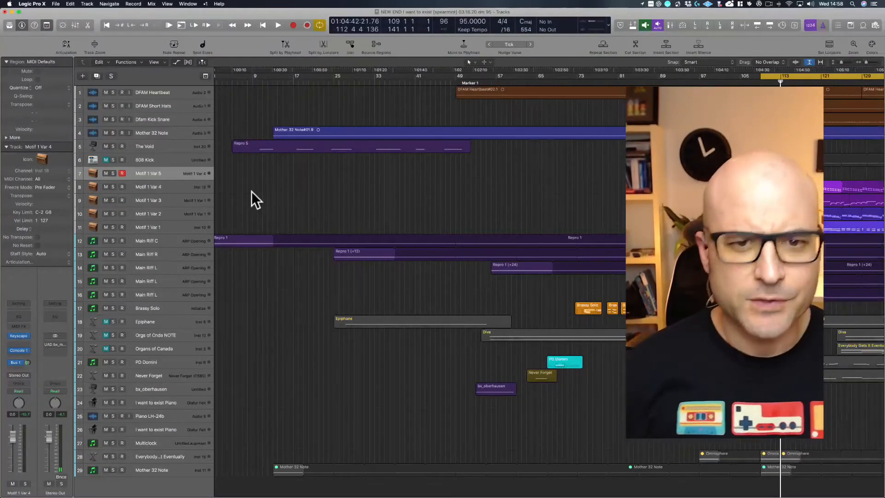
Step: Loop the trimmed Motif 1 Var 5 region from bar 113 to about bar 141, the end of the cycle section
scroll(251, 191, right, 10)
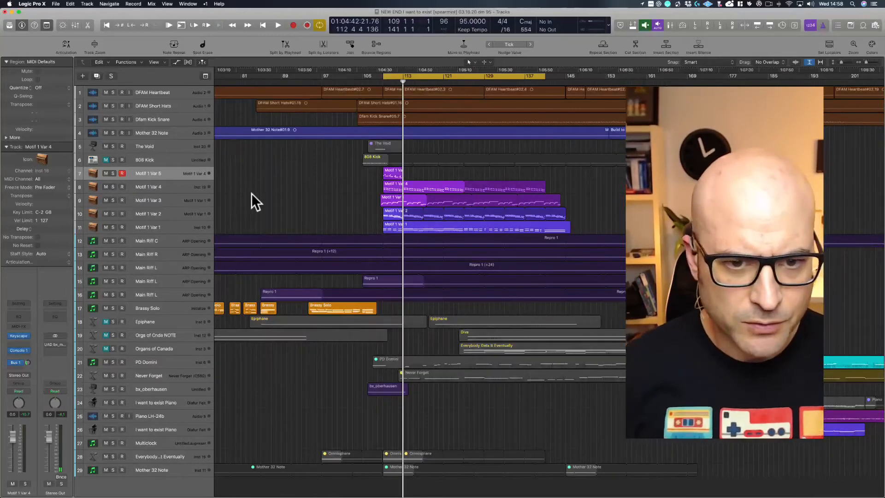
key(super+Left)
key(super+Left)
key(super+Left)
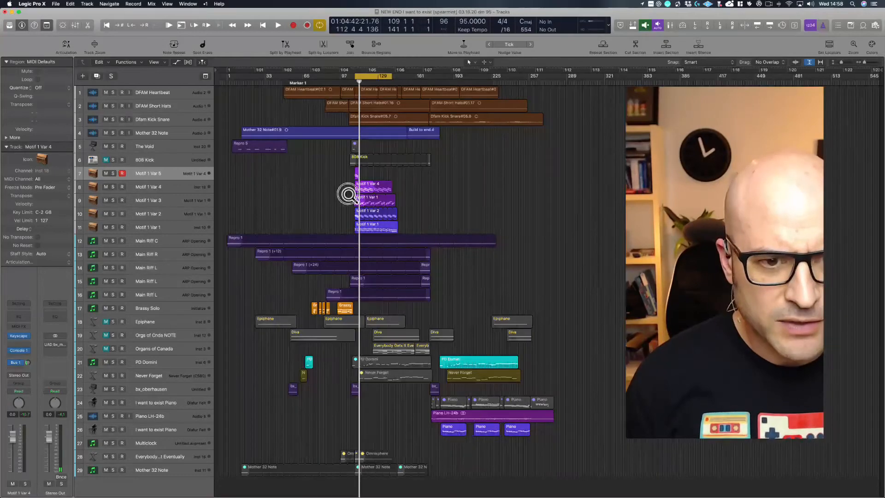
drag(348, 193, 417, 140)
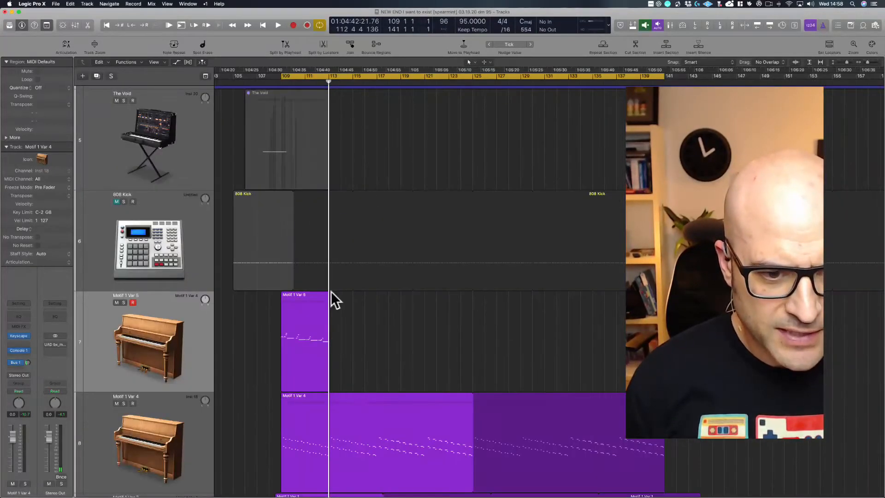
drag(327, 295, 670, 297)
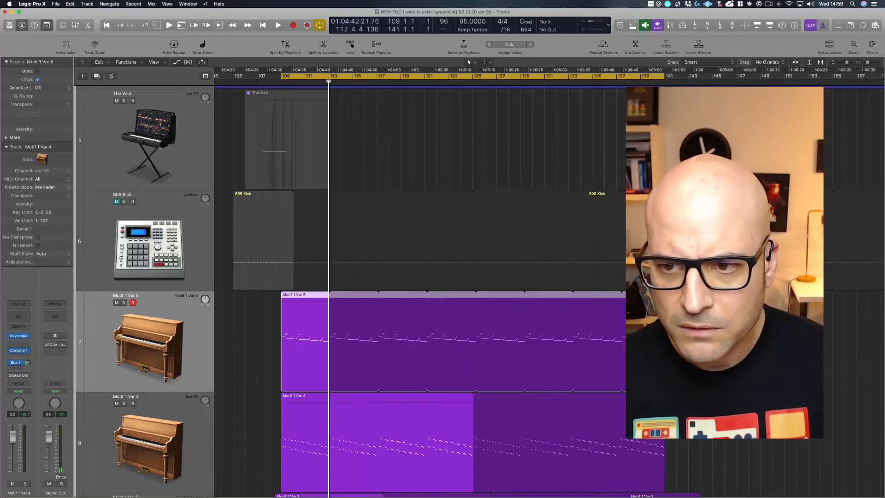
mouse_move(62, 494)
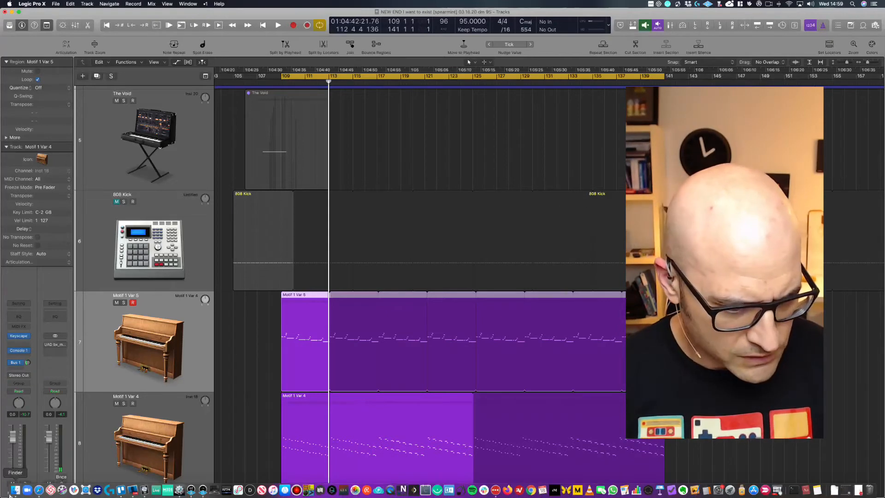
click(122, 491)
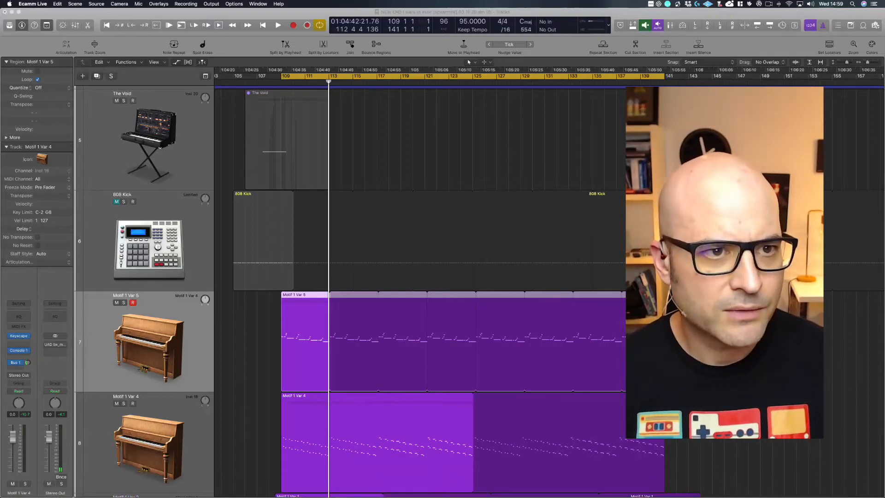
click(186, 3)
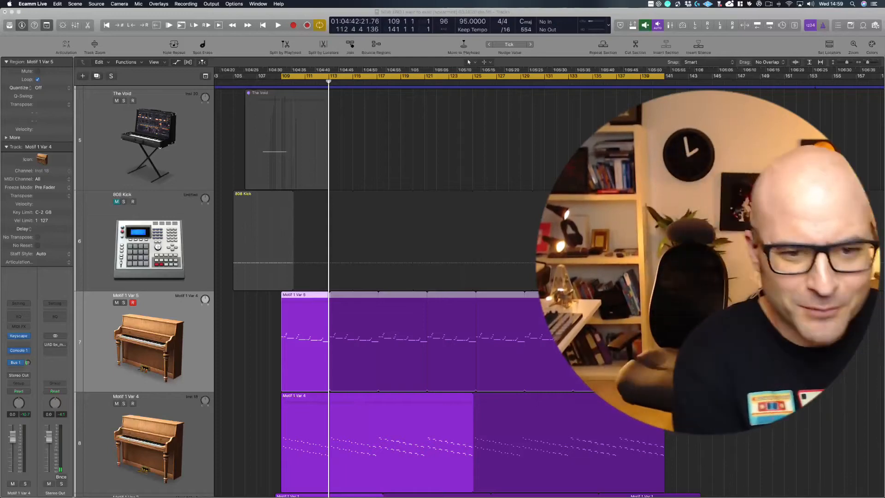
click(364, 142)
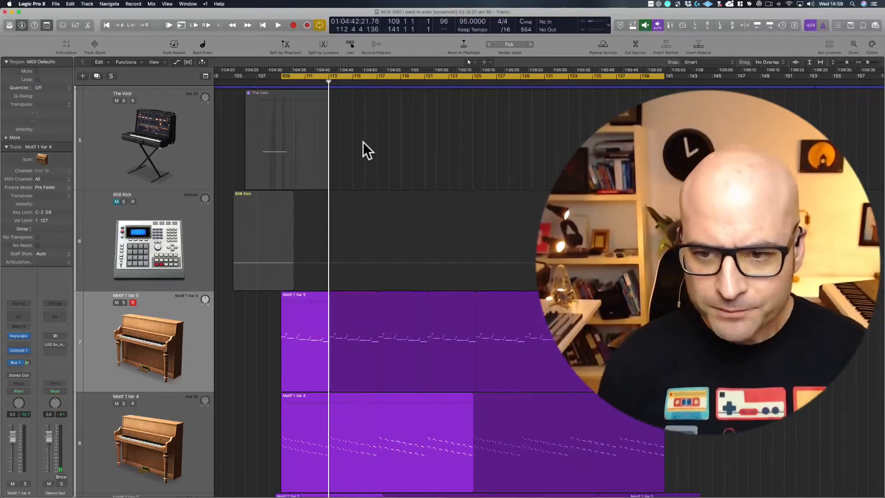
Step: Examine the five Motif 1 variation regions from bar 109, highlighting all of them and then Var 2 to Var 5
key(z)
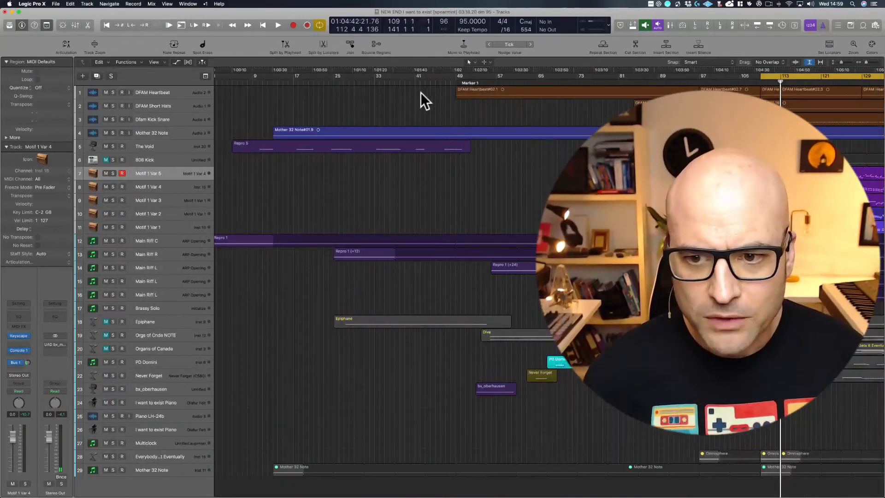
scroll(400, 207, right, 10)
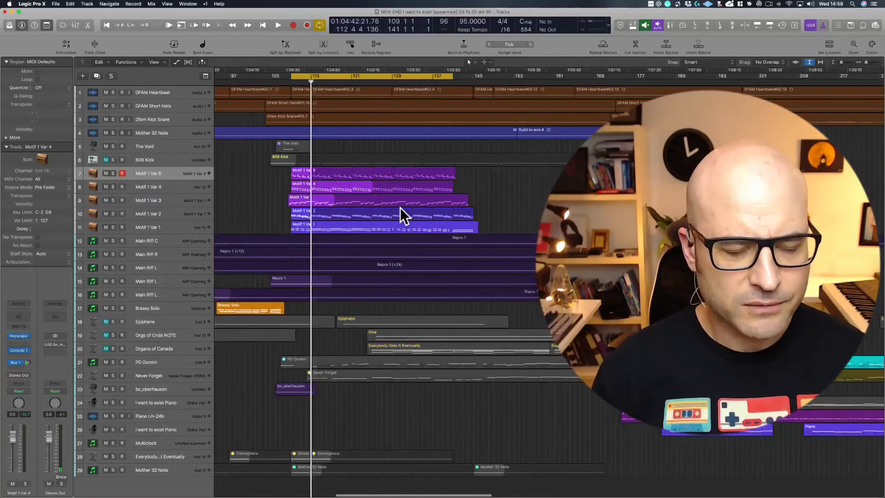
scroll(400, 208, right, 5)
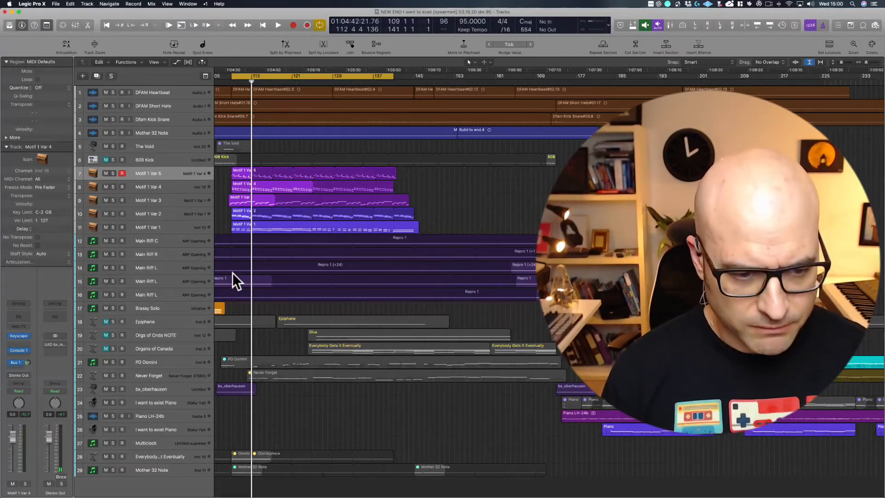
scroll(232, 272, left, 3)
drag(238, 417, 500, 16)
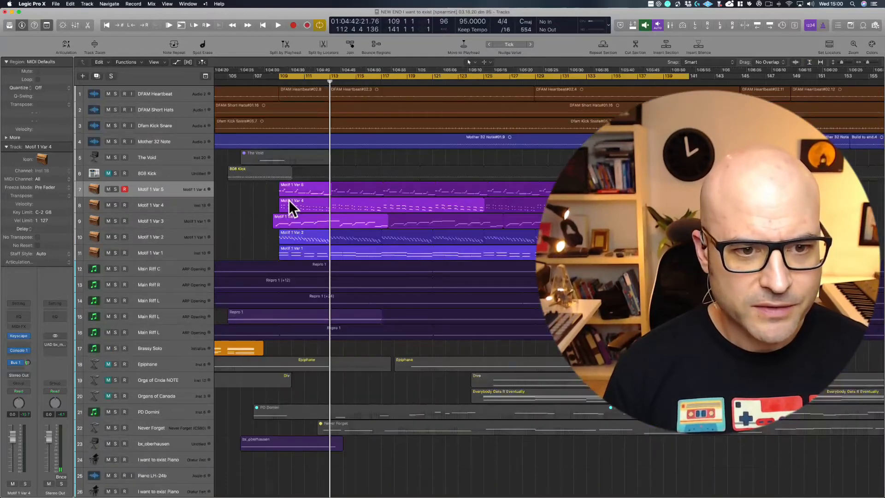
ctrl+alt+click(245, 222)
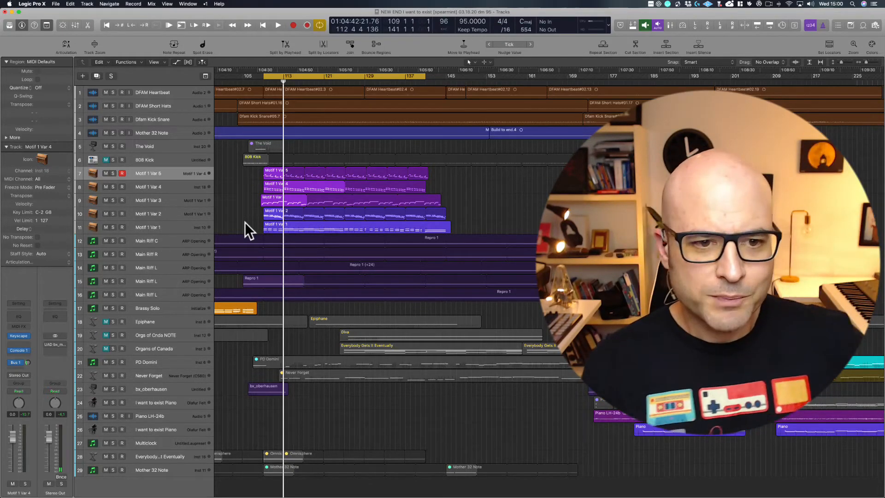
drag(239, 178, 455, 229)
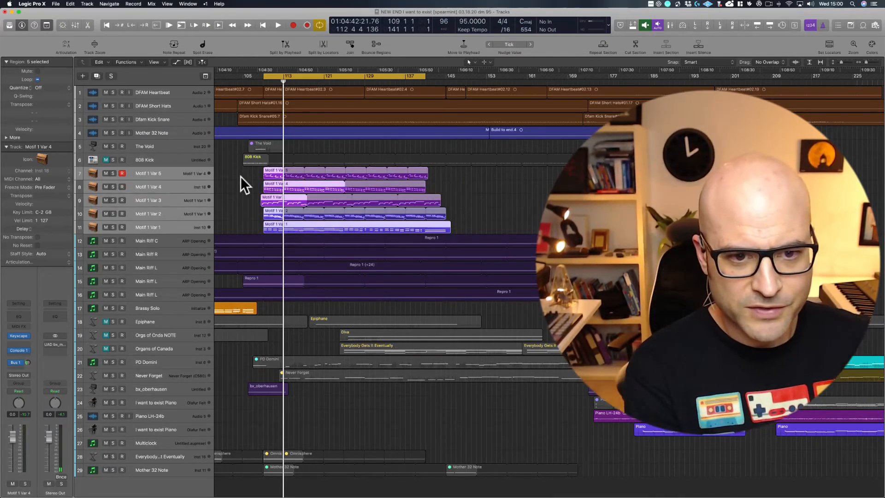
drag(241, 177, 475, 216)
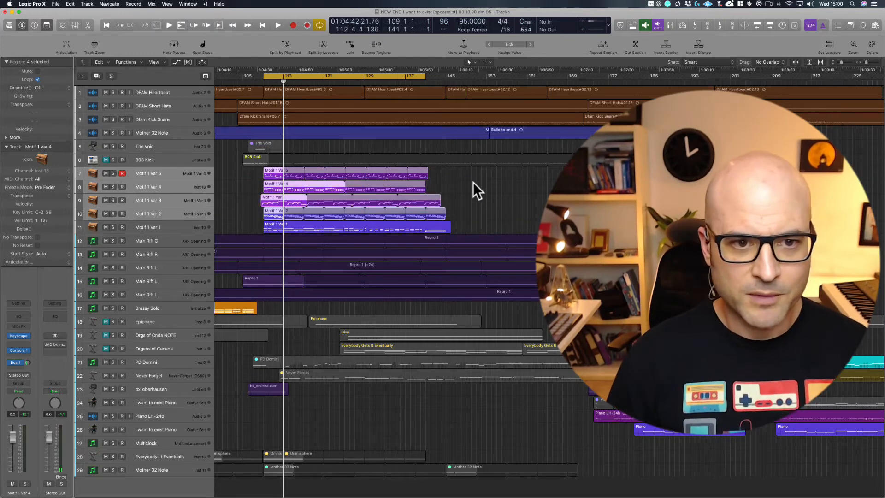
Step: Survey the whole arrangement, highlight the regions of the closing section that contains Piano LH-24b, and clear the selection
key(super+Left)
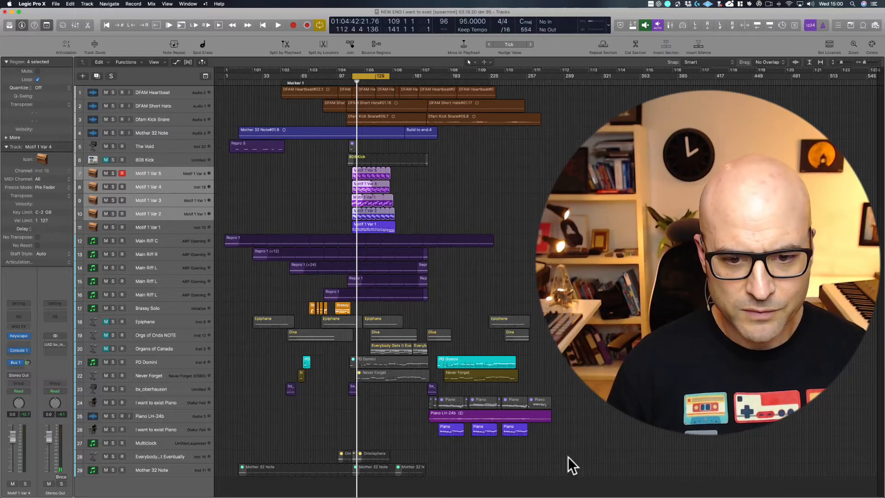
drag(568, 457, 437, 91)
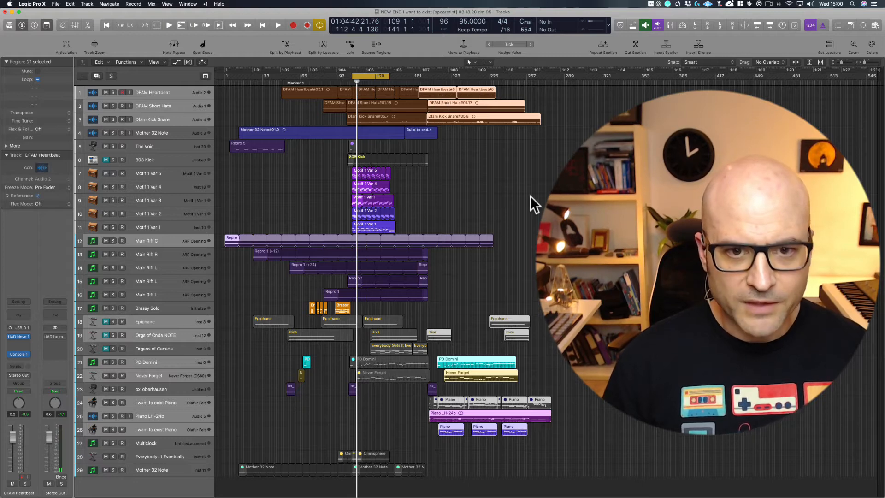
click(516, 196)
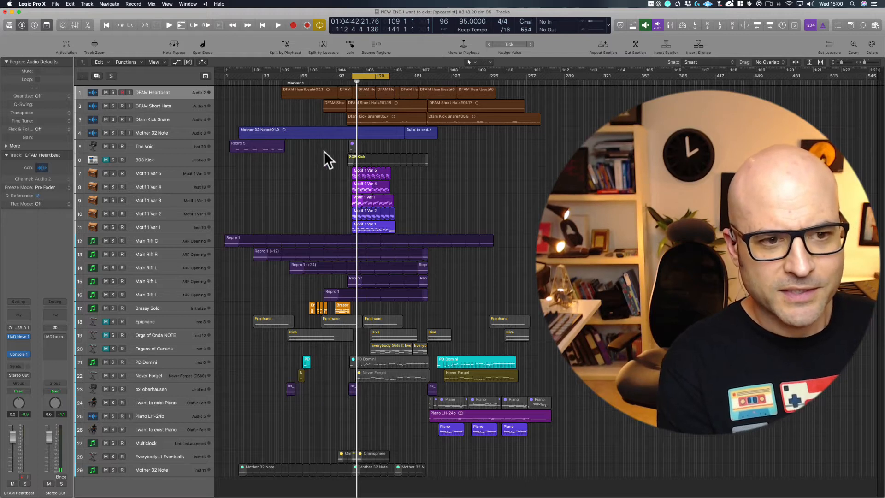
Step: Unmute the 808 Kick track and set the cycle range to its regions, bars 105 to 173
drag(325, 153, 470, 158)
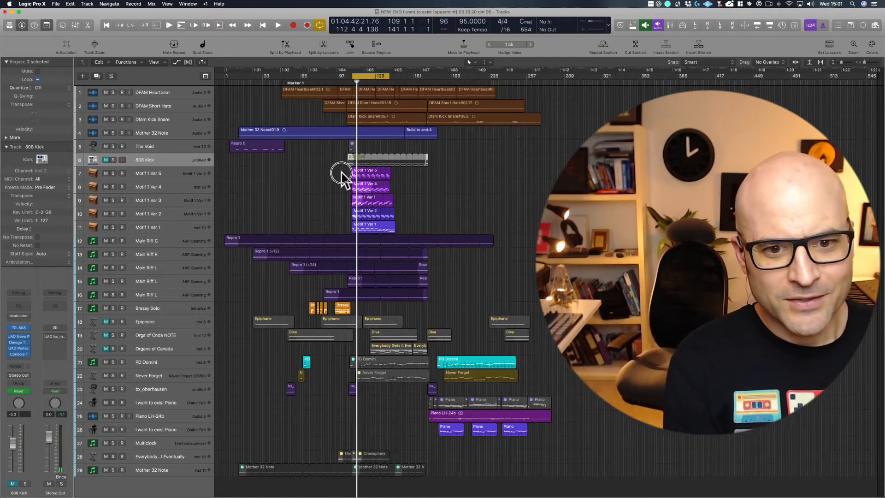
drag(344, 174, 380, 223)
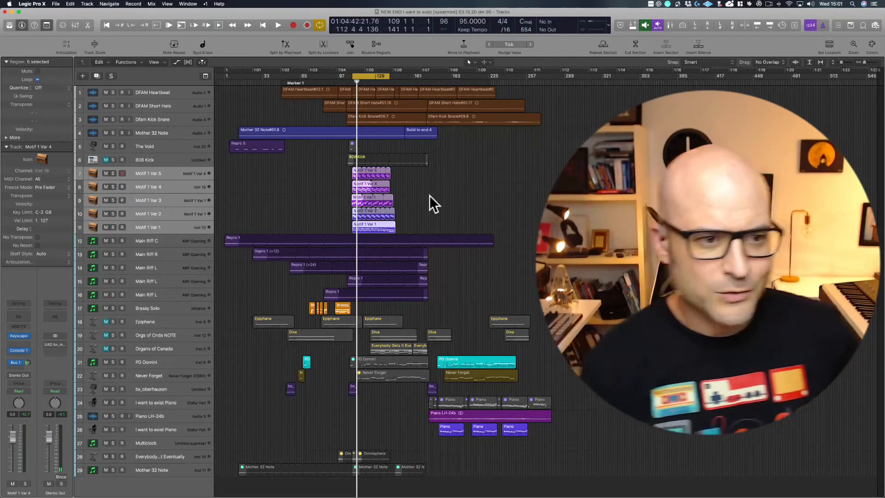
click(105, 160)
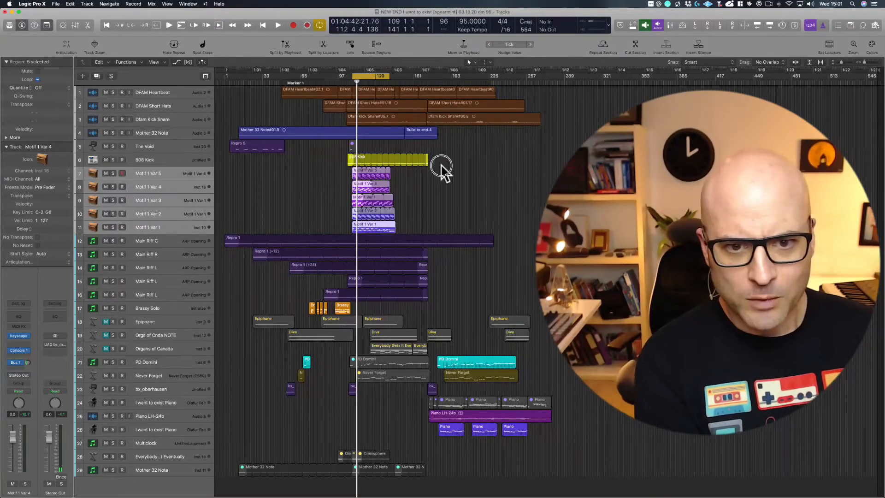
click(367, 160)
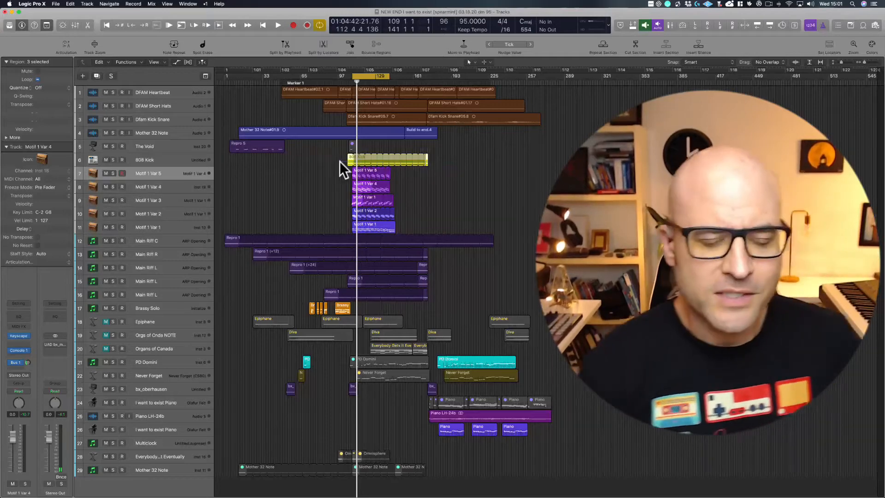
key(super+u)
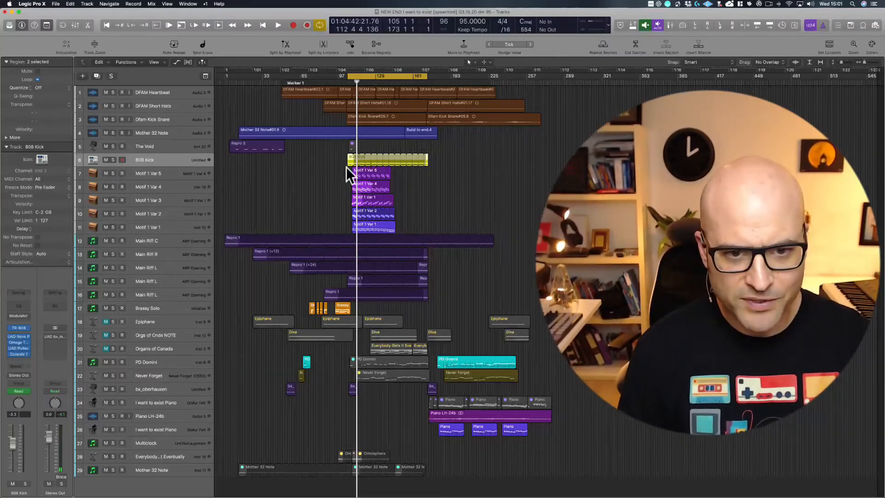
Step: Examine the stacked Motif 1 variation regions, highlighting all five, Var 1 alone, and Var 2 to Var 5 together
drag(347, 167, 402, 229)
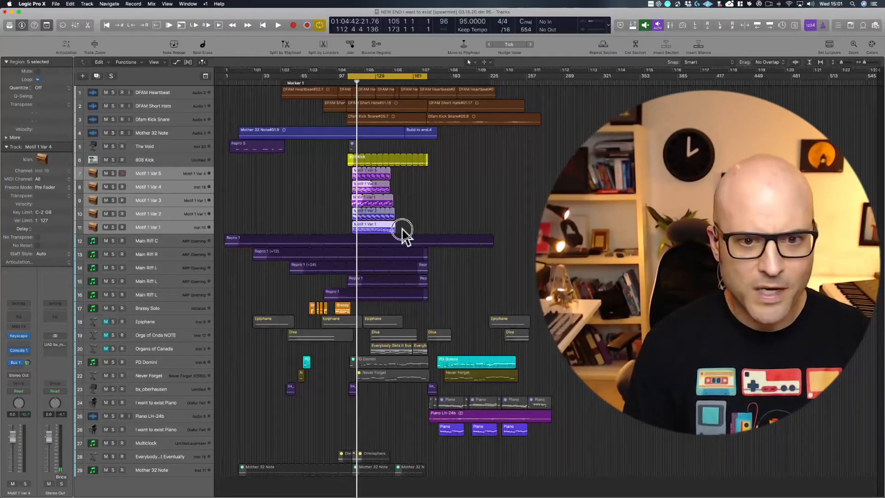
drag(397, 231, 417, 229)
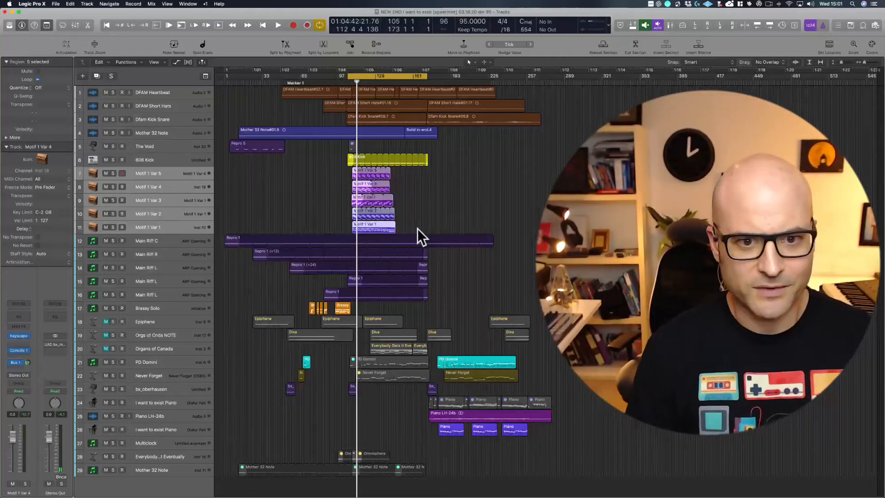
click(417, 228)
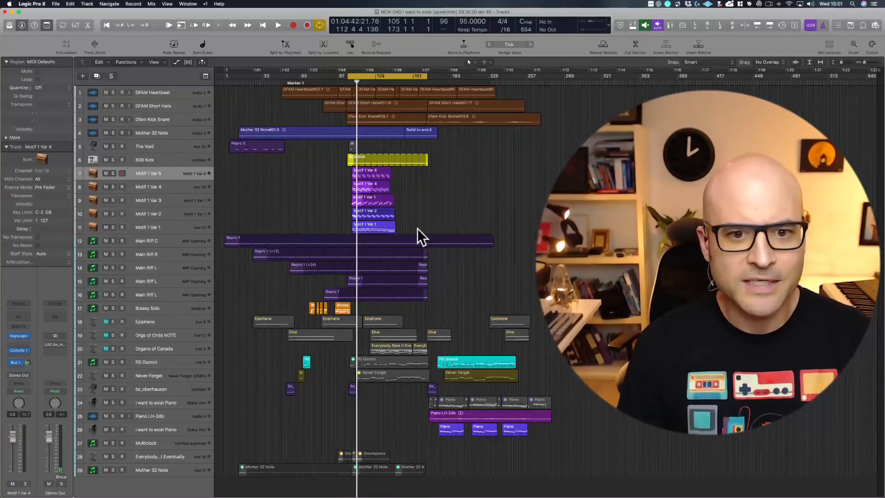
drag(418, 229, 336, 188)
click(336, 187)
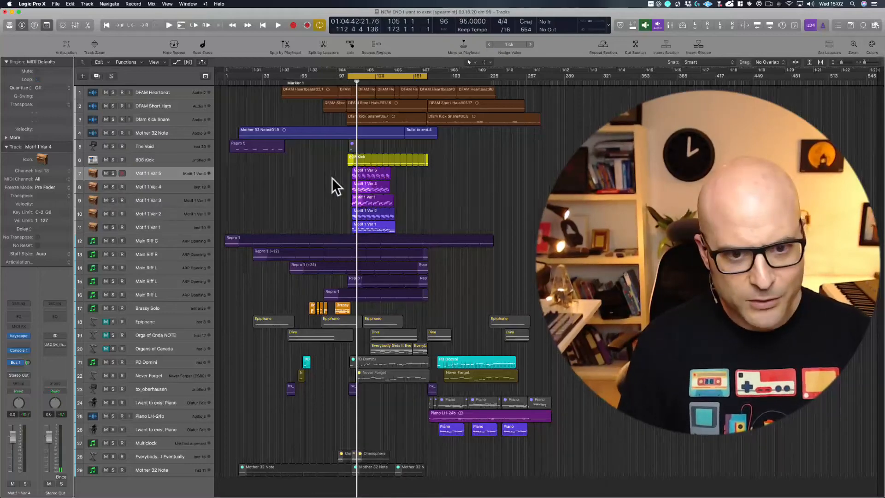
click(372, 225)
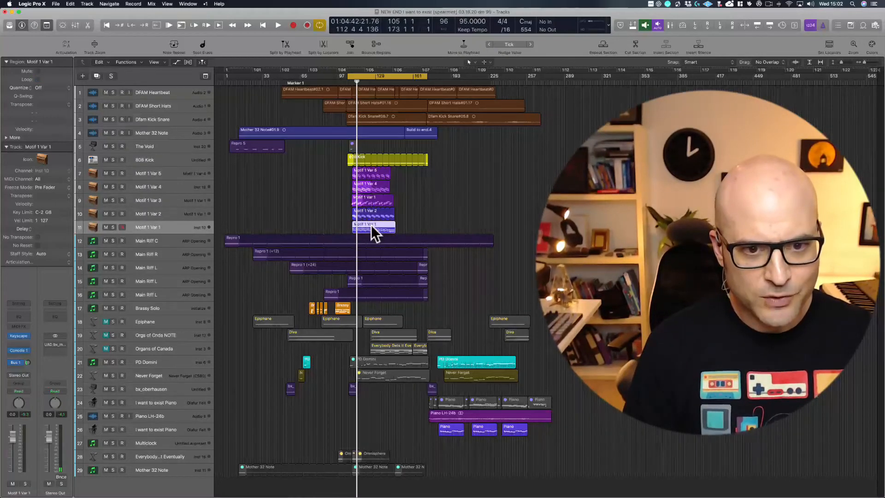
click(329, 210)
mouse_move(330, 209)
mouse_down()
mouse_move(395, 214)
mouse_move(405, 173)
mouse_move(335, 220)
mouse_up()
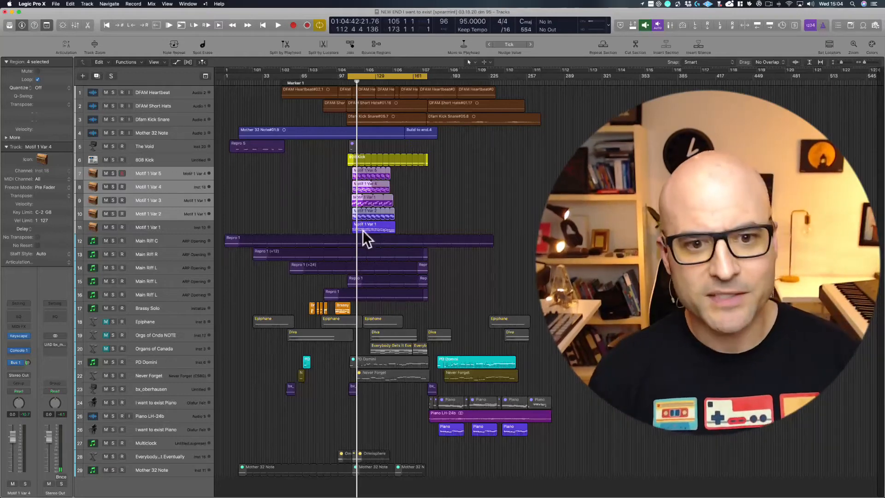
click(317, 178)
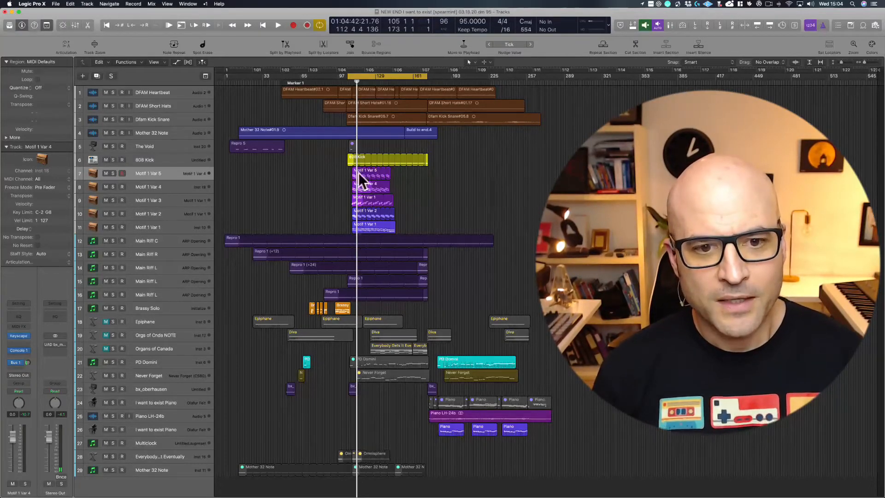
Step: Move the looped Motif 1 Var 2 region to start at bar 117 and duplicate the Motif 1 Var 1 region to bar 145
click(376, 214)
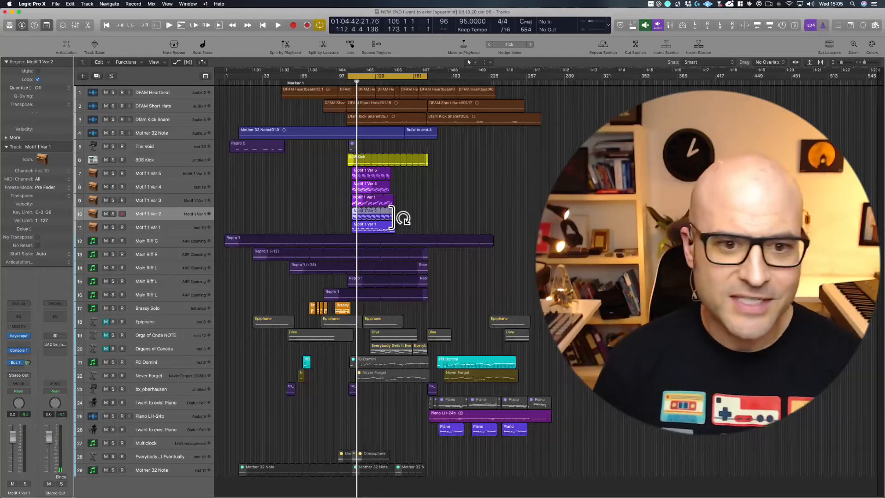
mouse_move(392, 217)
mouse_down()
mouse_move(372, 218)
mouse_move(394, 217)
mouse_up()
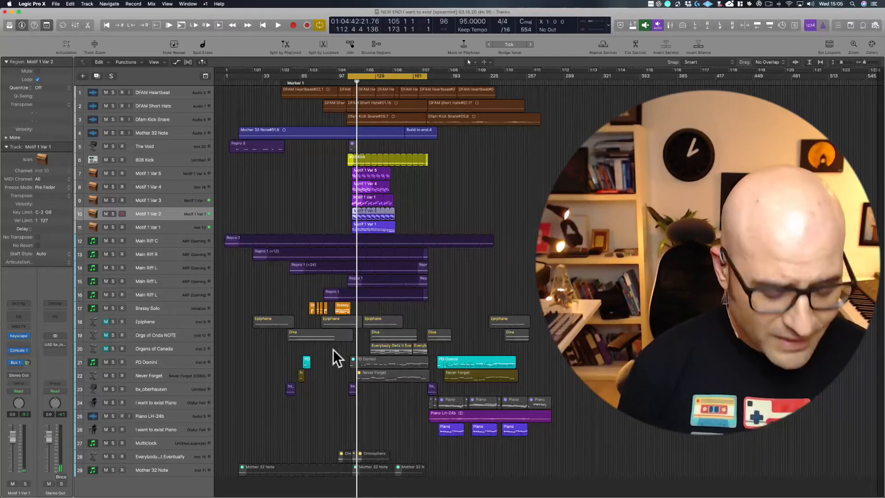
drag(336, 352, 478, 88)
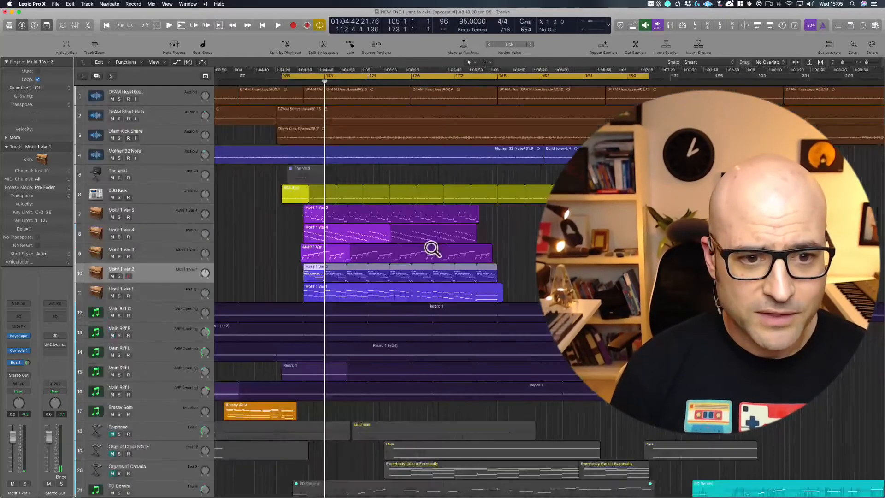
drag(314, 271, 358, 271)
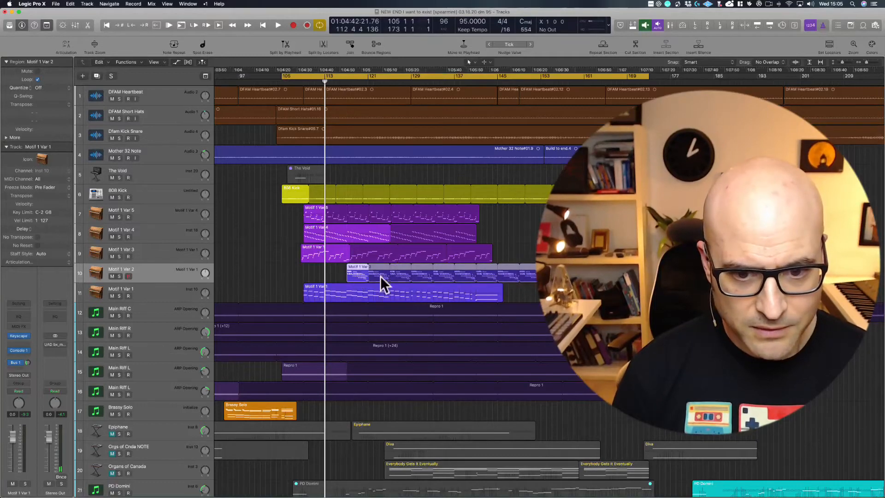
scroll(446, 292, right, 1)
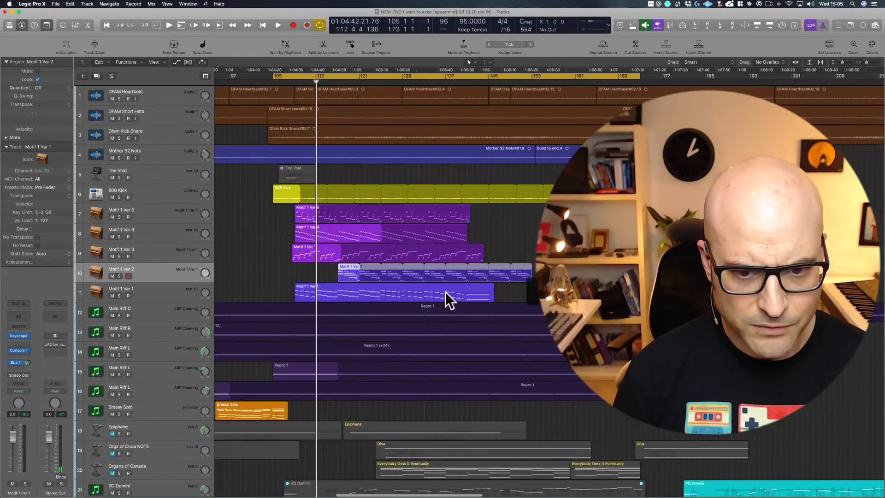
scroll(446, 292, right, 5)
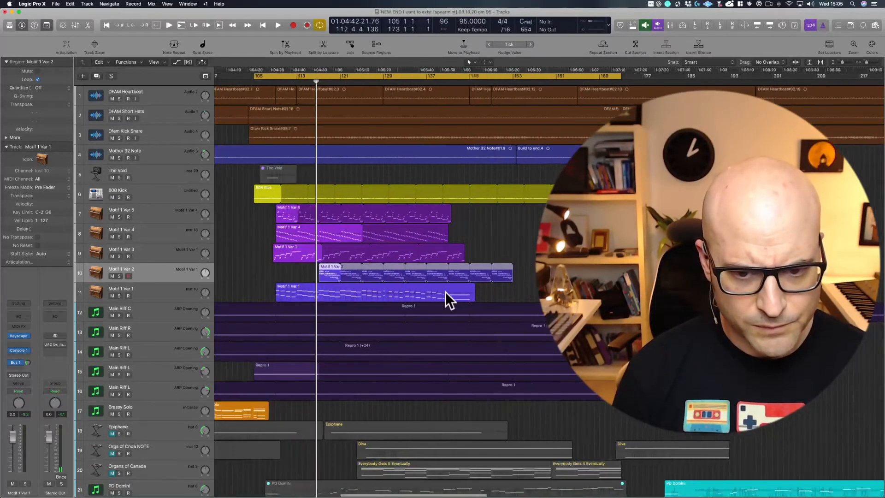
ctrl+alt+click(500, 273)
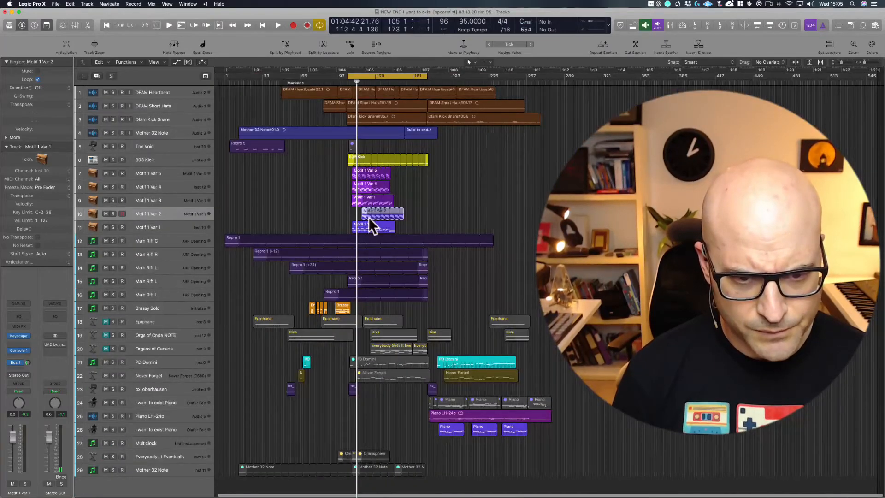
drag(369, 223, 410, 223)
Step: Mute Motif 1 Var 4 and Var 5, keep Var 1 to Var 3 audible, and unmute Epiphane, Orgs of Cnda NOTE and Organs of Canada
drag(105, 227, 105, 174)
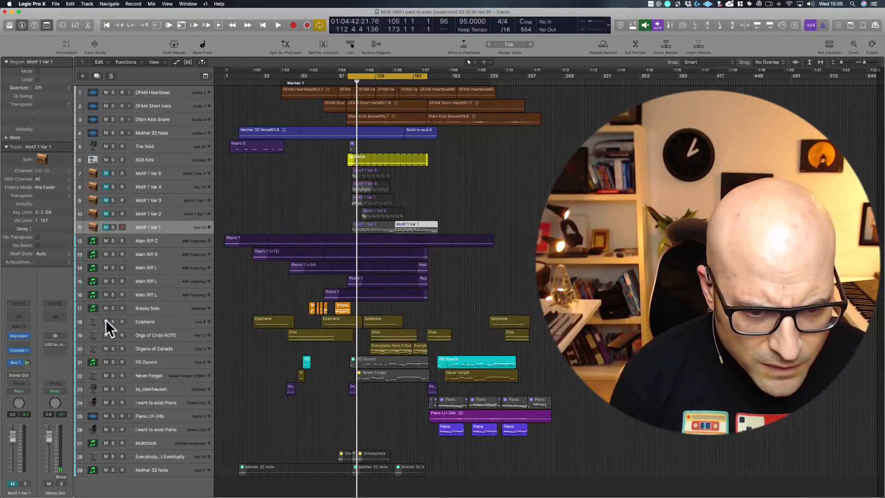
click(386, 350)
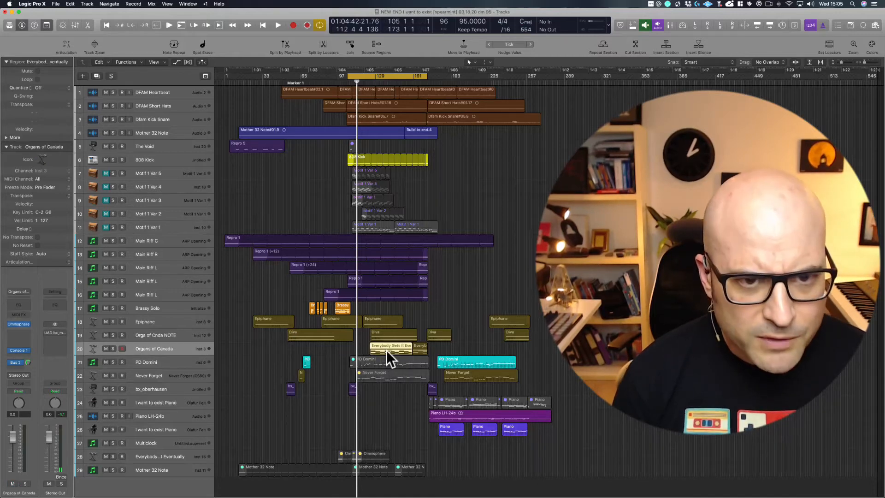
click(106, 227)
Step: Play the section with the cycle range shifted to bars 109 to 177 and move the Motif 1 Var 3 track's region to about bar 125
key(space)
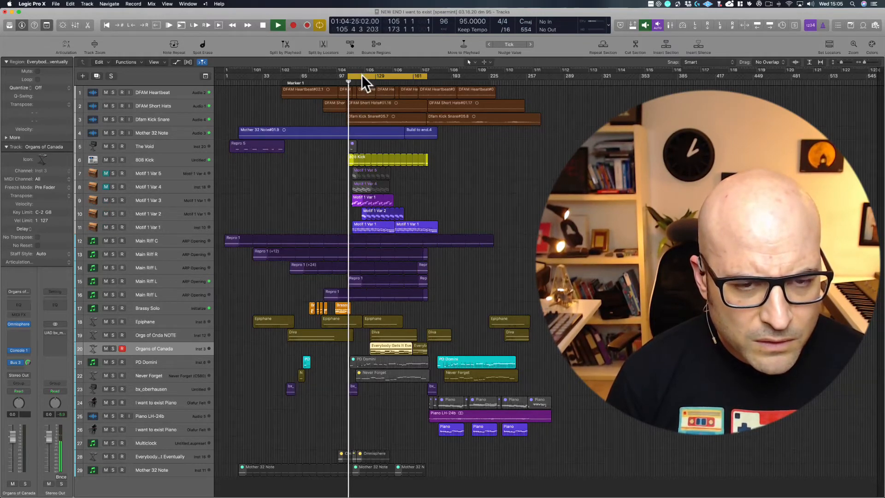
drag(362, 76, 366, 75)
click(105, 201)
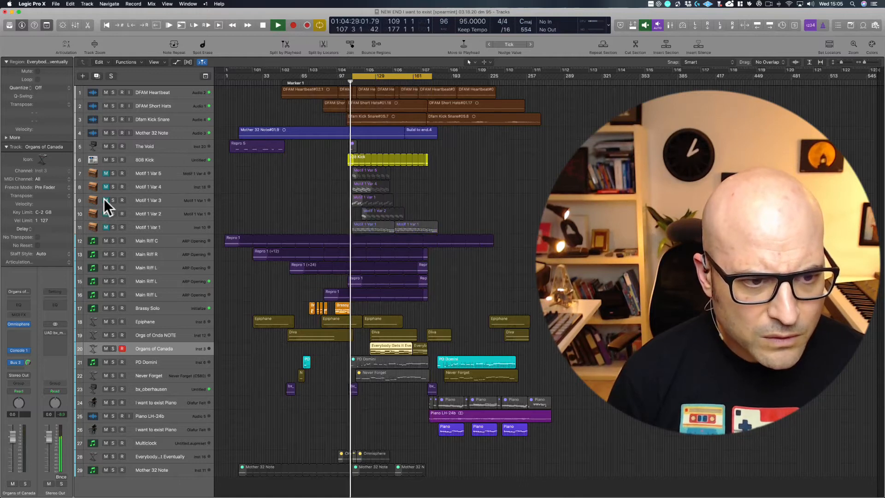
click(104, 199)
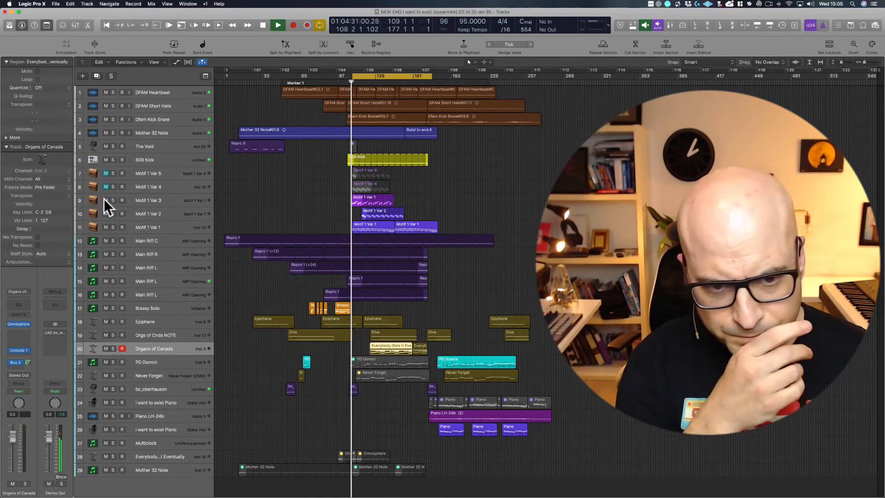
drag(360, 198, 376, 197)
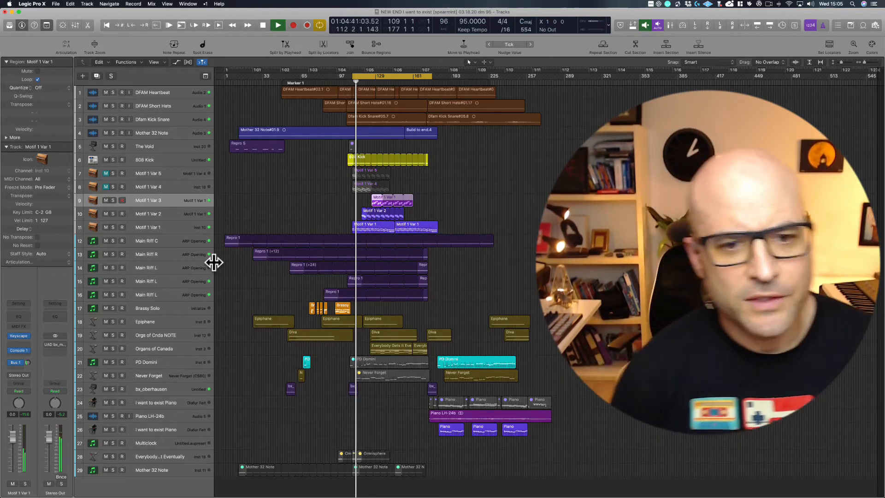
key(space)
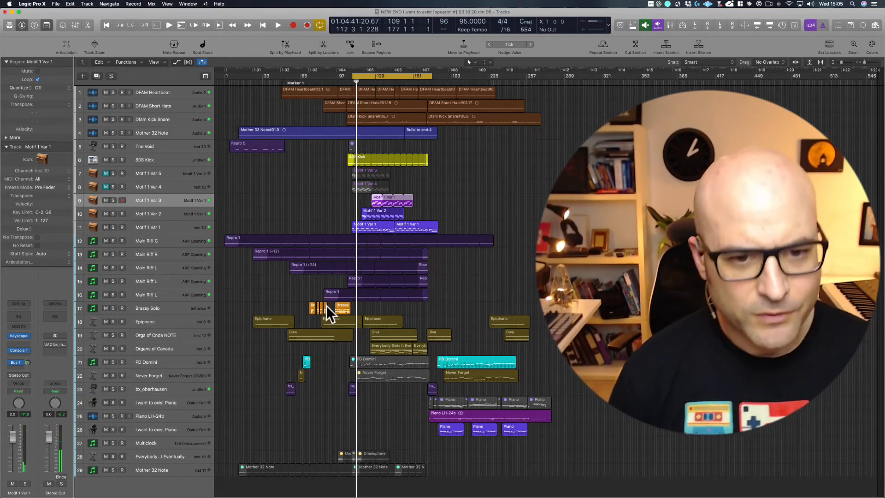
Step: Unmute the Motif 1 Var 4 and Var 5 tracks and move both of their looped regions to start at bar 145
drag(374, 327, 557, 17)
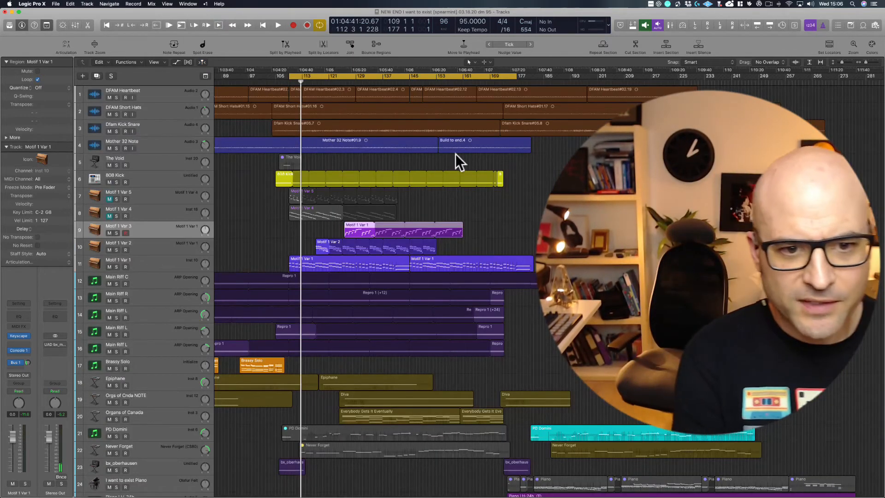
click(329, 228)
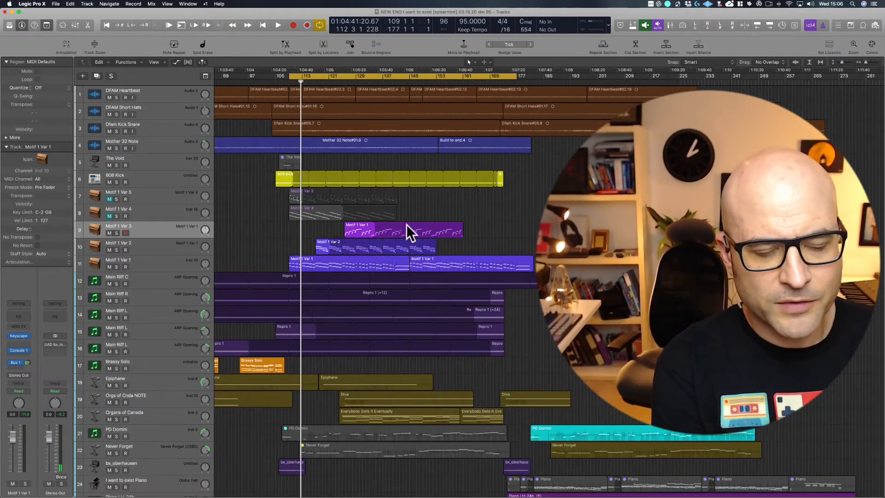
click(320, 208)
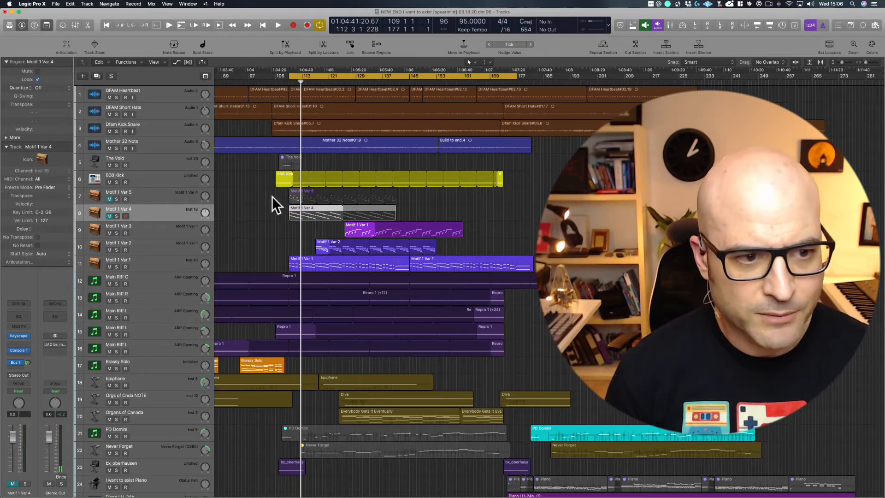
click(319, 194)
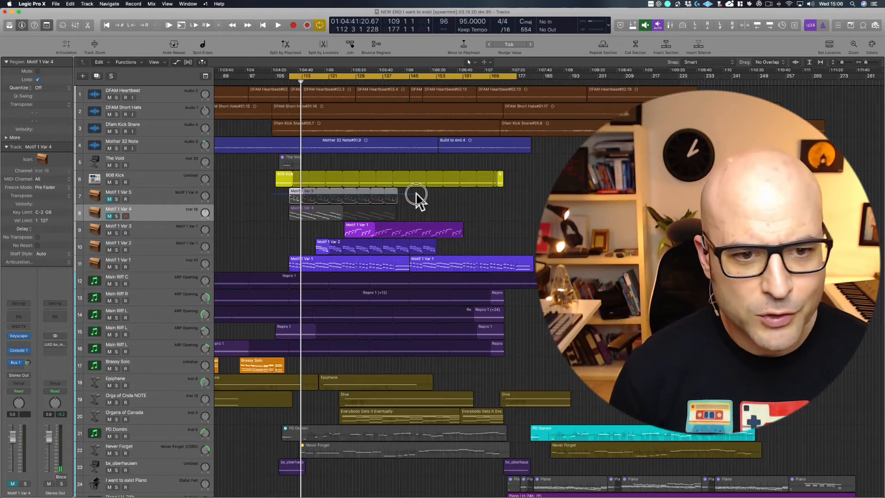
click(109, 199)
drag(276, 201, 415, 187)
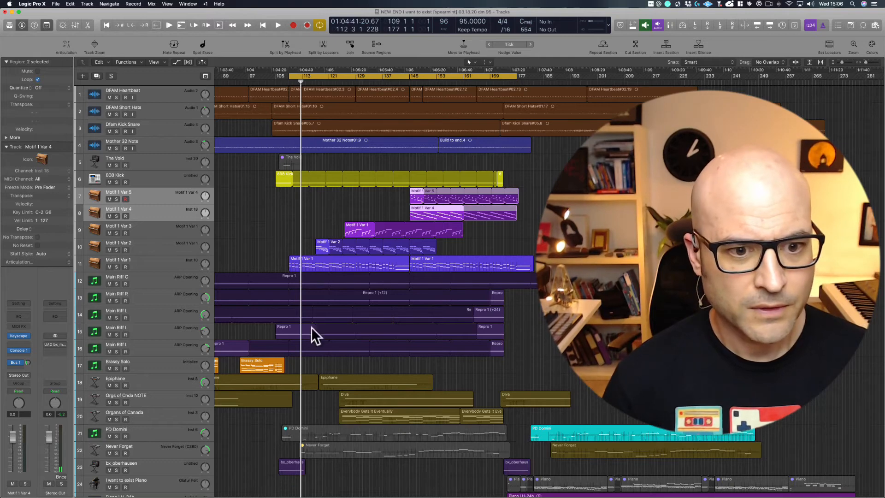
Step: Review the staggered layout by highlighting the Motif 1 Var 1 and Var 2 regions, then the two Var 1 regions alone
drag(256, 254, 477, 255)
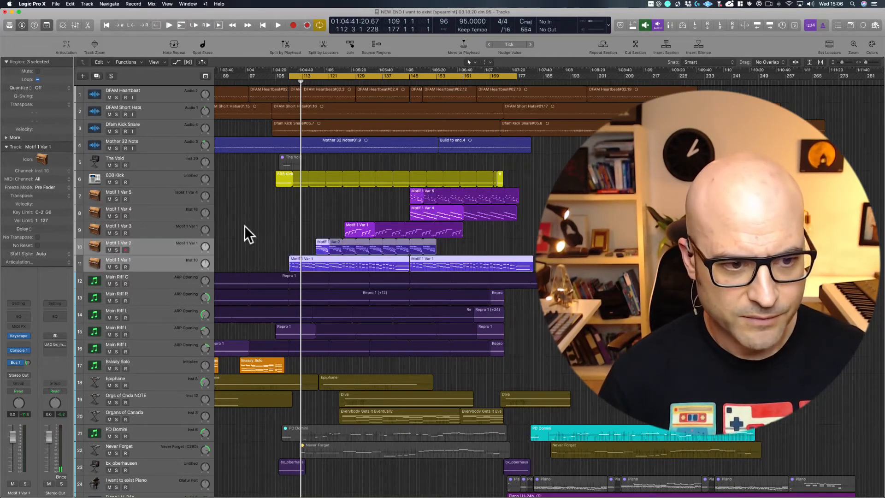
click(249, 261)
drag(248, 262, 493, 266)
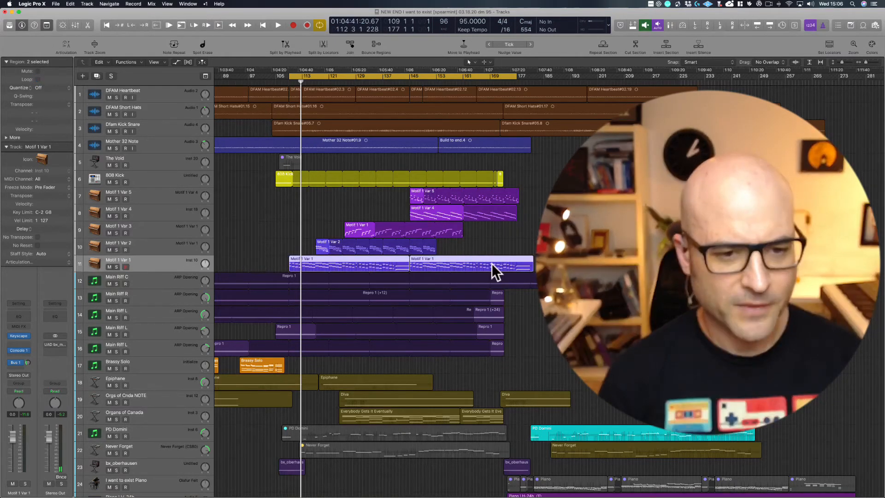
Step: Set the cycle range to bars 105 to 183 and play back the layered motif section
key(space)
key(space)
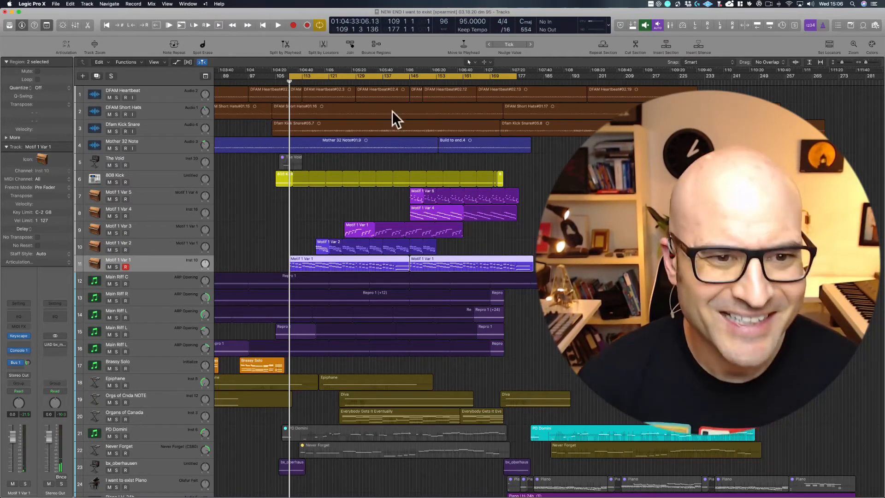
drag(277, 75, 539, 70)
key(space)
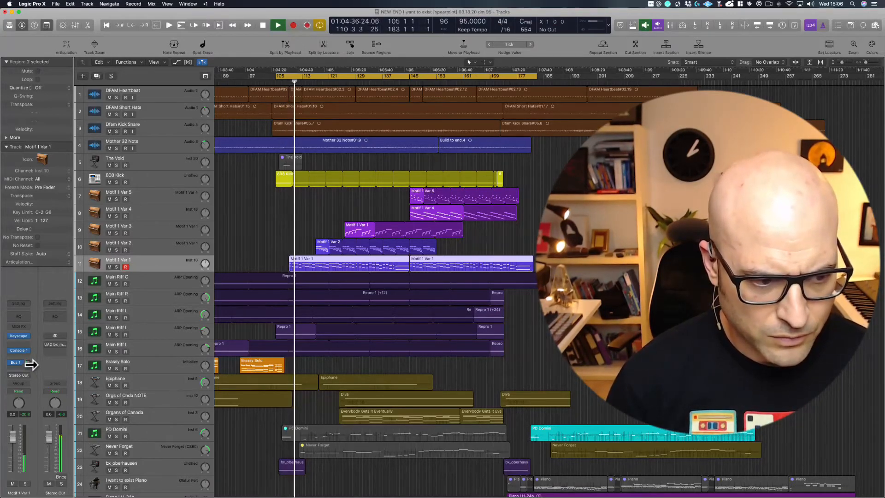
Step: Raise the Bus 1 send level on the Motif 1 Var 1 track during playback
drag(29, 364, 29, 358)
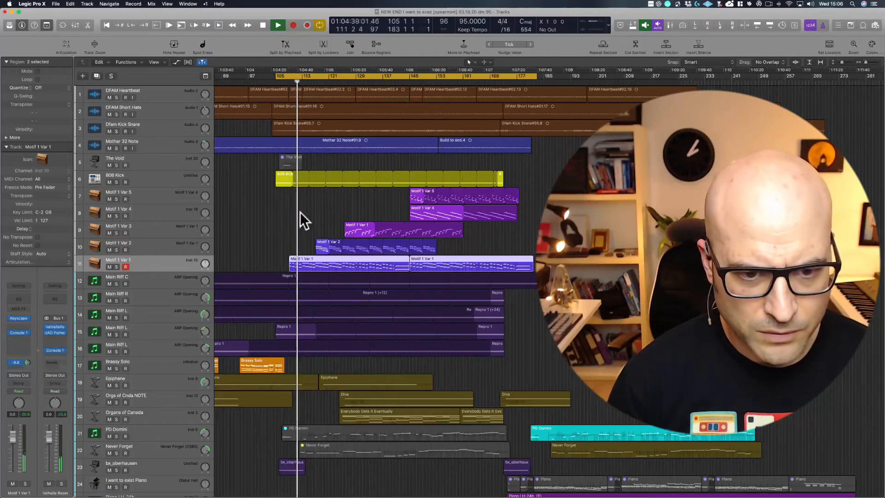
Step: Move the Motif 1 Var 3 track's region to bar 113 beat 3 and the Var 2 region to about bar 123, and stop playback
drag(366, 231, 326, 236)
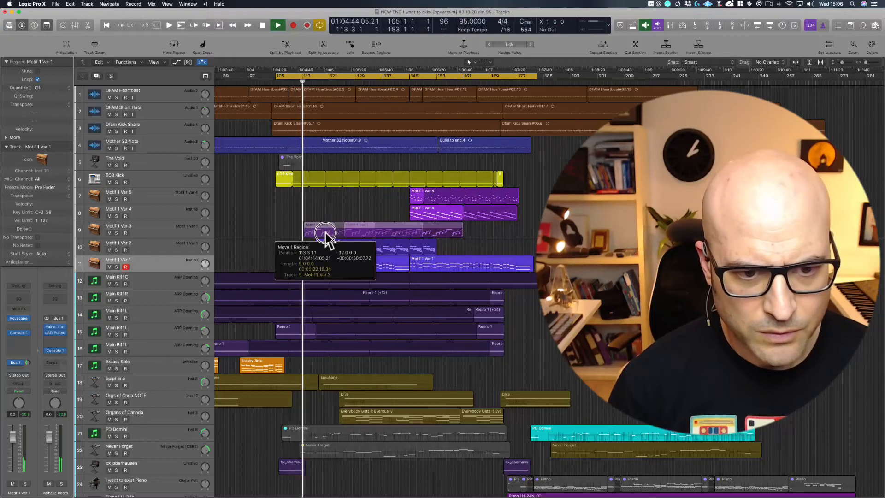
drag(326, 232, 325, 231)
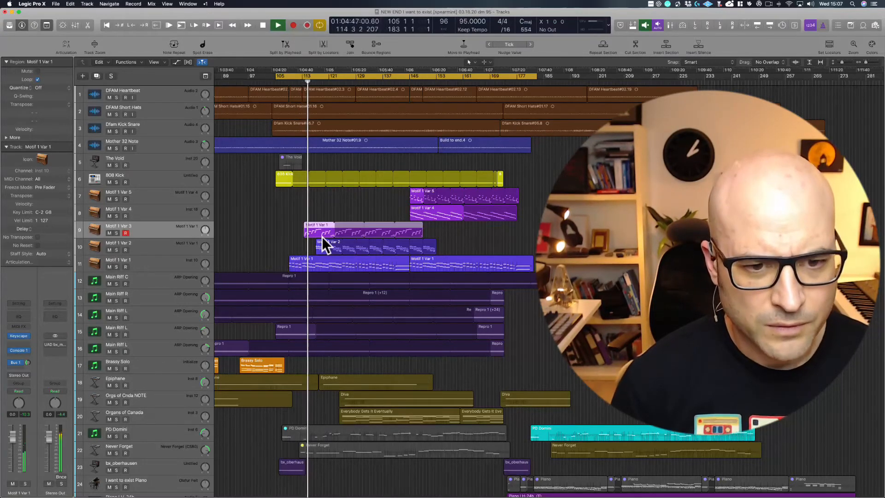
drag(322, 243, 342, 243)
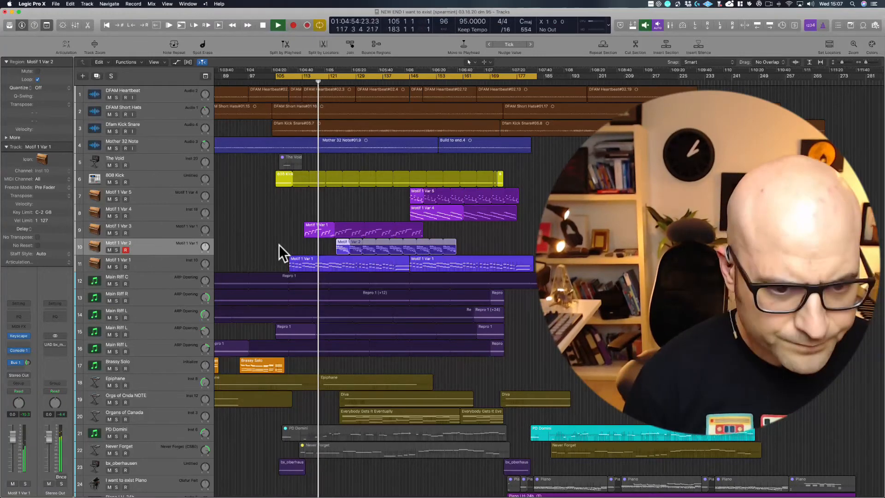
key(space)
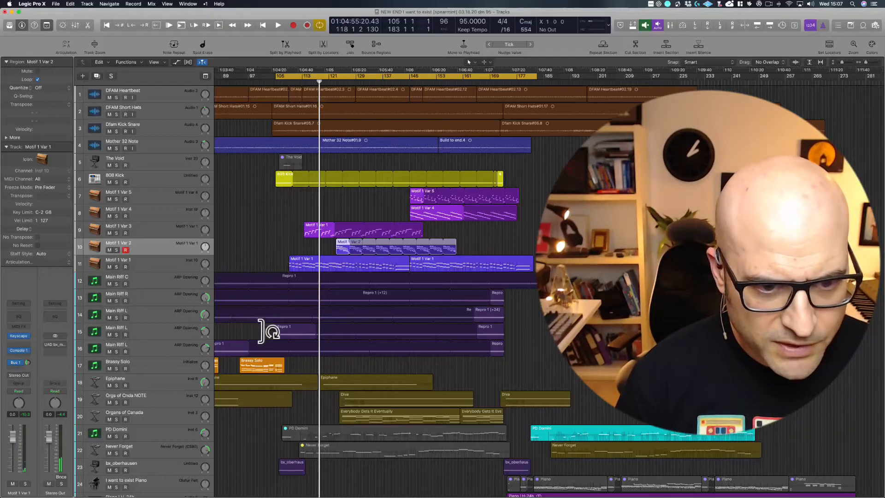
Step: Shift the Motif 1 Var 3 track's region to start at about bar 116 beat 3
drag(268, 331, 468, 156)
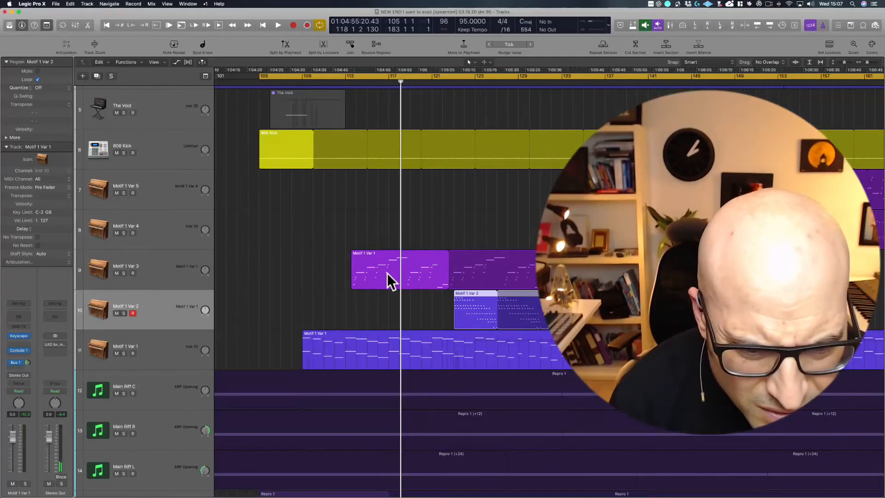
drag(387, 273, 379, 273)
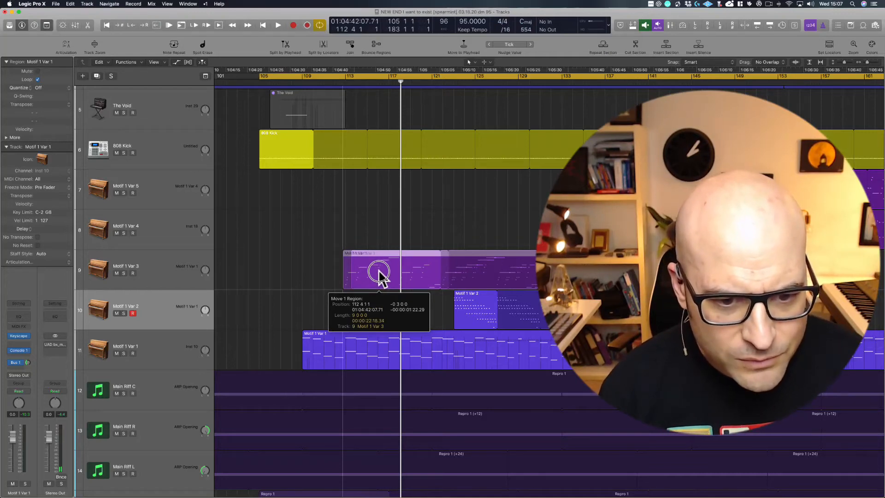
drag(379, 272, 419, 268)
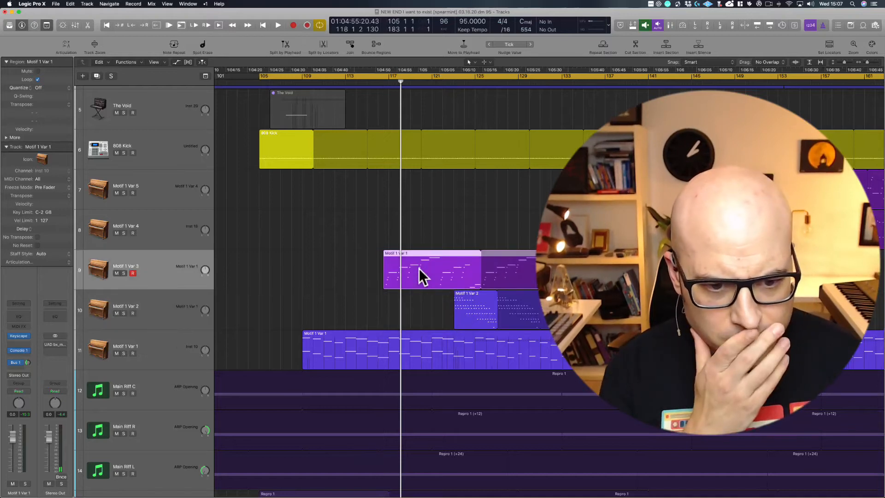
Step: Start playback and redraw the cycle range across bars 109 to 152
key(space)
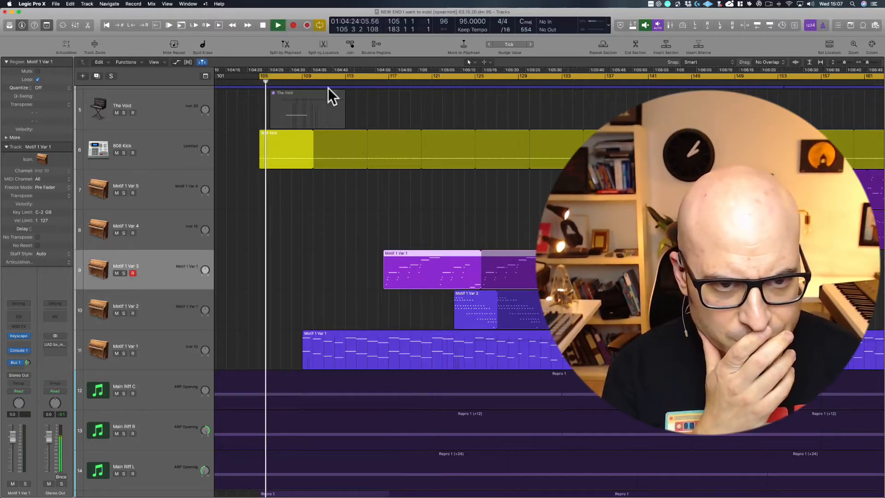
click(313, 76)
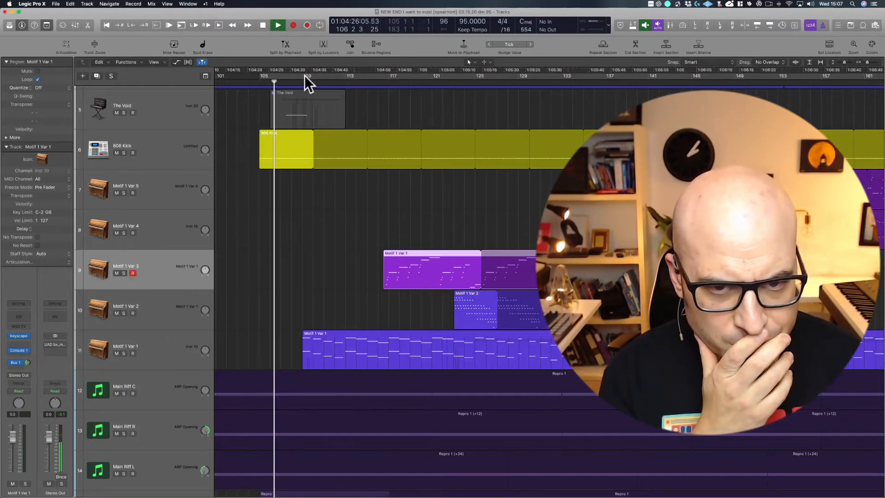
drag(304, 76, 763, 85)
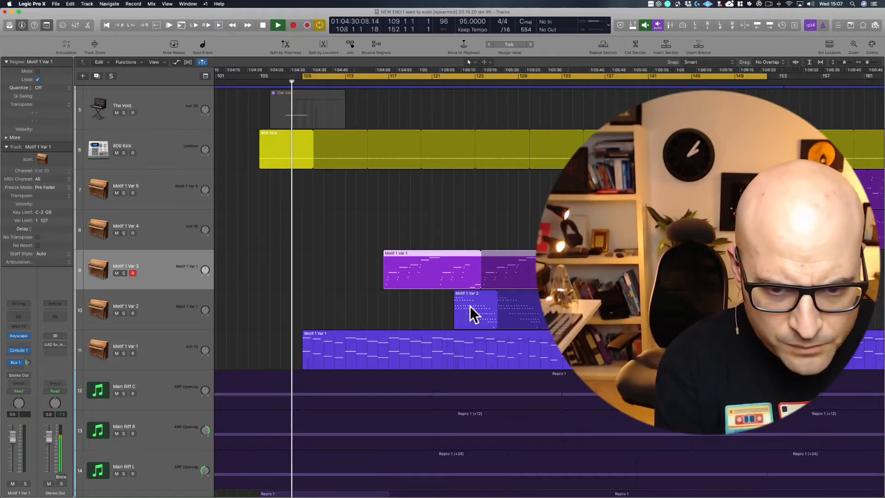
Step: Move the Motif 1 Var 2 region to the end of the Var 3 track's first pass and turn off looping for the Var 3 region
drag(469, 306, 497, 305)
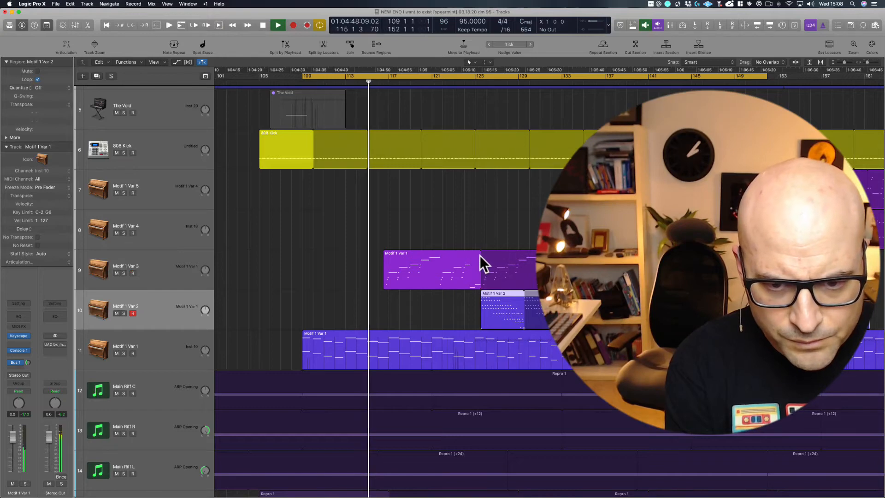
click(479, 257)
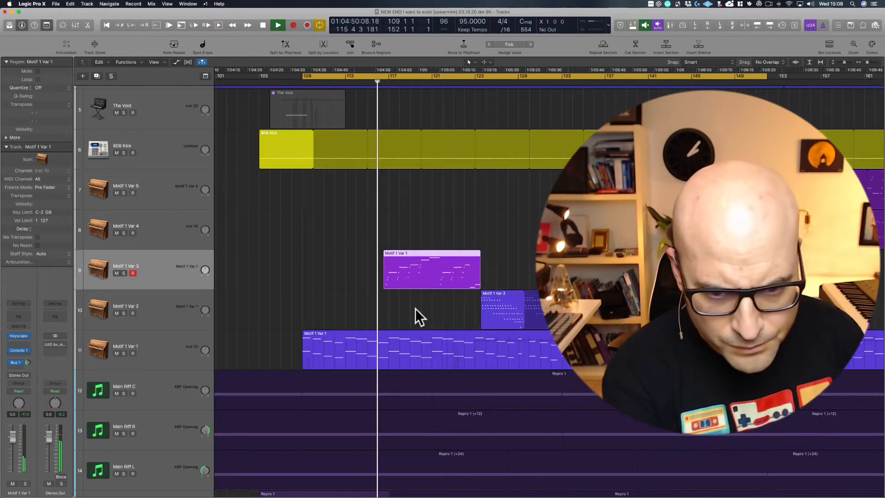
Step: Move the looped Motif 1 Var 2 region slightly earlier to start at bar 125, listen to the transition, and stop playback
key(z)
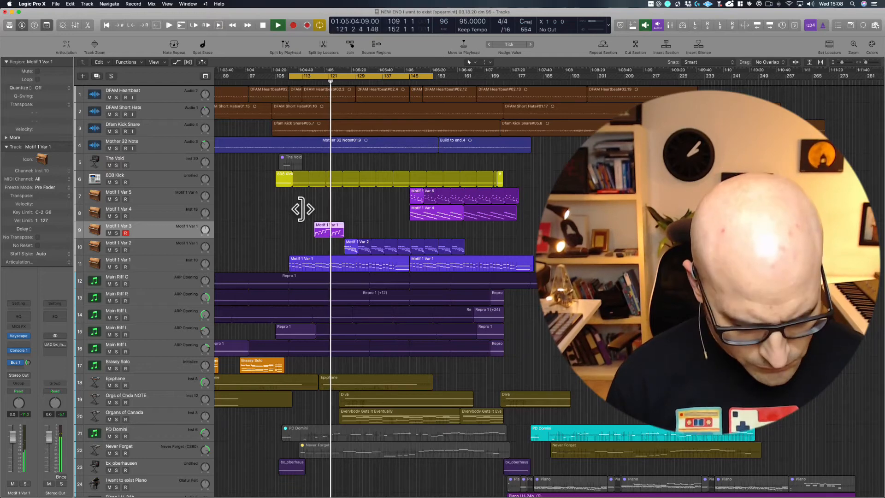
drag(303, 208, 589, 328)
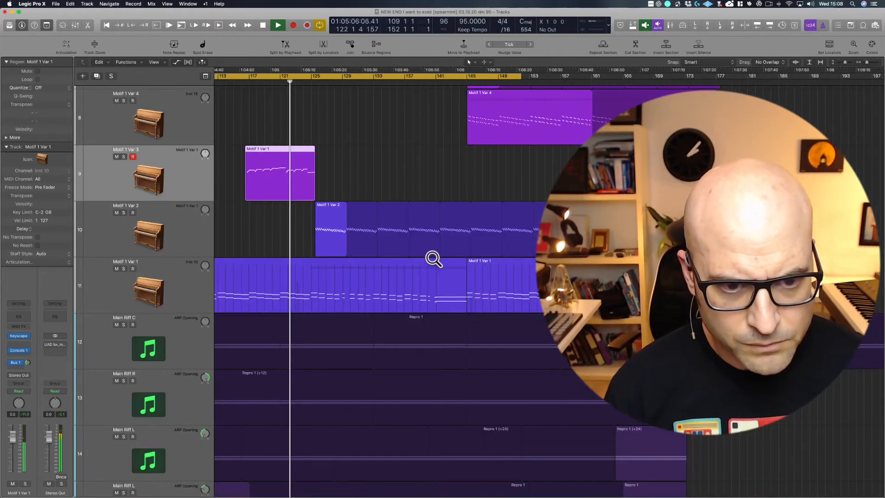
click(321, 221)
drag(321, 221, 319, 218)
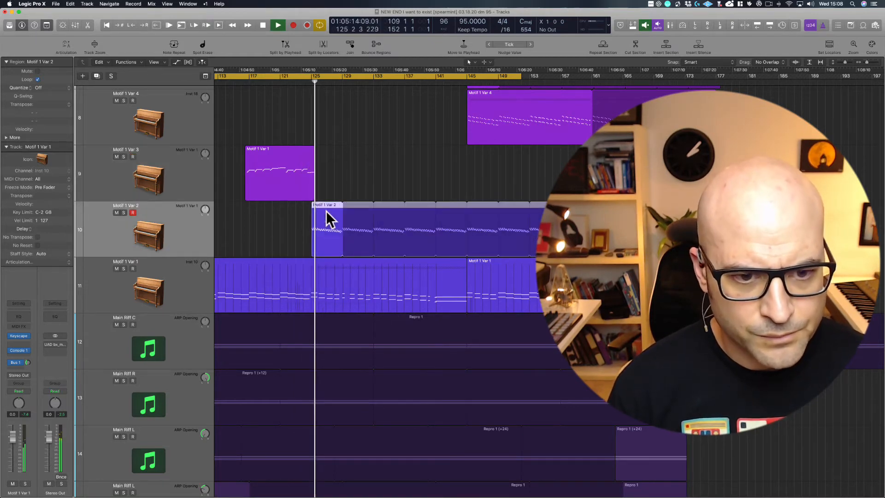
key(z)
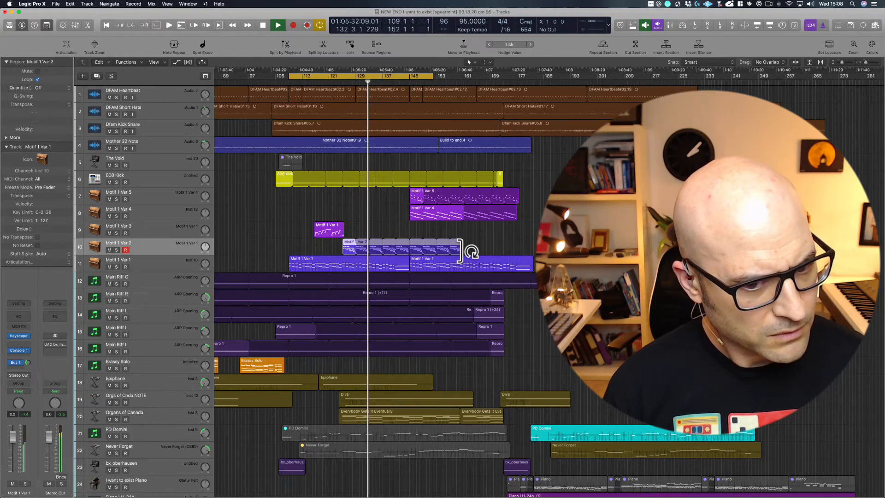
key(space)
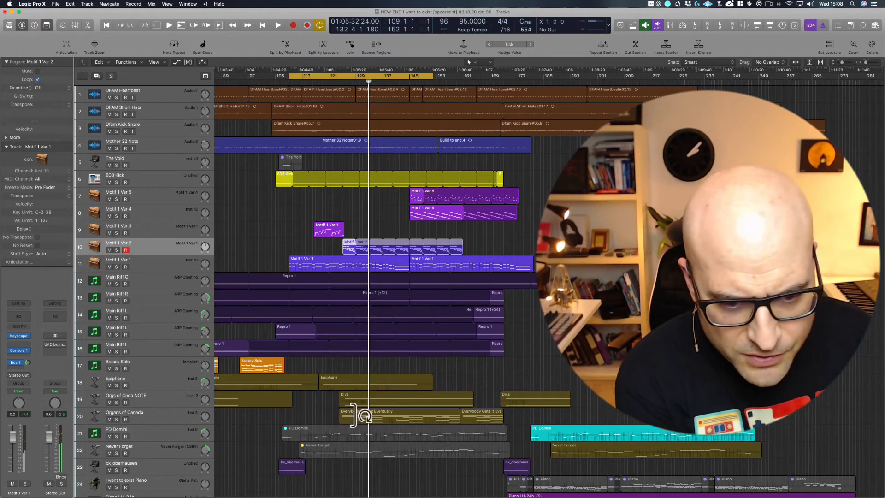
Step: Try moving both "Everybody Gets It Eventually" regions on the Organs of Canada track to start at bar 104
drag(312, 418, 516, 424)
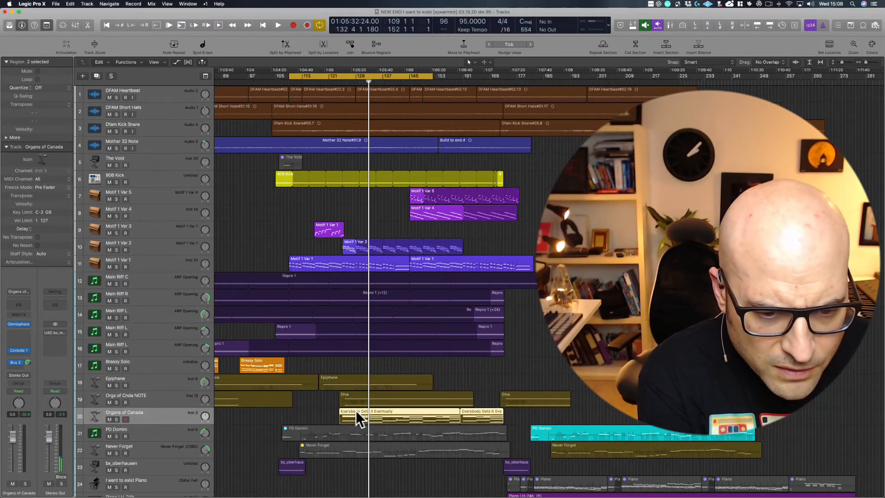
drag(355, 411, 289, 417)
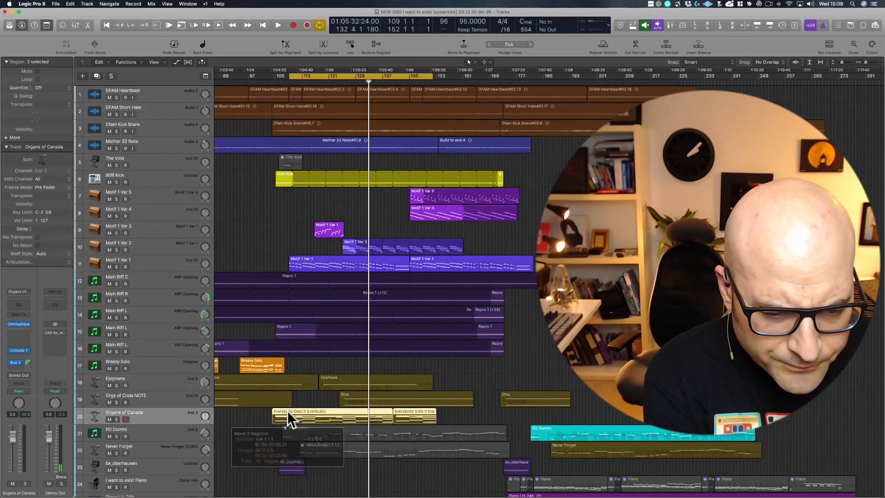
drag(242, 455, 399, 78)
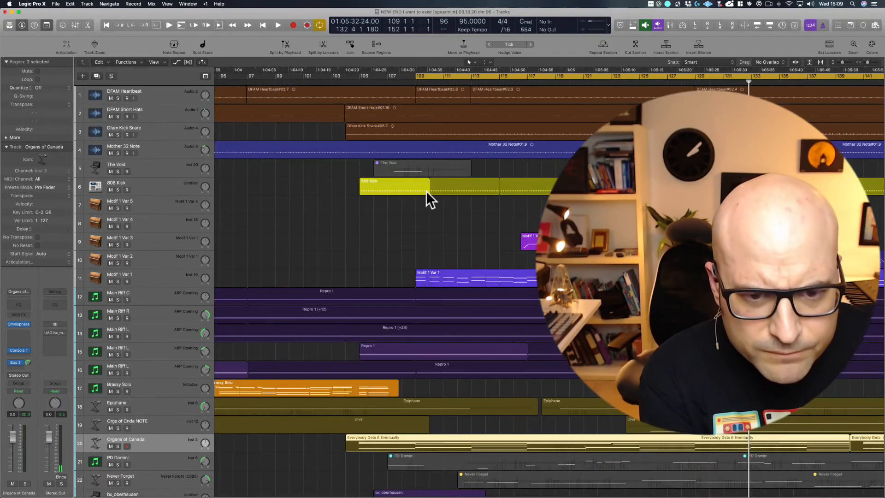
ctrl+alt+click(352, 227)
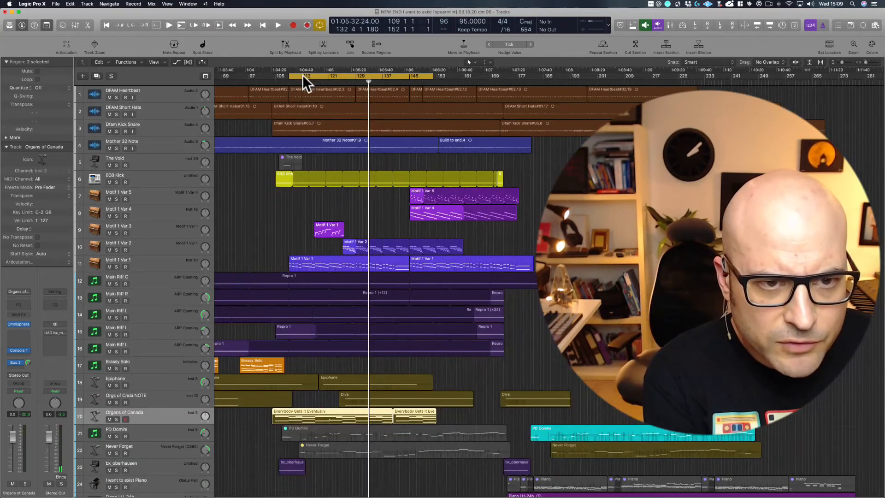
Step: Shift the cycle range to bars 105 to 148 and start playback
drag(303, 75, 288, 77)
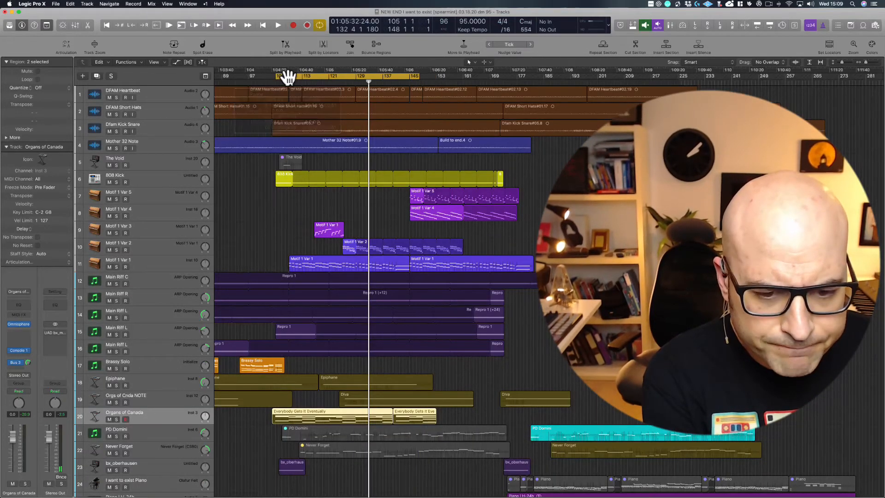
key(space)
Step: Try deleting the second Organs of Canada region and auditioning the remaining one from bar 106, moving it on to about bar 108
click(444, 413)
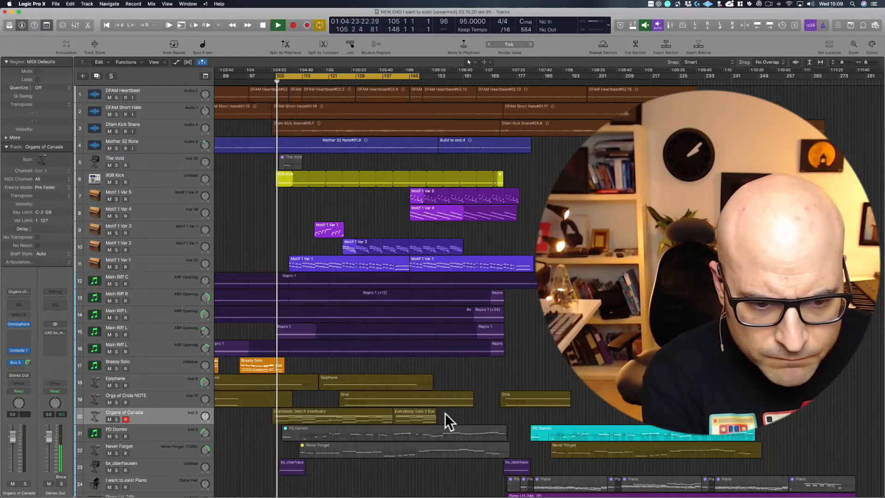
key(Delete)
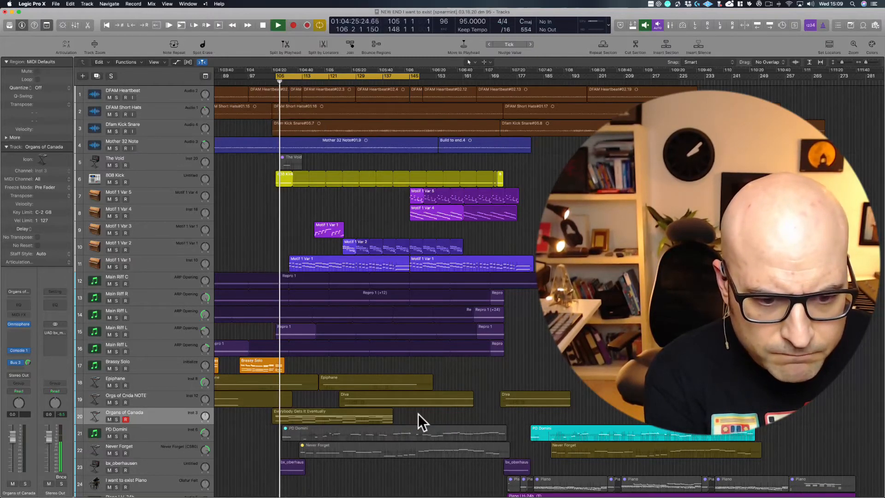
click(293, 419)
key(space)
drag(293, 420, 300, 418)
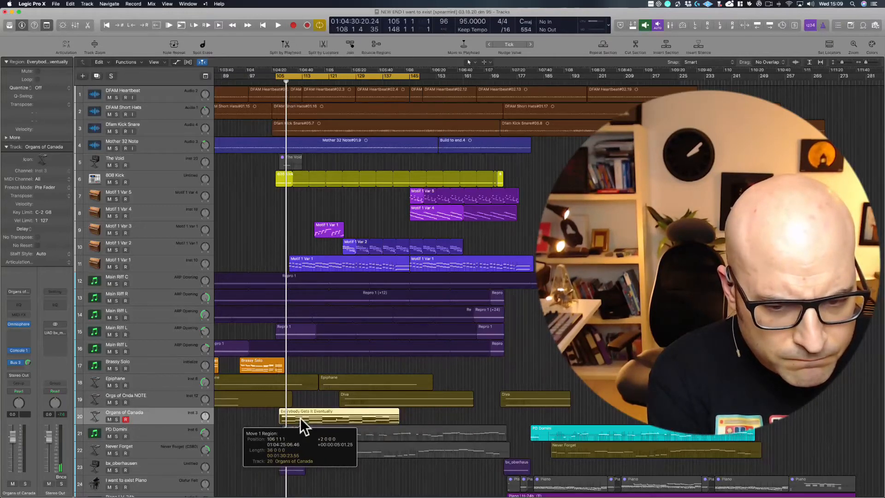
key(space)
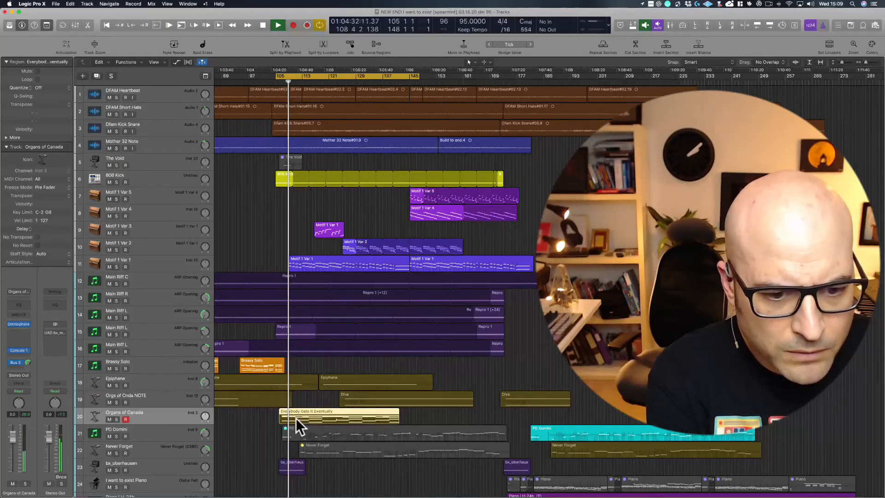
key(space)
drag(295, 417, 304, 421)
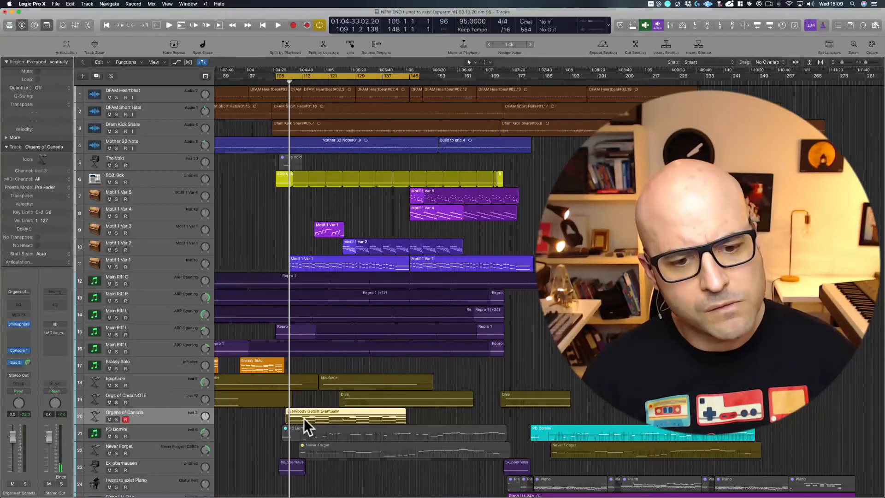
Step: Undo the moves and the deletion on the Organs of Canada track until both regions are back in their original places
key(super+z)
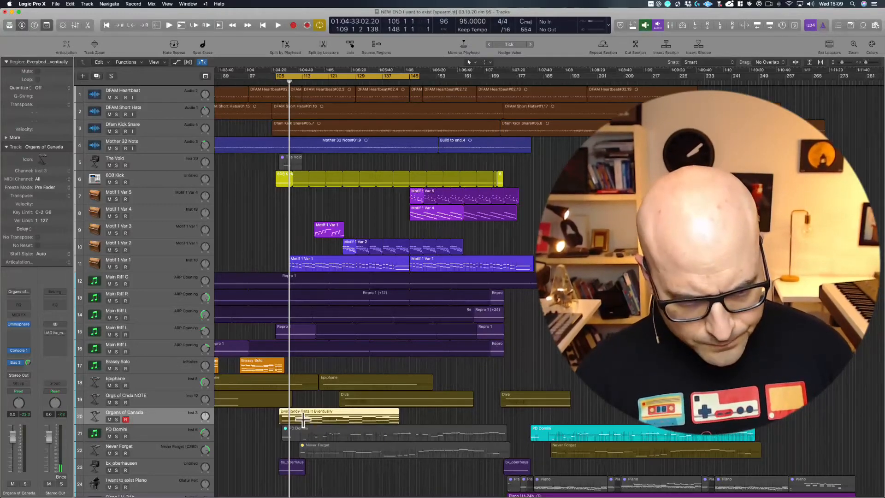
key(super+z)
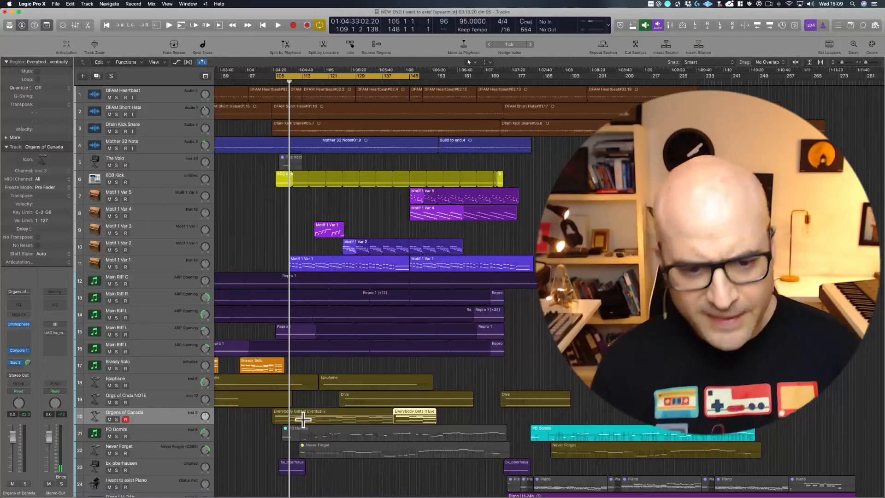
key(super+z)
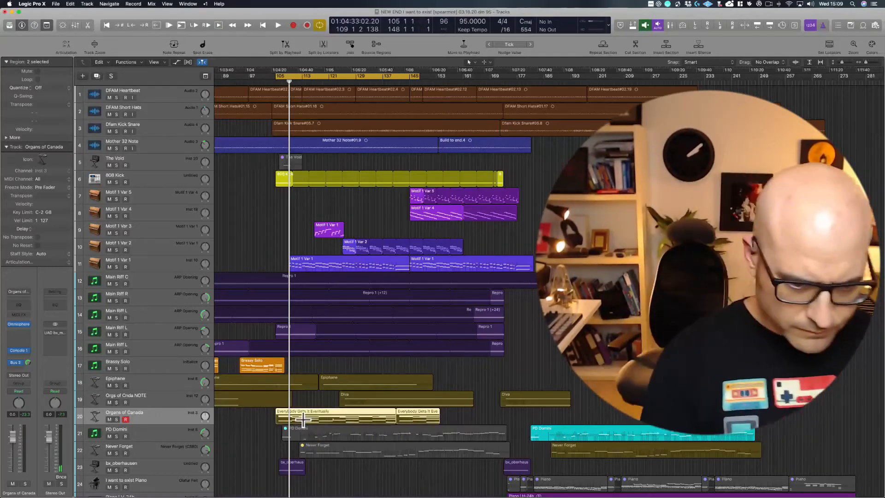
key(super+z)
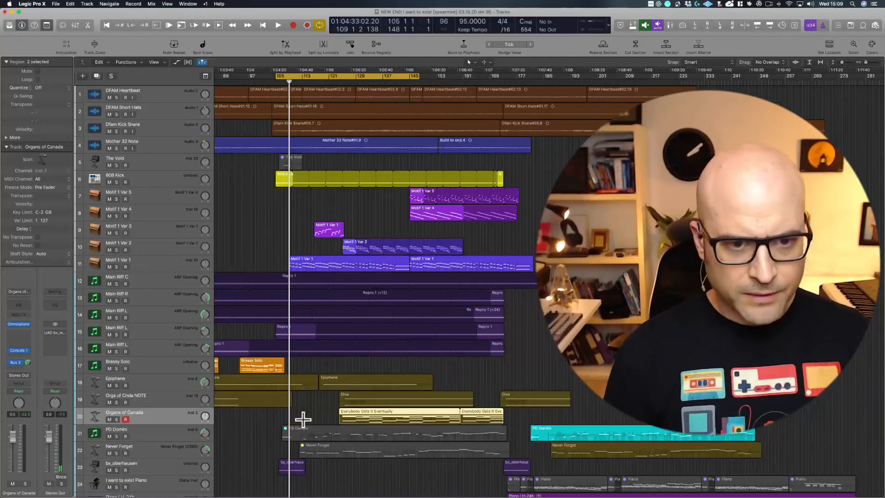
Step: Mute all six regions on the Motif 1 Var 1 to Var 5 tracks
drag(237, 202, 532, 270)
key(ctrl+m)
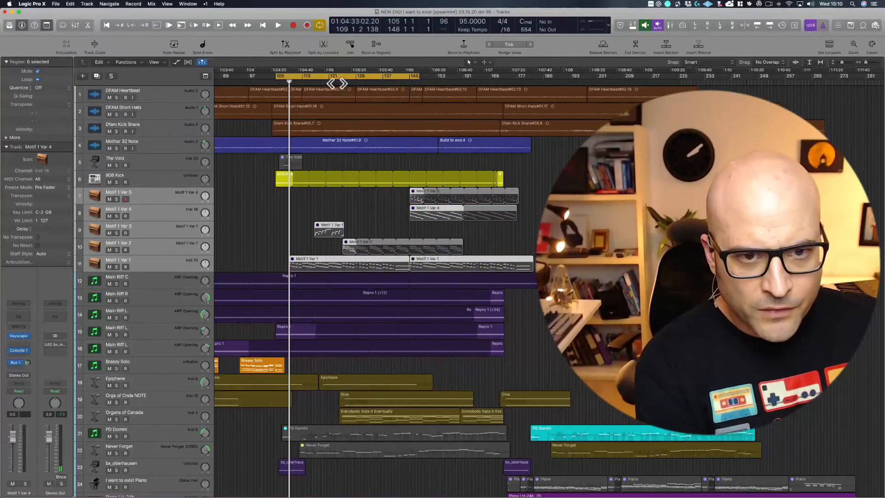
Step: Extend the cycle range to bars 105 to 154 and play the section without the piano motifs
key(c)
drag(357, 75, 520, 76)
drag(415, 75, 336, 83)
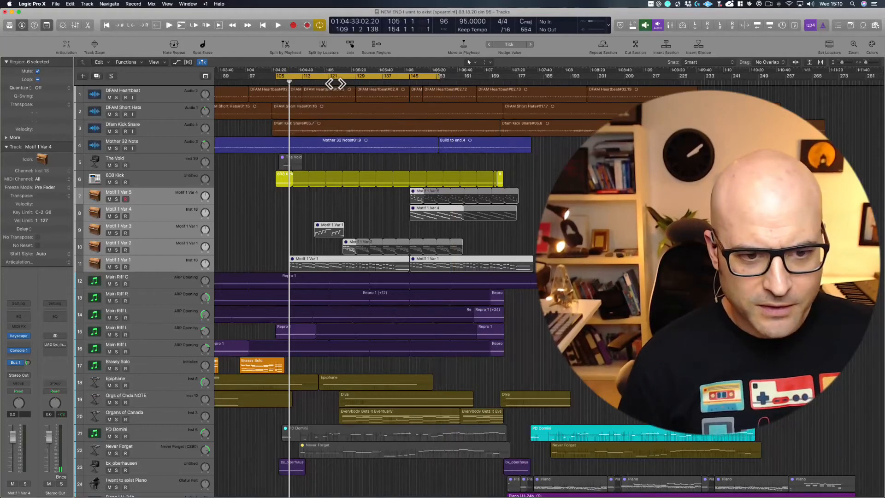
key(space)
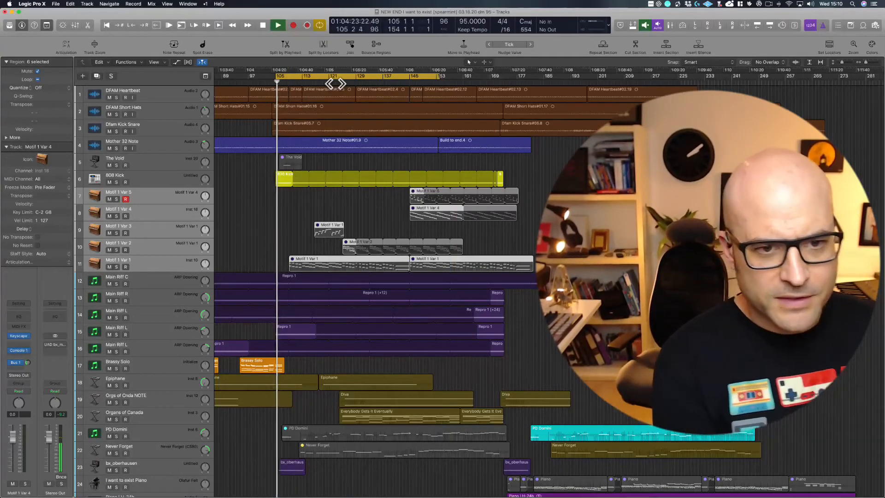
Step: Move both Organs of Canada regions earlier together so the first one starts at about bar 110
click(287, 176)
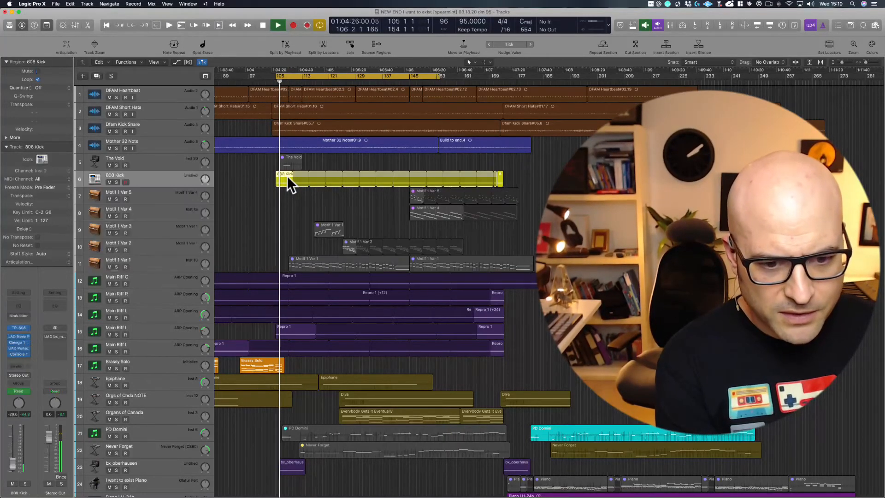
click(354, 416)
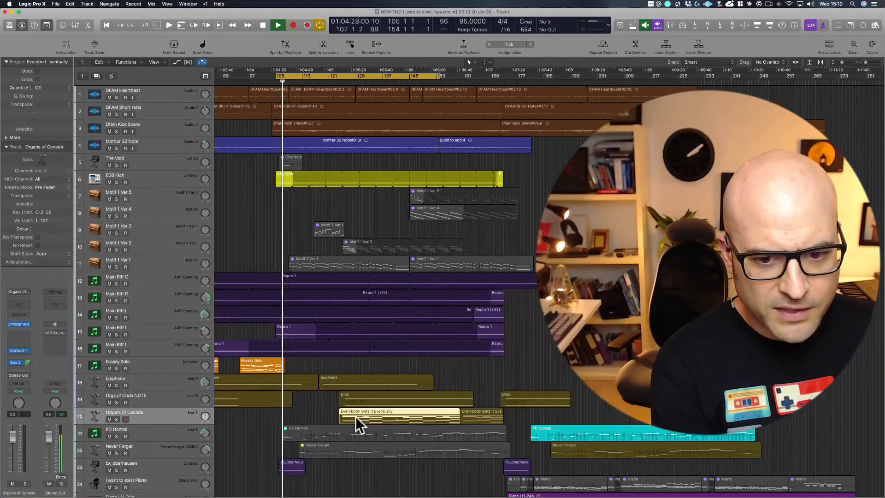
click(328, 414)
shift+click(472, 415)
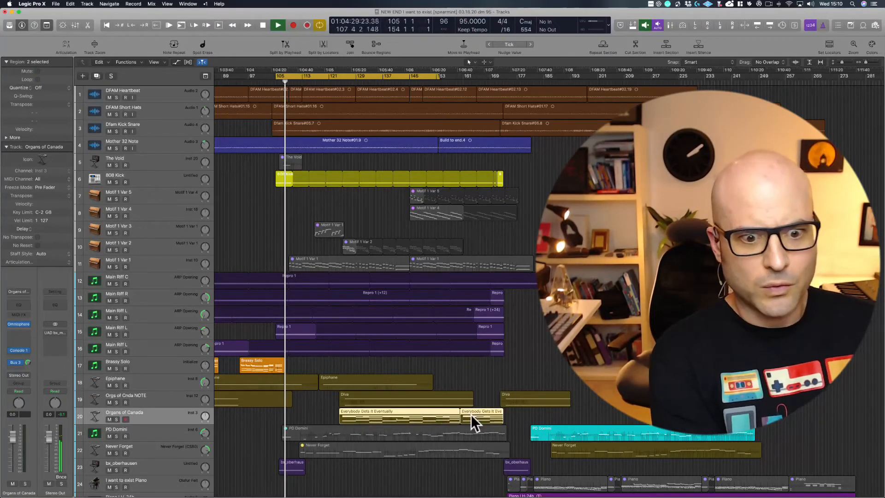
drag(404, 419, 356, 418)
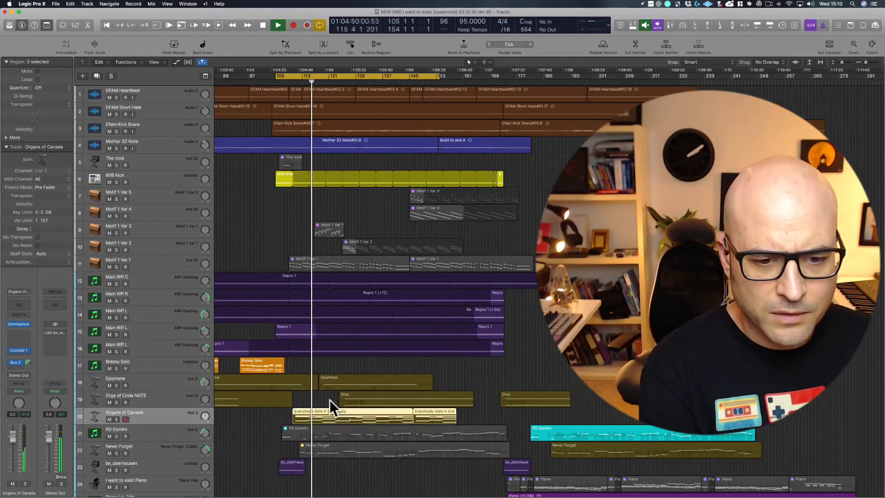
click(460, 417)
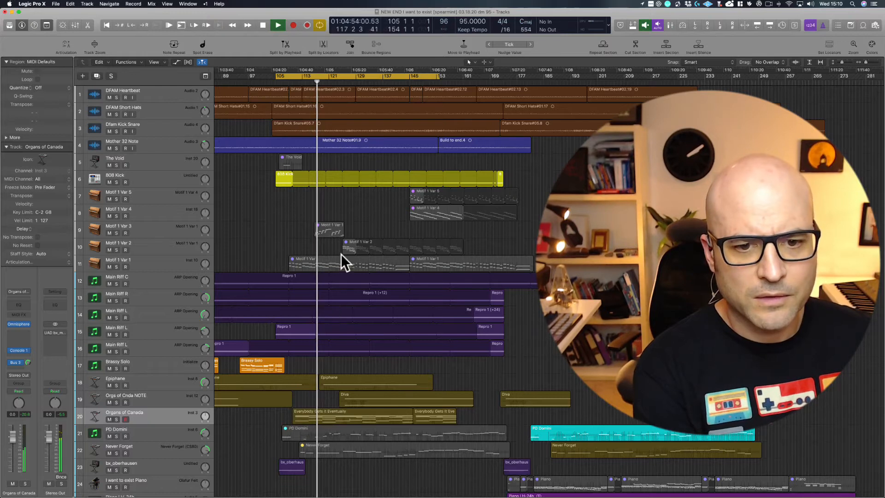
Step: Move the Motif 1 Var 3 track's region to about bar 123 and unmute it, then shift the Var 2 region to about bar 133
click(389, 263)
shift+click(413, 265)
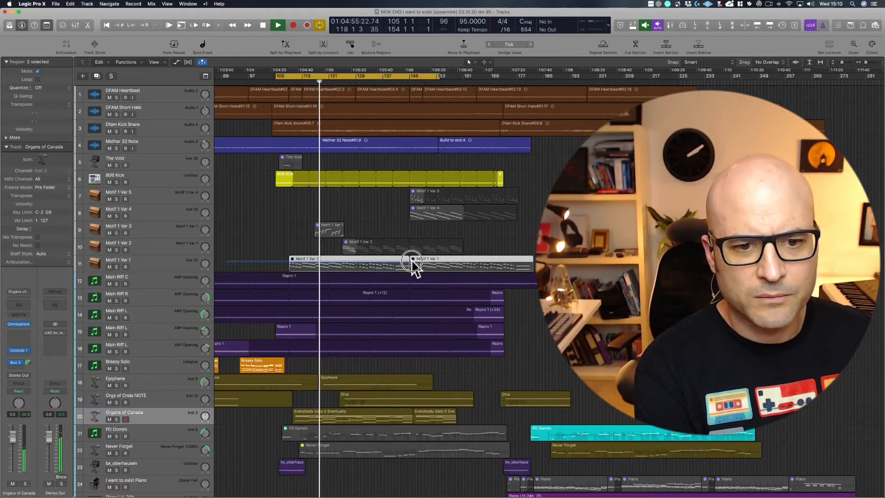
click(322, 225)
drag(323, 226, 347, 224)
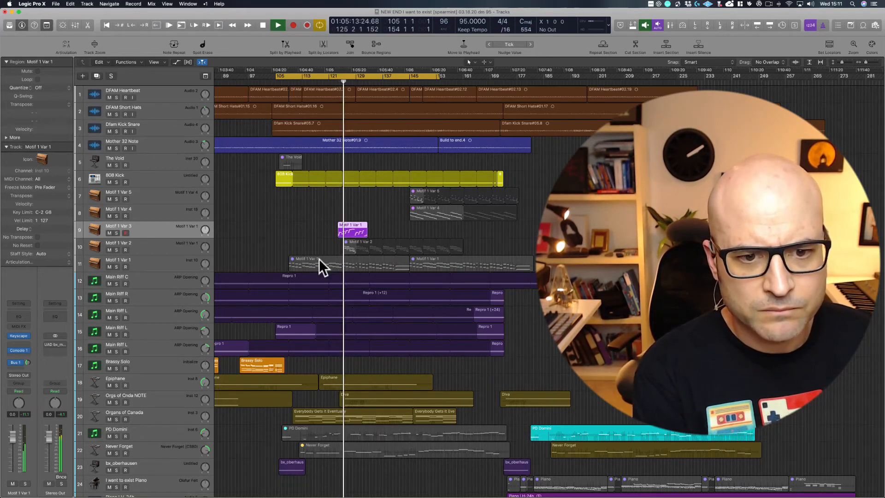
drag(349, 247, 374, 247)
key(space)
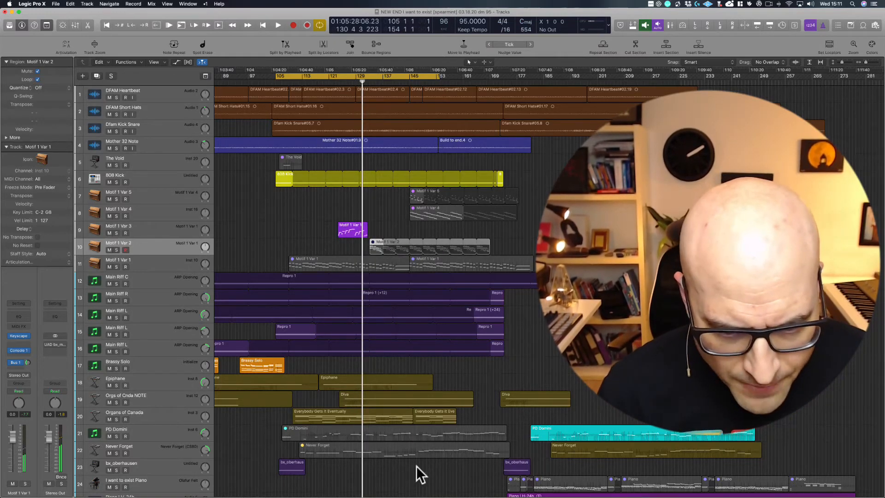
Step: Shorten the first Organs of Canada region to end at about bar 133 and mute the second one
drag(409, 421, 367, 420)
click(427, 416)
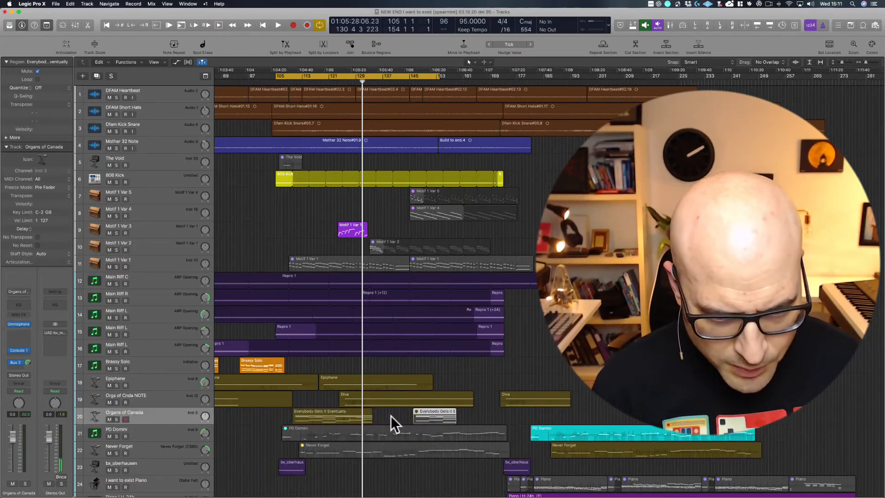
Step: Move the first Motif 1 Var 1 region to about bar 131, unmute it, and delete the second region on that track
drag(315, 261, 388, 253)
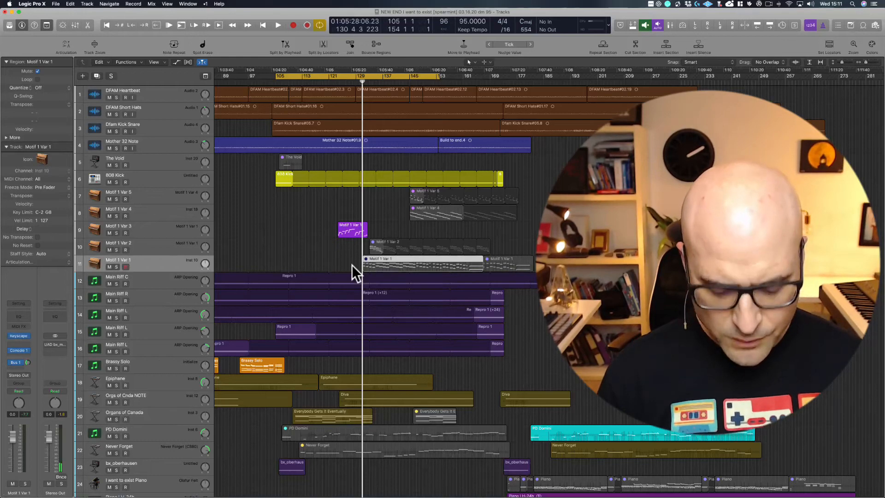
key(m)
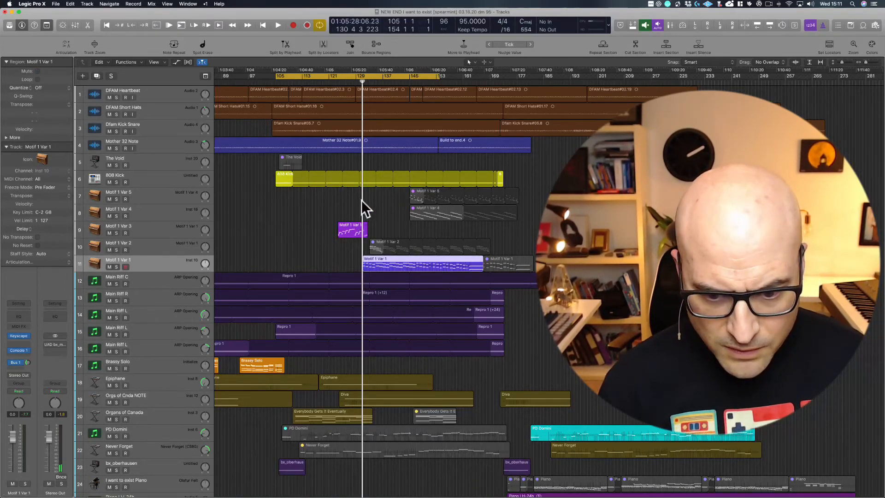
scroll(415, 226, right, 2)
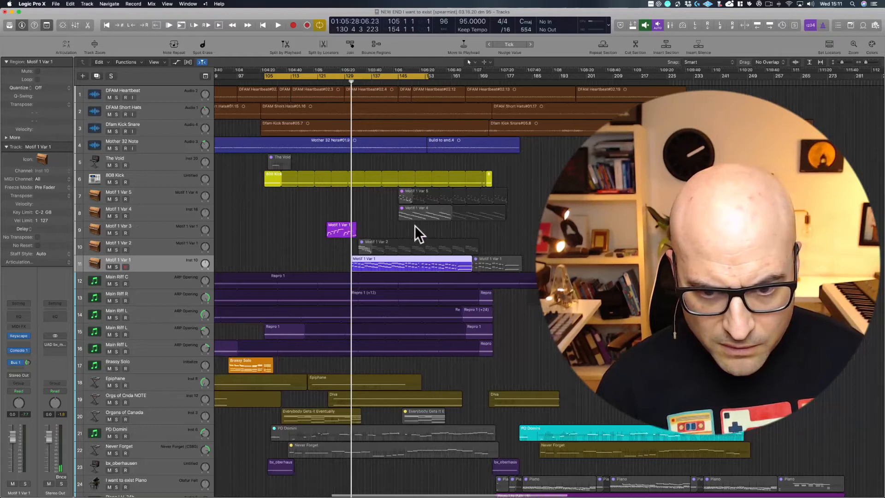
click(501, 267)
key(Delete)
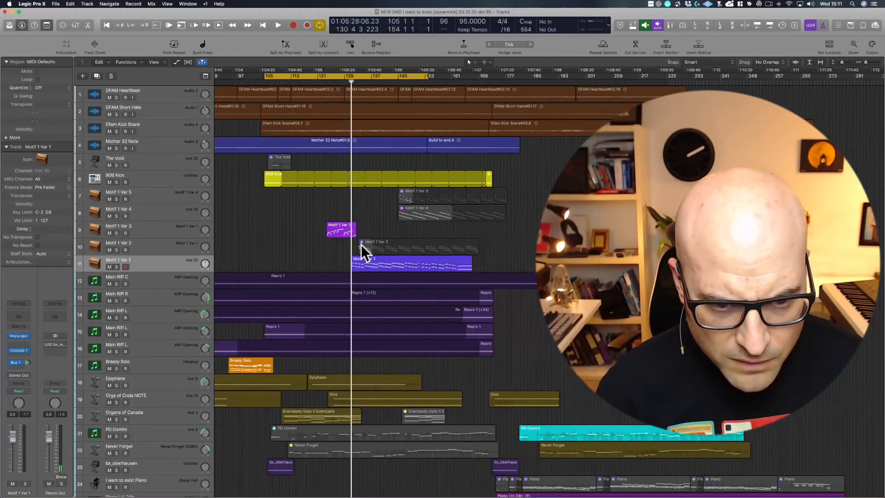
Step: Unmute the Var 2 region and align it with Var 1, place the Var 3 track's region at about bar 134, and audition from bar 105
drag(361, 245, 379, 228)
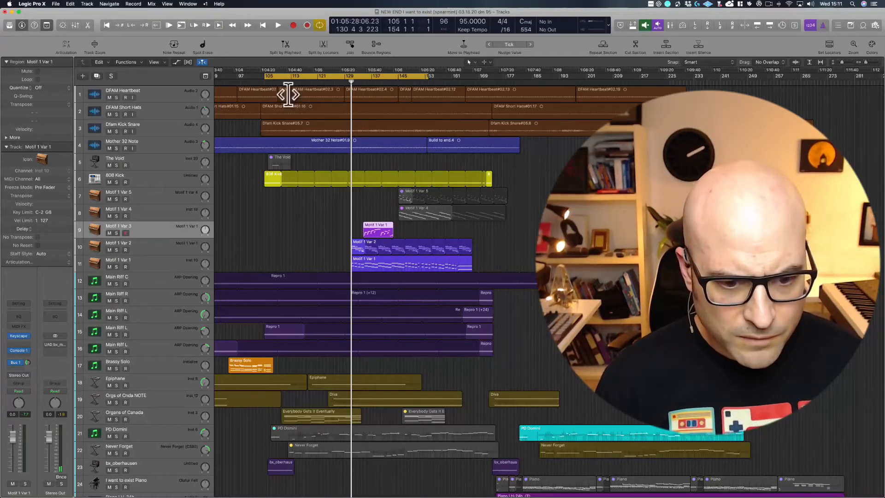
key(space)
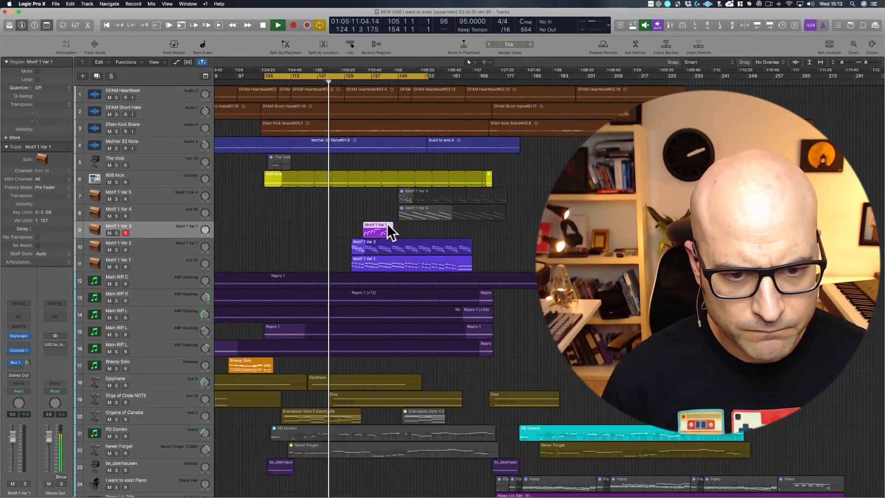
Step: Move the Motif 1 Var 4 and Var 2 regions to about bar 139 and the Var 1 region to about bar 135
drag(408, 215, 387, 210)
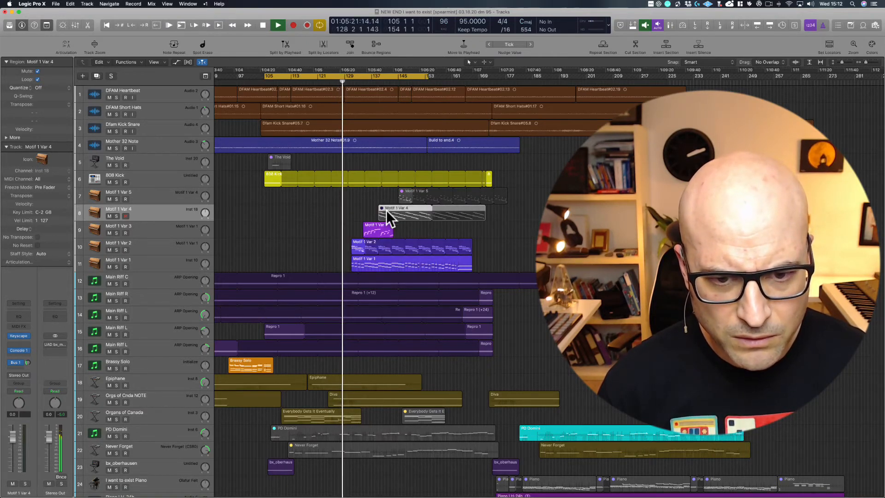
click(392, 262)
drag(393, 261, 424, 260)
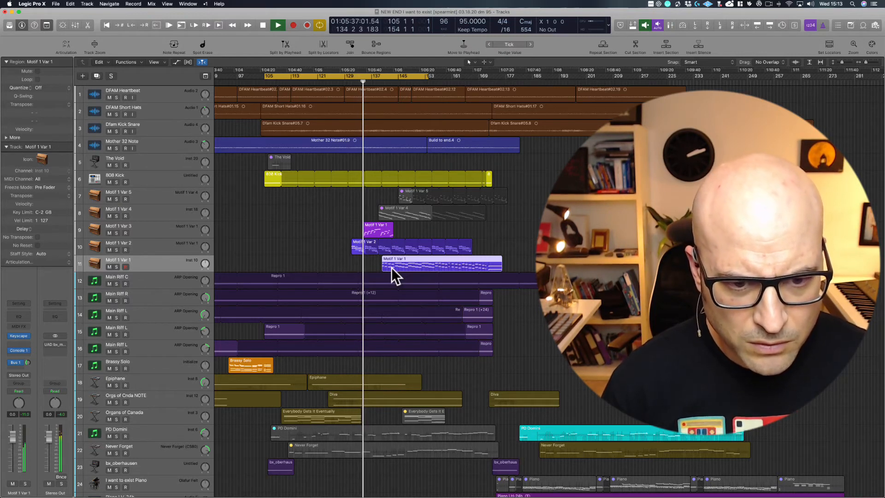
key(space)
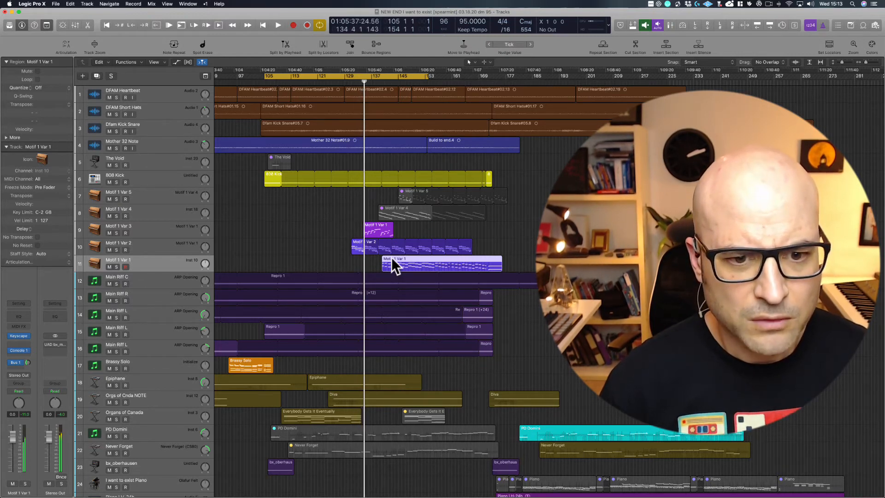
click(355, 246)
drag(408, 270, 387, 251)
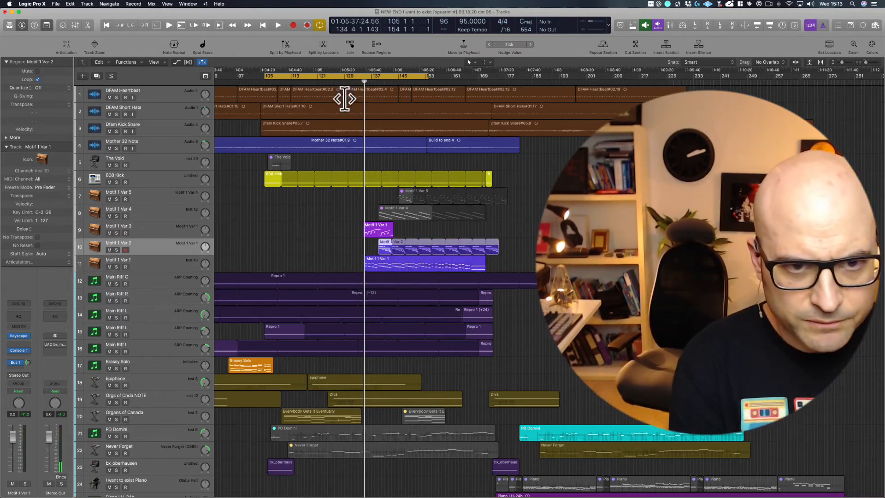
Step: Set the cycle range to bars 129 to 194 and select the regions on the Motif 1 Var 1 to Var 4 tracks
click(343, 78)
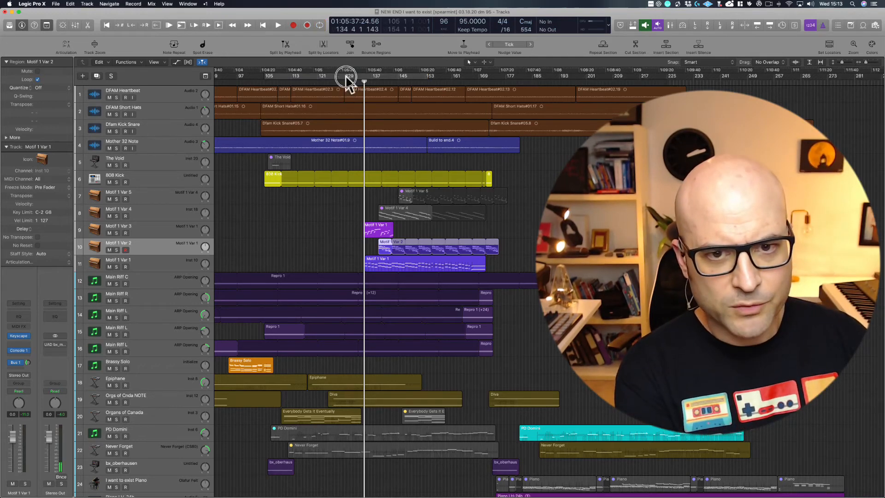
drag(346, 78, 562, 79)
click(323, 412)
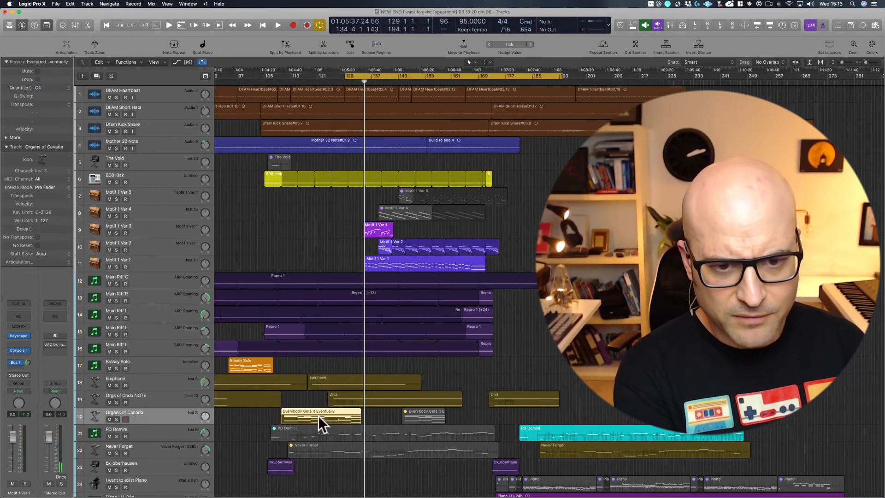
drag(356, 203, 541, 271)
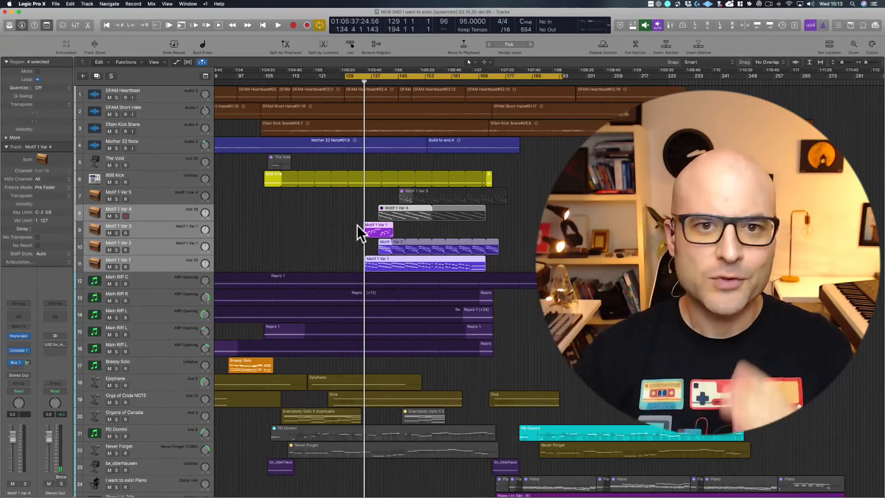
click(306, 230)
click(297, 415)
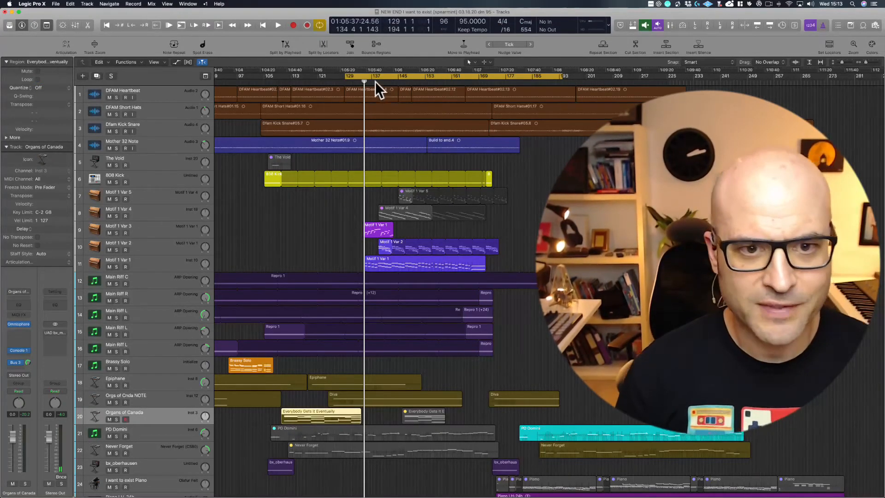
Step: Set the cycle range to bars 133 to 190 and play the section with the repositioned piano motifs
click(358, 77)
click(345, 76)
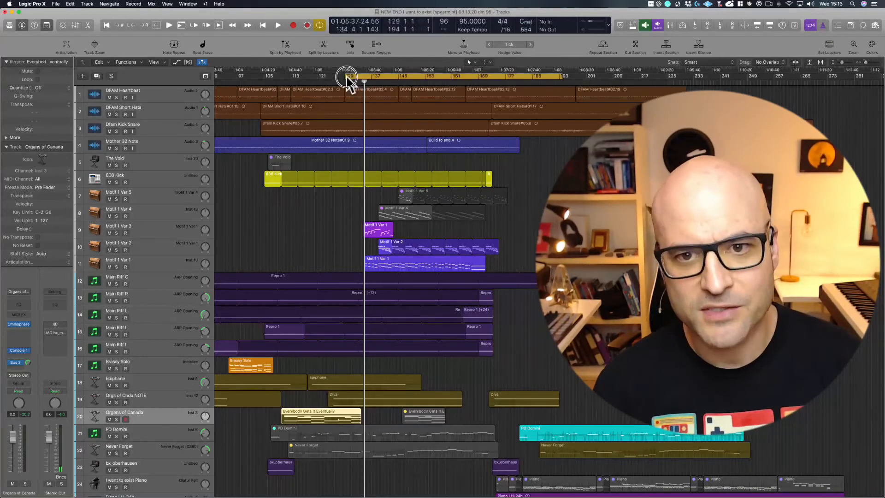
drag(563, 77, 507, 70)
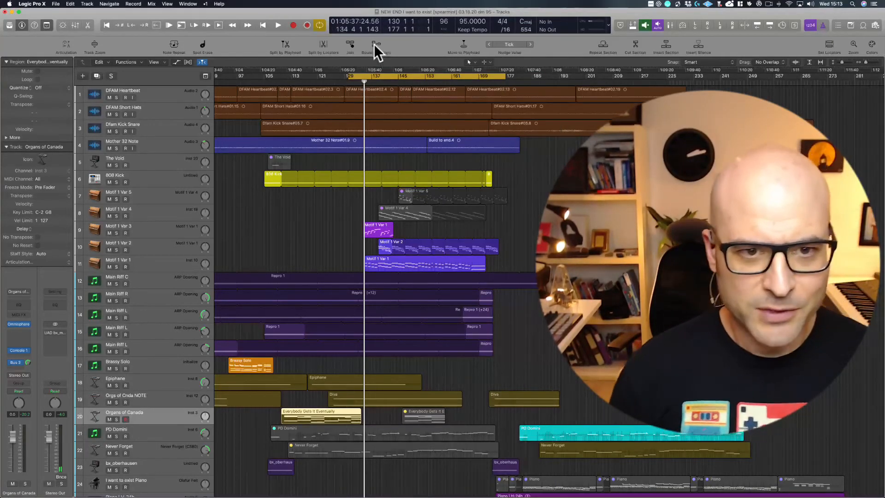
click(360, 79)
click(359, 75)
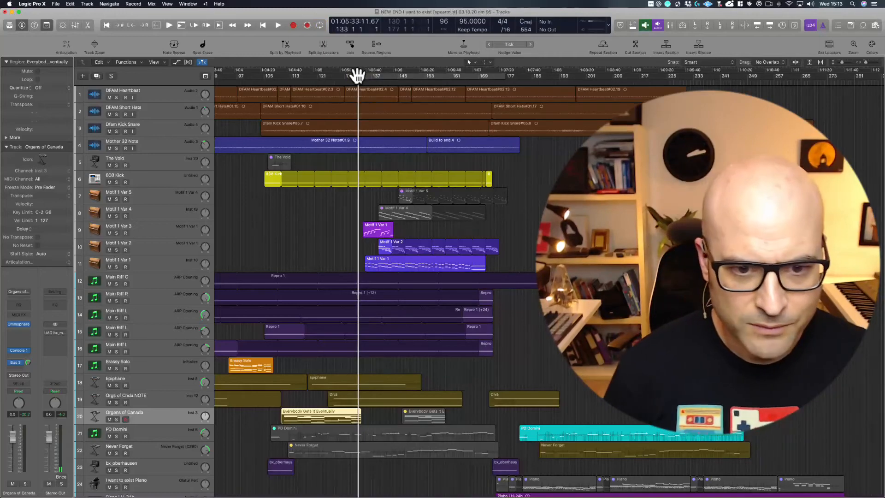
drag(358, 76, 549, 86)
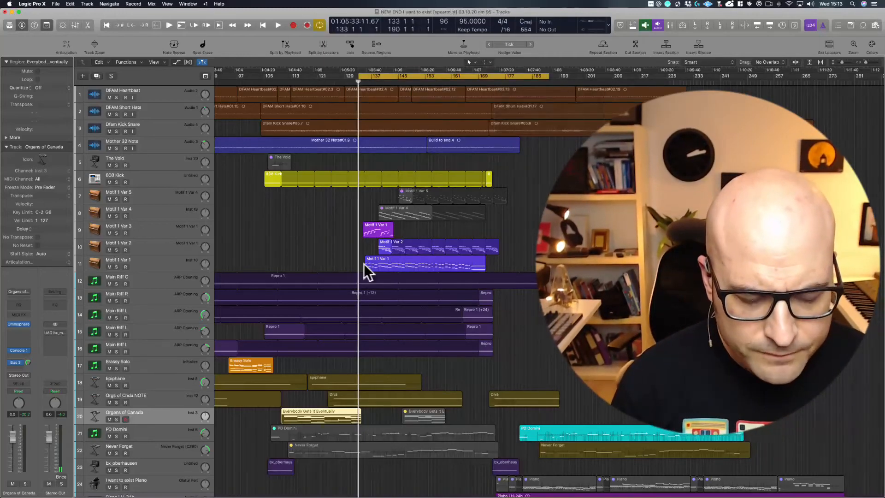
key(space)
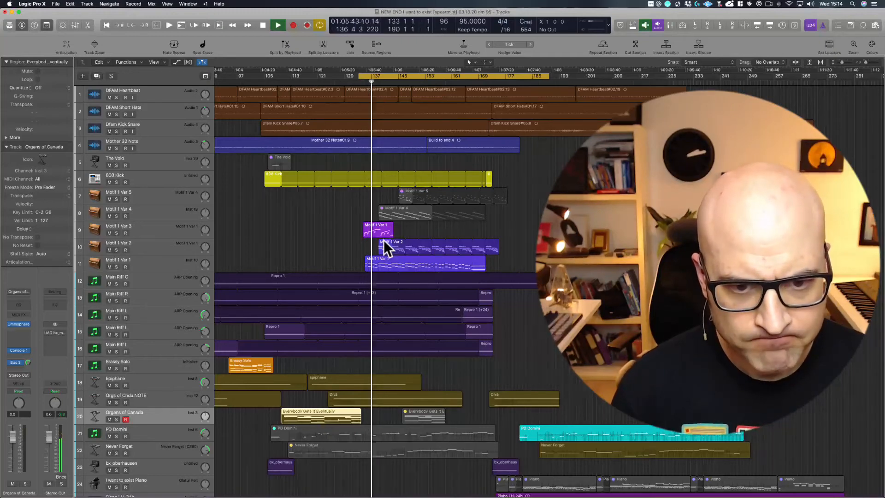
Step: Move the Motif 1 Var 4 region to about bar 147 and the Var 2 region to about bar 143, shortening Var 2's loops to about bar 159
drag(395, 214, 419, 210)
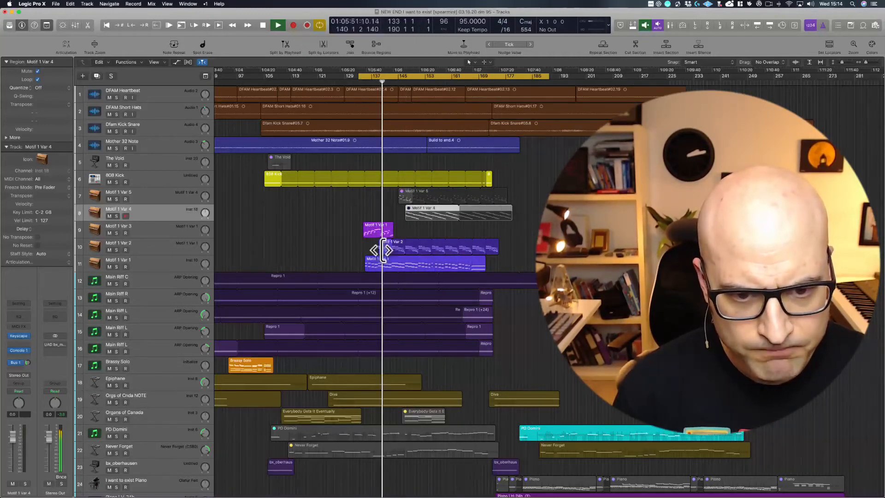
drag(386, 245, 400, 246)
drag(510, 252, 446, 252)
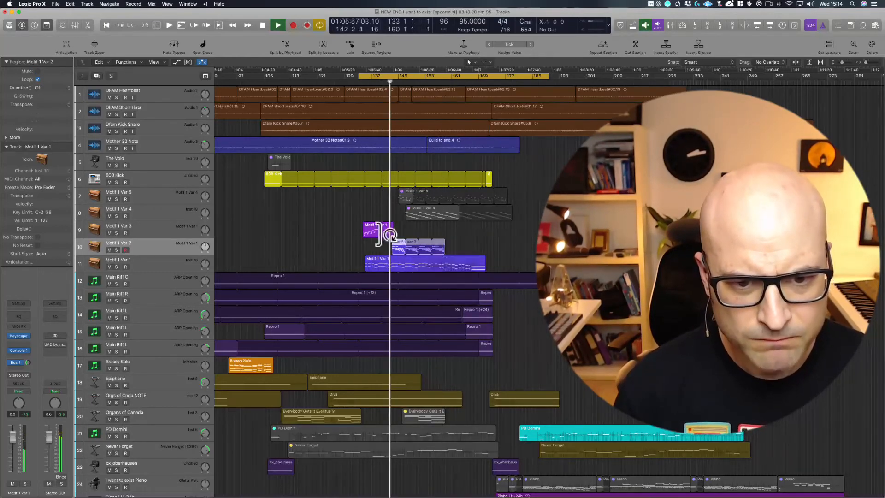
click(380, 230)
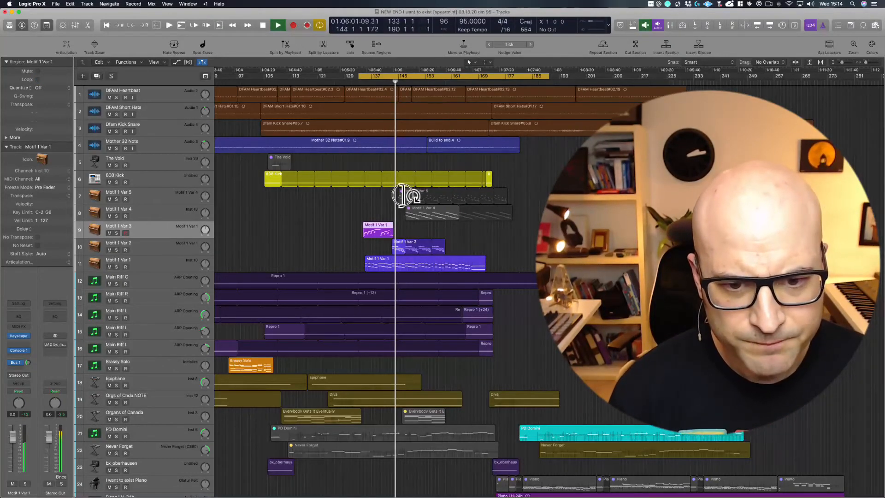
Step: Unmute the Motif 1 Var 5 region, move it to start with Var 4 at about bar 147, and stop playback
drag(404, 196, 422, 196)
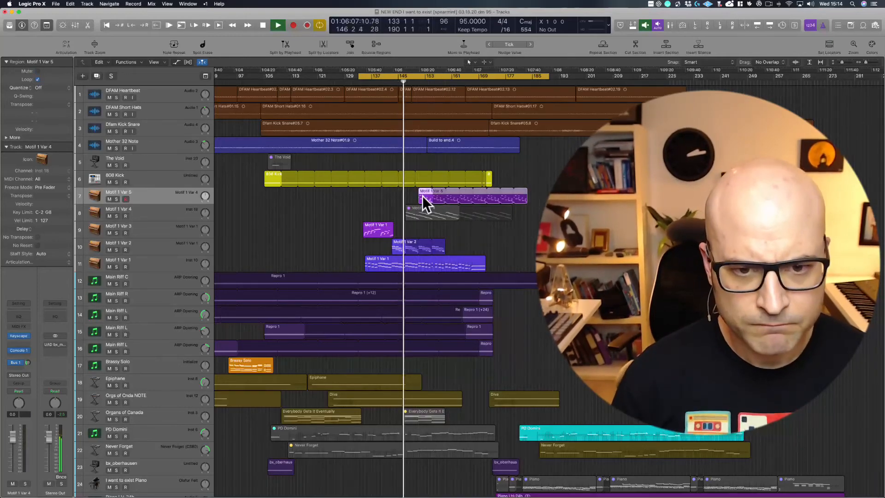
drag(422, 195, 409, 196)
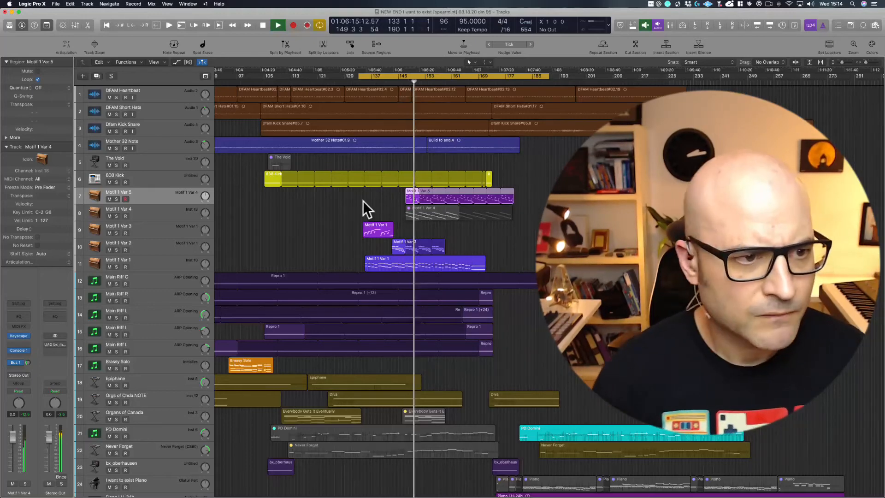
key(space)
Step: Transpose the Motif 1 Var 5 region by +12
double_click(37, 104)
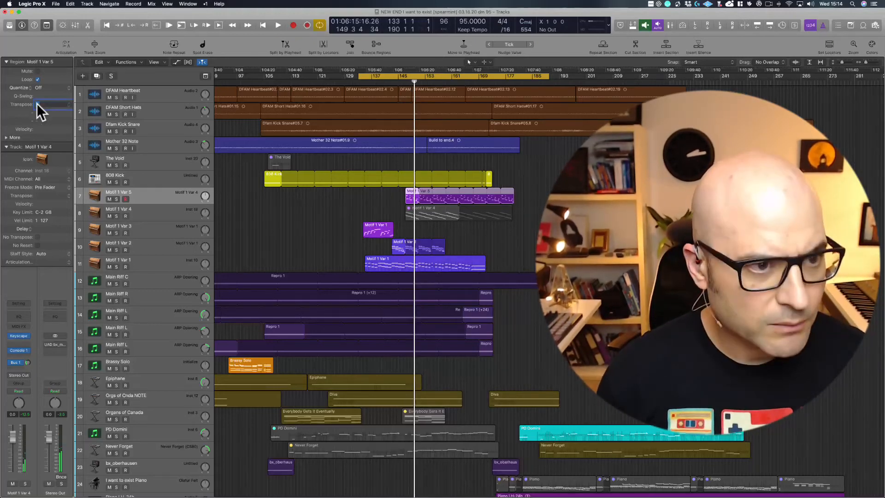
text(12)
key(Return)
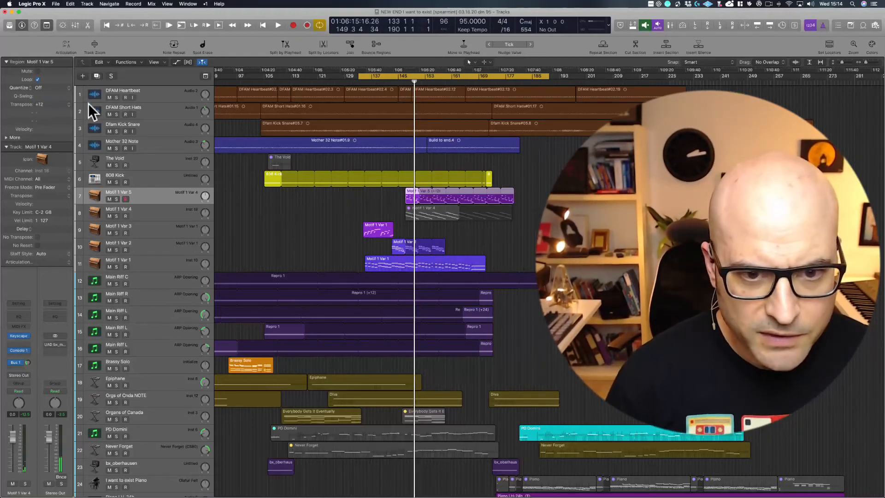
Step: Play from about bar 142, move the Motif 1 Var 4 region to about bar 155, and shorten Var 2's loops to about bar 155
click(390, 81)
key(space)
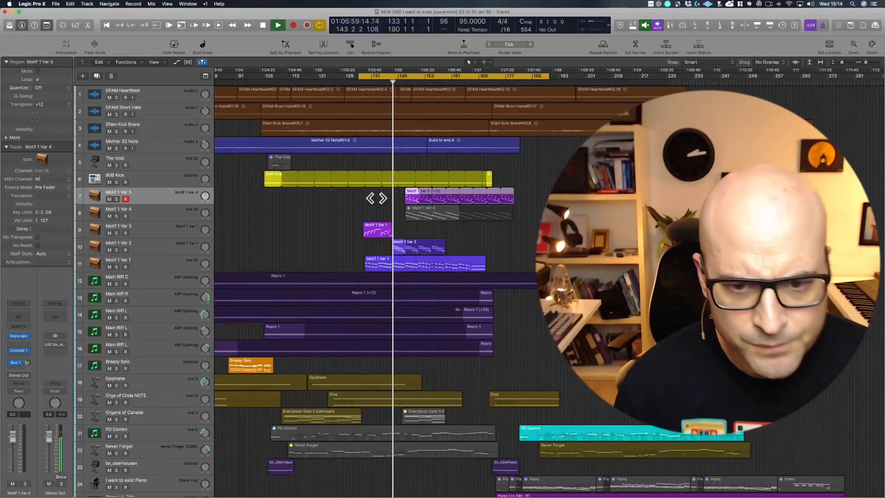
drag(424, 217, 450, 214)
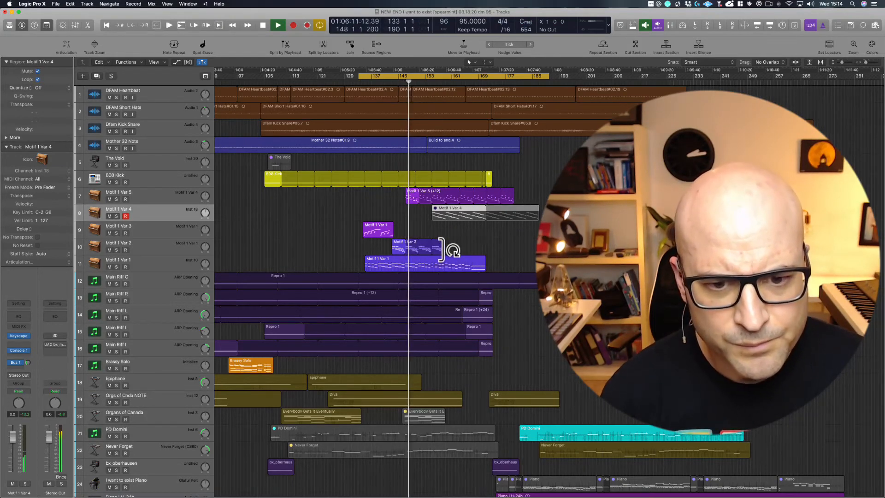
mouse_move(443, 249)
mouse_down()
mouse_move(416, 248)
mouse_move(431, 250)
mouse_up()
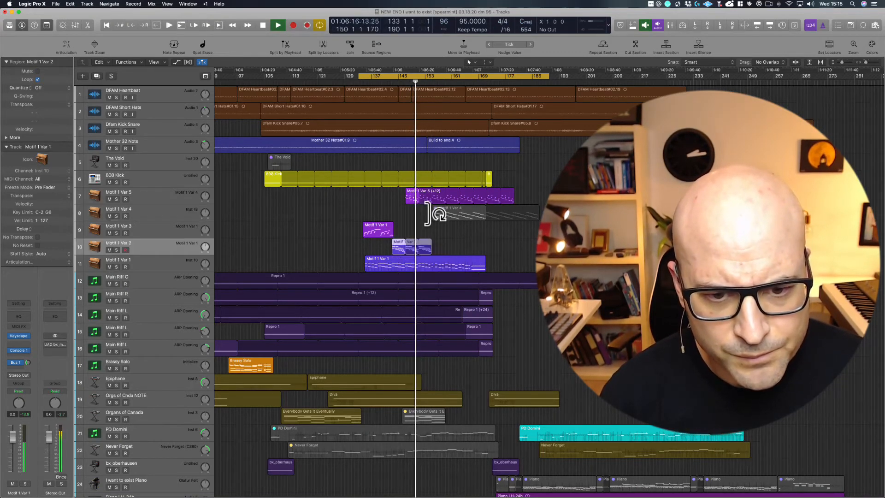
Step: Try moving the region on the Motif 1 Var 3 track to about bar 149, and stop playback
click(372, 231)
drag(373, 231, 427, 229)
key(space)
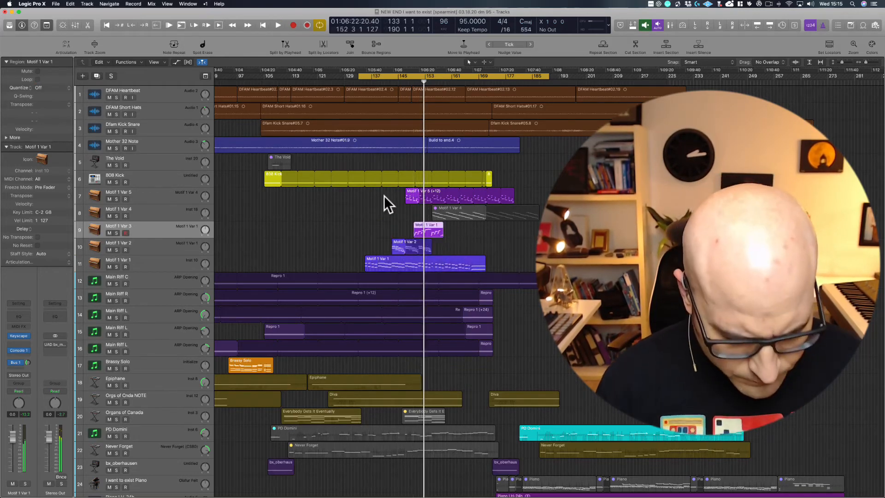
key(super+z)
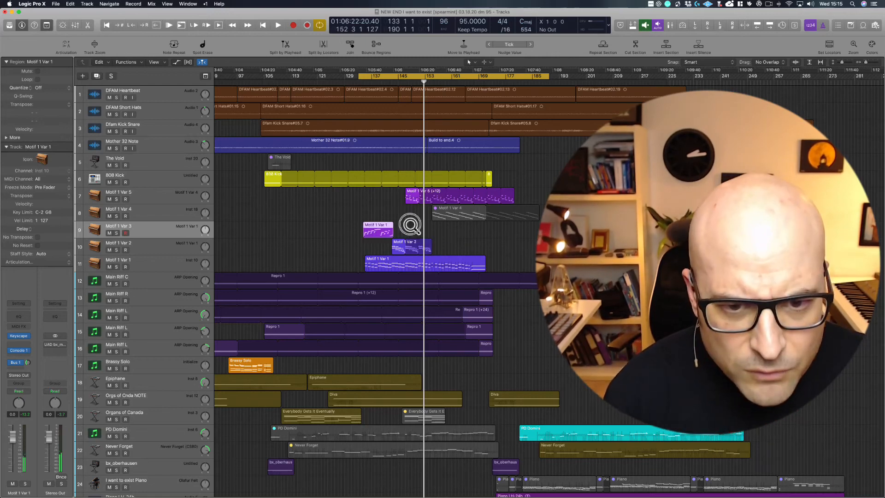
Step: Set the cycle range to bars 134 to 187 from the regions on the Motif 1 Var 1 to Var 4 tracks
drag(409, 224, 435, 174)
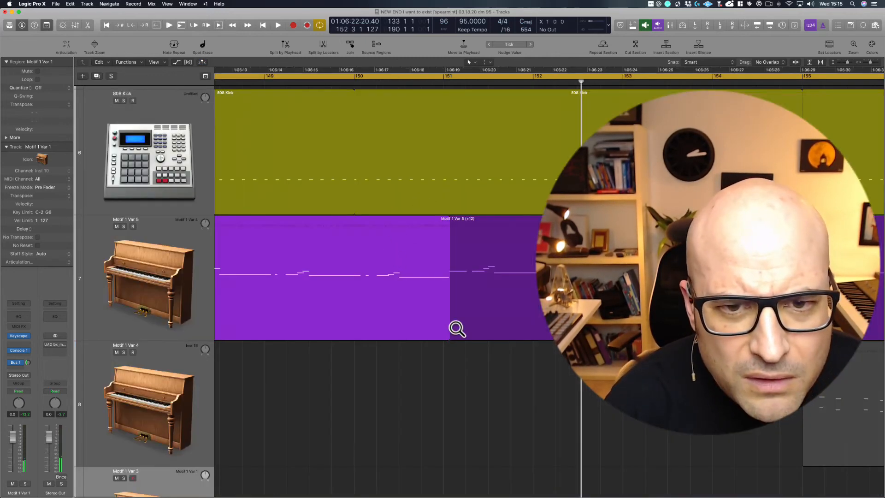
drag(446, 333, 441, 335)
ctrl+alt+click(445, 404)
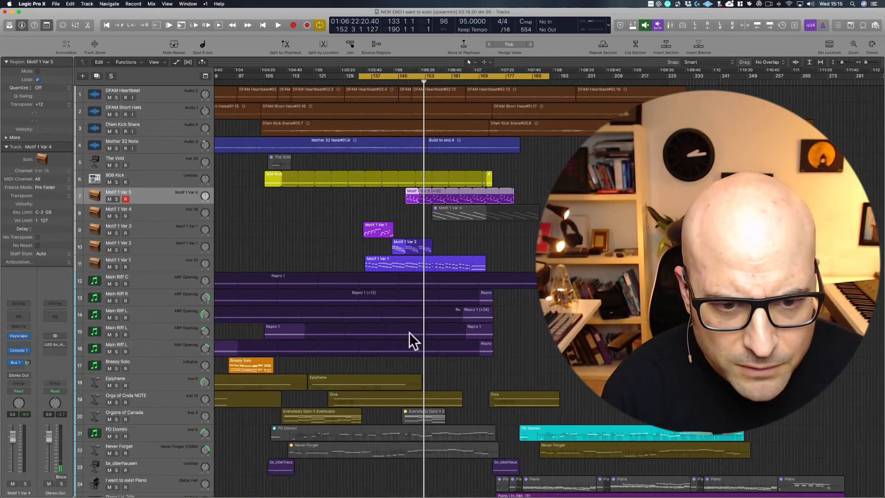
drag(356, 208, 485, 264)
key(u)
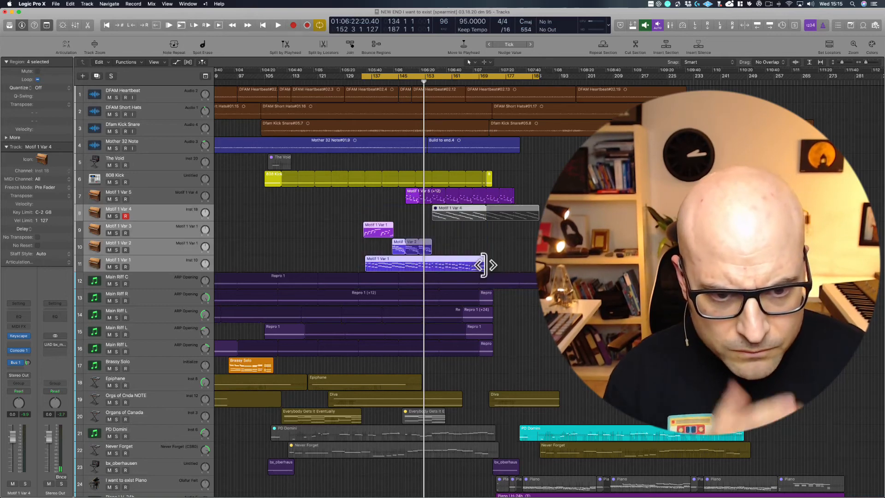
Step: Play the cycled section and set the Motif 1 Var 3 track's velocity offset to -16
key(space)
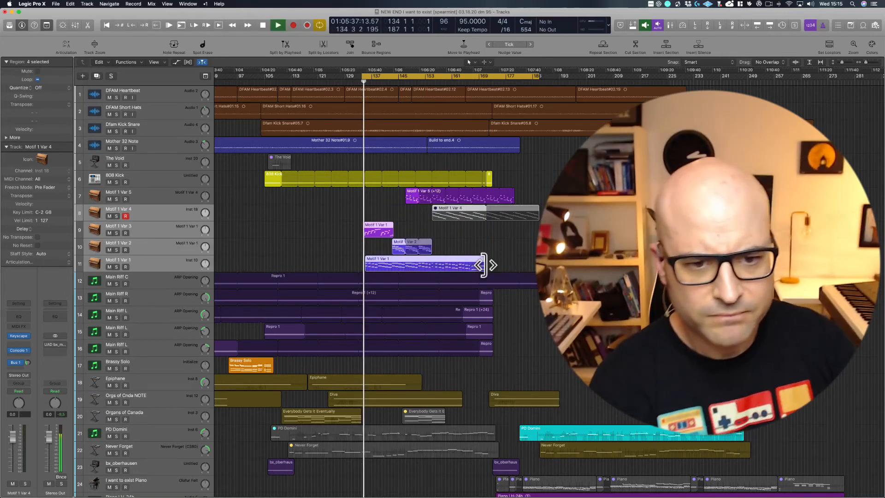
click(166, 233)
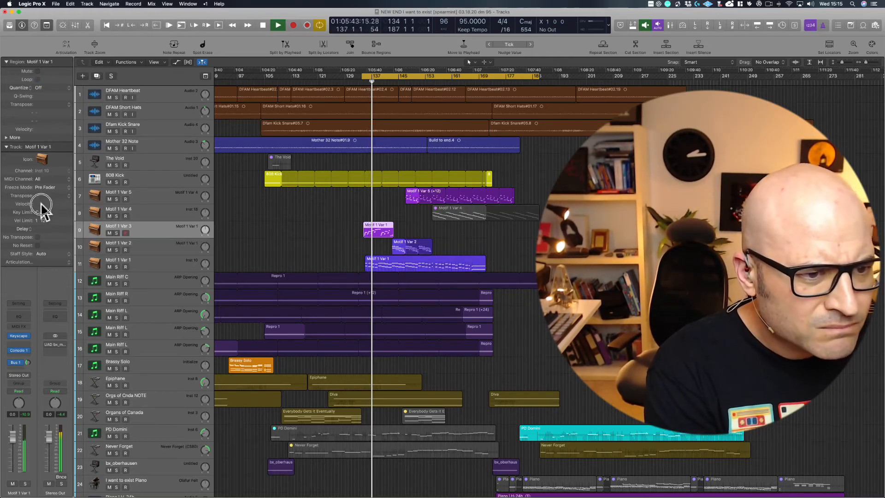
drag(40, 215, 39, 224)
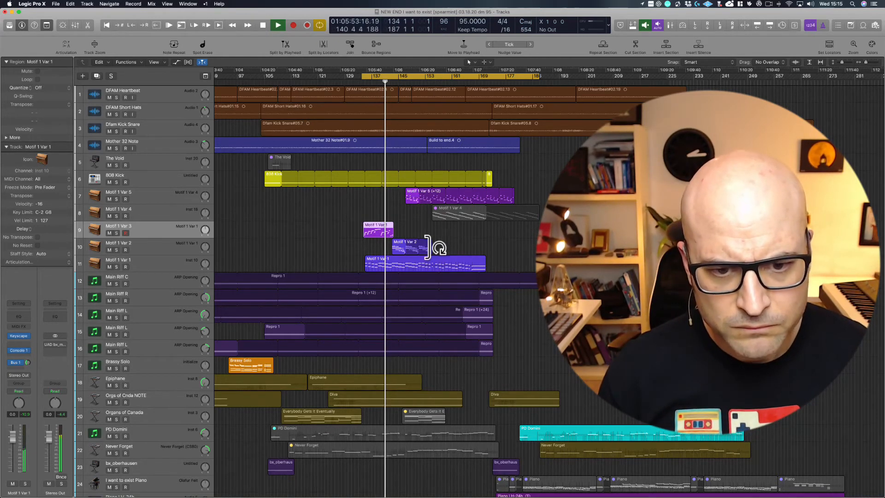
Step: Shorten the Motif 1 Var 2 loops to about bar 147, trying Var 5 at about bar 151 before returning it to bar 147
drag(431, 243, 415, 245)
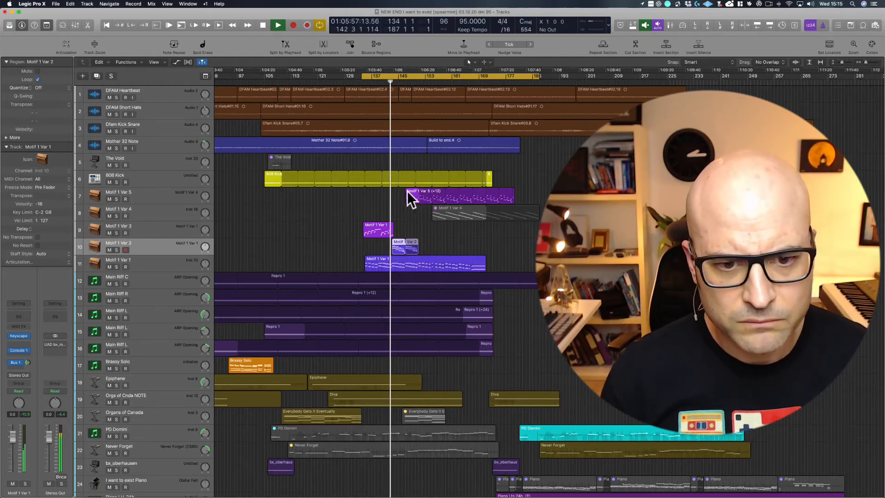
drag(407, 190, 421, 193)
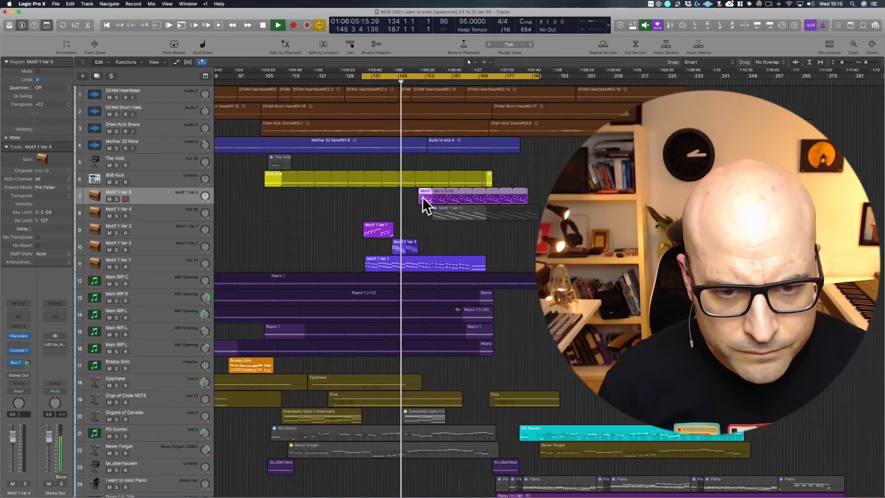
drag(422, 196, 408, 198)
drag(416, 249, 400, 247)
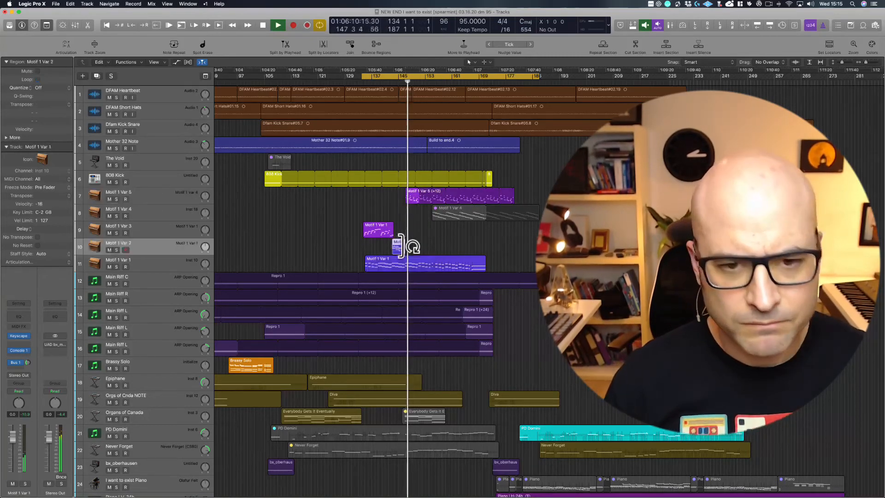
Step: Stagger Motif 1 Var 5 and Var 4 as four-bar passes from about bars 147 and 151, unmuting Var 4 and stopping playback
click(378, 228)
drag(450, 217, 436, 220)
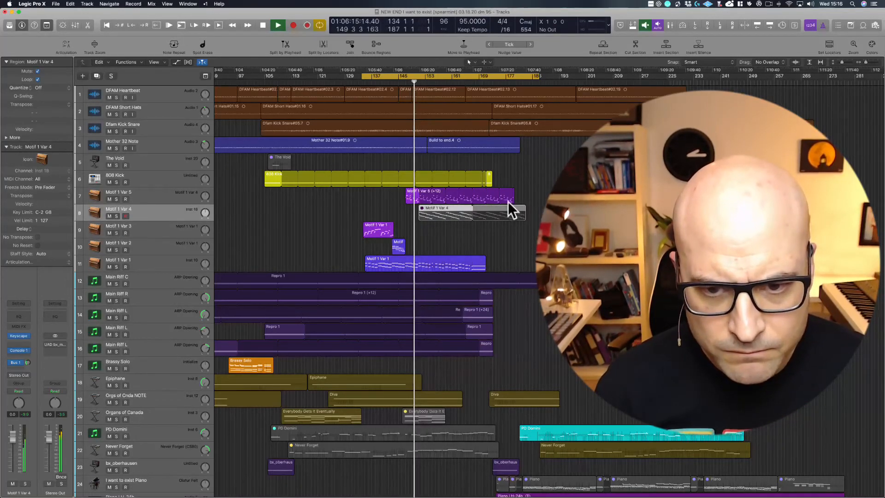
drag(514, 199, 416, 198)
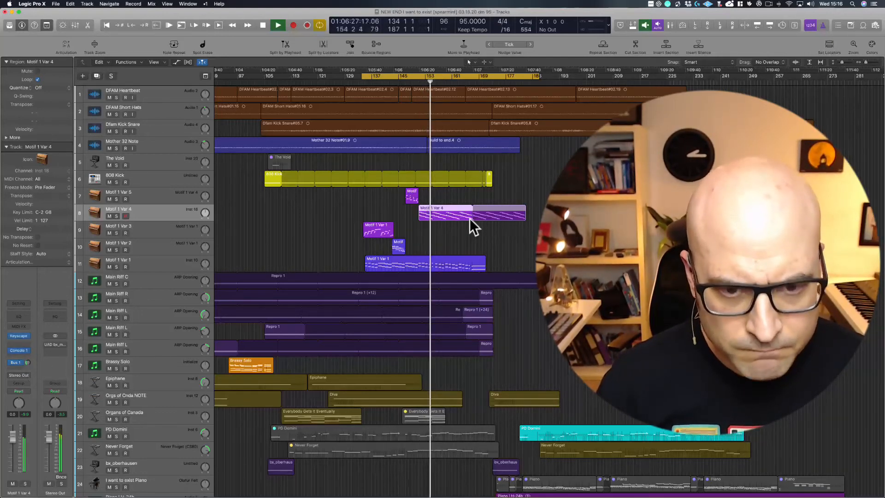
key(space)
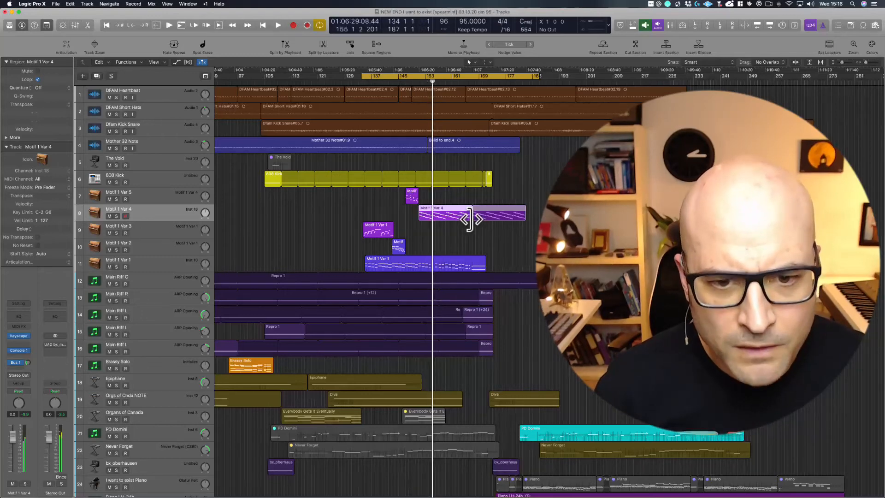
drag(471, 217, 429, 217)
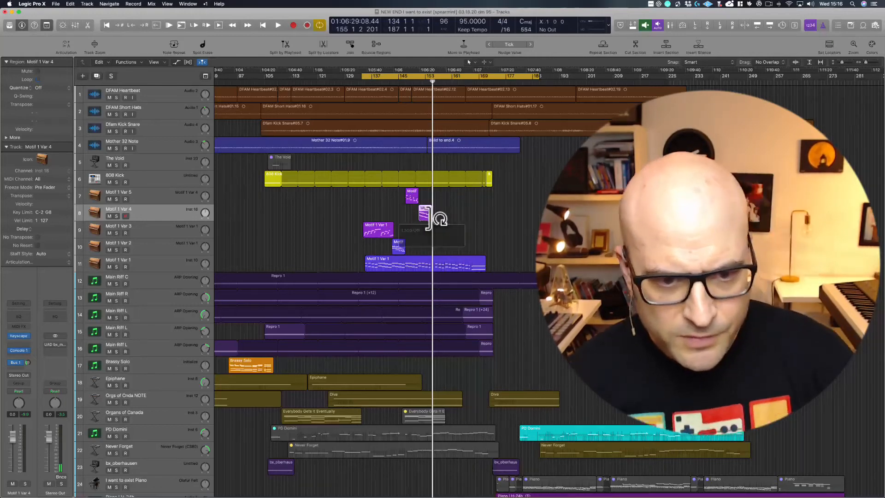
Step: Copy the short Motif 1 Var 2 region to about bar 155 and loop the copy to about bar 171
click(375, 230)
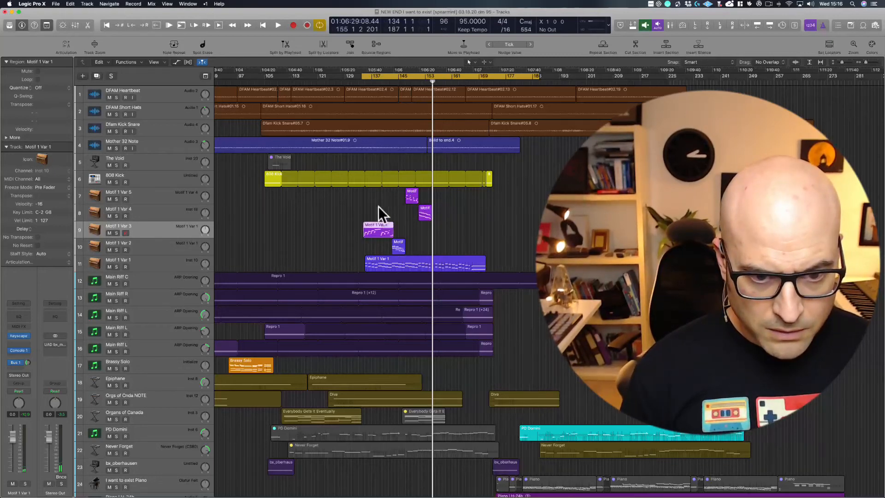
drag(358, 198, 486, 266)
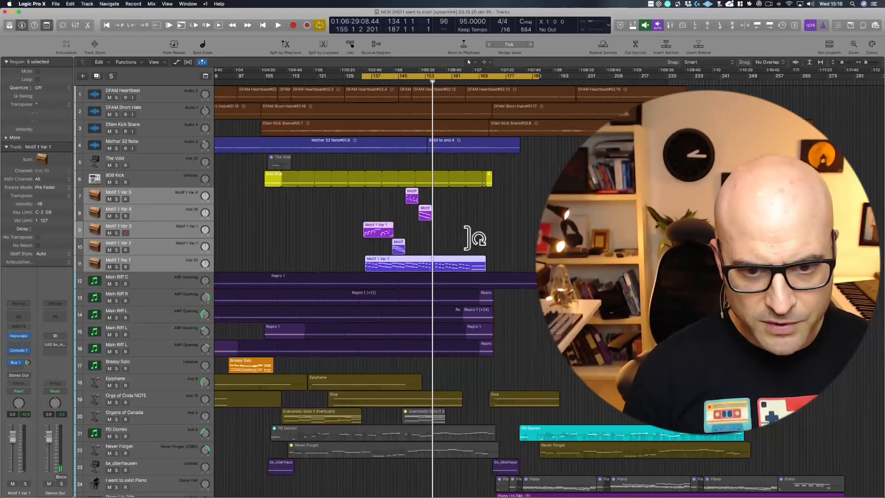
click(467, 265)
click(369, 227)
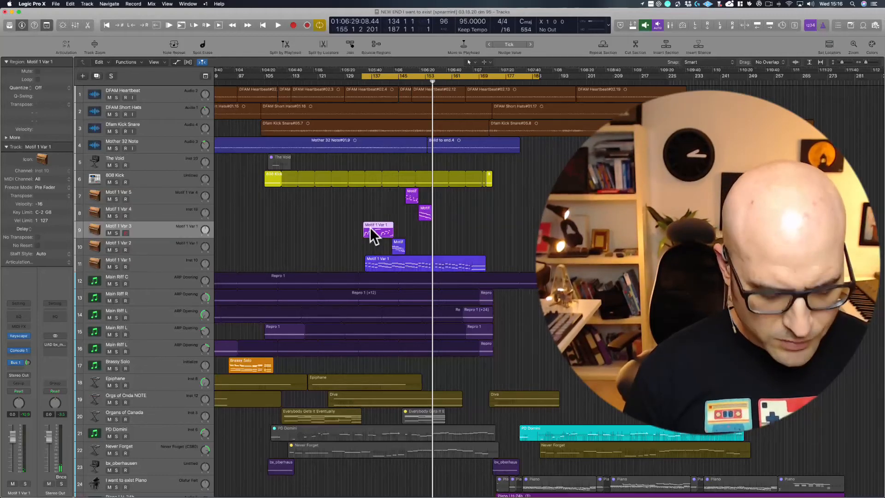
drag(370, 228, 436, 243)
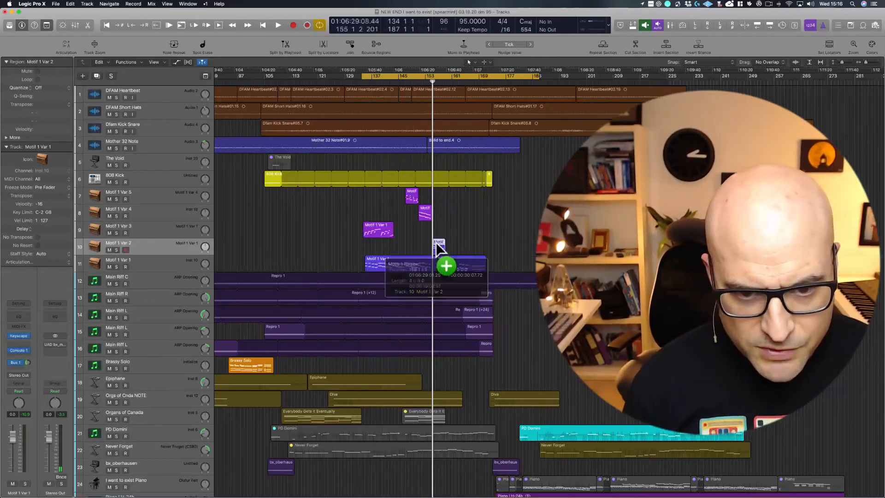
key(super+z)
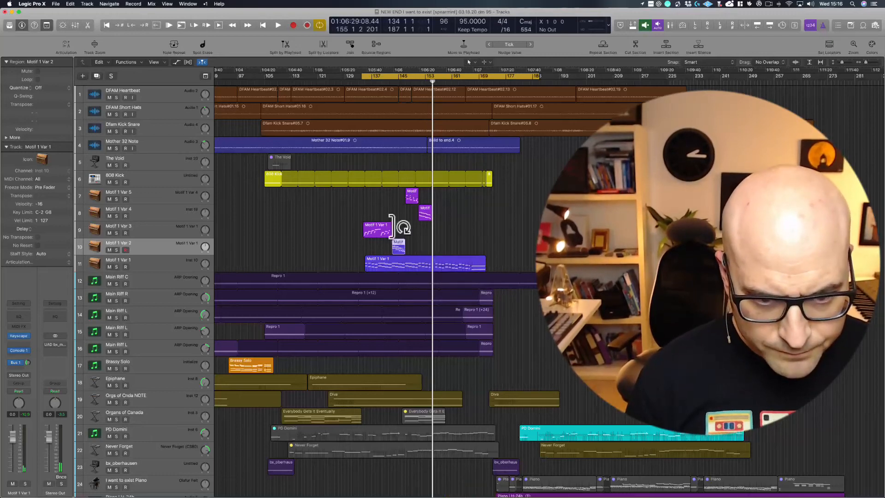
drag(442, 245, 483, 244)
Step: Copy the Motif 1 Var 1 region on the Var 3 track to bar 162 3 and check its note alignment at bar 163
click(372, 225)
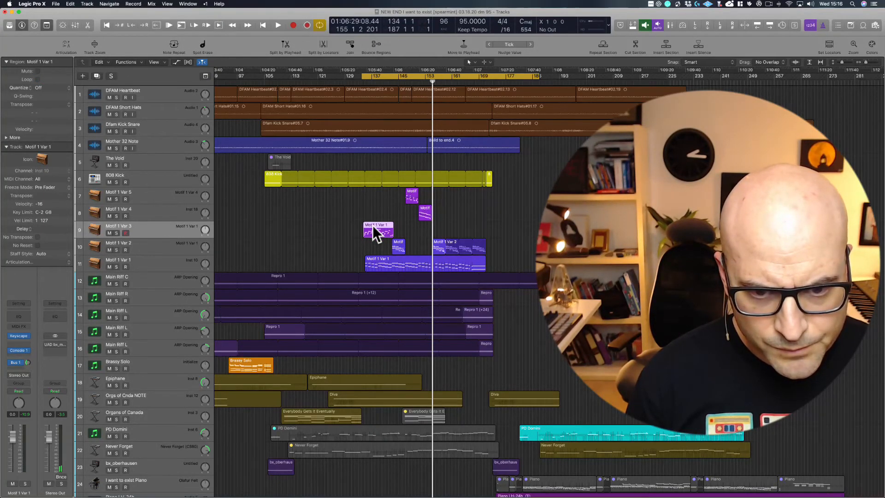
drag(372, 225, 464, 227)
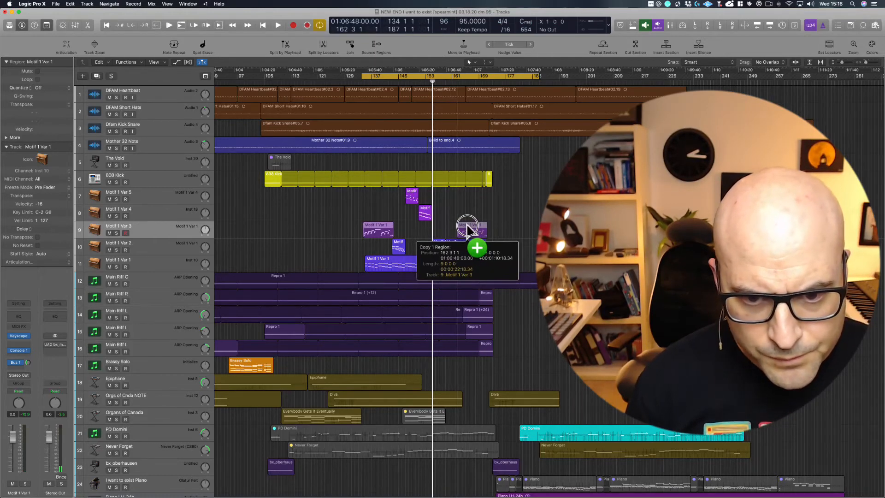
drag(467, 226, 448, 245)
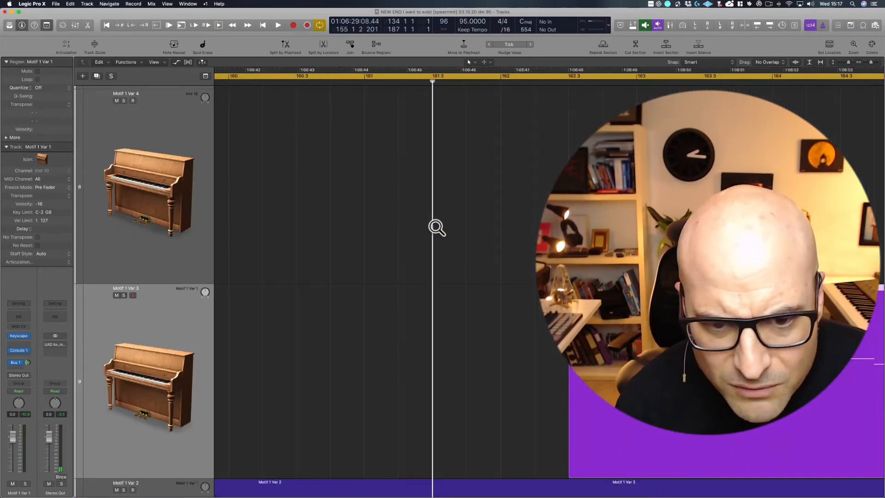
click(437, 227)
drag(463, 81, 457, 83)
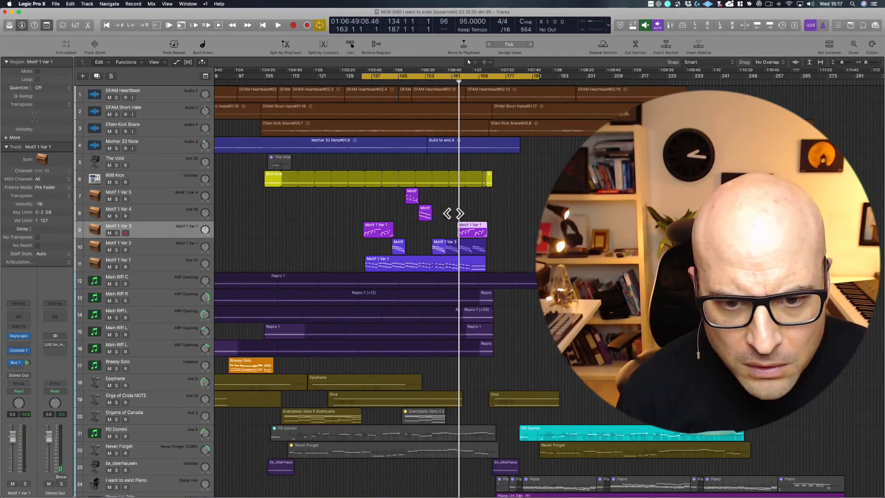
drag(454, 214, 470, 270)
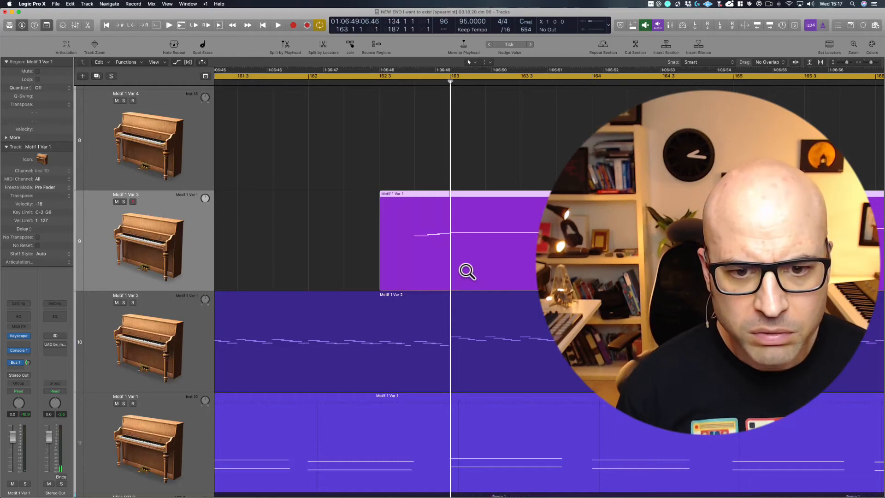
ctrl+alt+click(347, 217)
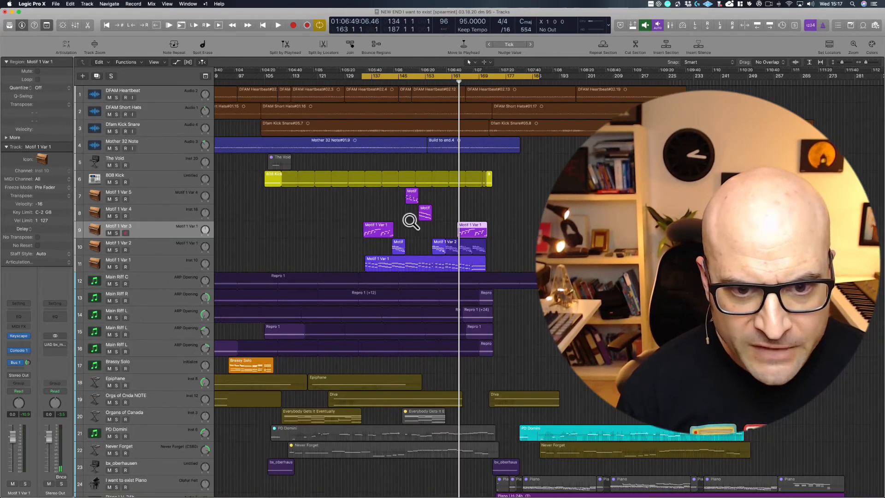
Step: Copy the Motif 1 Var 5 and Var 4 regions to about bars 159 and 163, looping both copies to about bar 171
click(412, 197)
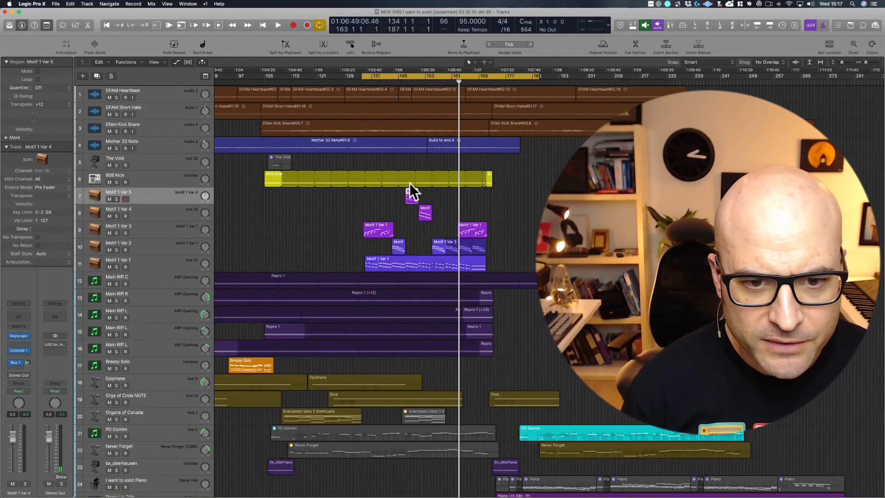
drag(386, 200, 456, 216)
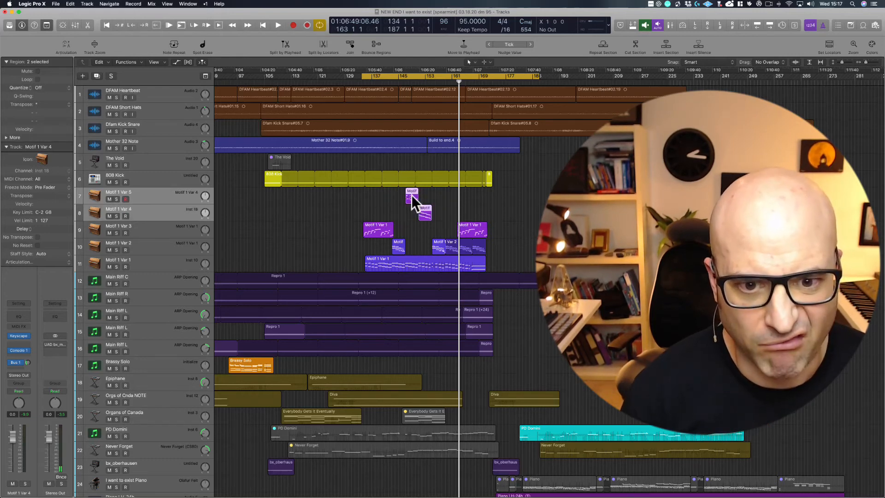
drag(411, 195, 450, 187)
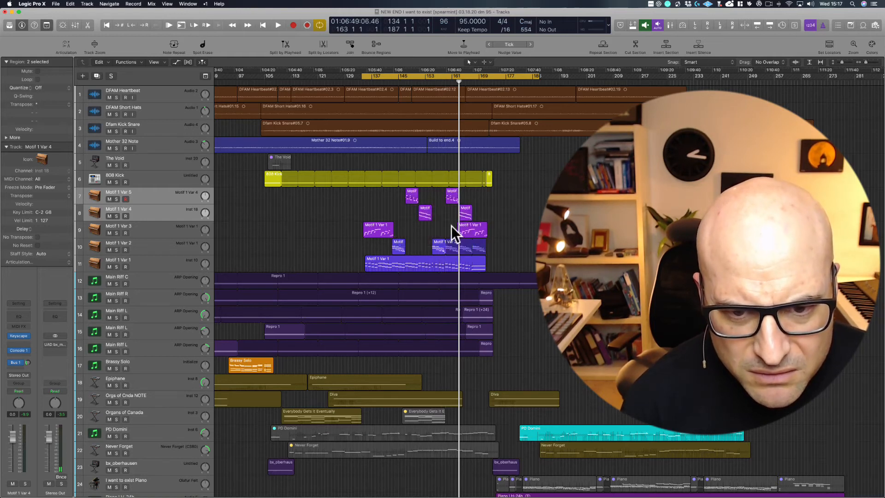
click(452, 226)
drag(458, 190, 485, 202)
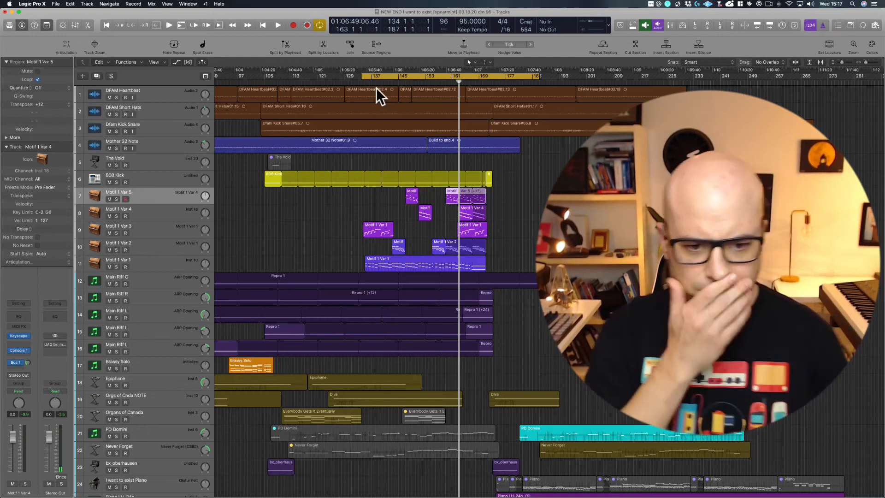
Step: Try lowering the Motif 1 Var 1 track's velocity offset to -20 while playing the section from bar 134
key(space)
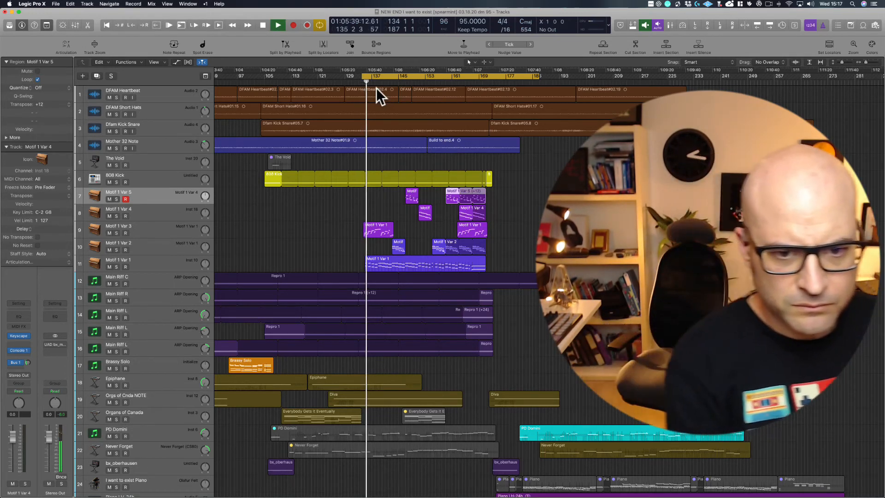
click(143, 261)
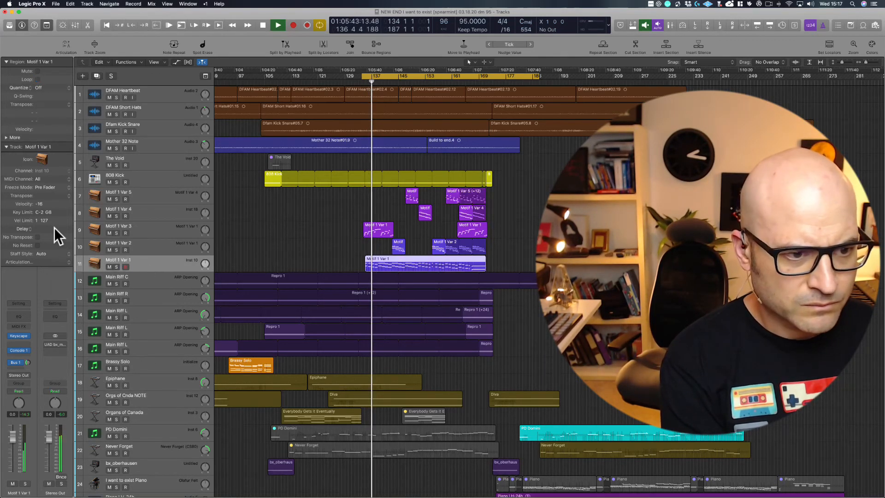
click(39, 203)
drag(40, 203, 41, 186)
click(368, 233)
shift+click(480, 233)
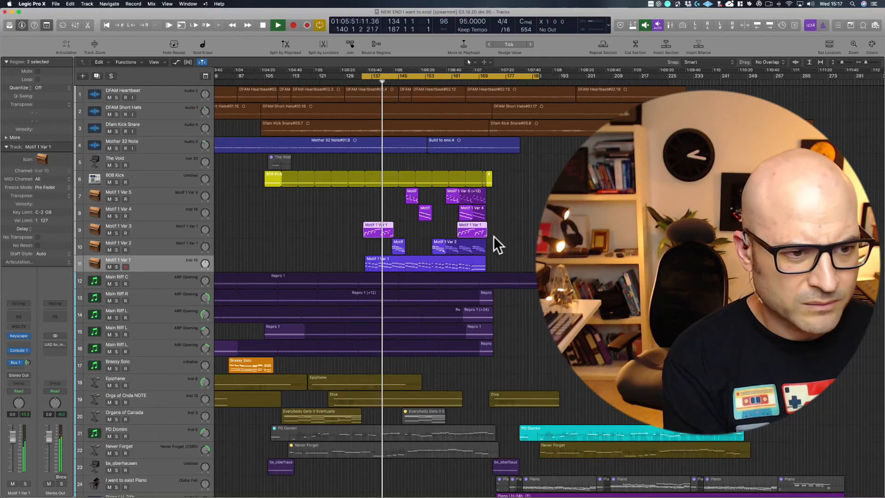
drag(39, 203, 36, 233)
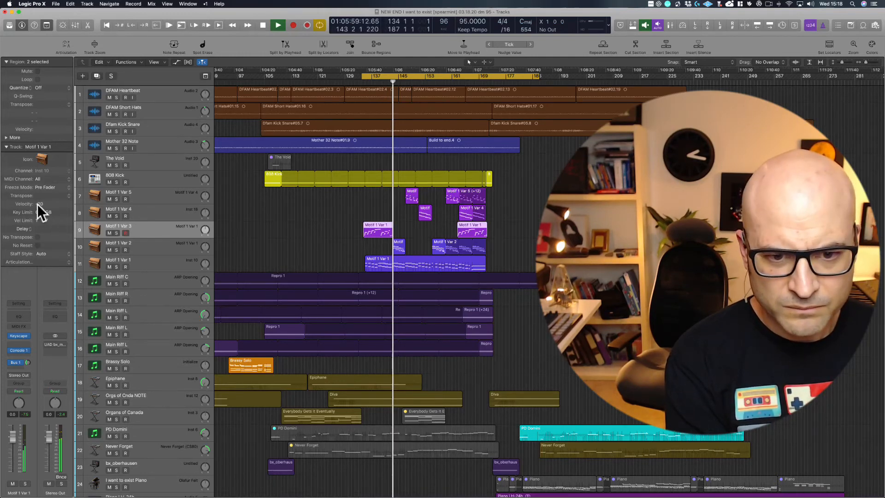
click(145, 260)
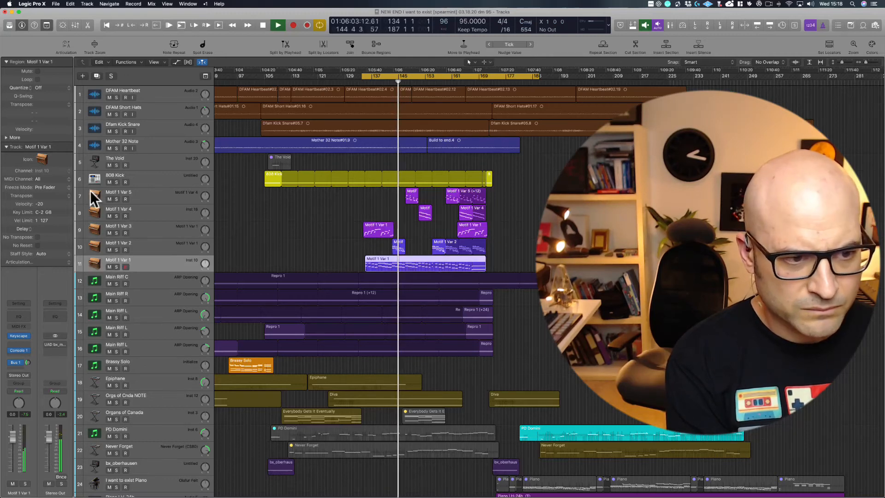
key(space)
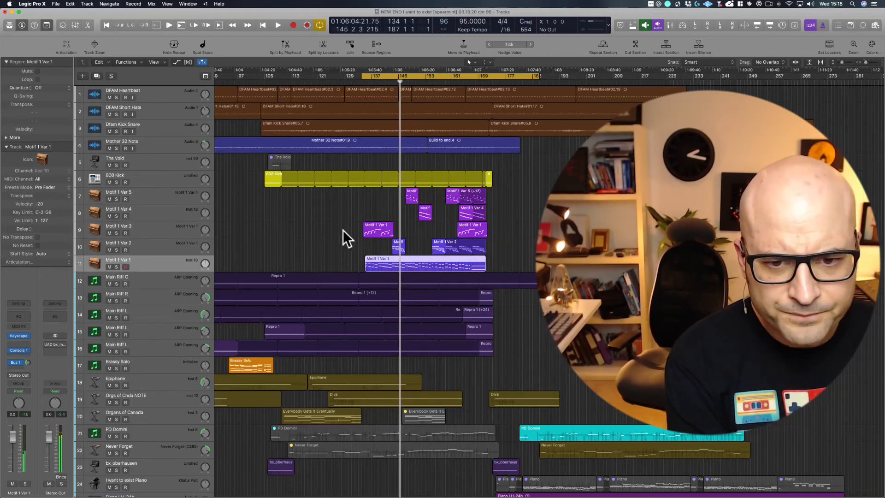
Step: Clear the track velocity offset on Motif 1 Var 1
drag(343, 230, 483, 228)
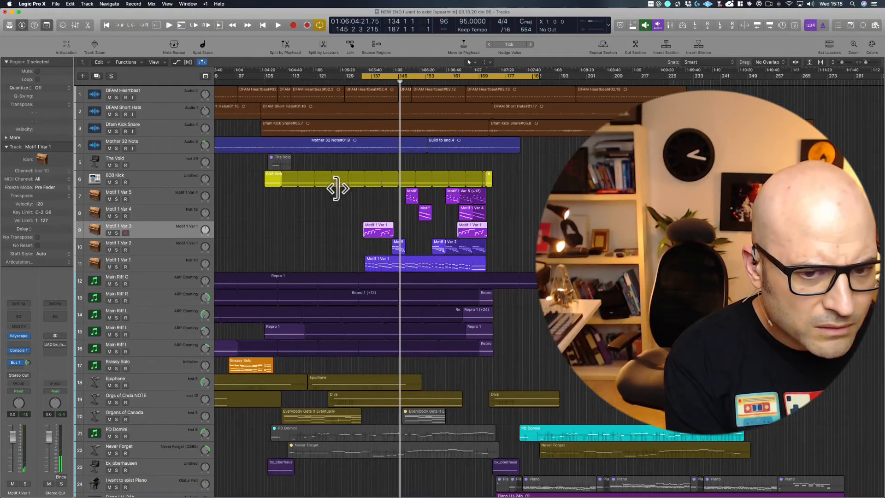
click(433, 266)
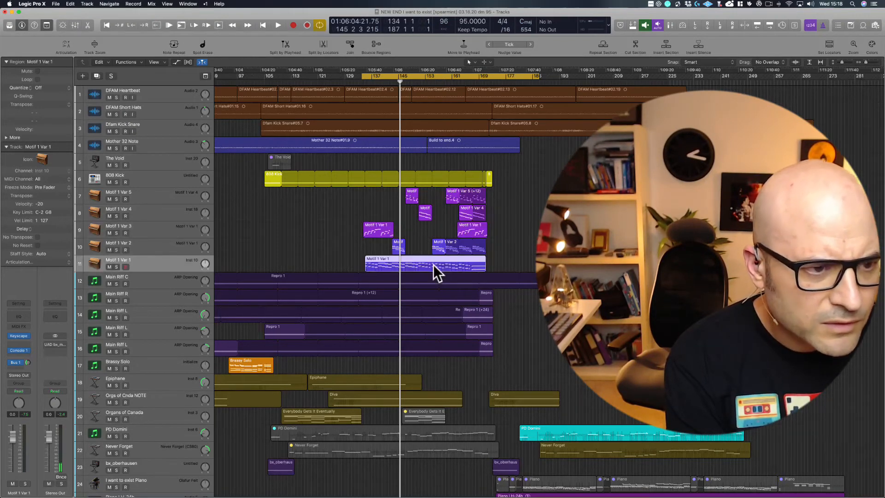
click(5, 137)
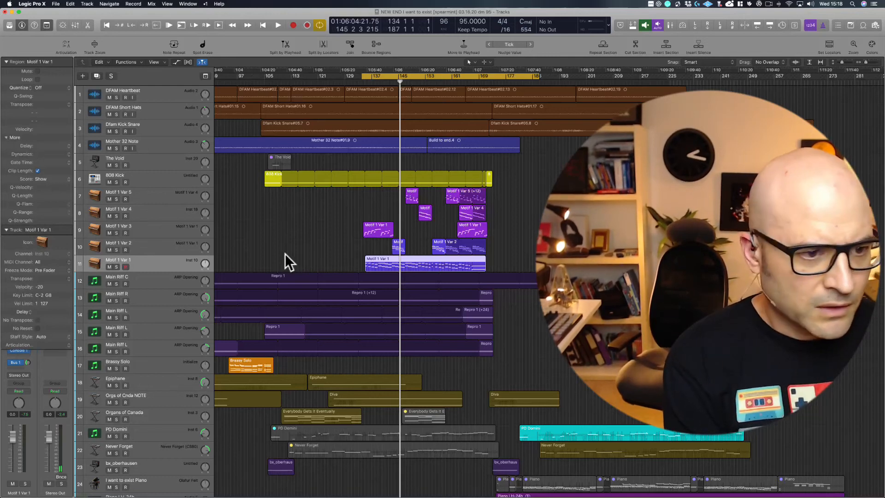
double_click(41, 290)
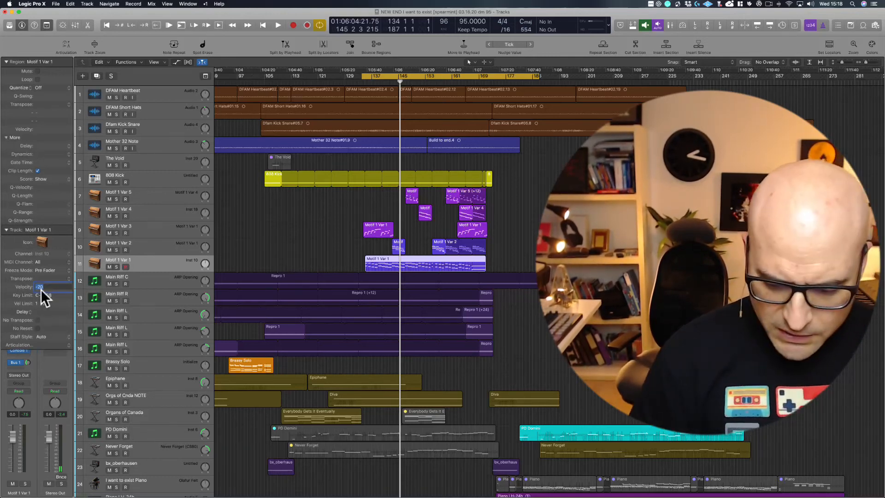
key(BackSpace)
key(Return)
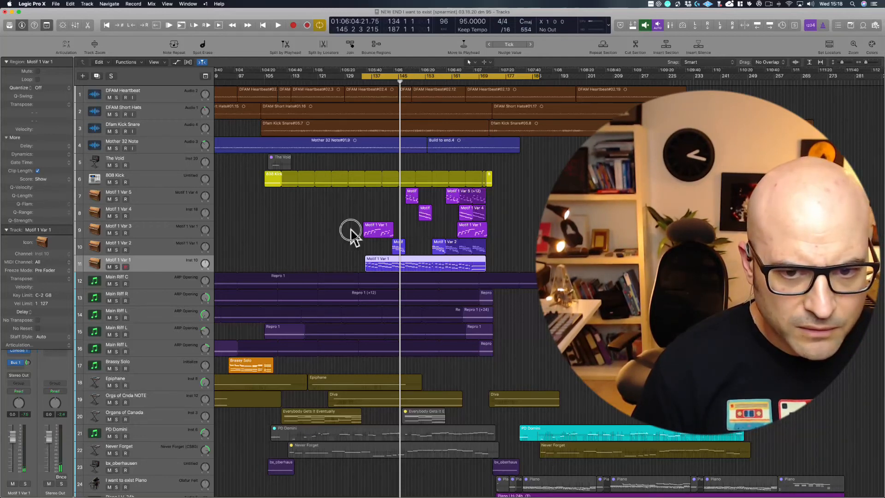
Step: Set the velocity of both Motif 1 Var 1 regions on the Var 3 track to -20 and play the section
drag(351, 230, 528, 231)
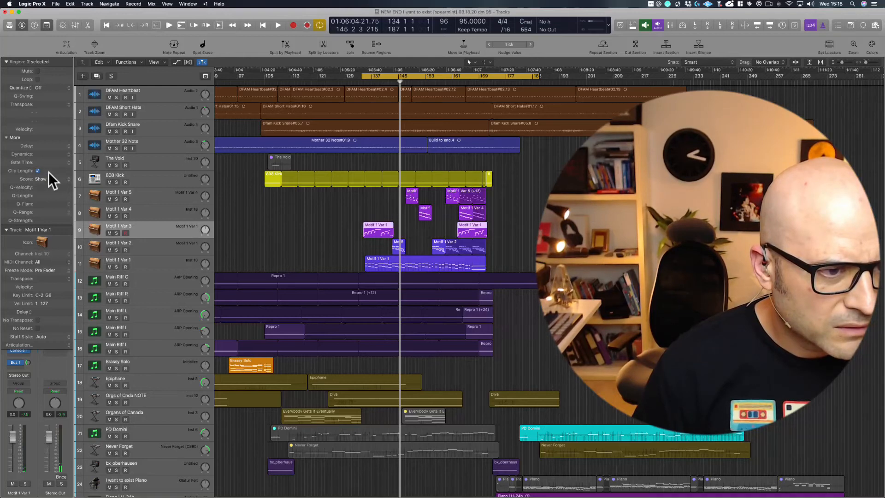
double_click(54, 129)
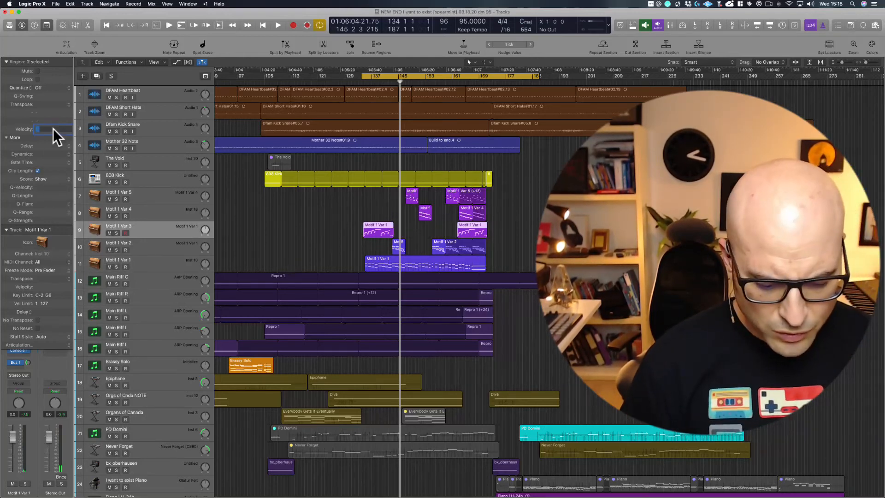
text(-20)
key(Return)
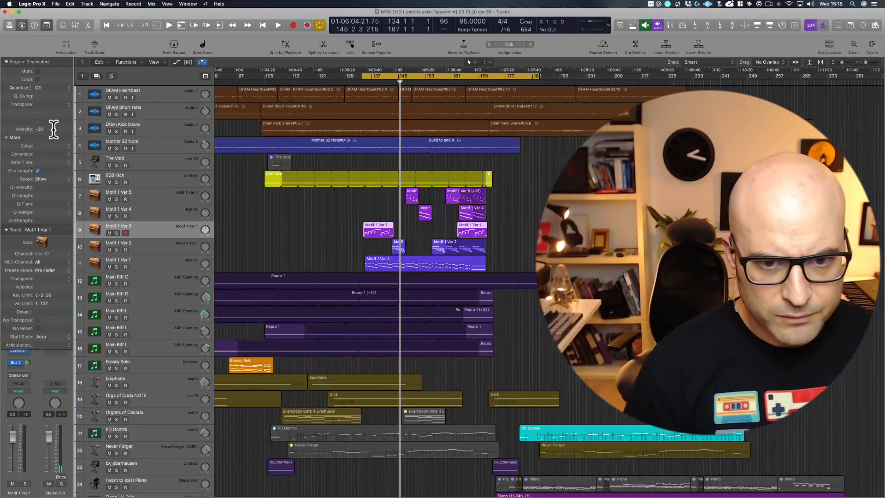
key(space)
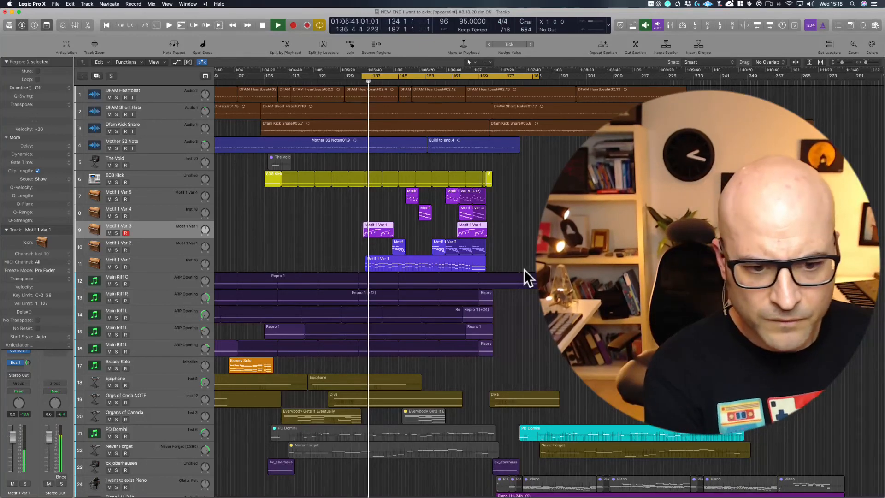
Step: Move the second Everybody Gets It Eventually region on the Organs of Canada track to about bar 134 and turn off cycling
scroll(233, 438, down, 3)
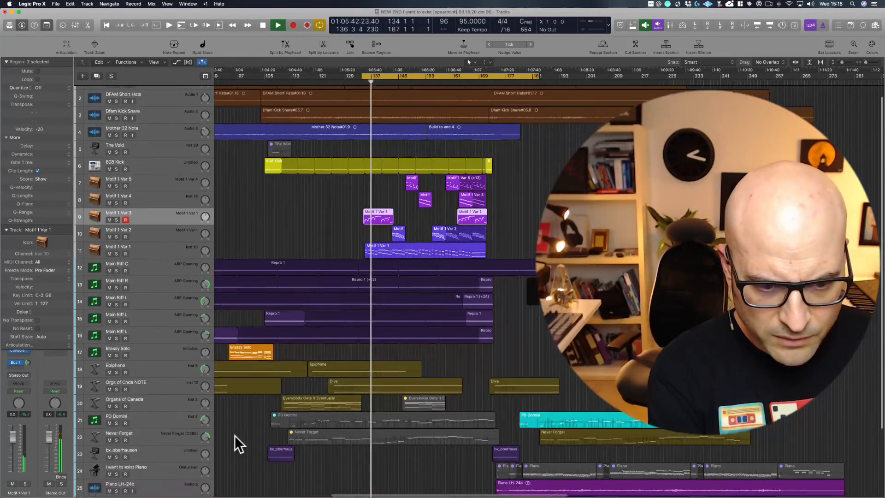
drag(420, 381, 377, 380)
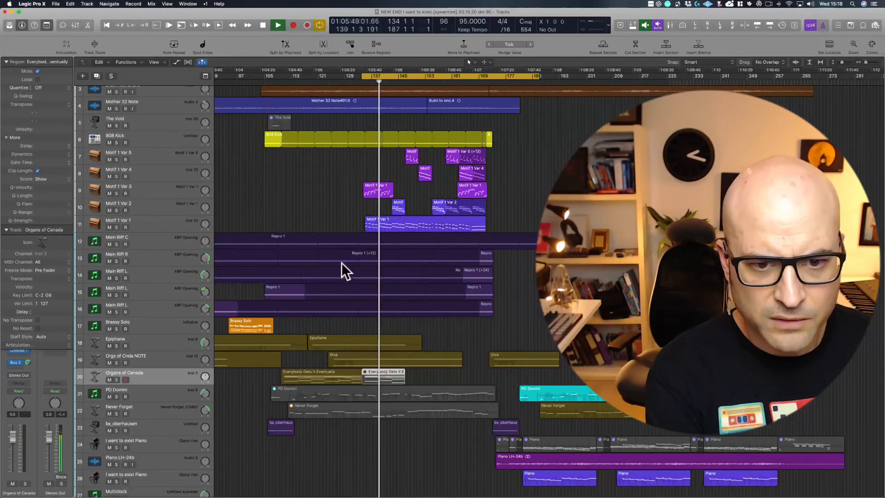
ctrl+alt+click(294, 222)
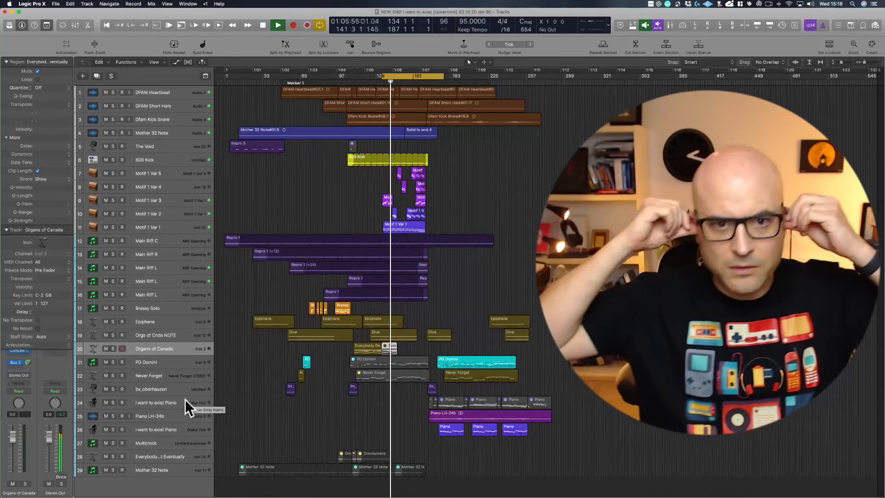
key(c)
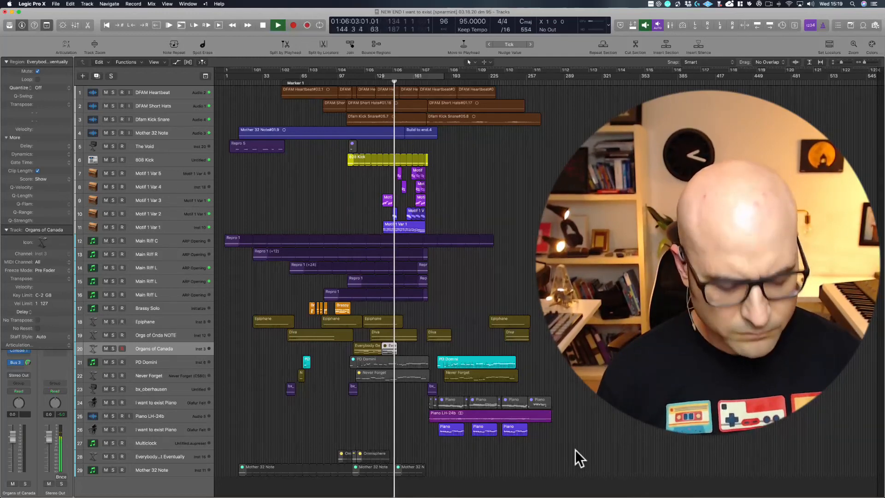
drag(576, 450, 203, 86)
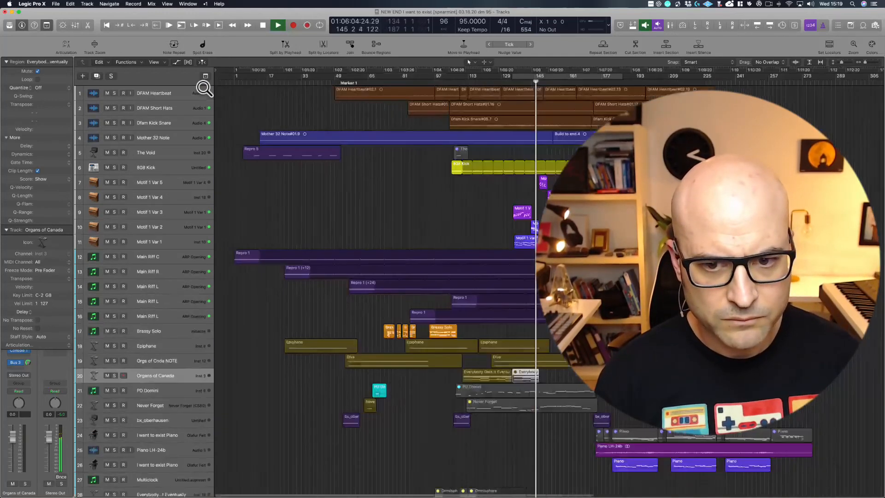
key(z)
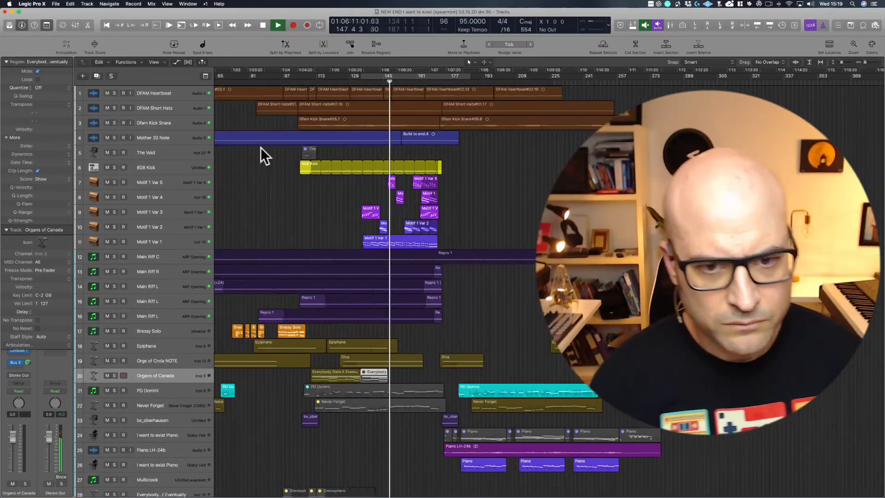
Step: Set the velocity of both Motif 1 Var 5 regions to -20
drag(346, 184, 543, 194)
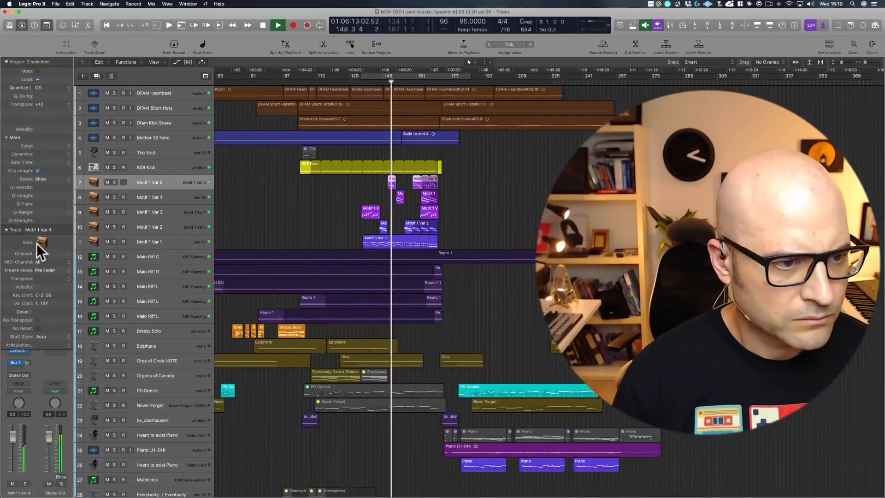
double_click(43, 129)
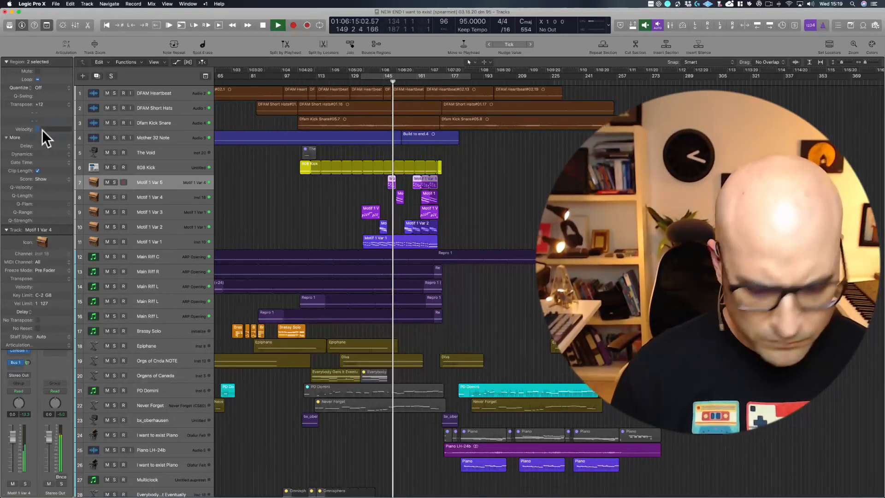
text(-20)
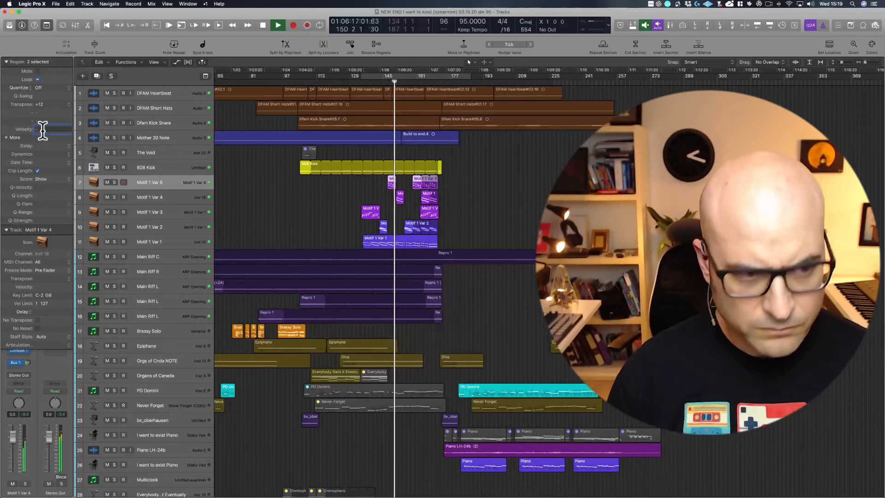
key(Return)
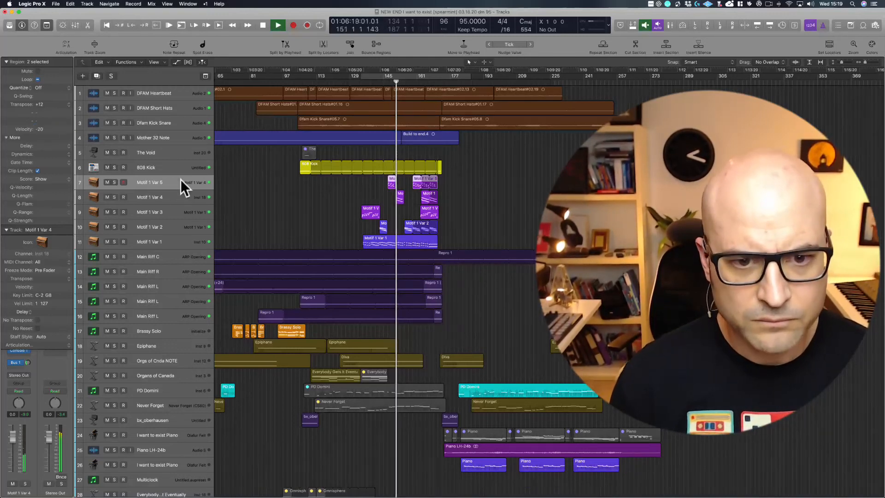
Step: Re-trim both Motif 1 Var 4 regions to the last four bars of their material, covering about bars 159–163 and 171–175
click(165, 196)
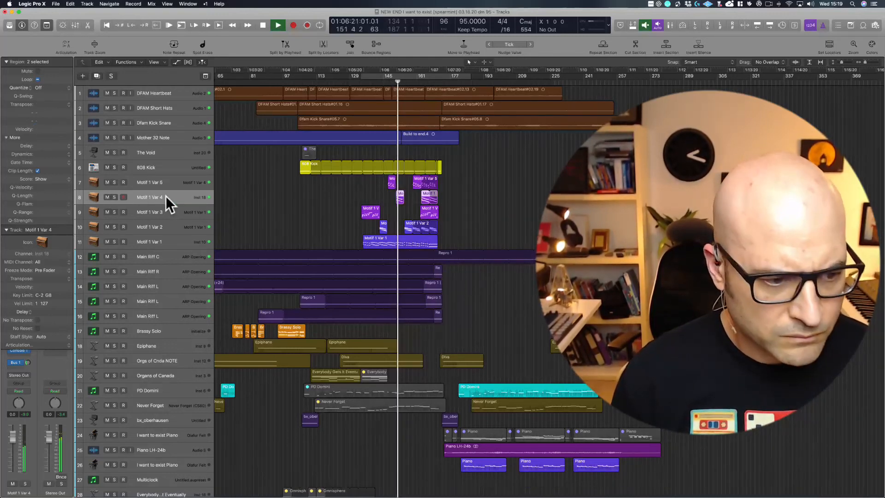
click(6, 230)
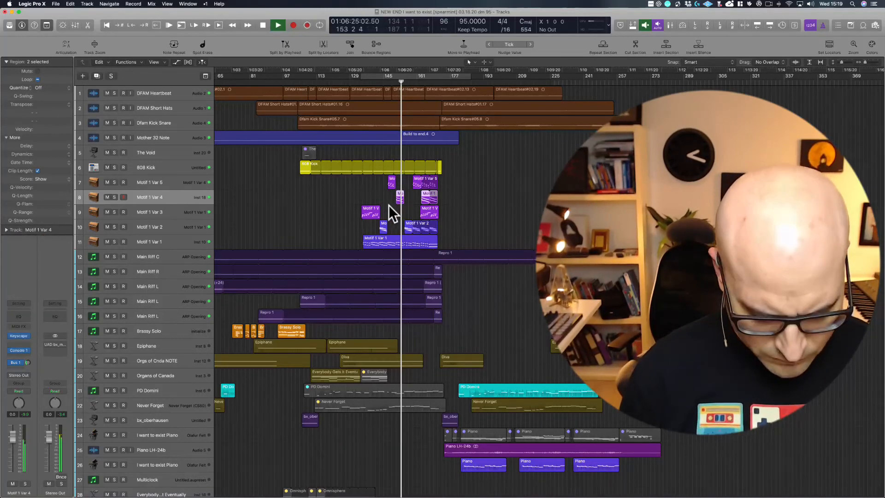
drag(389, 207, 476, 184)
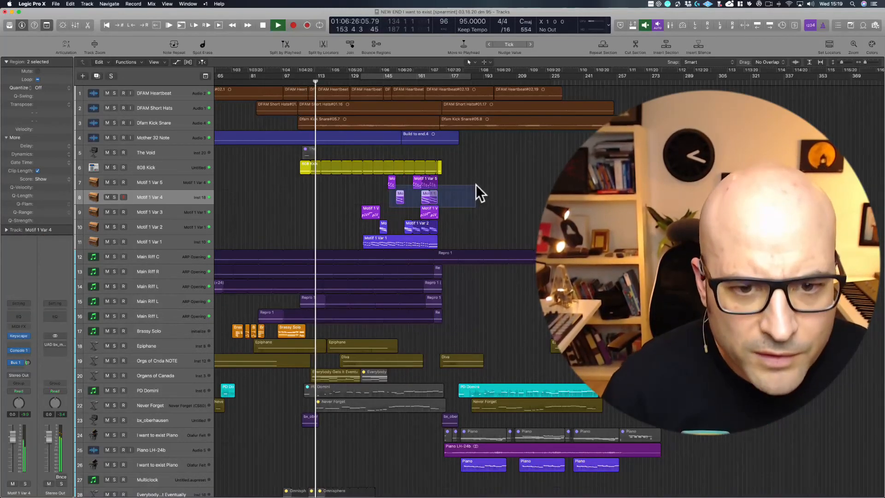
key(z)
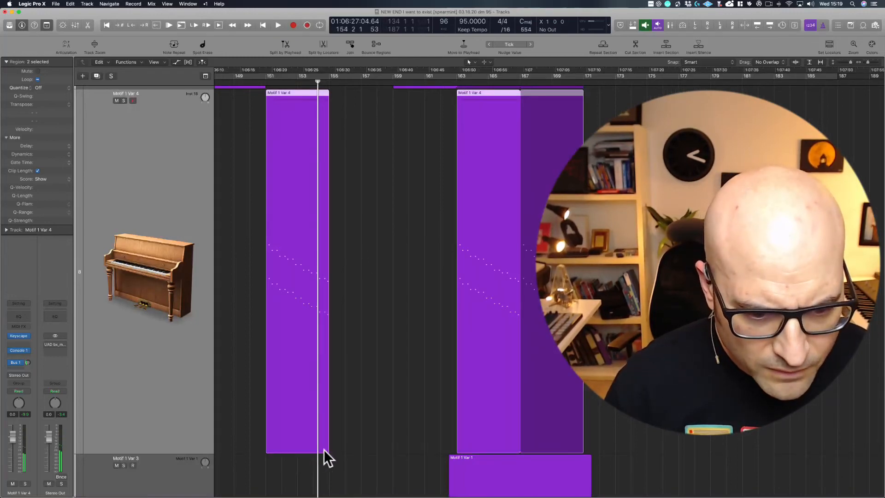
drag(327, 449, 456, 433)
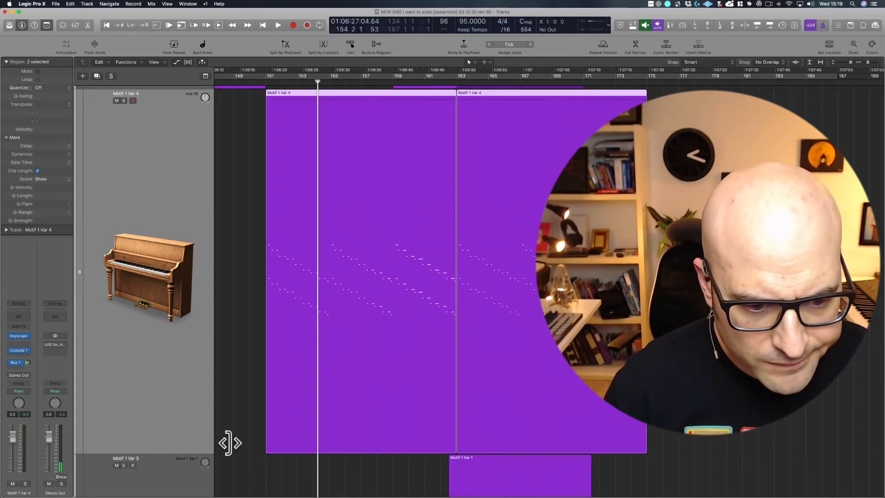
drag(281, 450, 394, 432)
click(368, 352)
key(z)
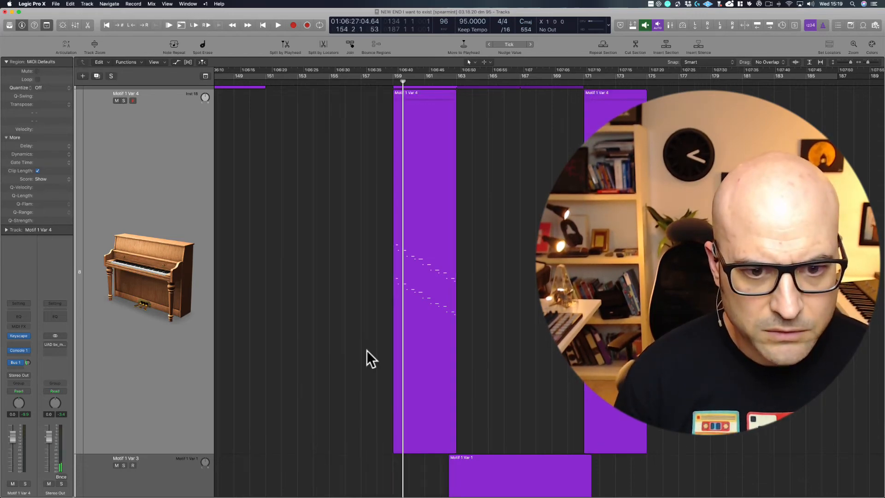
Step: Move the first trimmed Motif 1 Var 4 region to about bar 149 and play from about bar 144
click(417, 200)
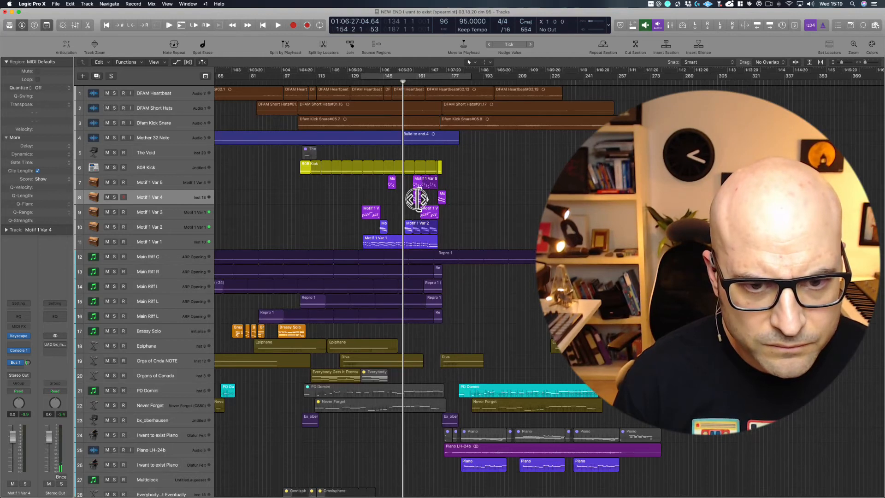
drag(407, 200, 396, 198)
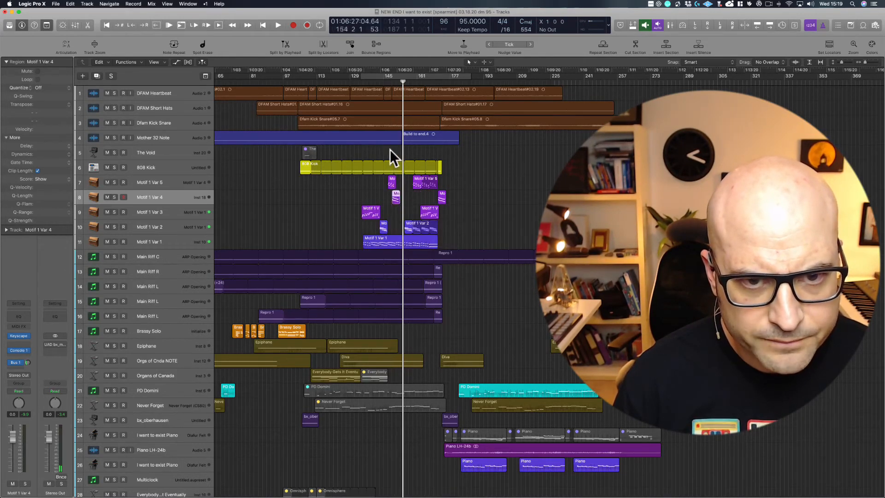
click(382, 82)
key(space)
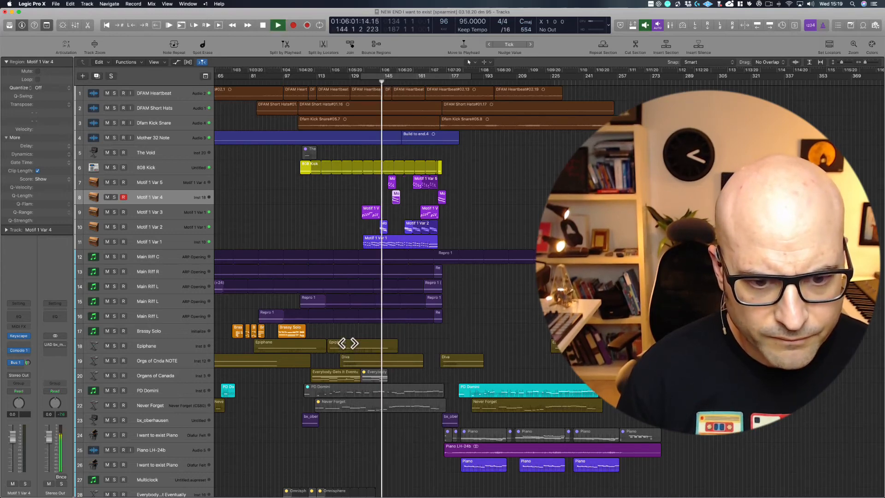
drag(345, 326, 525, 83)
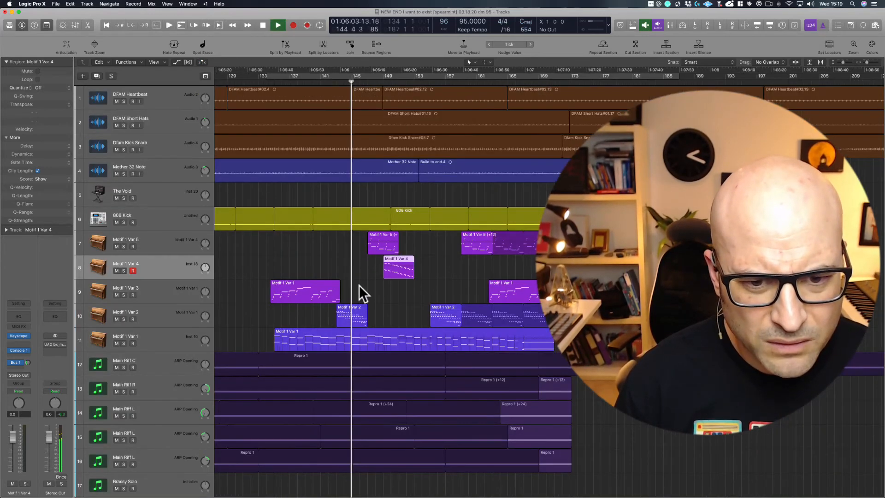
Step: Move the first Motif 1 Var 4 region to bar 151 and the second to bar 167
drag(393, 272, 409, 267)
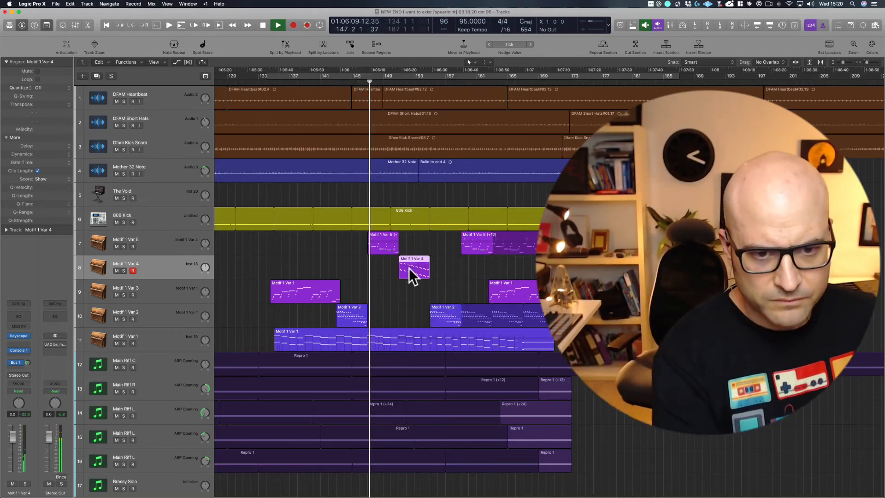
scroll(441, 300, right, 3)
scroll(442, 301, right, 8)
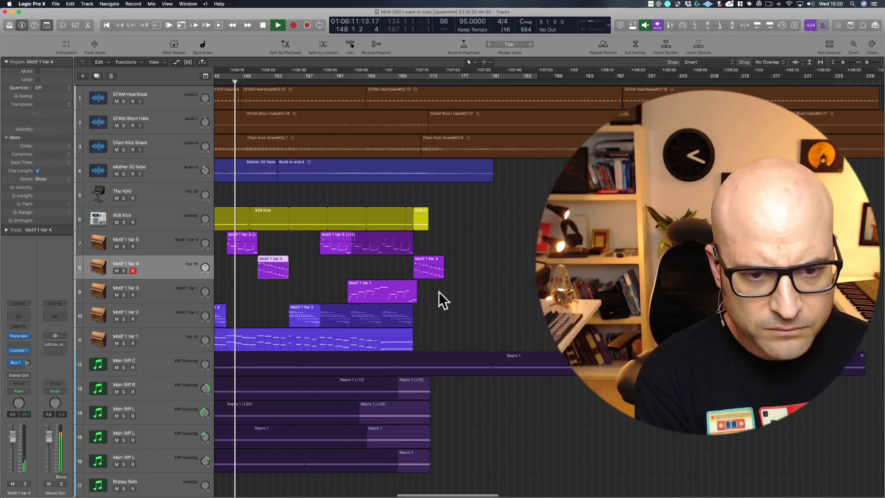
drag(422, 260, 395, 269)
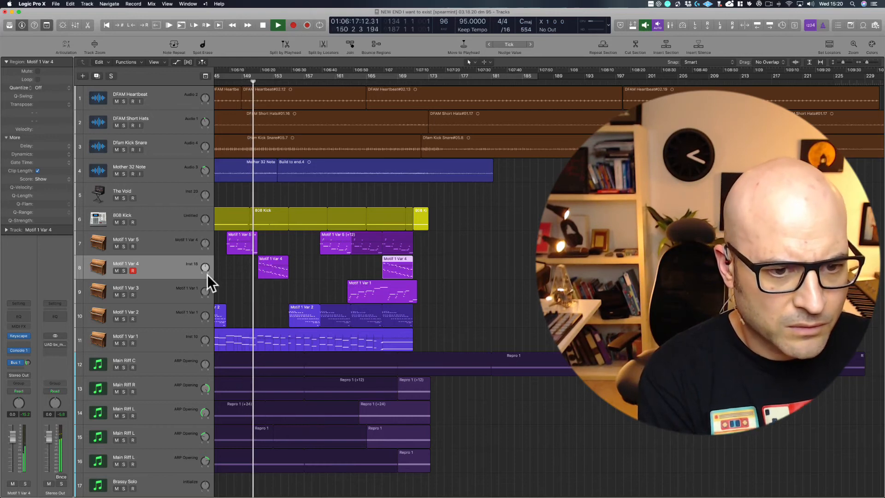
Step: Examine the notes of both Motif 1 Var 4 regions in the Piano Roll during playback
drag(237, 271, 455, 270)
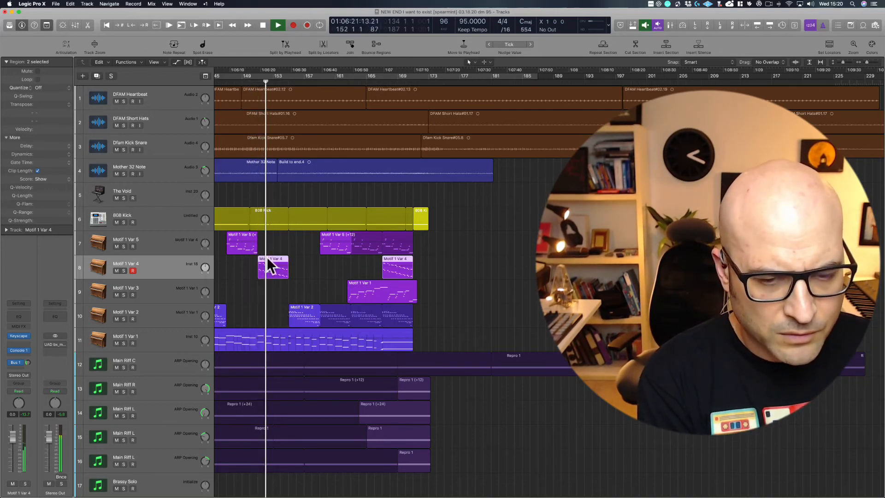
click(266, 270)
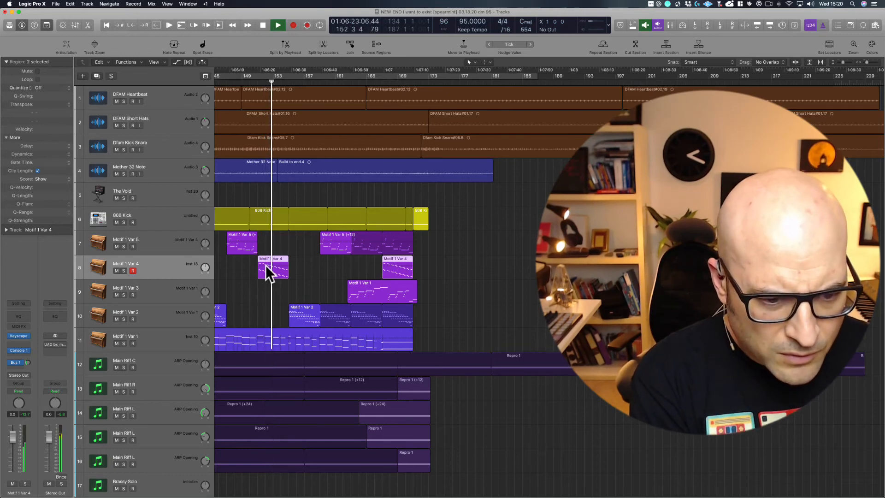
double_click(266, 269)
scroll(258, 425, up, 1)
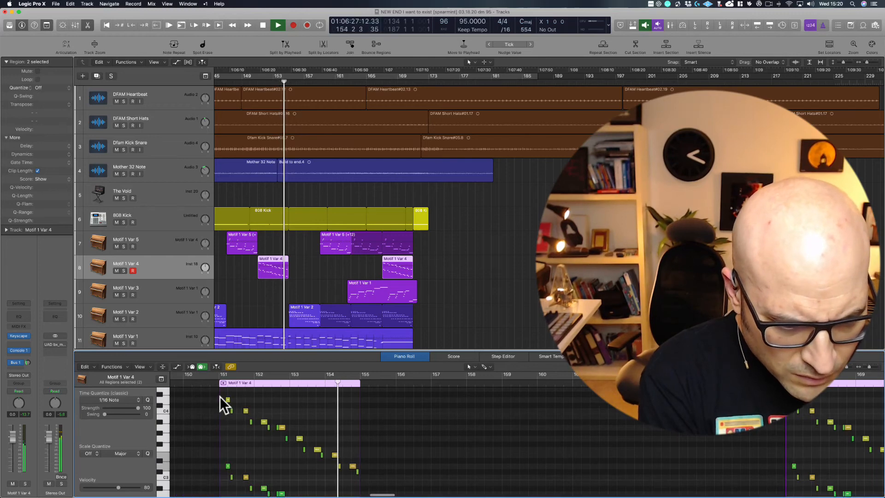
drag(220, 398, 257, 465)
scroll(261, 309, down, 3)
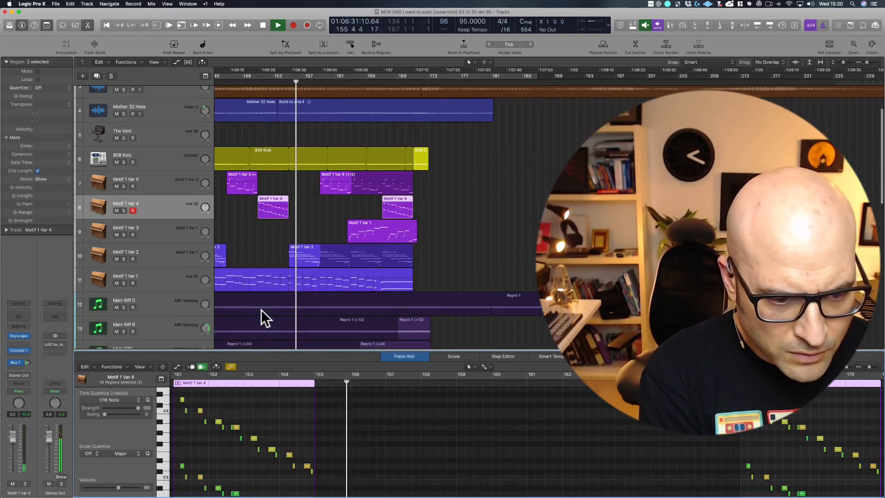
ctrl+alt+click(216, 408)
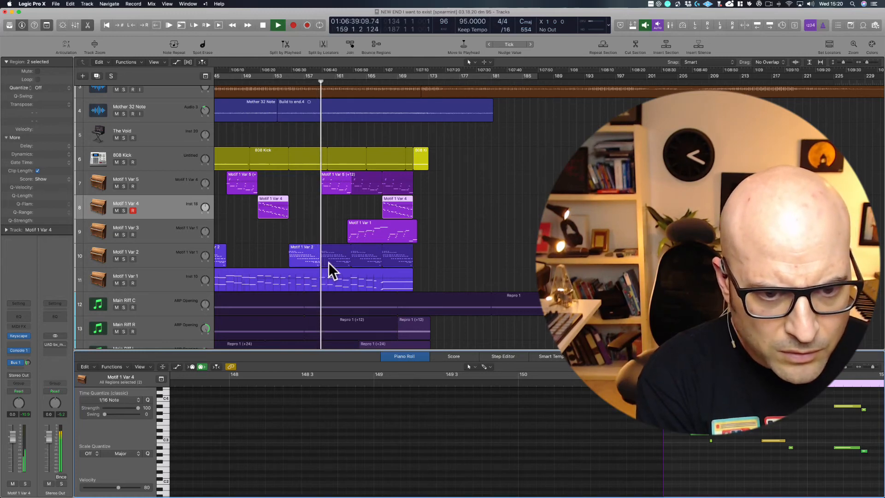
ctrl+alt+click(317, 232)
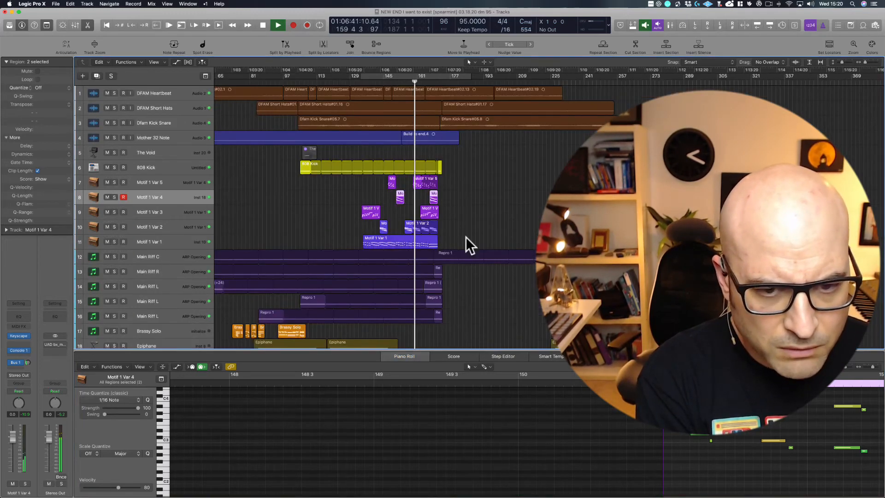
Step: Audition the closing Motif 1 passage while checking the second Motif 1 Var 3 region and the Motif 1 Var 4 regions, stopping around bar 173
drag(468, 247, 330, 89)
scroll(355, 156, right, 5)
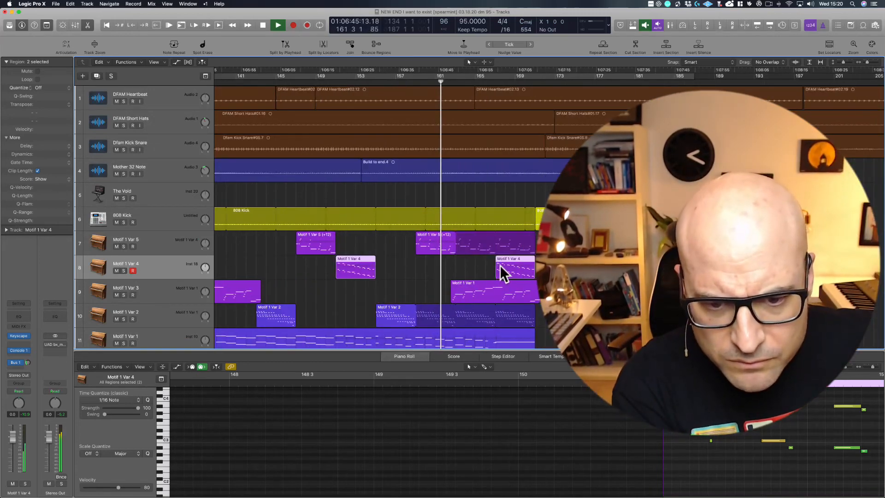
click(478, 286)
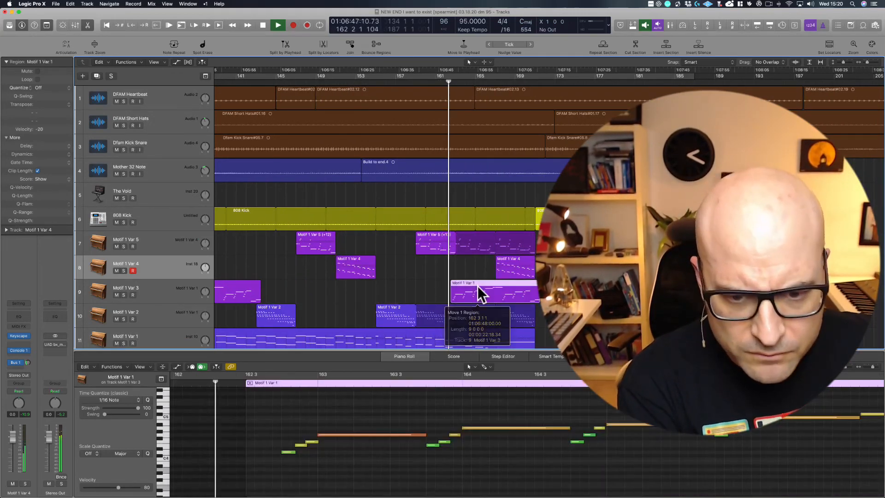
ctrl+alt+click(424, 267)
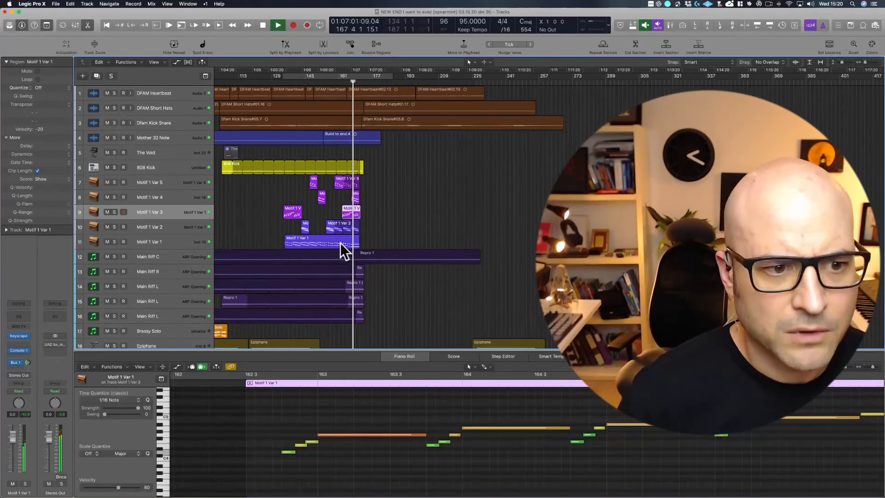
click(319, 197)
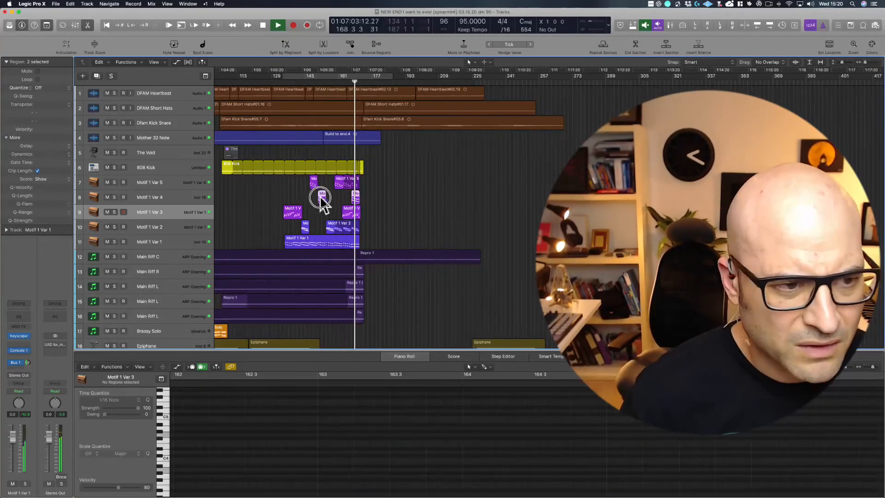
click(351, 195)
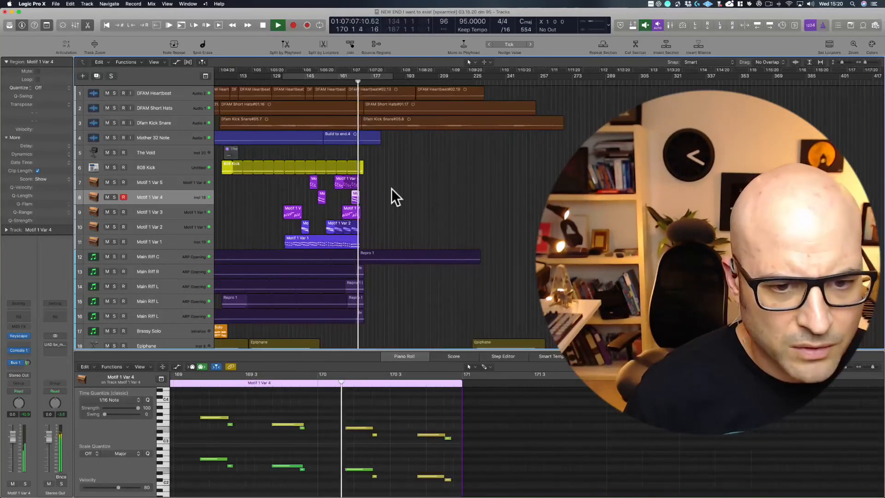
scroll(392, 188, down, 5)
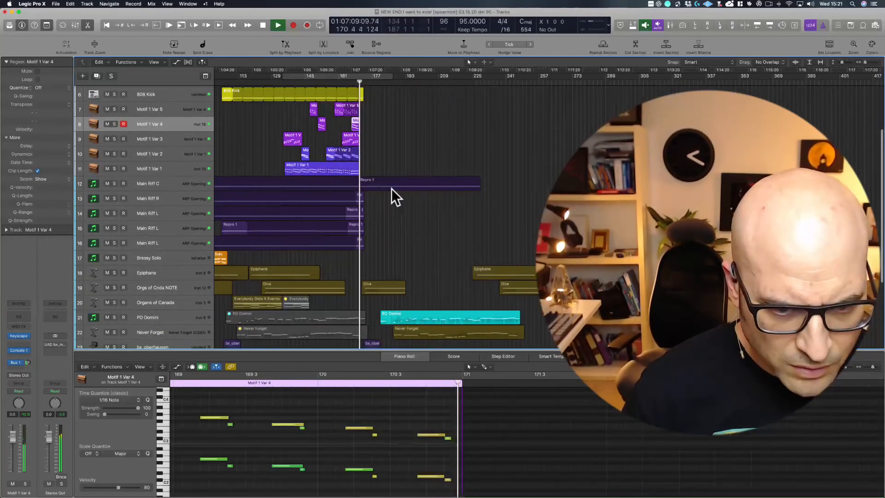
scroll(391, 189, down, 4)
scroll(391, 188, up, 8)
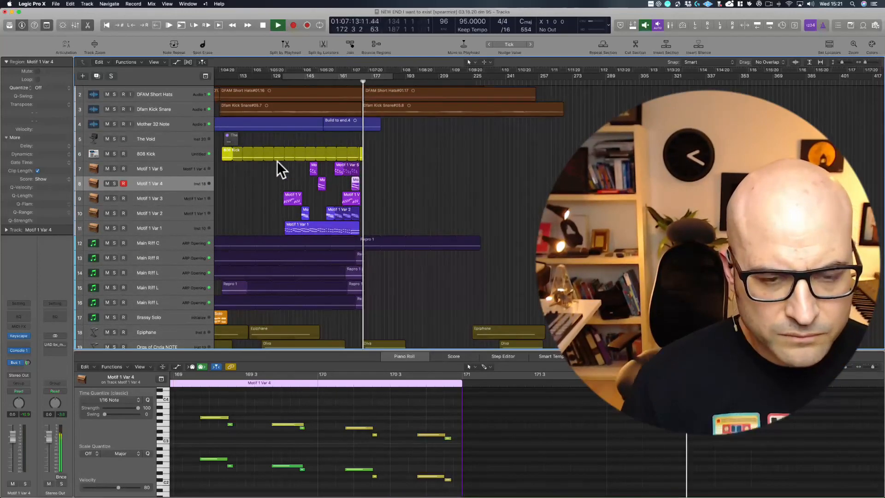
key(space)
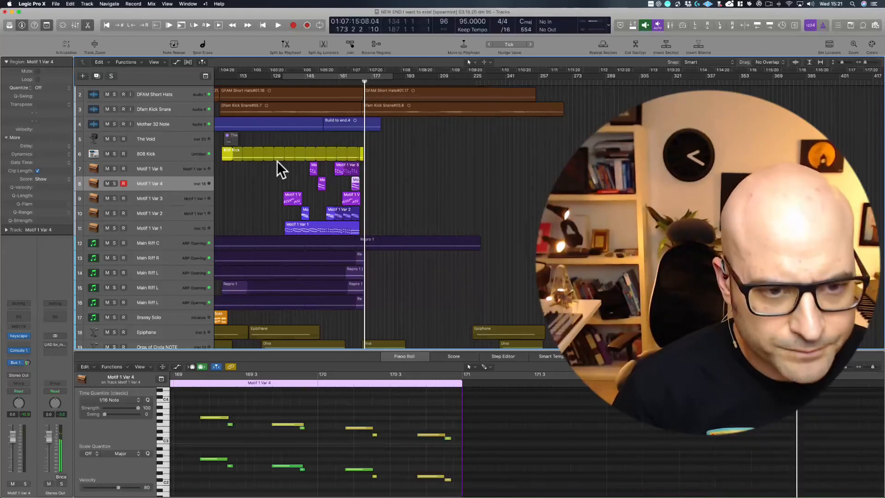
Step: Move all the Motif 1 Var 1 to Var 5 regions together two bars later so Motif 1 Var 1 starts at bar 137
drag(278, 161, 359, 234)
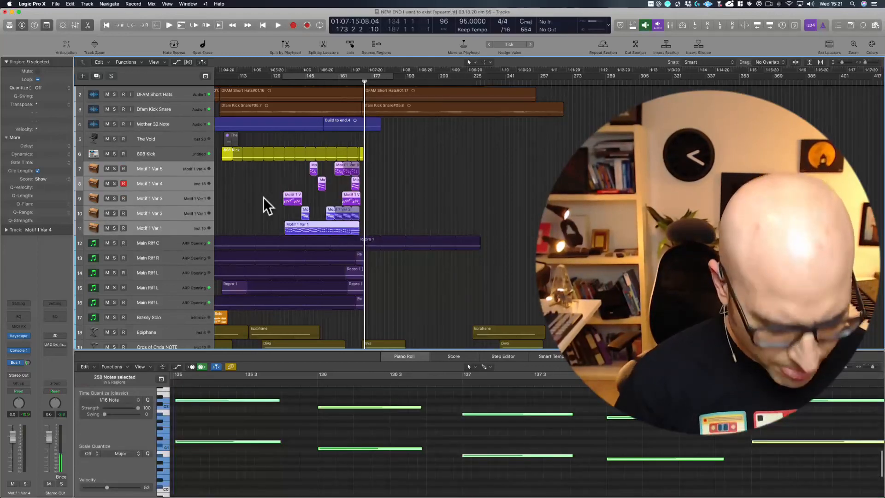
drag(270, 165, 414, 233)
scroll(331, 306, right, 5)
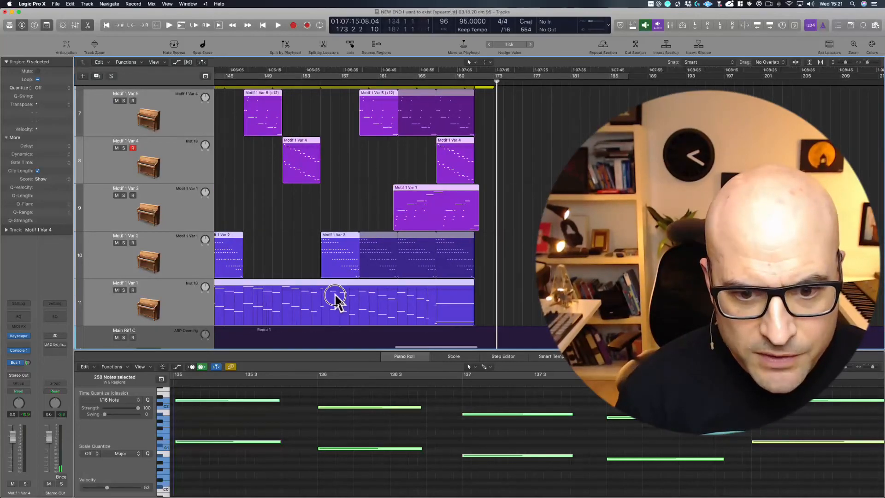
drag(335, 292, 356, 296)
click(374, 209)
scroll(374, 209, left, 10)
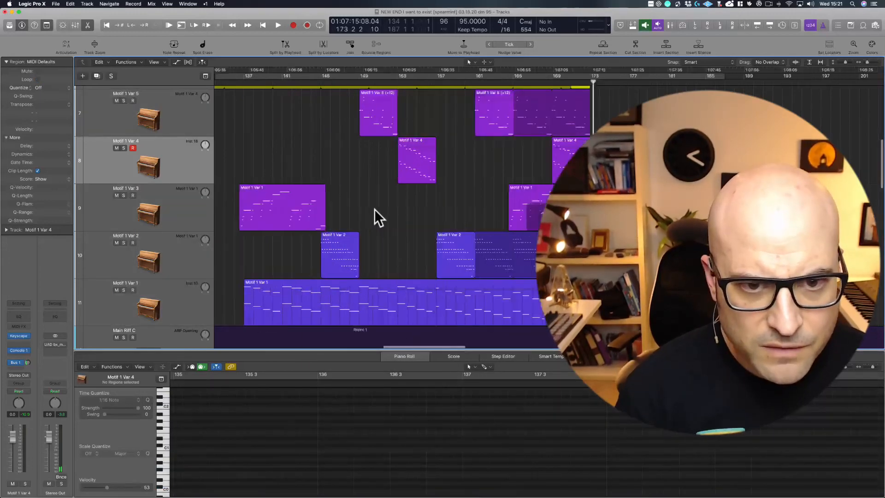
Step: Play from bar 136 and fit the whole arrangement in view to audition the shifted Motif 1 parts in context
click(389, 84)
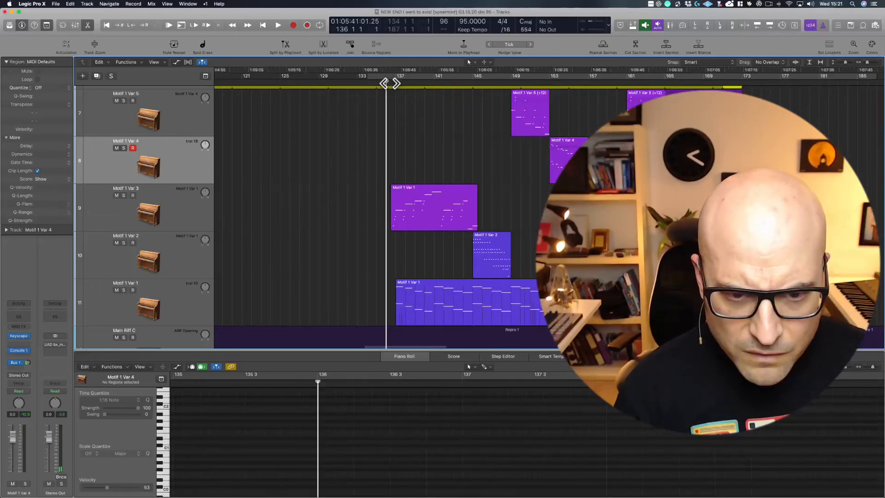
key(space)
ctrl+alt+click(433, 164)
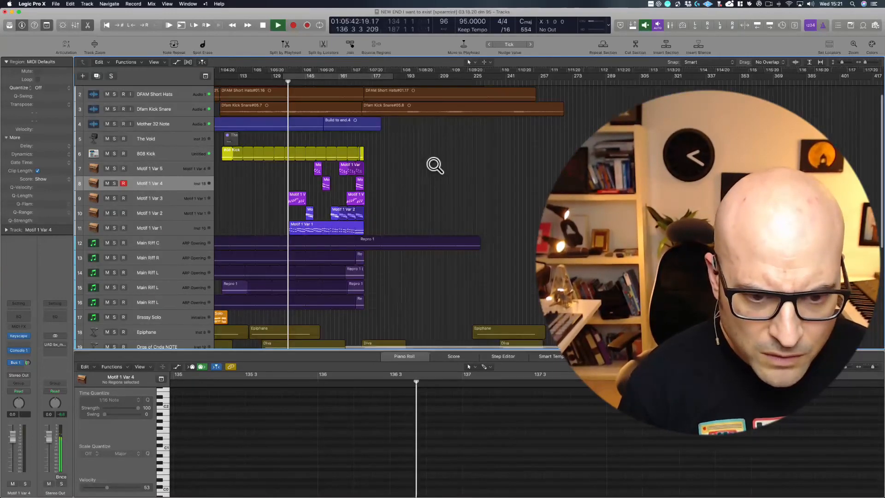
scroll(433, 165, down, 4)
ctrl+alt+click(428, 141)
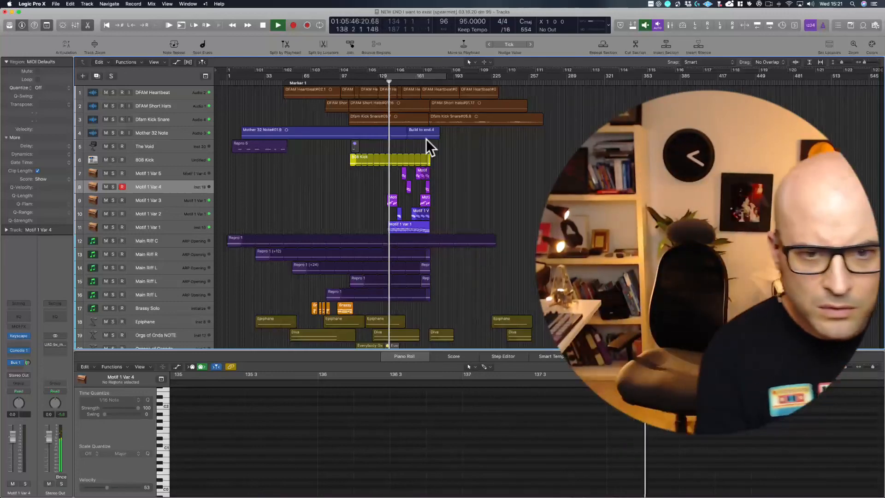
scroll(461, 173, down, 7)
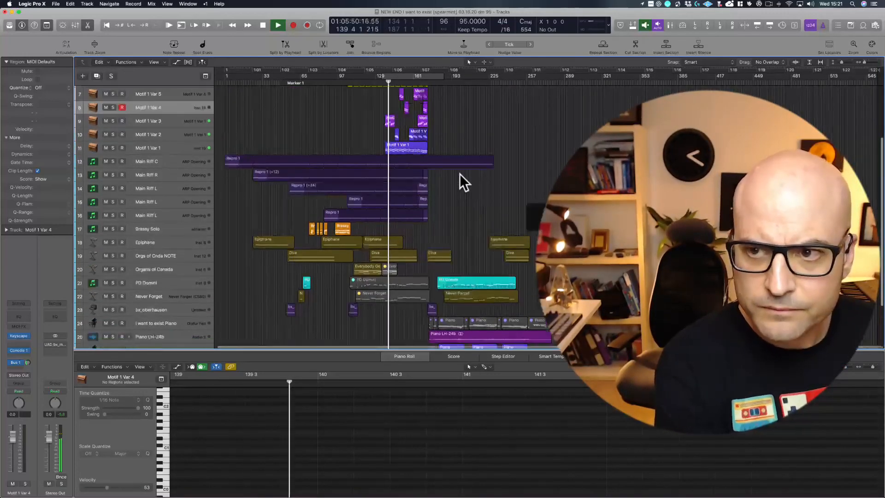
scroll(460, 173, up, 5)
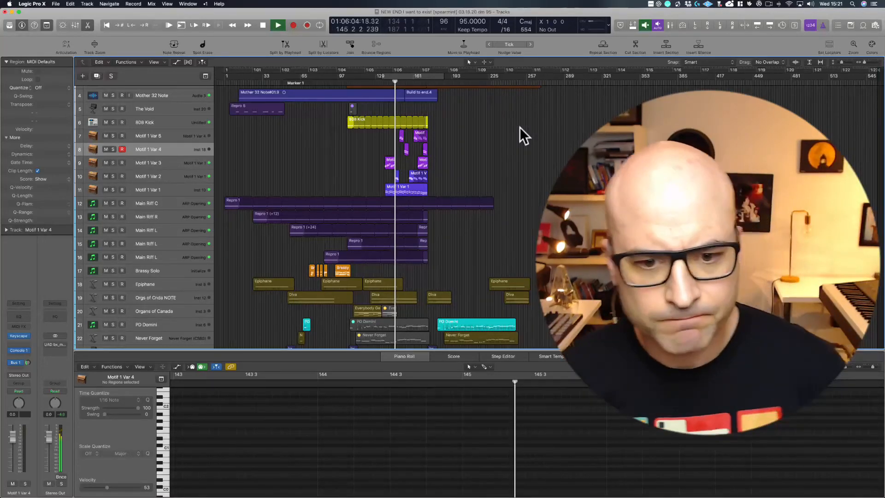
scroll(395, 178, up, 3)
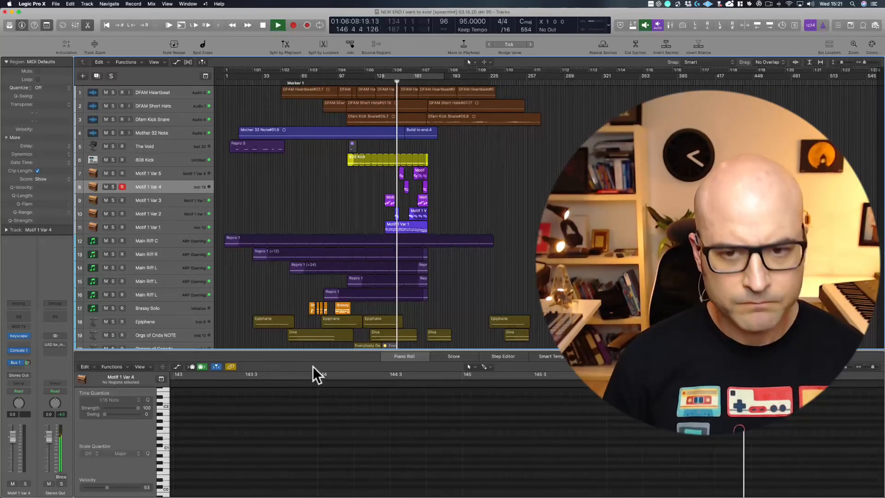
key(1)
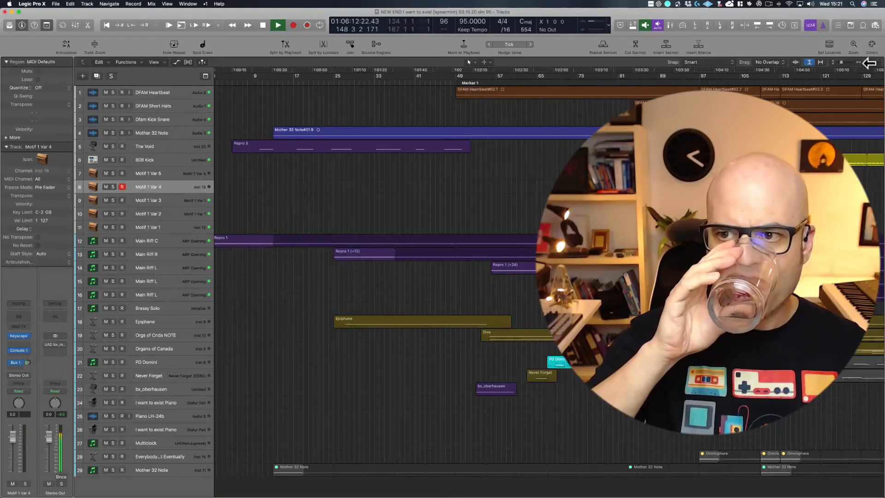
drag(866, 63, 837, 62)
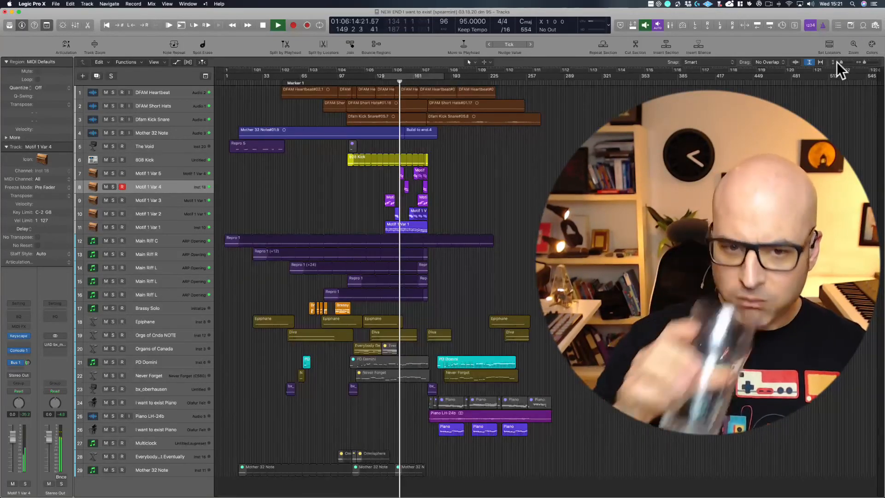
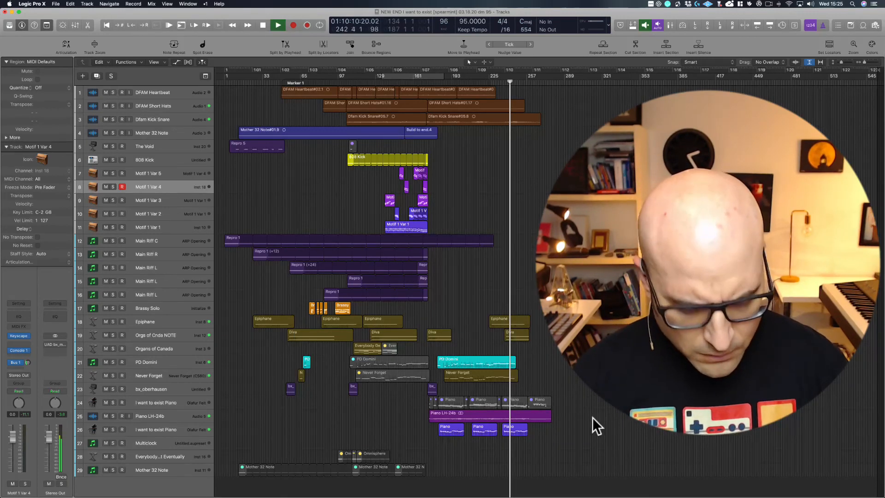
Step: Inspect the end of the Piano LH-24b recording during playback and stop once the song finishes around bar 276
drag(568, 391, 524, 451)
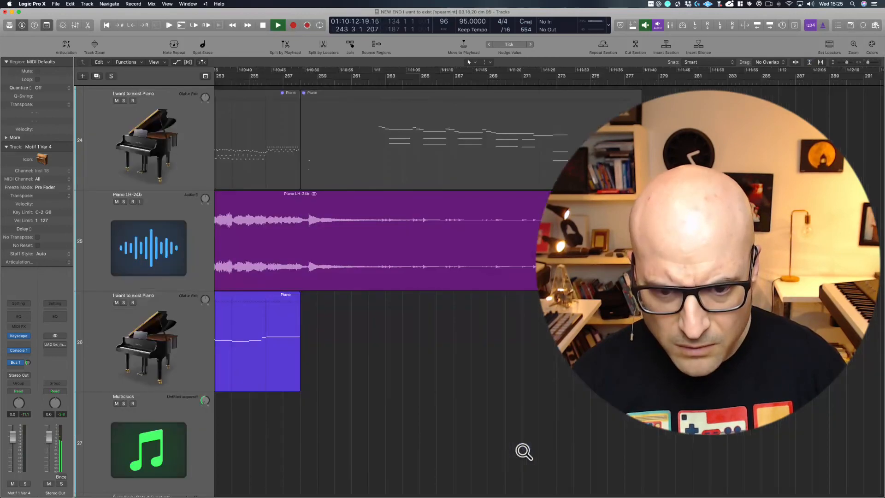
ctrl+alt+click(505, 395)
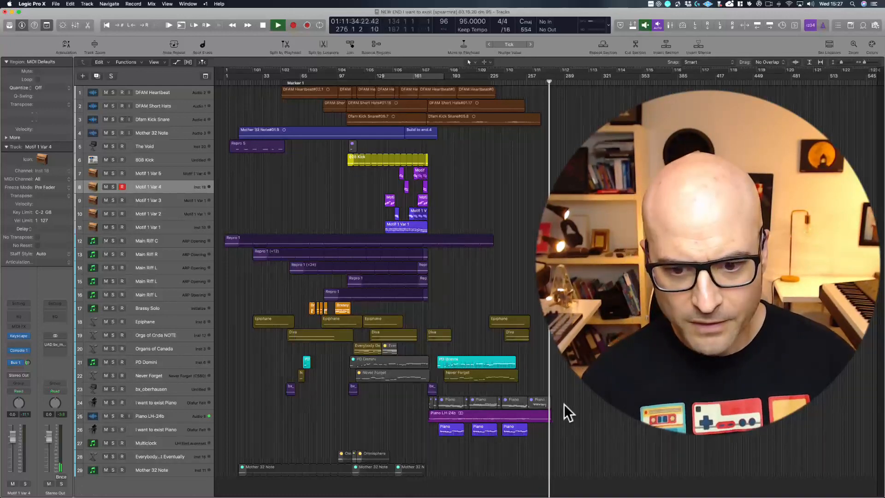
key(space)
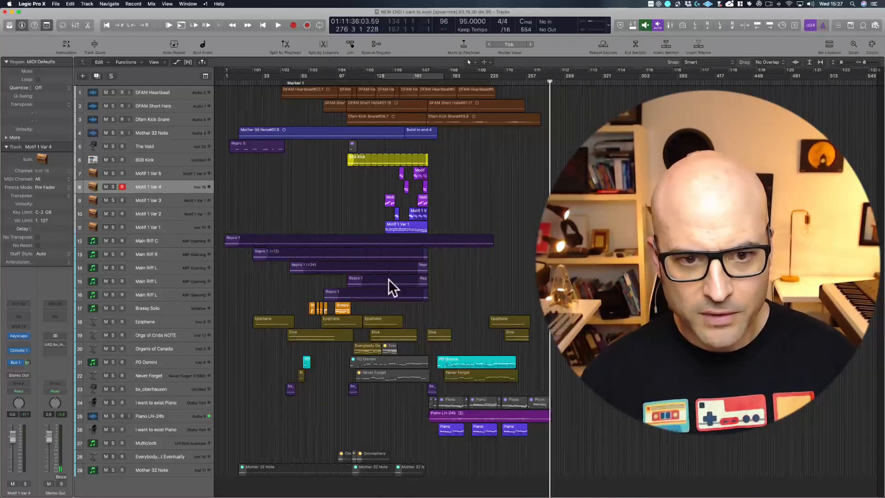
Step: Highlight the 808 Kick and Motif 1 regions, and then select only the Piano LH-24b region and the three Piano regions below it
drag(347, 151, 475, 223)
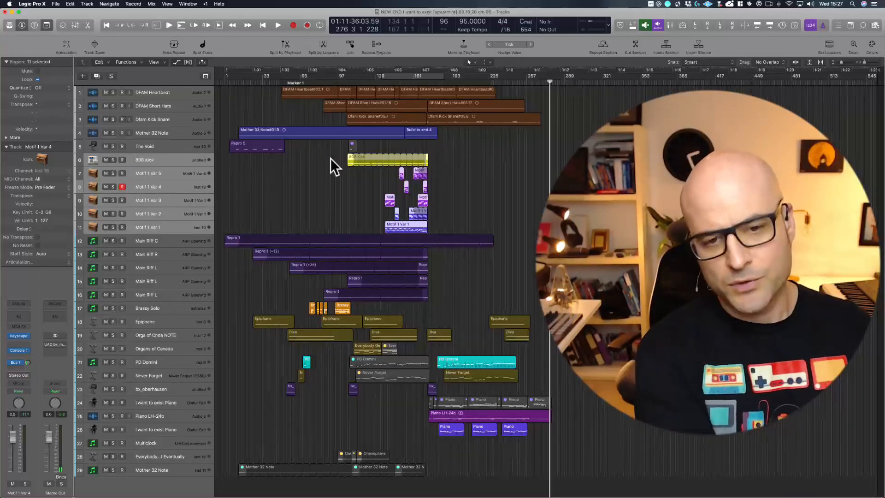
drag(330, 155, 444, 246)
click(469, 287)
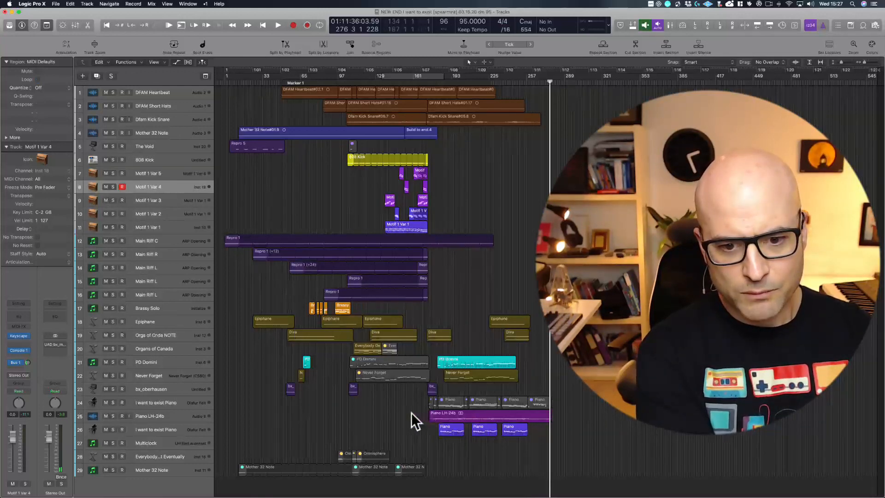
drag(410, 412, 549, 440)
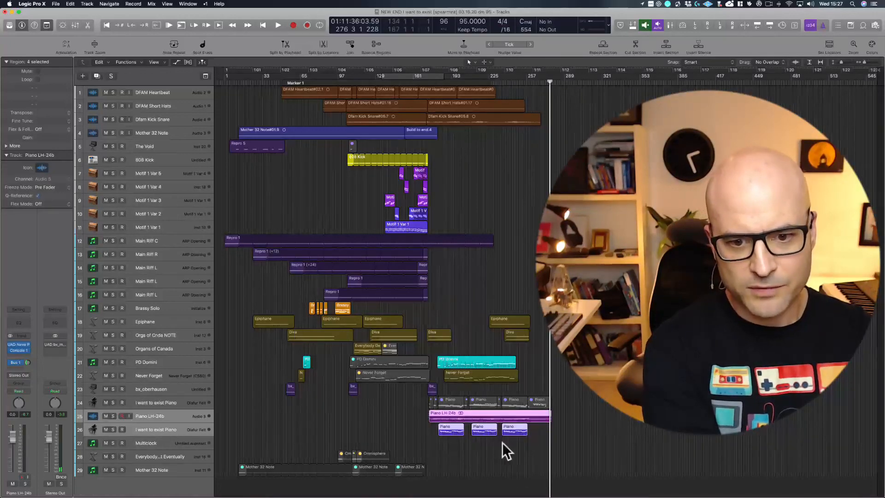
Step: Highlight the piano regions of the ending, and then the group of regions from The Void down to Motif 1 Var 1
click(482, 299)
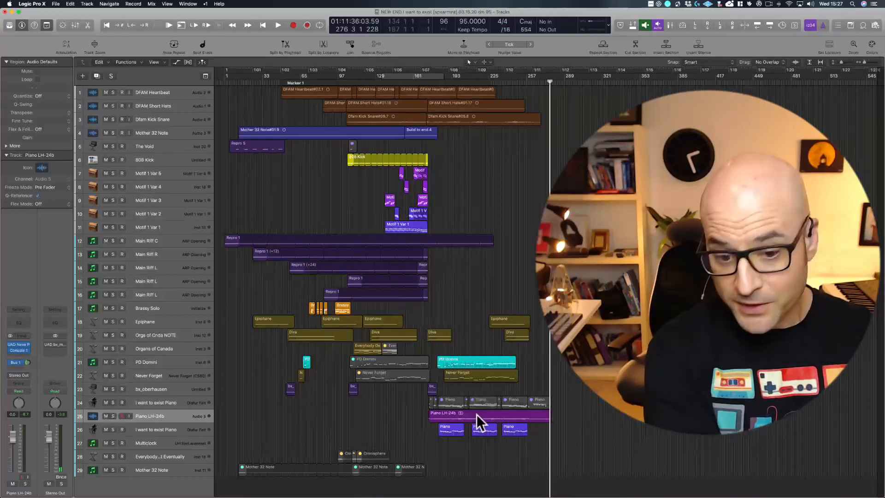
drag(428, 446, 572, 349)
click(521, 278)
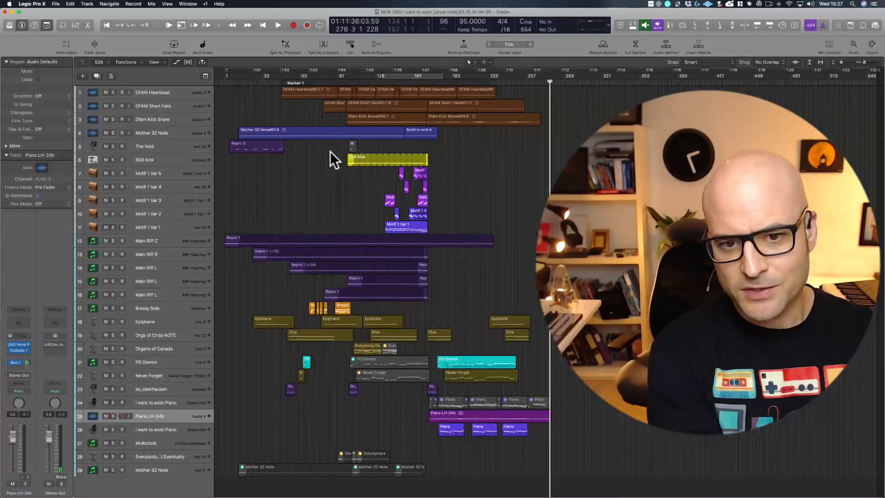
drag(328, 147, 425, 228)
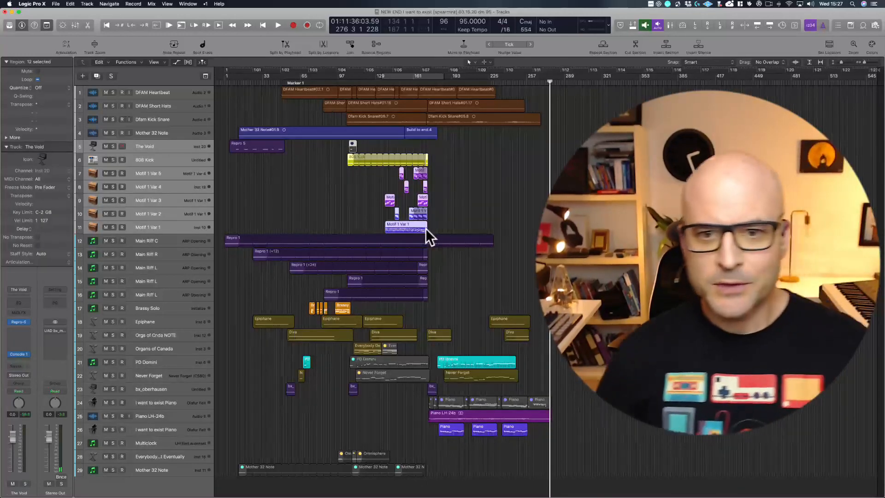
Step: Set the cycle range to span every region in the arrangement, and clear the region selection
key(super+a)
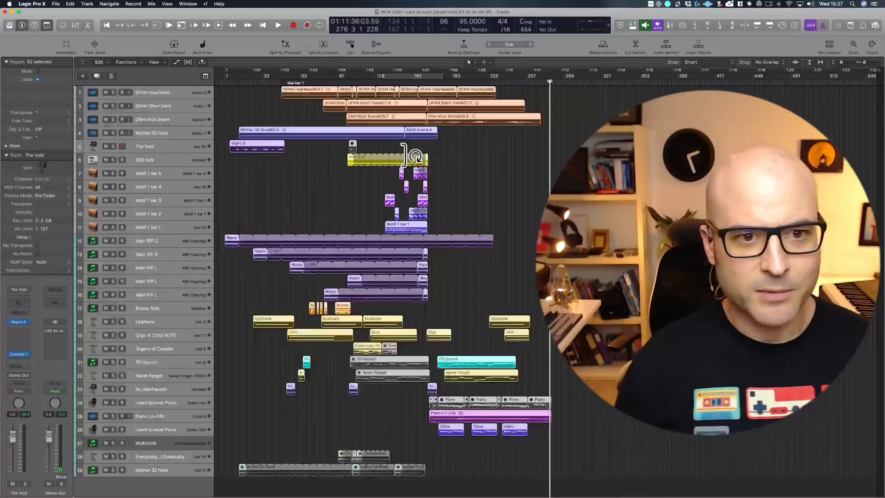
key(super+u)
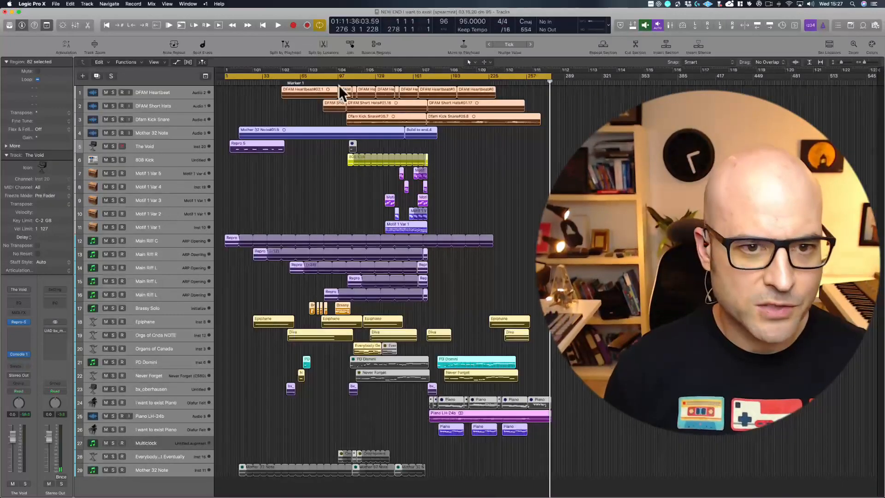
click(323, 184)
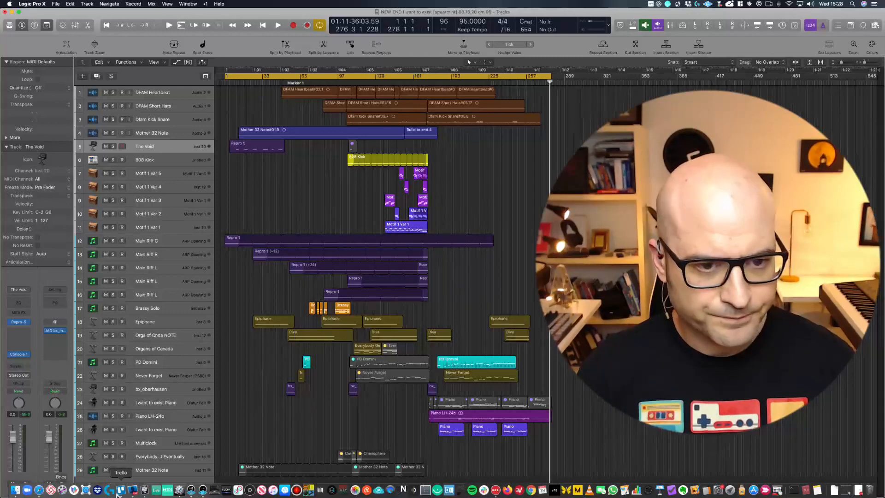
Step: Switch to Trello to look at the I Want To Exist [Spearmint] card in the Discover list, and return to Logic Pro X
click(120, 491)
click(37, 212)
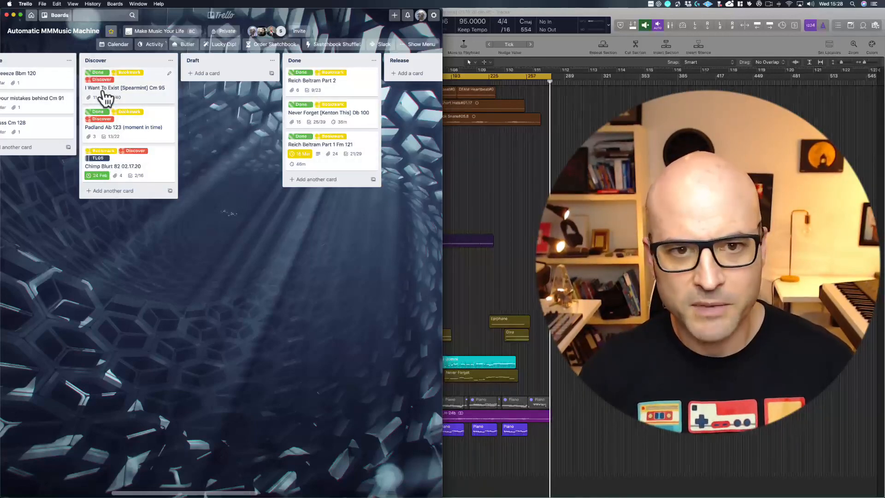
click(476, 177)
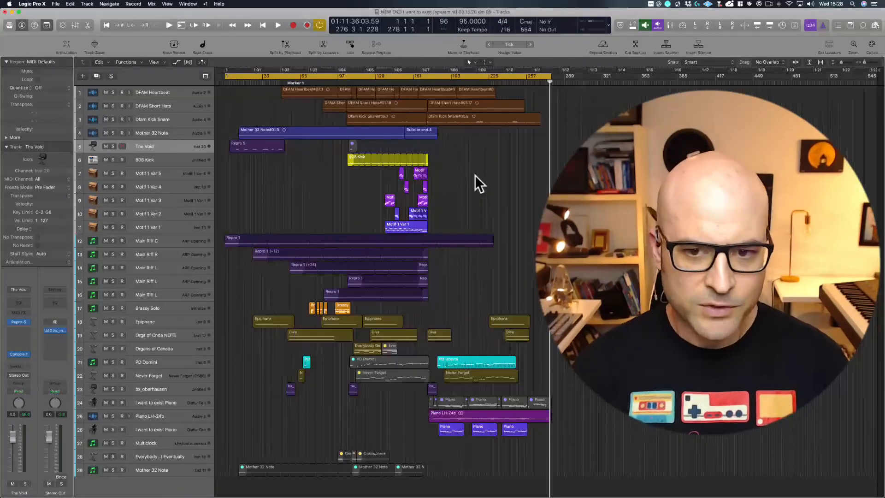
Step: Start an offline MP3 bounce of the cycled range, and check the date at the end of its file name against today's date
click(60, 477)
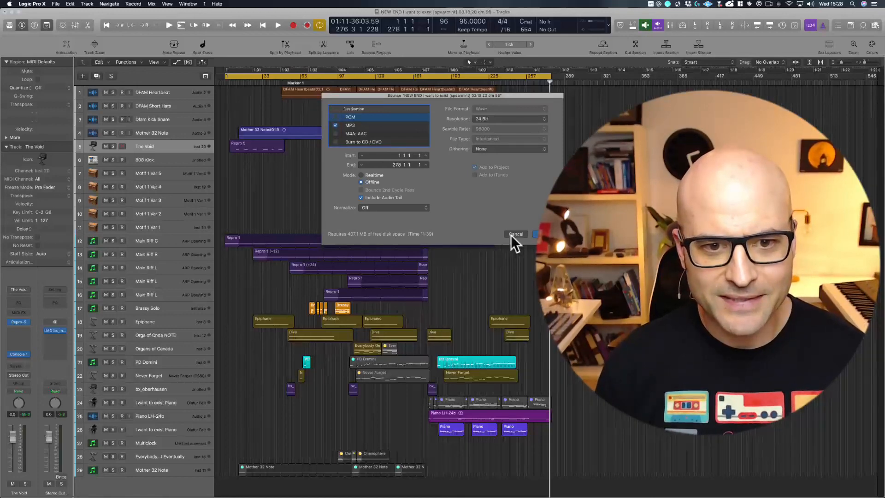
key(Return)
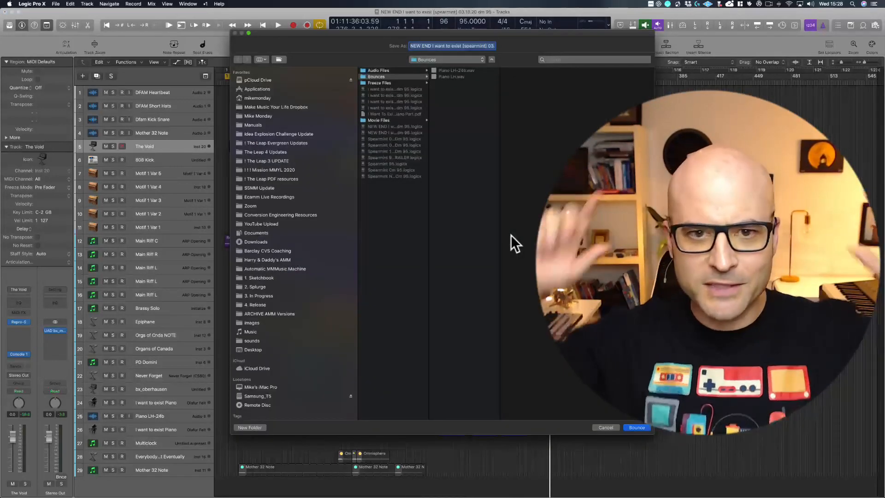
key(Right)
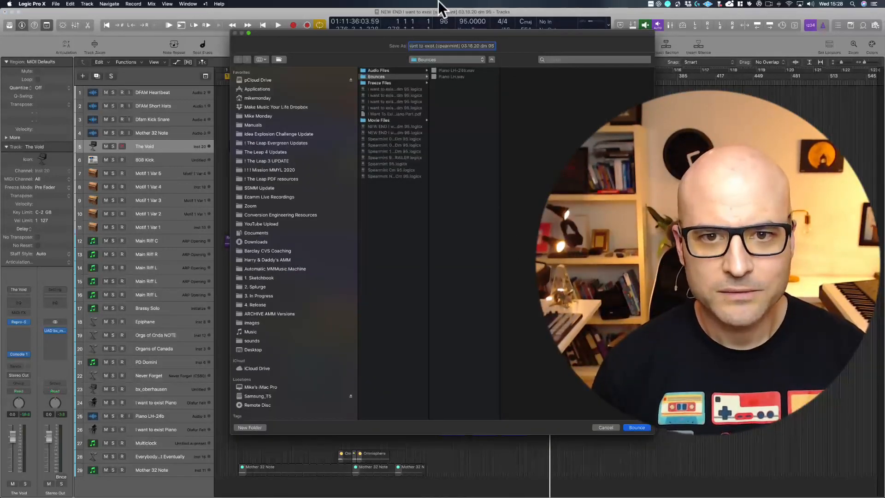
click(836, 4)
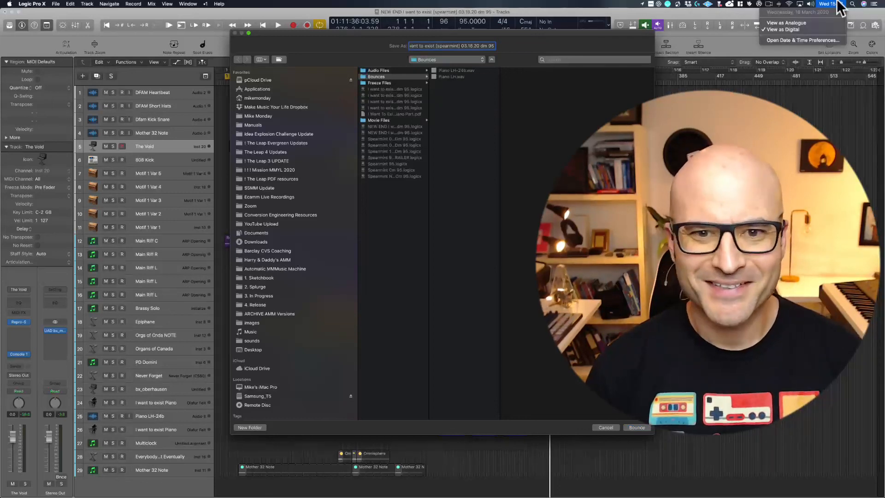
click(838, 3)
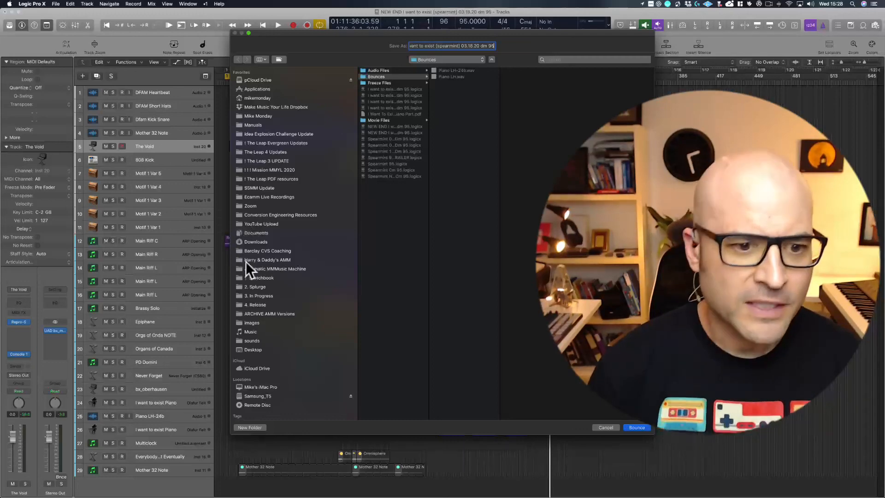
Step: Bounce the song into the 3. In Progress folder, accepting the sample rate conversion for MP3
click(252, 292)
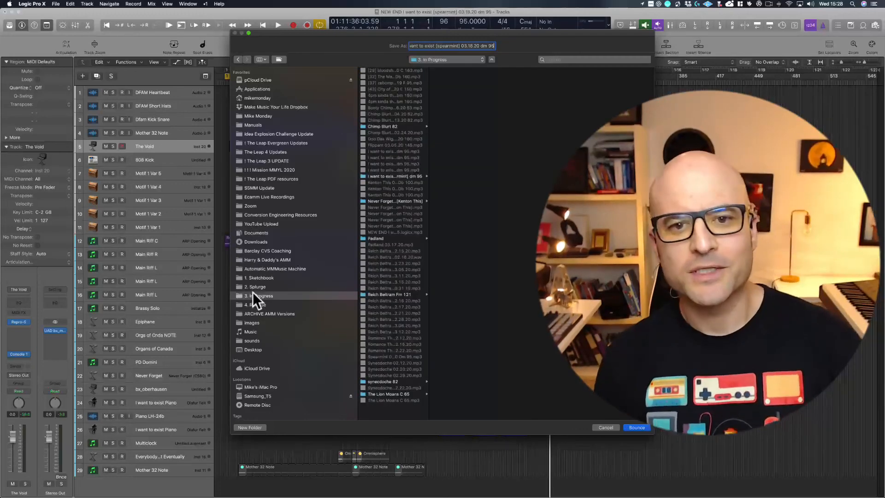
key(Return)
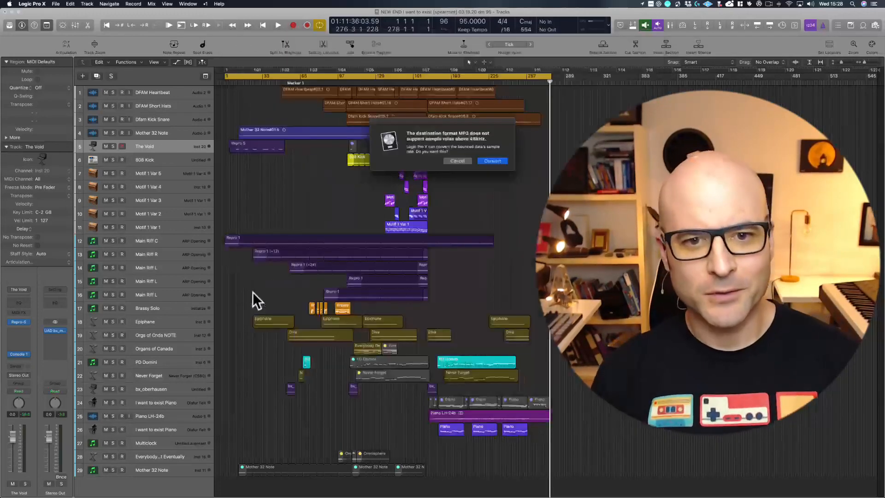
click(489, 160)
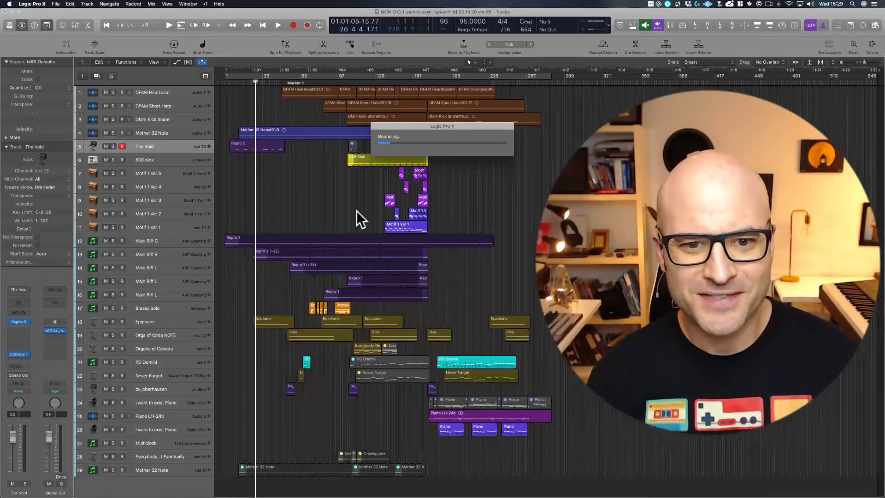
click(412, 127)
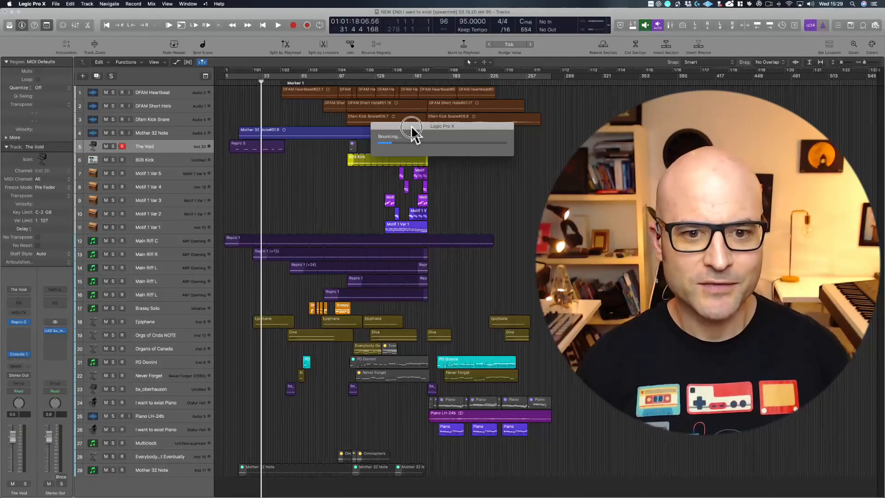